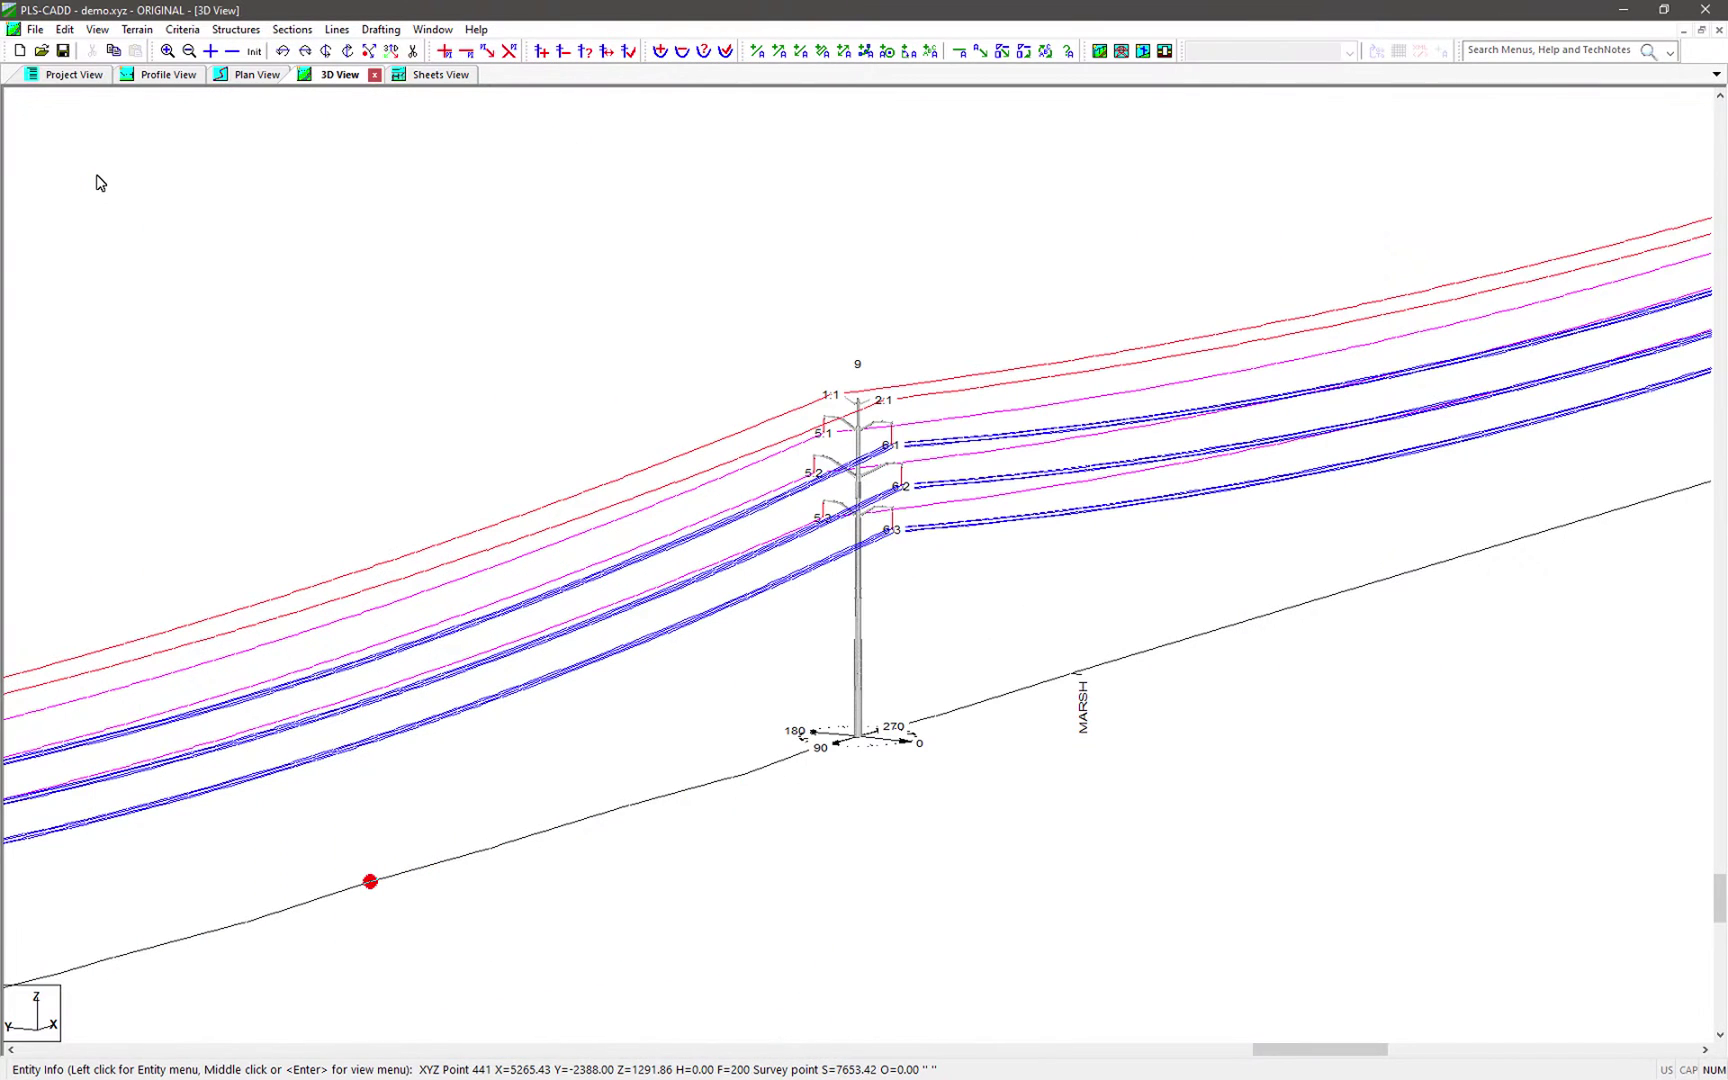
Step: In Criteria > Structure Loads, set Adjust Cable Loads to Yes for the Test load case in row 1
{"action": "left_click", "coordinate": [189, 32]}
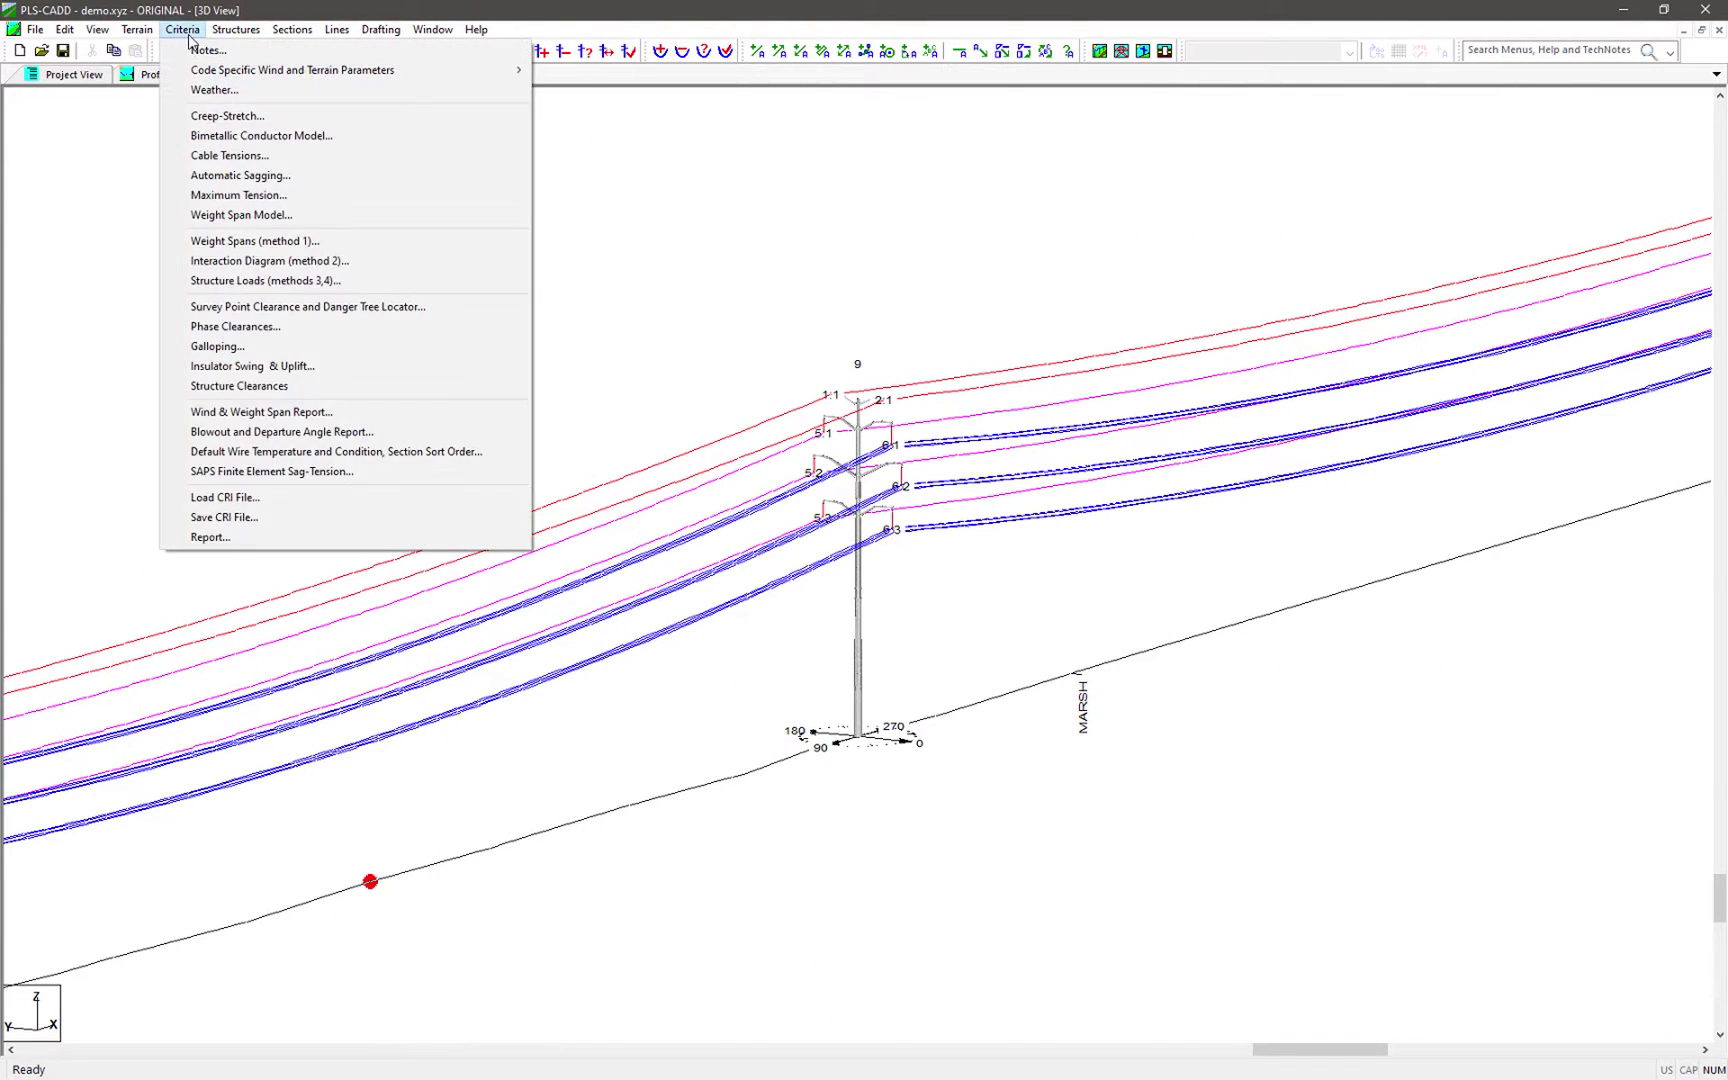
{"action": "left_click", "coordinate": [251, 283]}
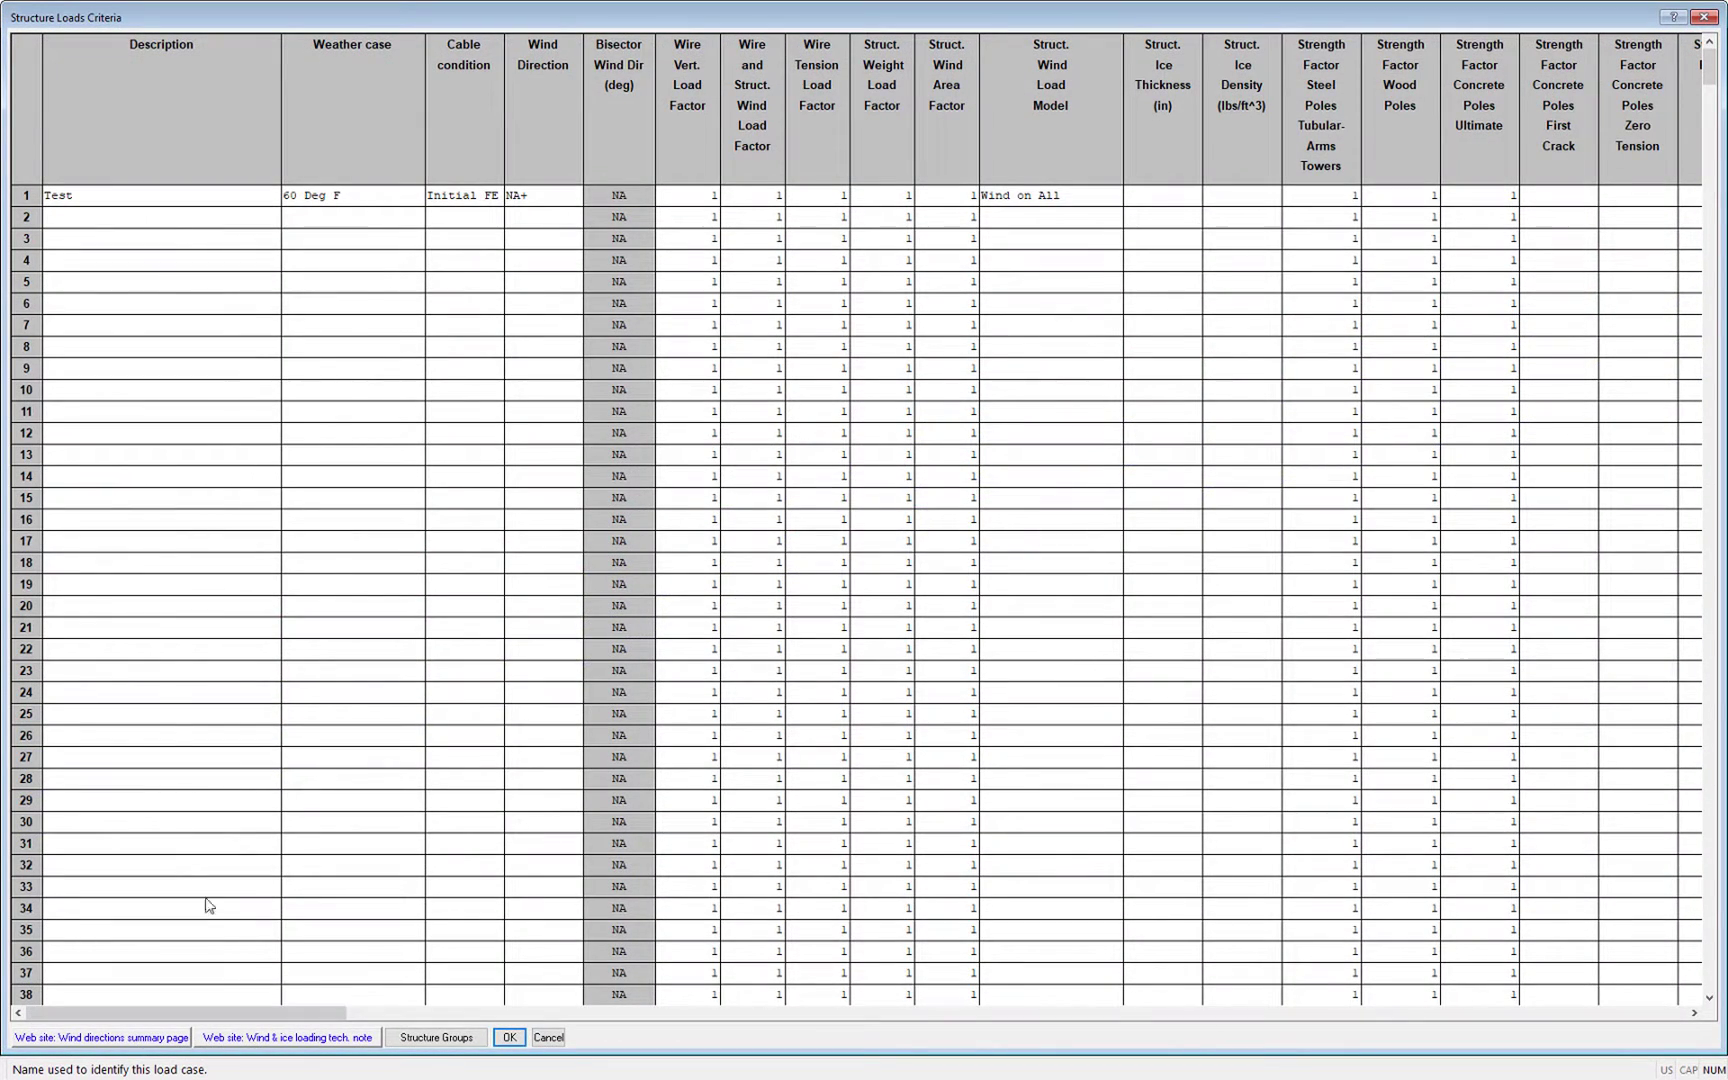
{"action": "left_click_drag", "start_coordinate": [242, 1013], "coordinate": [620, 1033]}
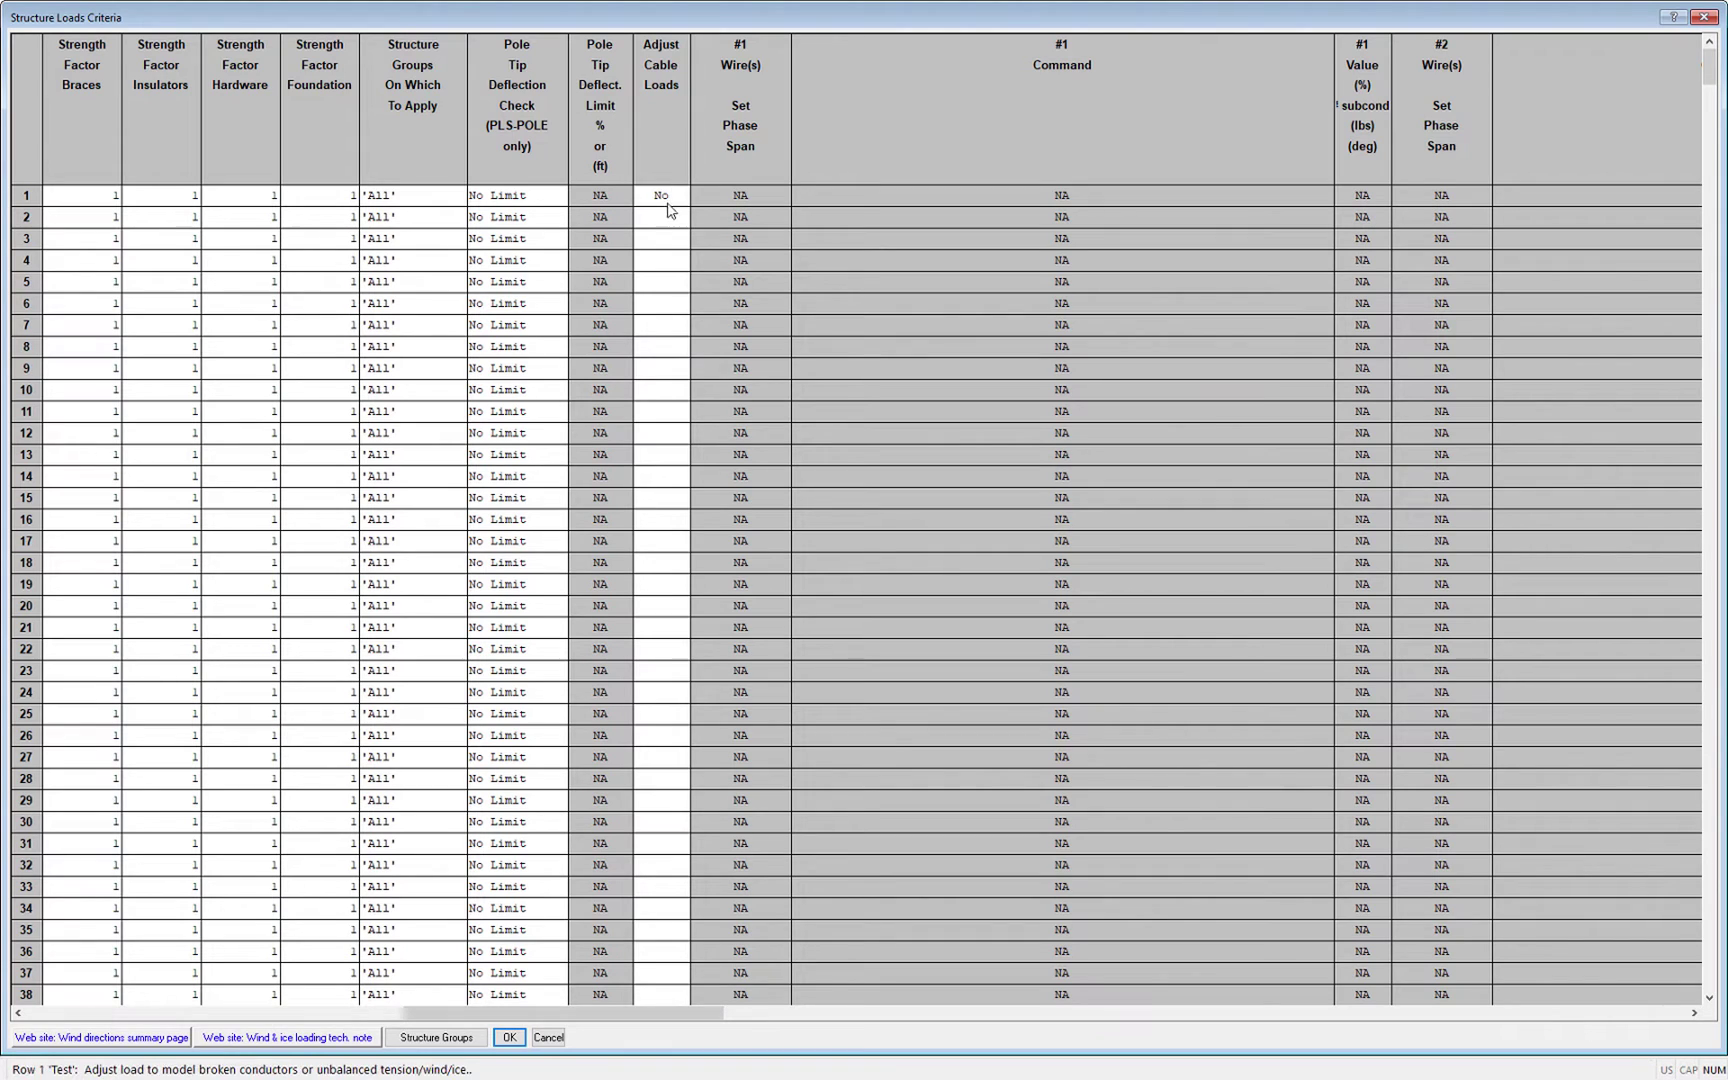
{"action": "left_click", "coordinate": [667, 200]}
{"action": "left_click", "coordinate": [680, 197]}
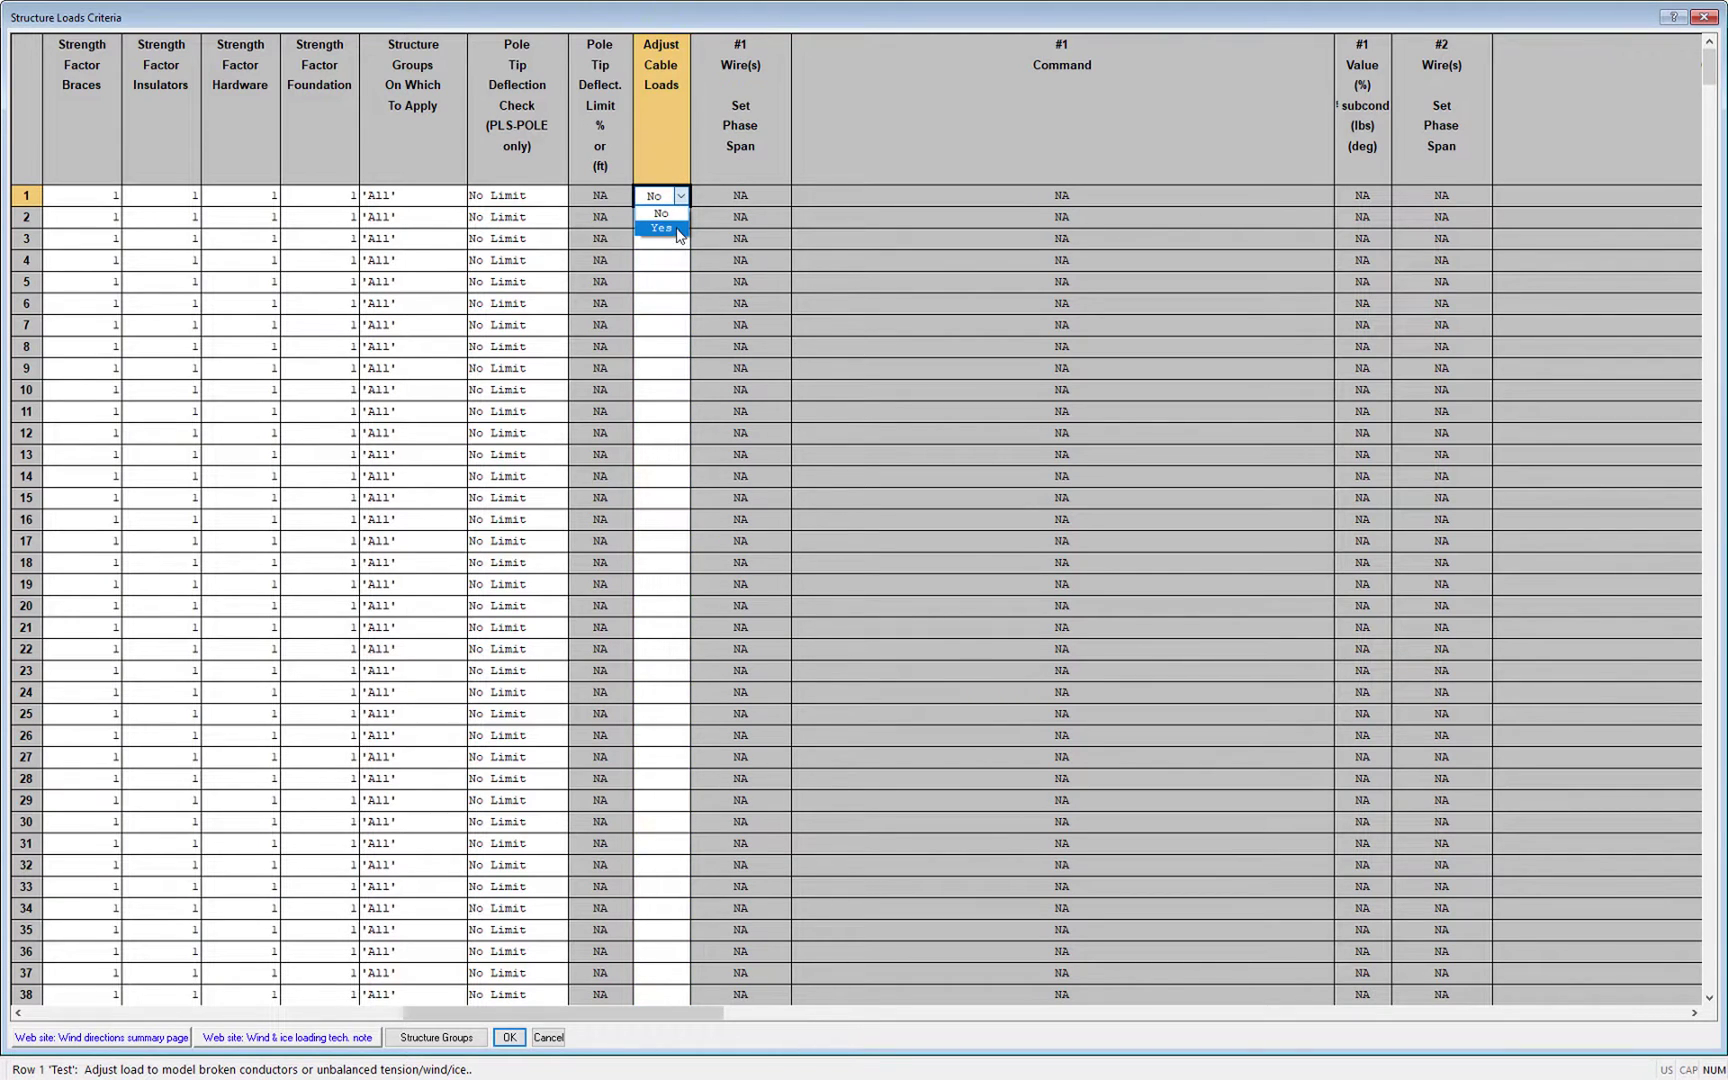
{"action": "left_click", "coordinate": [678, 231]}
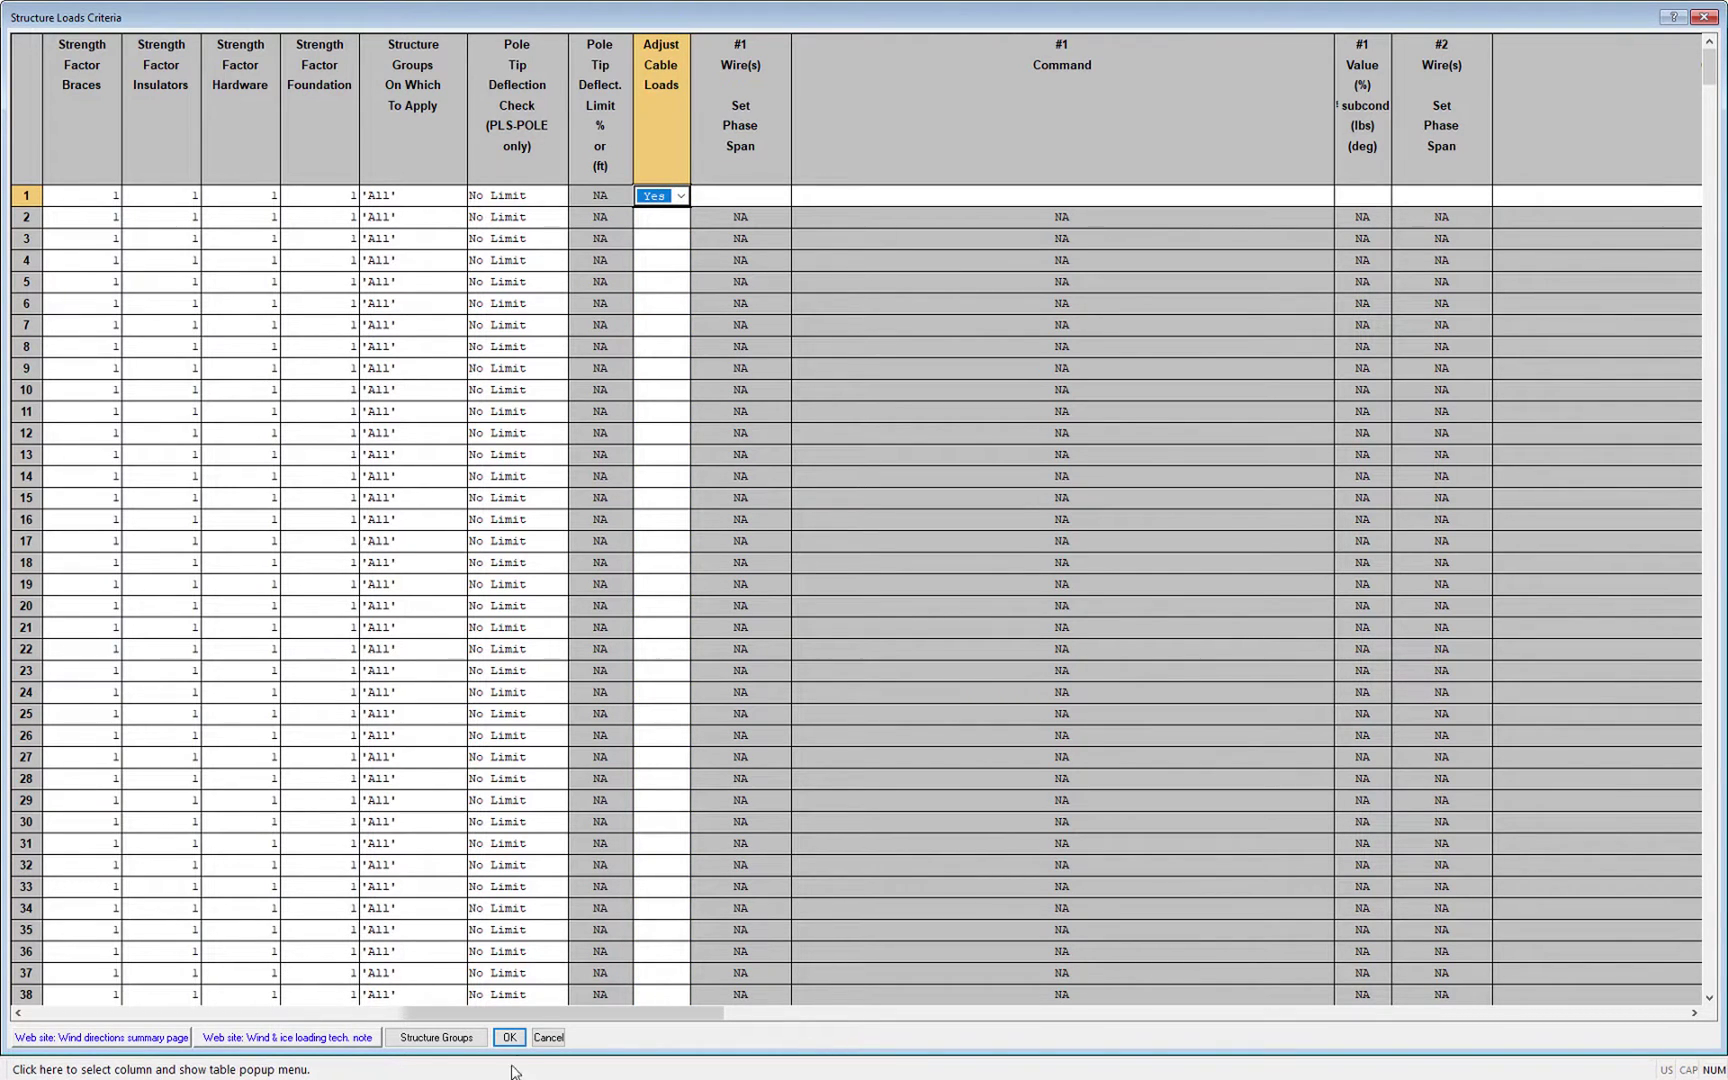
{"action": "left_click_drag", "start_coordinate": [545, 1020], "coordinate": [1583, 1078]}
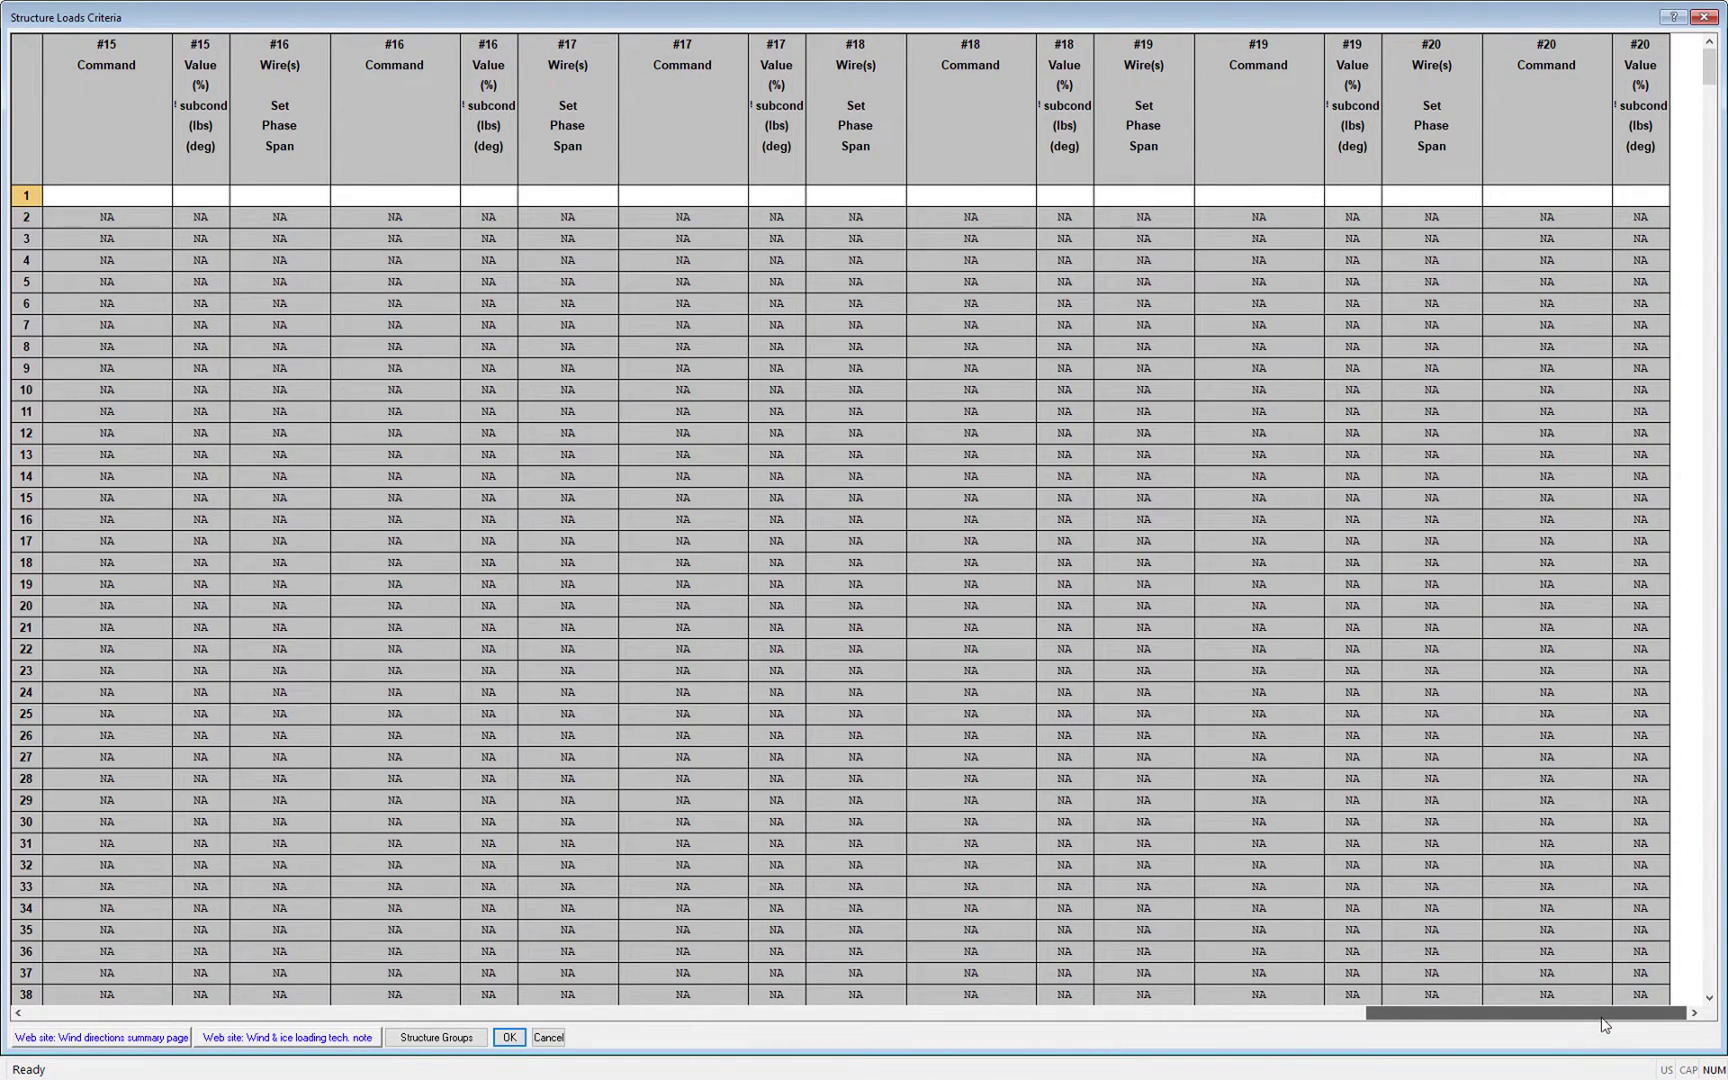
{"action": "left_click_drag", "start_coordinate": [1516, 1016], "coordinate": [612, 998]}
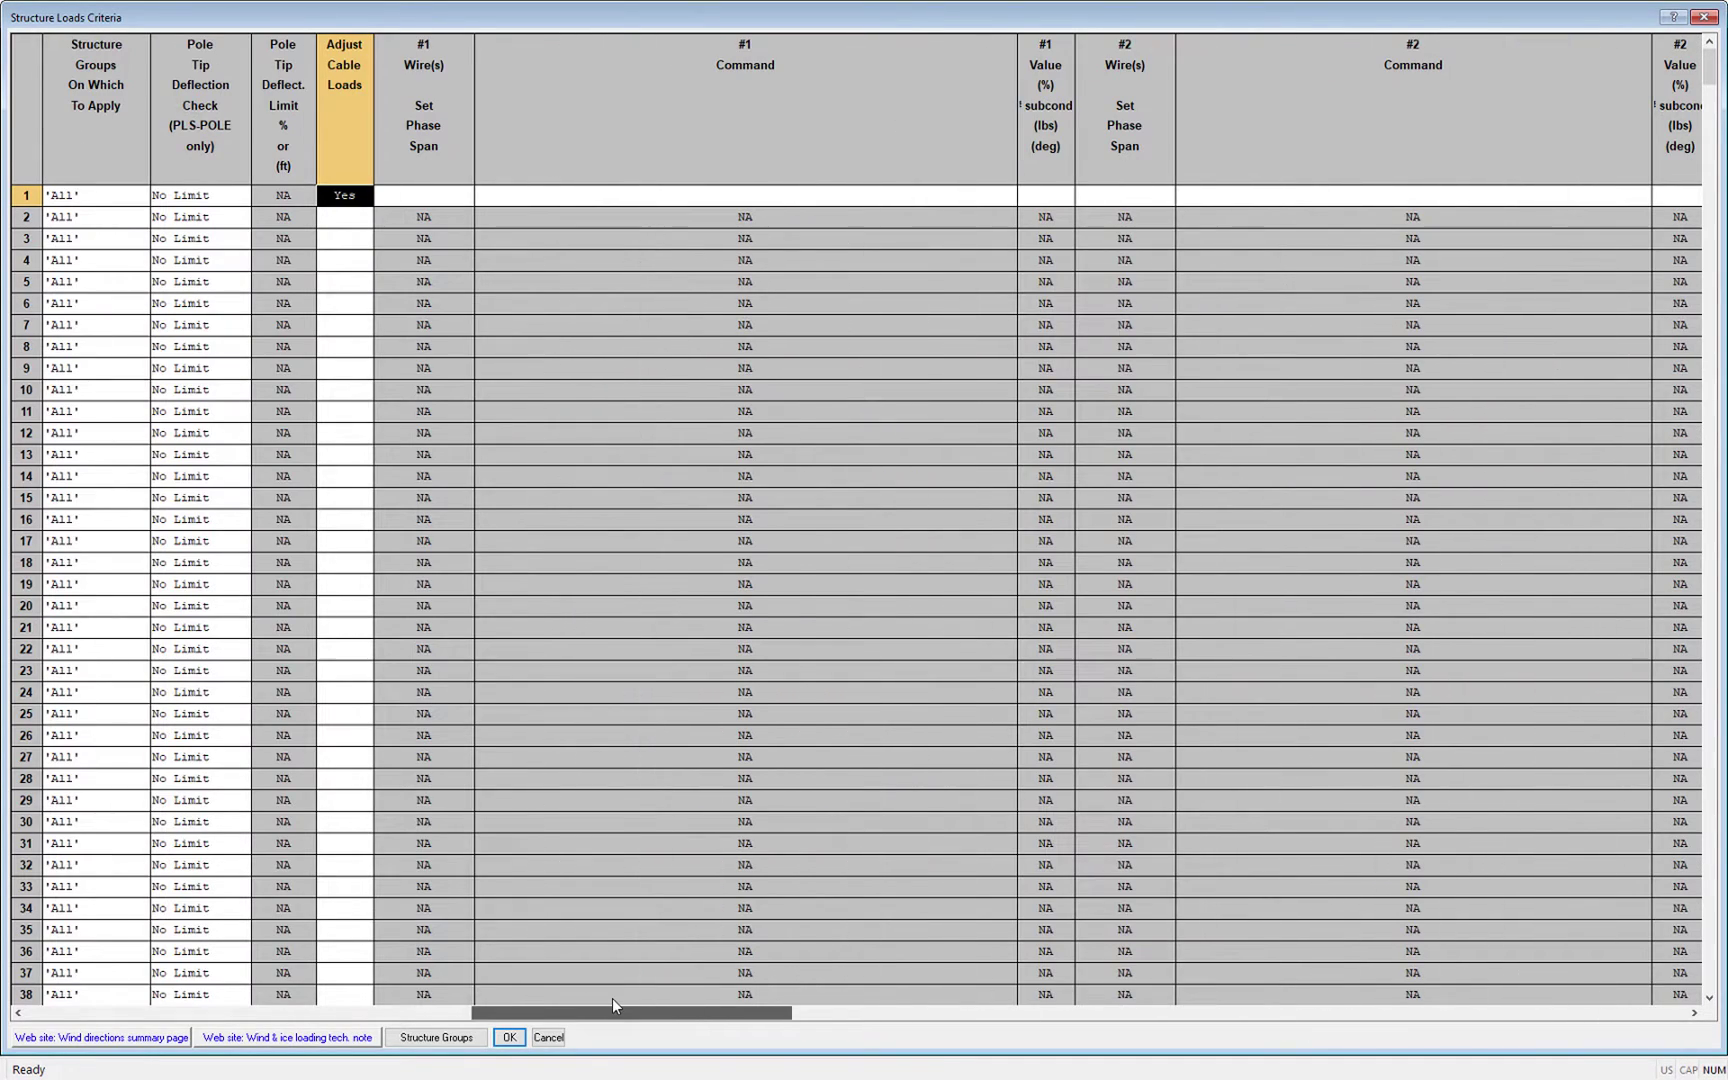
Step: Leave row 1's #1 Wire(s) span blank and close the Structure Loads Criteria table
{"action": "left_click", "coordinate": [459, 202]}
{"action": "left_click", "coordinate": [465, 204]}
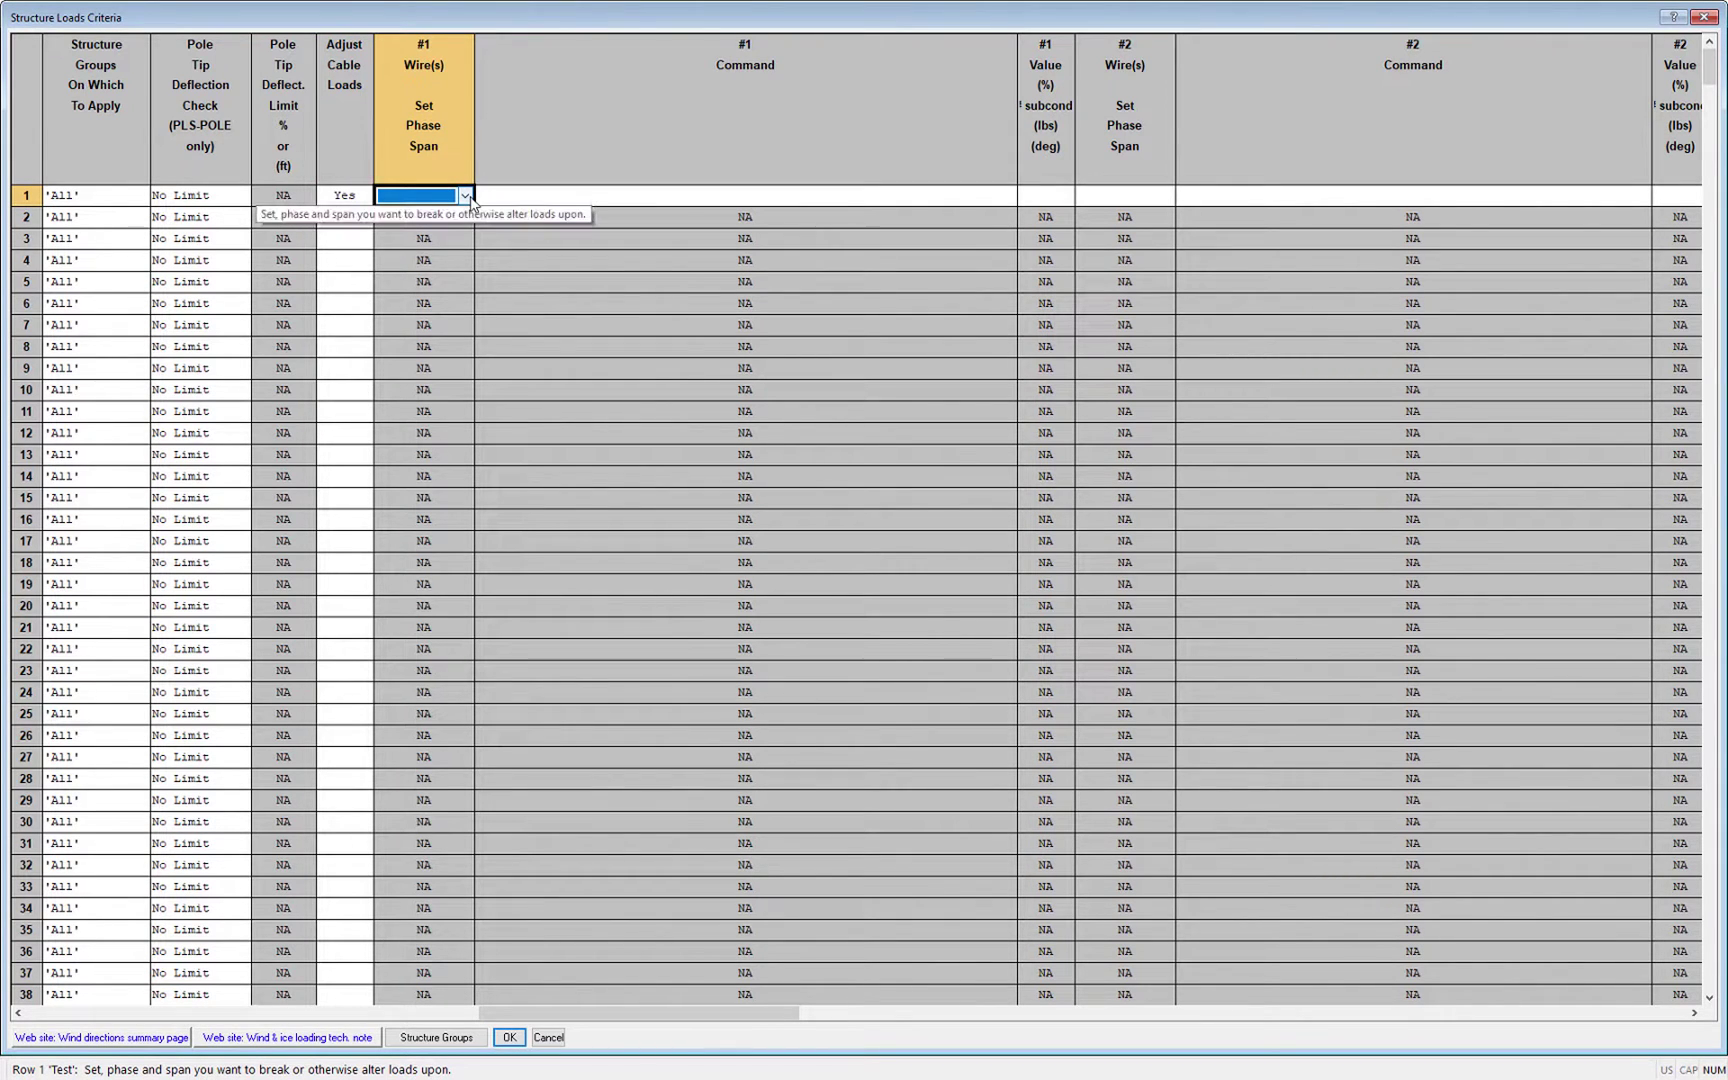
{"action": "left_click", "coordinate": [466, 196]}
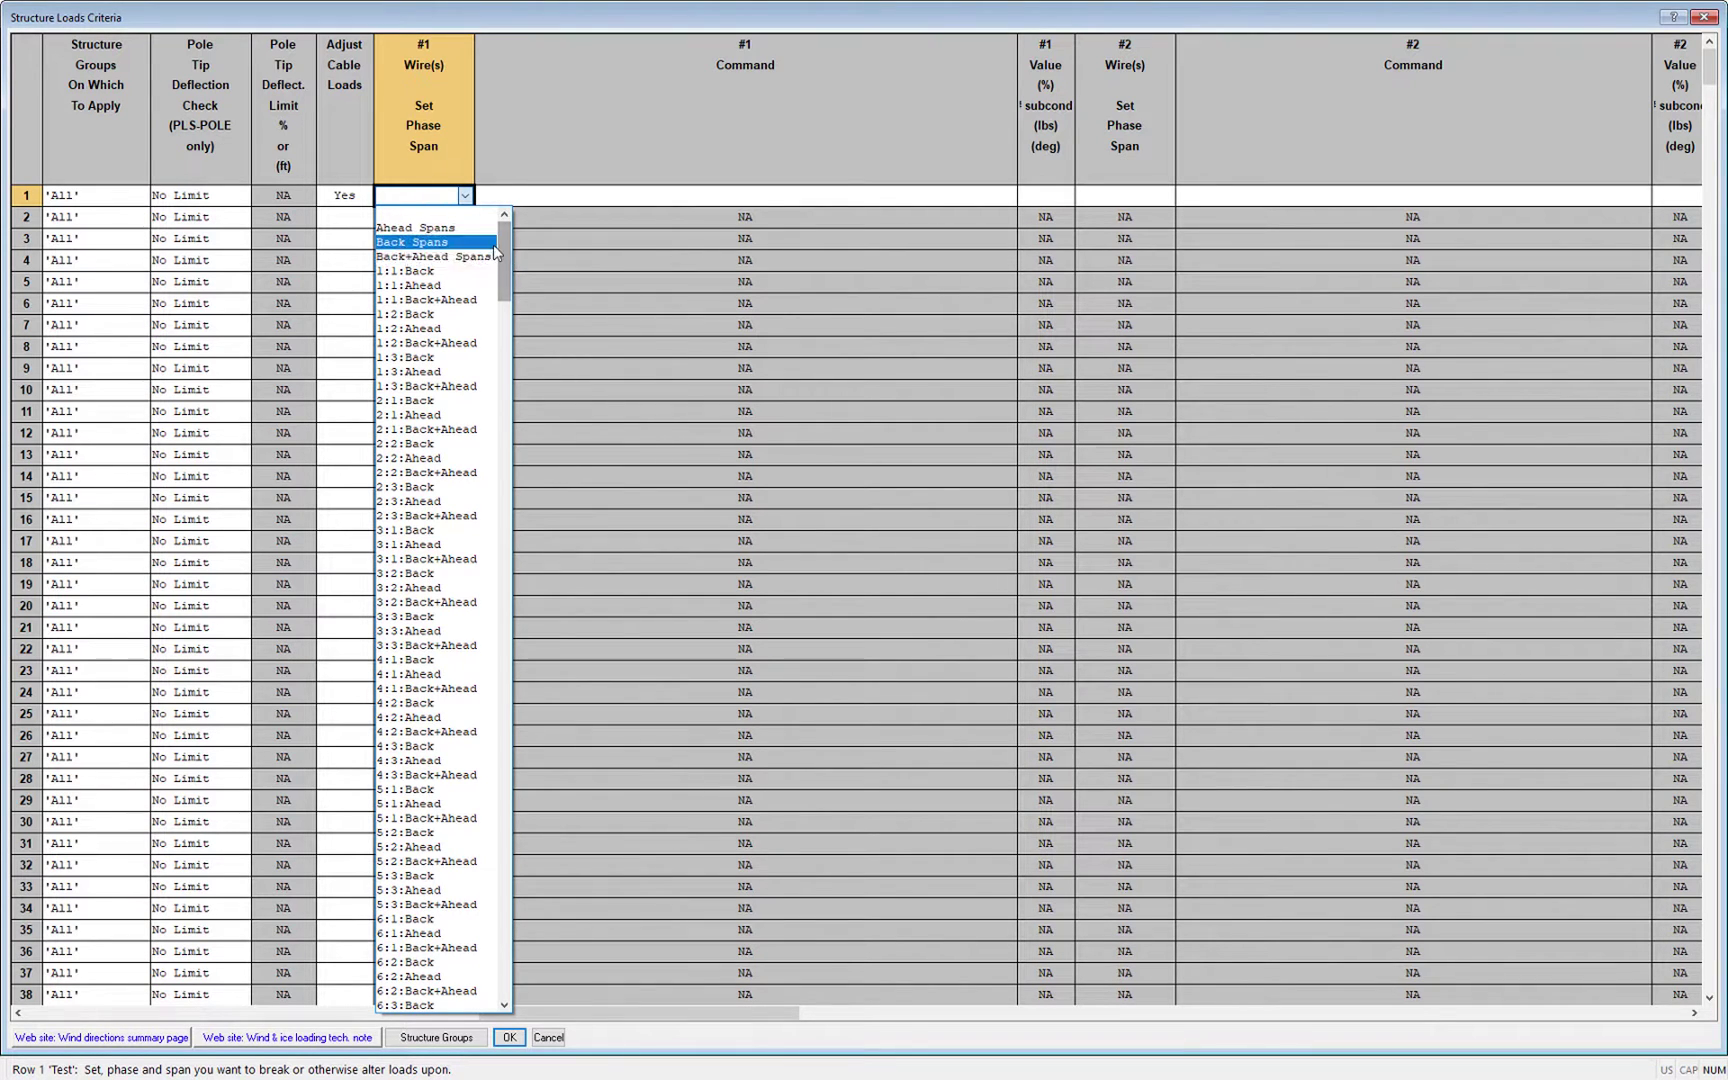
{"action": "left_click", "coordinate": [468, 210]}
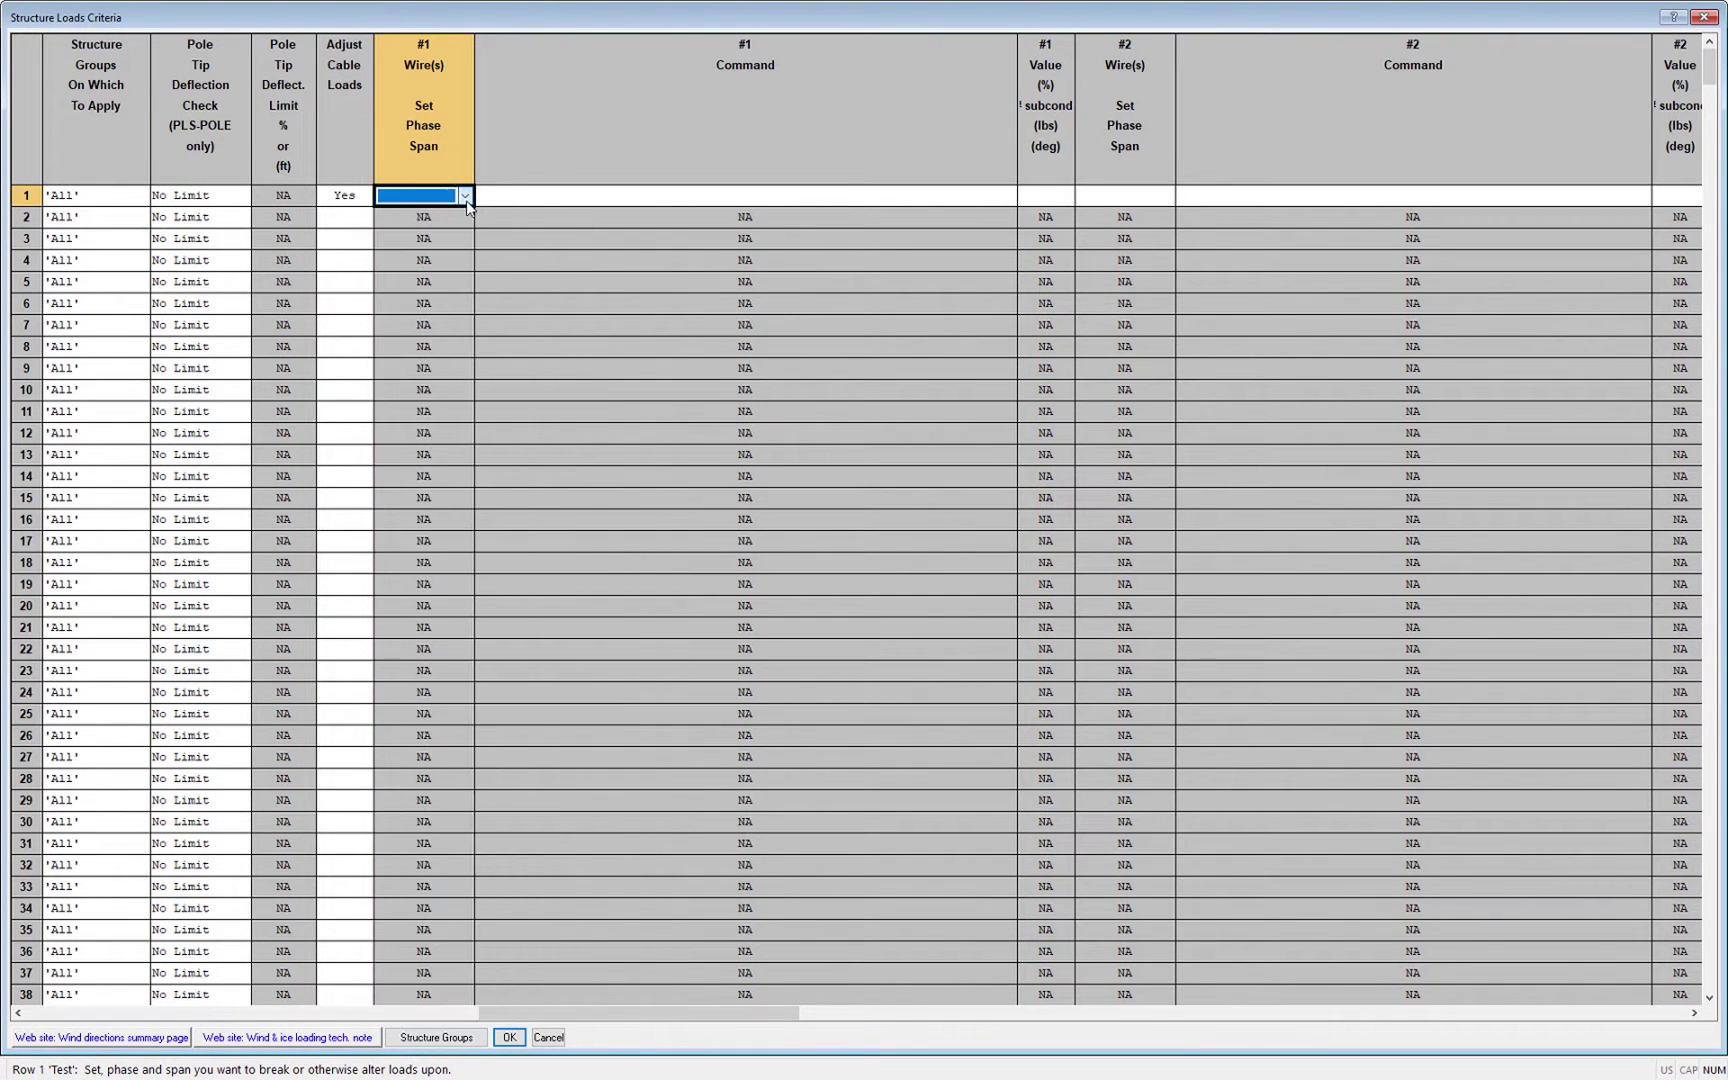
{"action": "left_click", "coordinate": [1704, 17]}
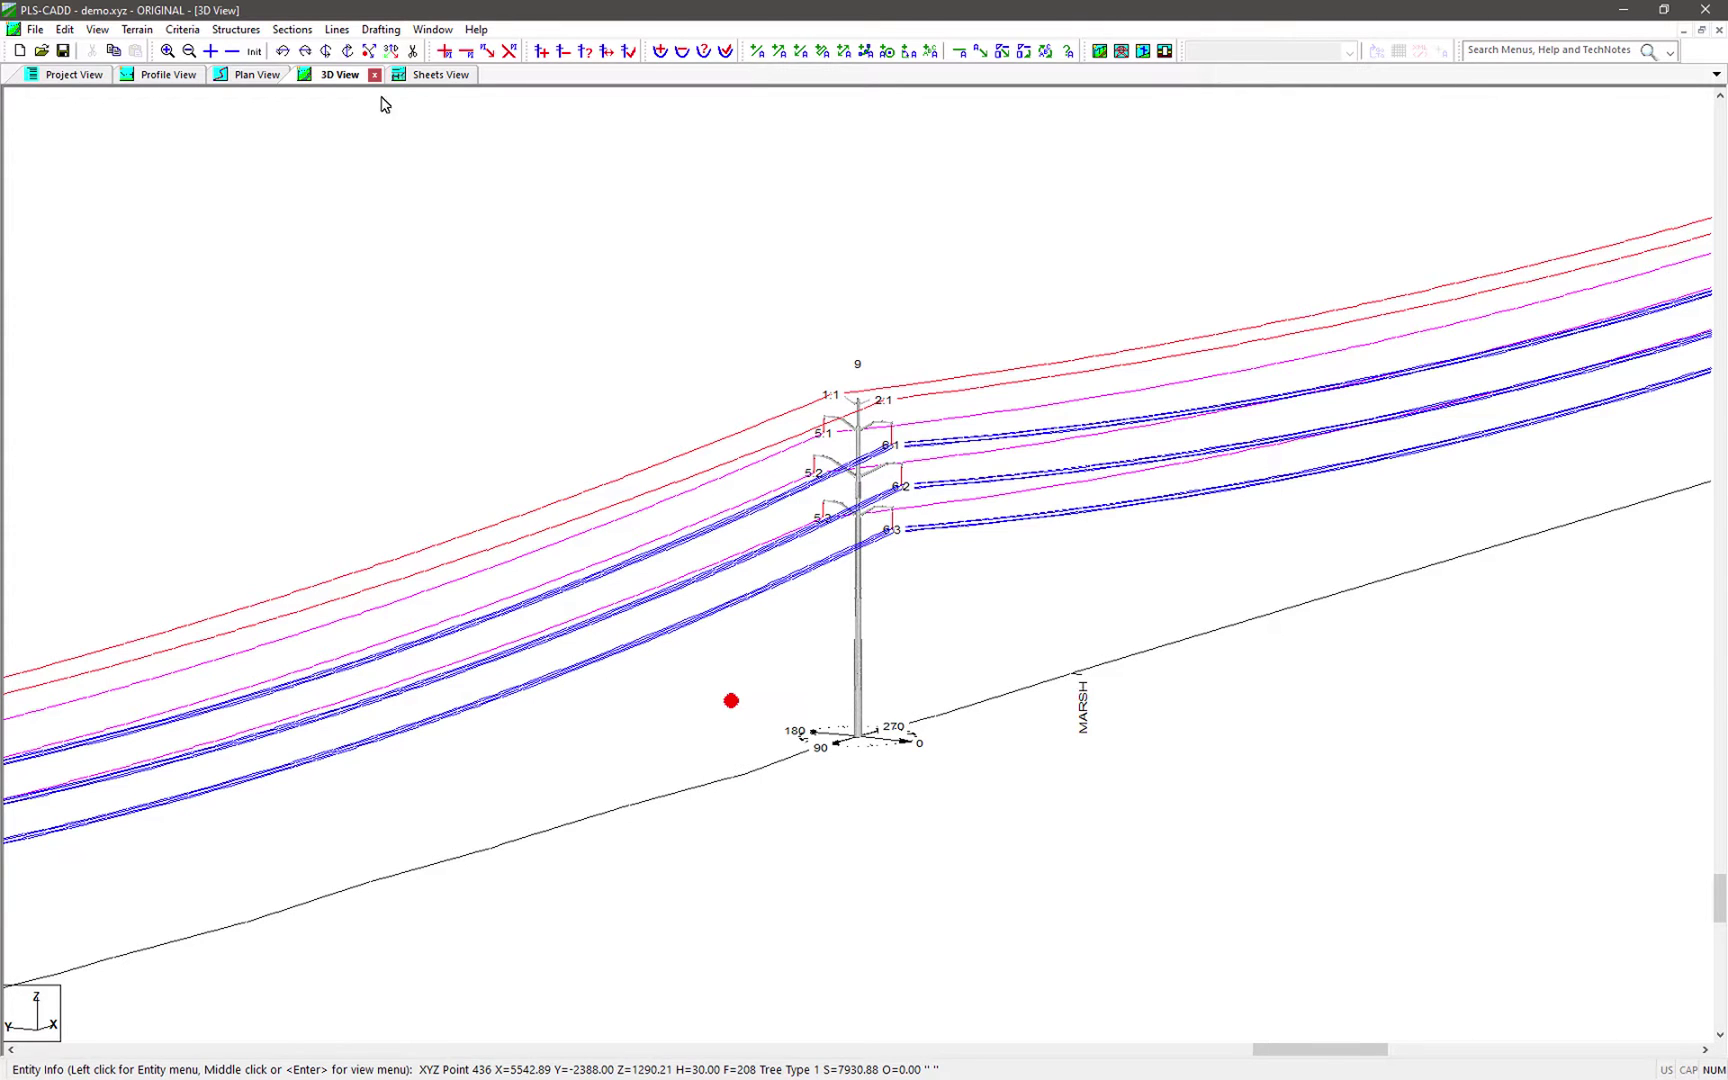
Step: Turn on Show Stringing Direction and add Wires to the Entity Info snap modes
{"action": "left_click", "coordinate": [380, 30]}
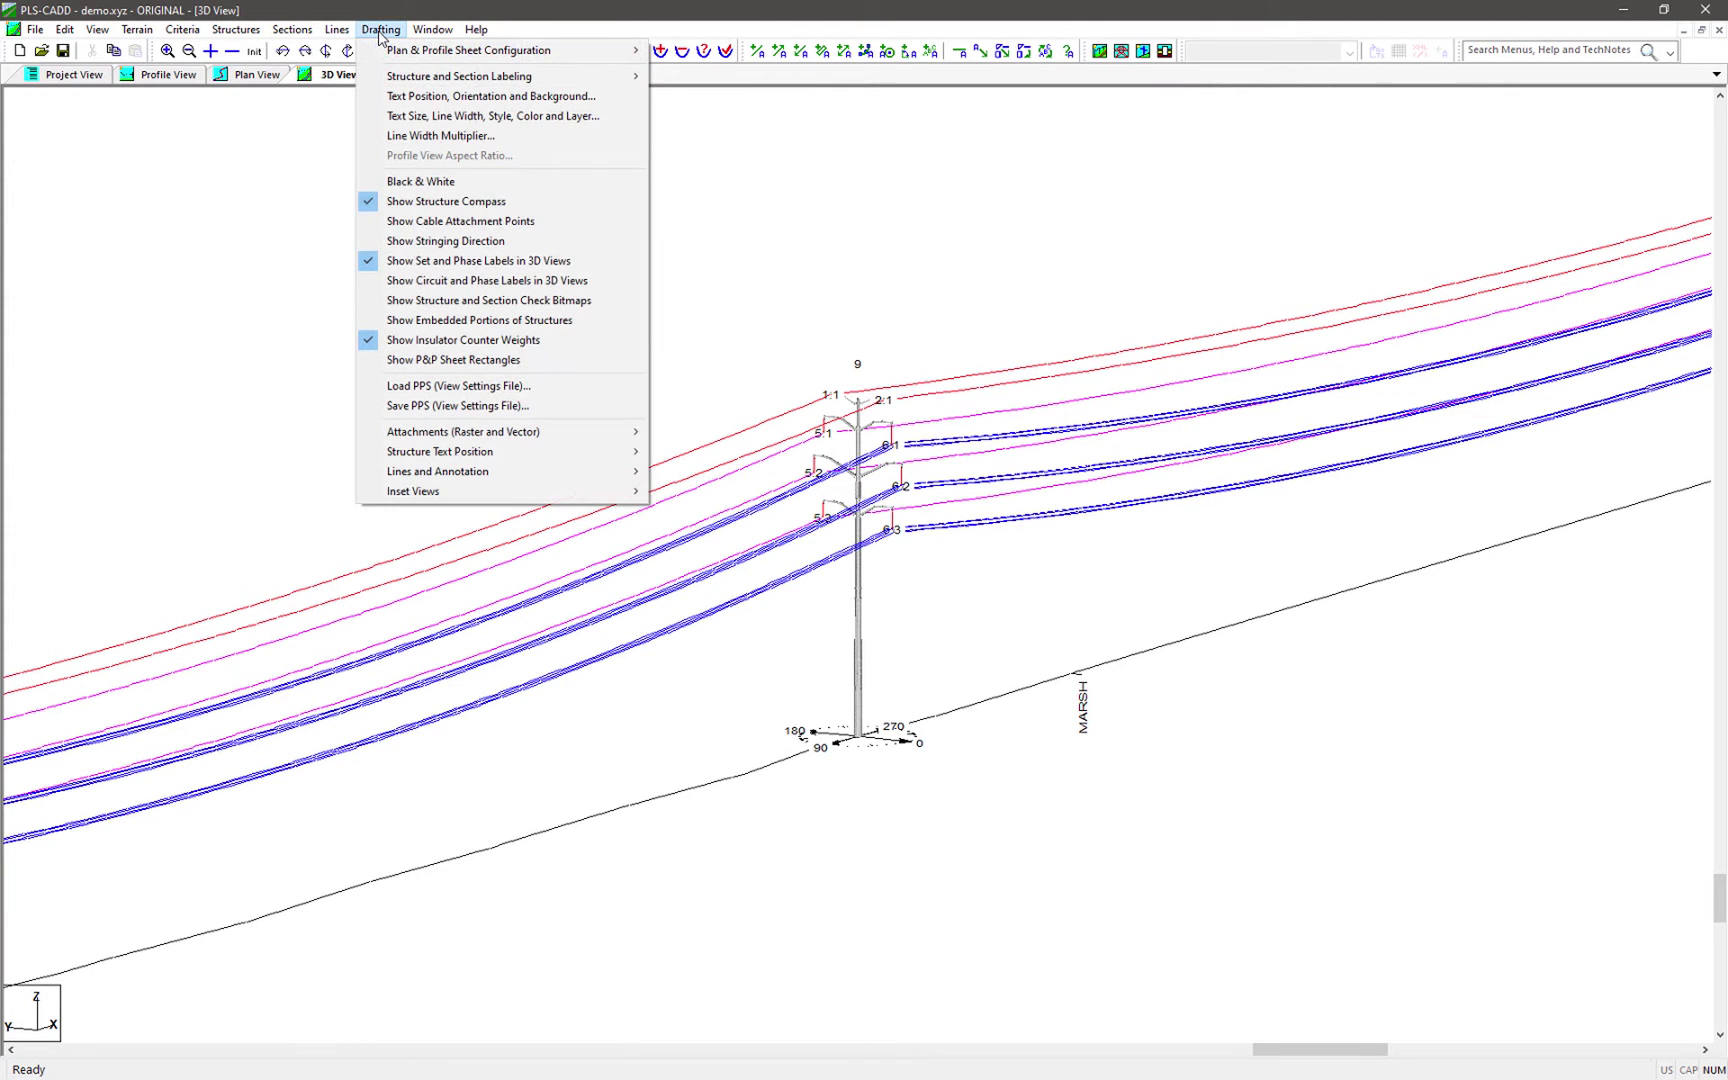
{"action": "left_click", "coordinate": [446, 249]}
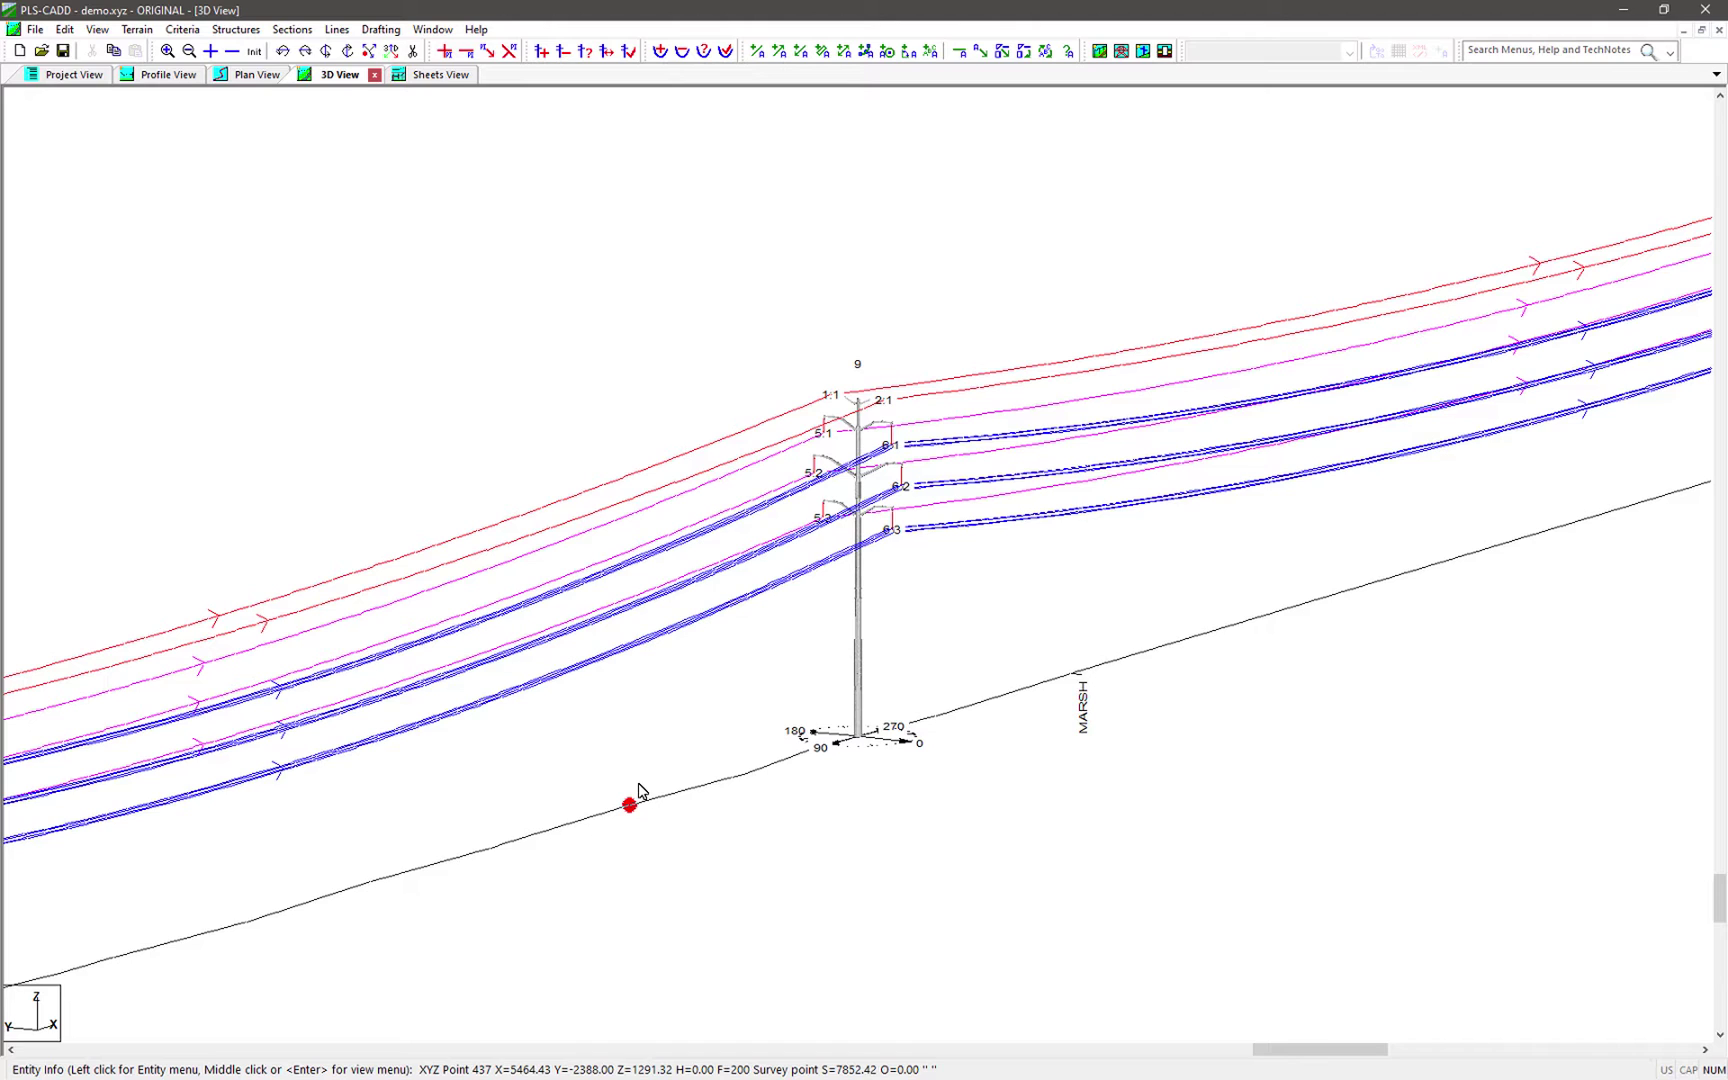
{"action": "right_click", "coordinate": [640, 791]}
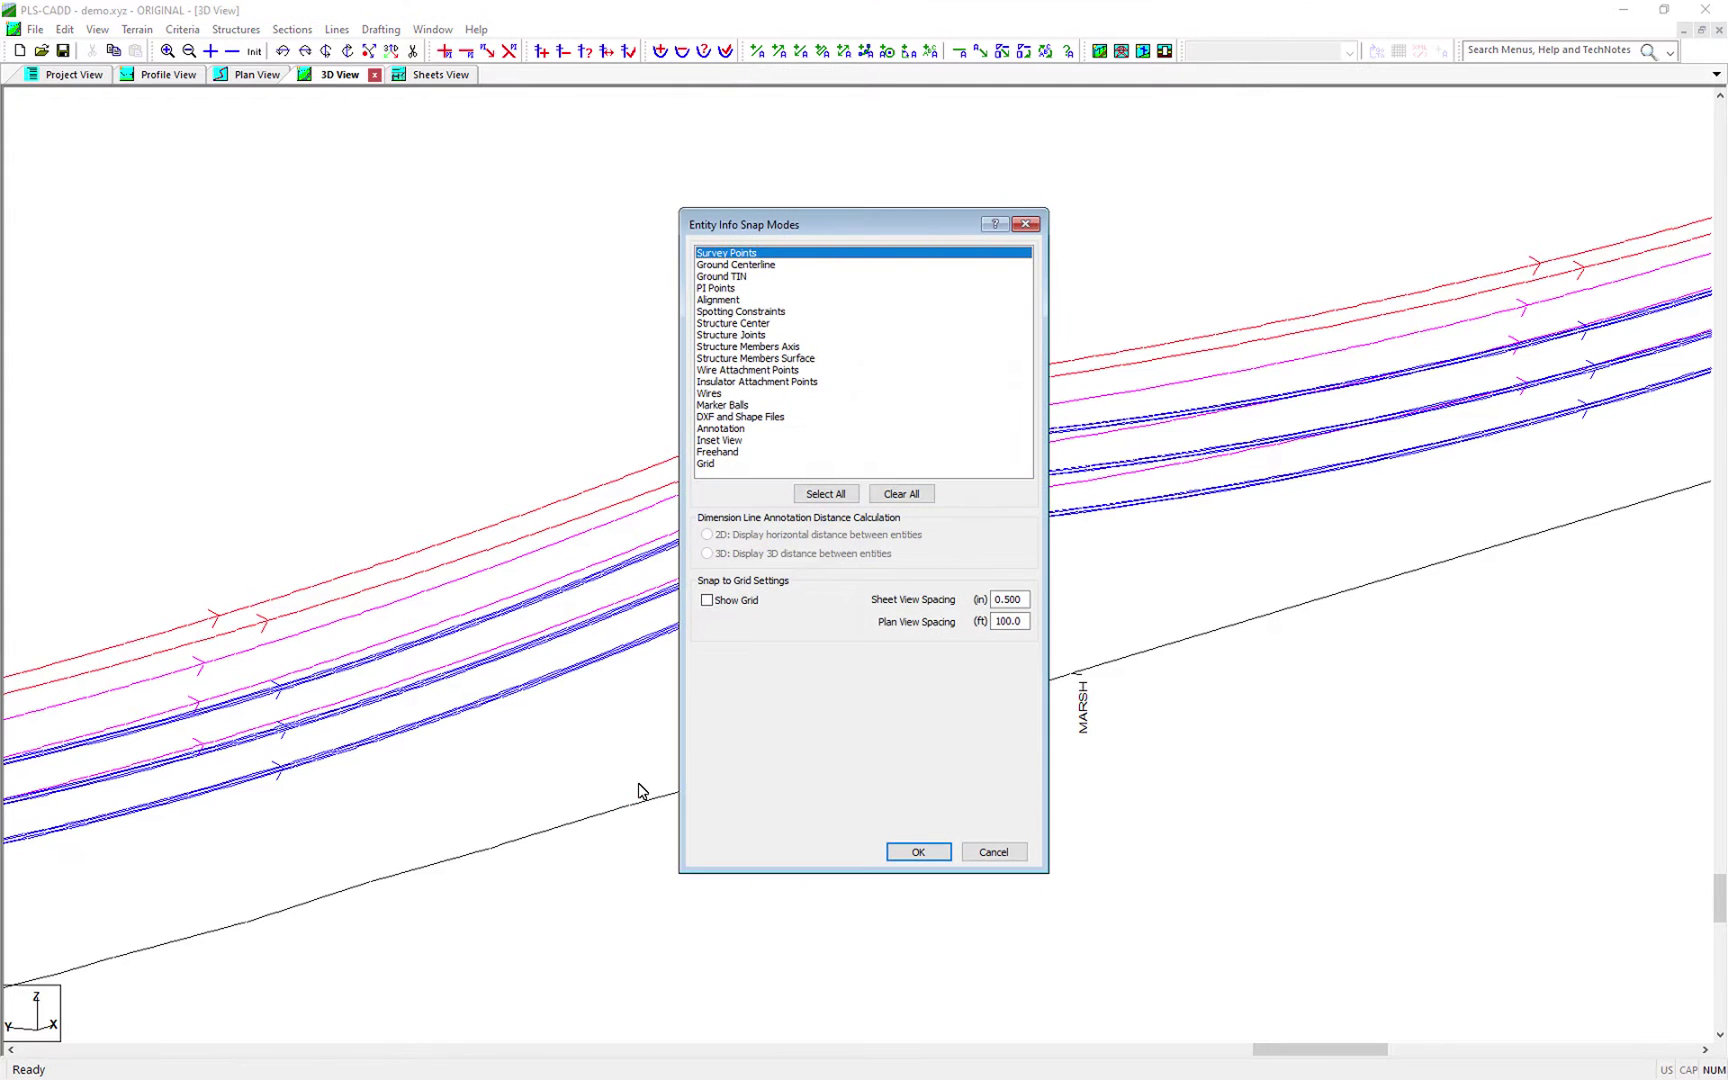
{"action": "left_click", "coordinate": [737, 395]}
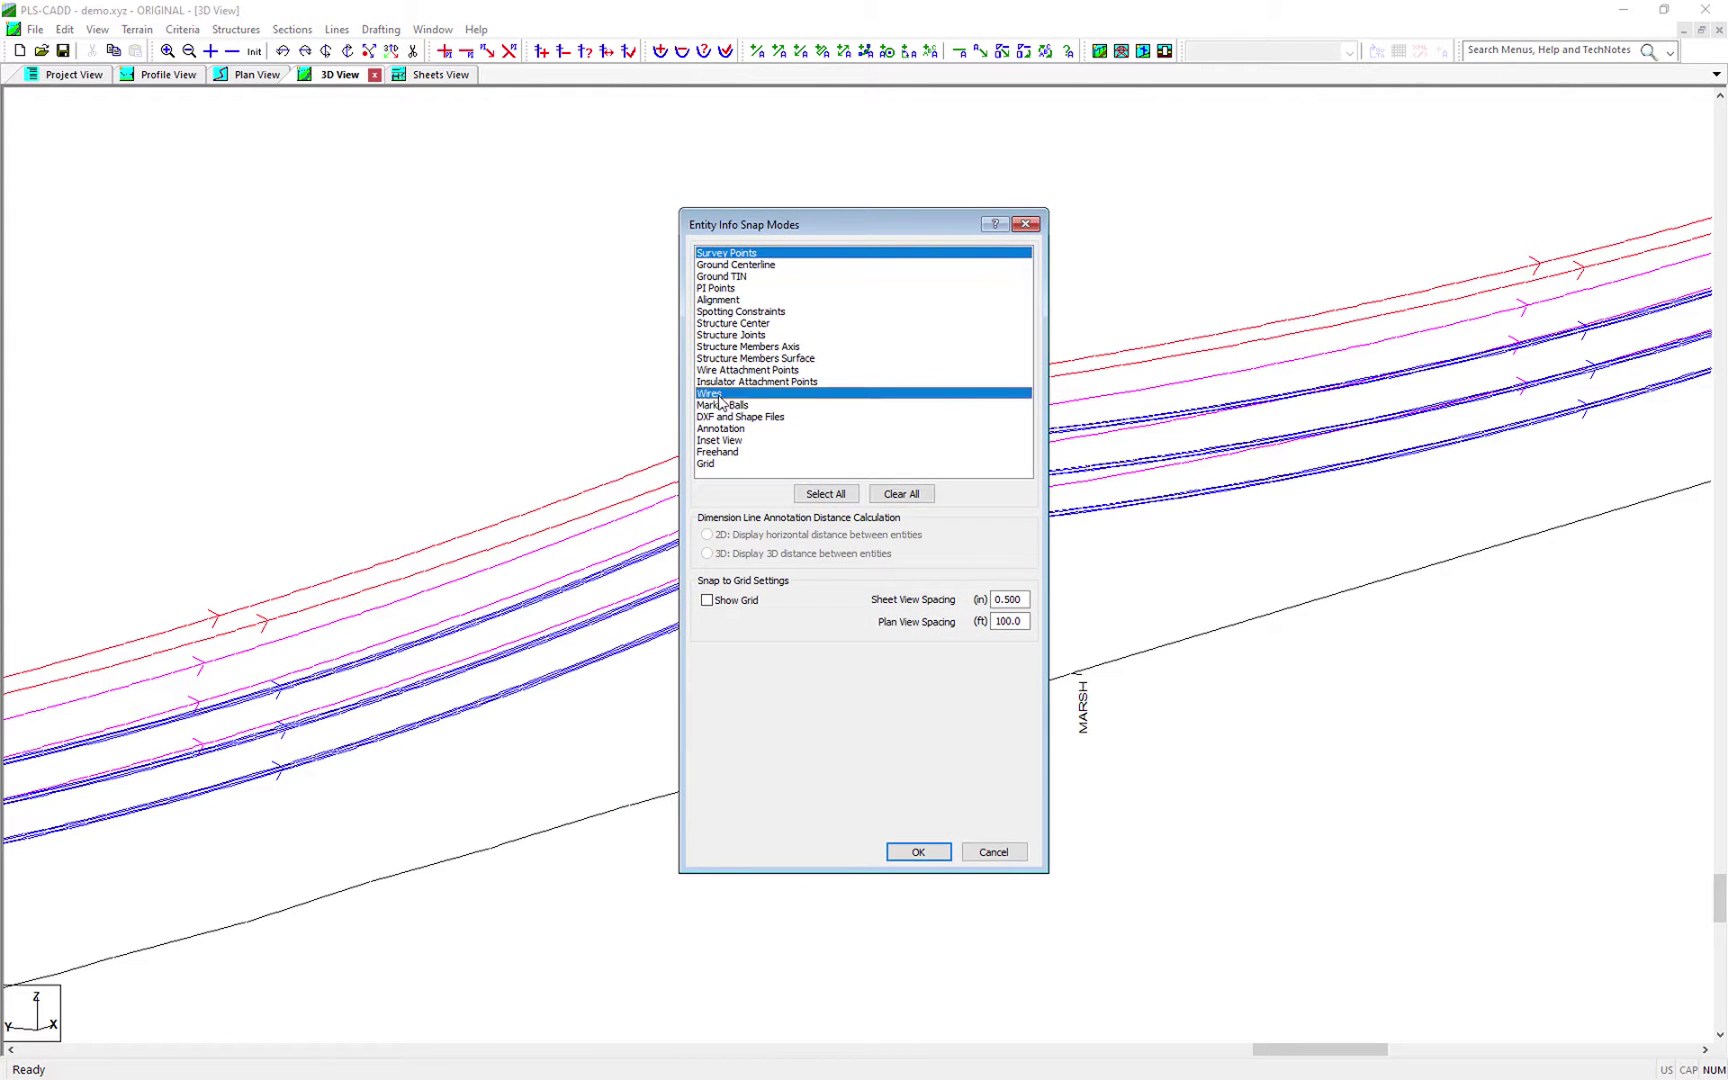
{"action": "left_click", "coordinate": [917, 851]}
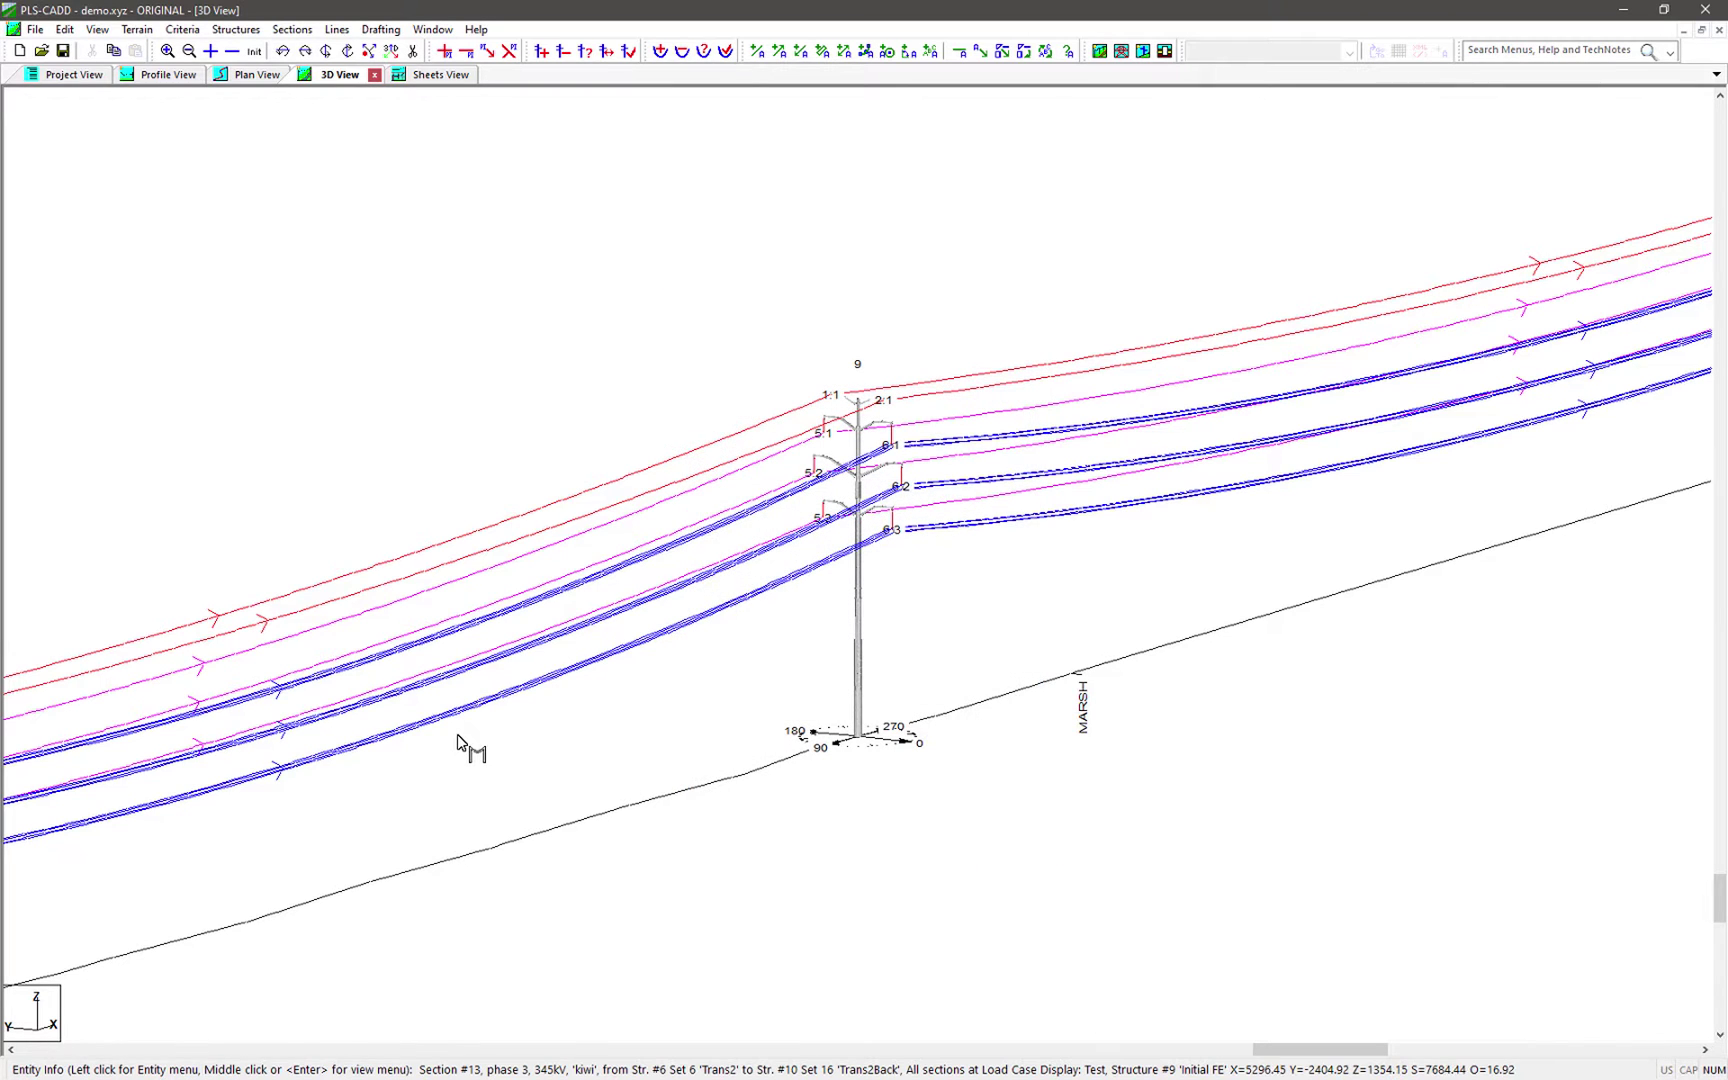
{"action": "left_click", "coordinate": [457, 740]}
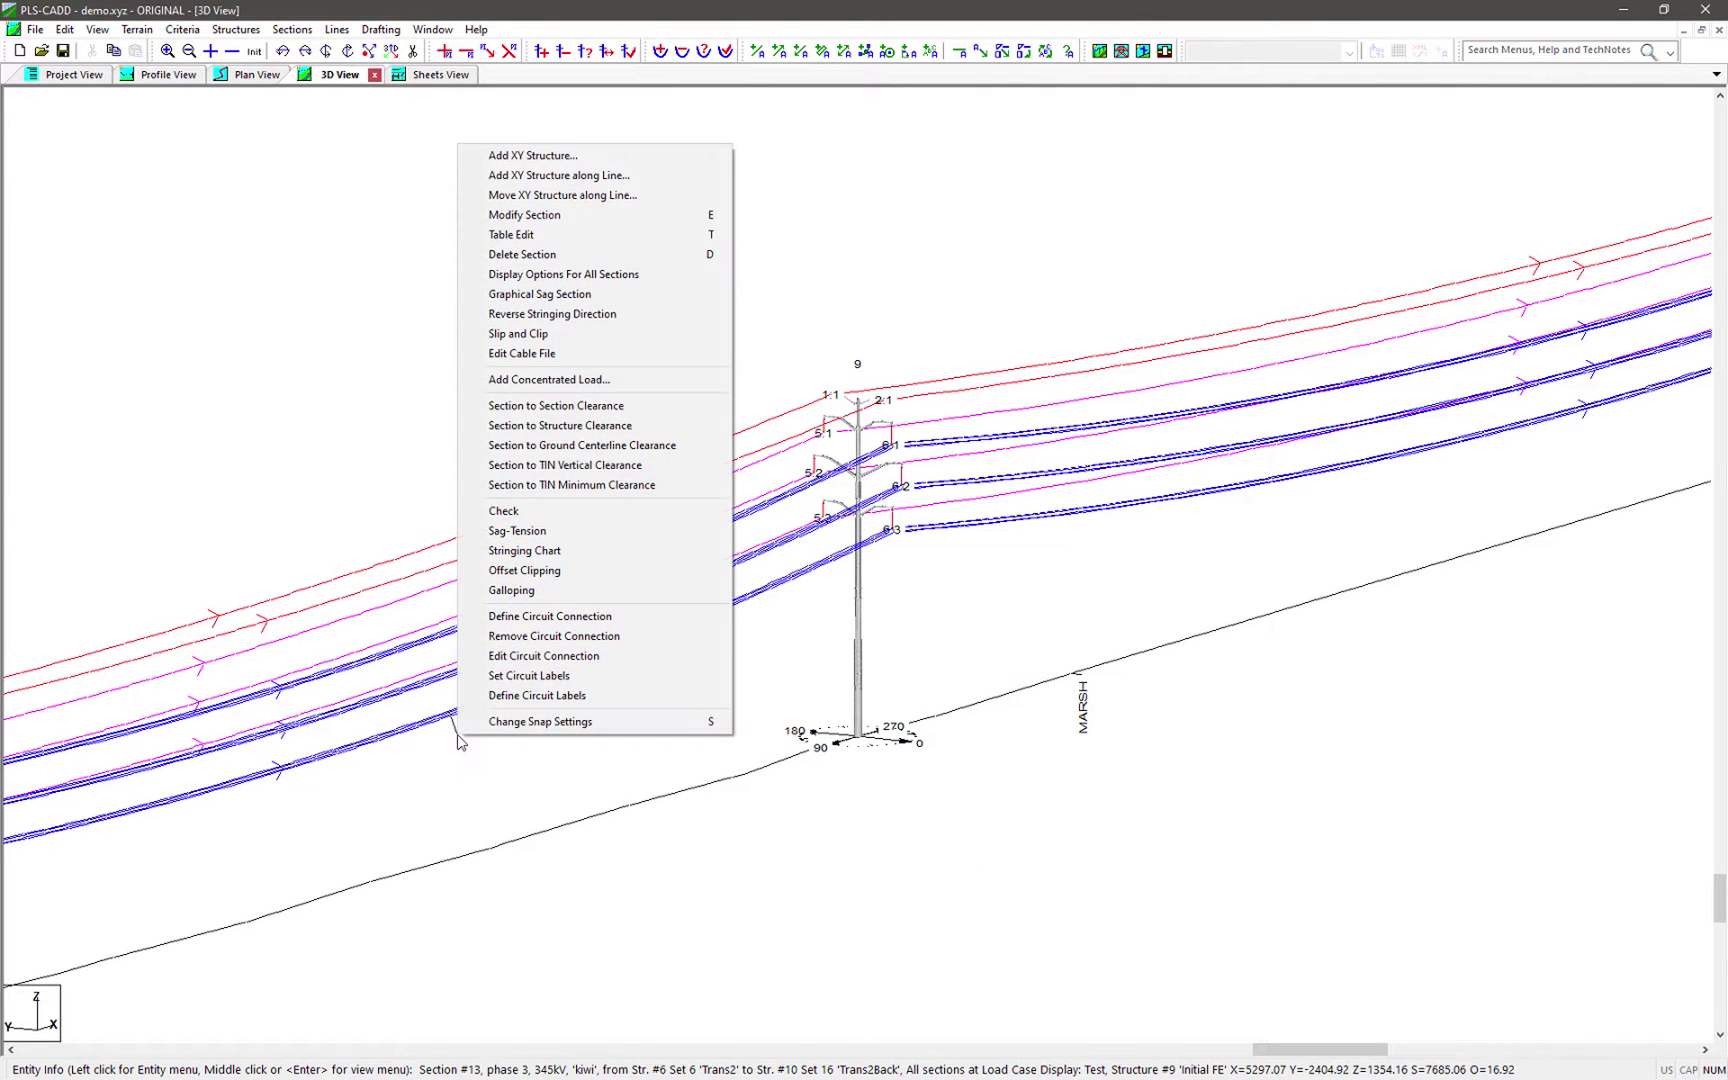
{"action": "left_click", "coordinate": [556, 316]}
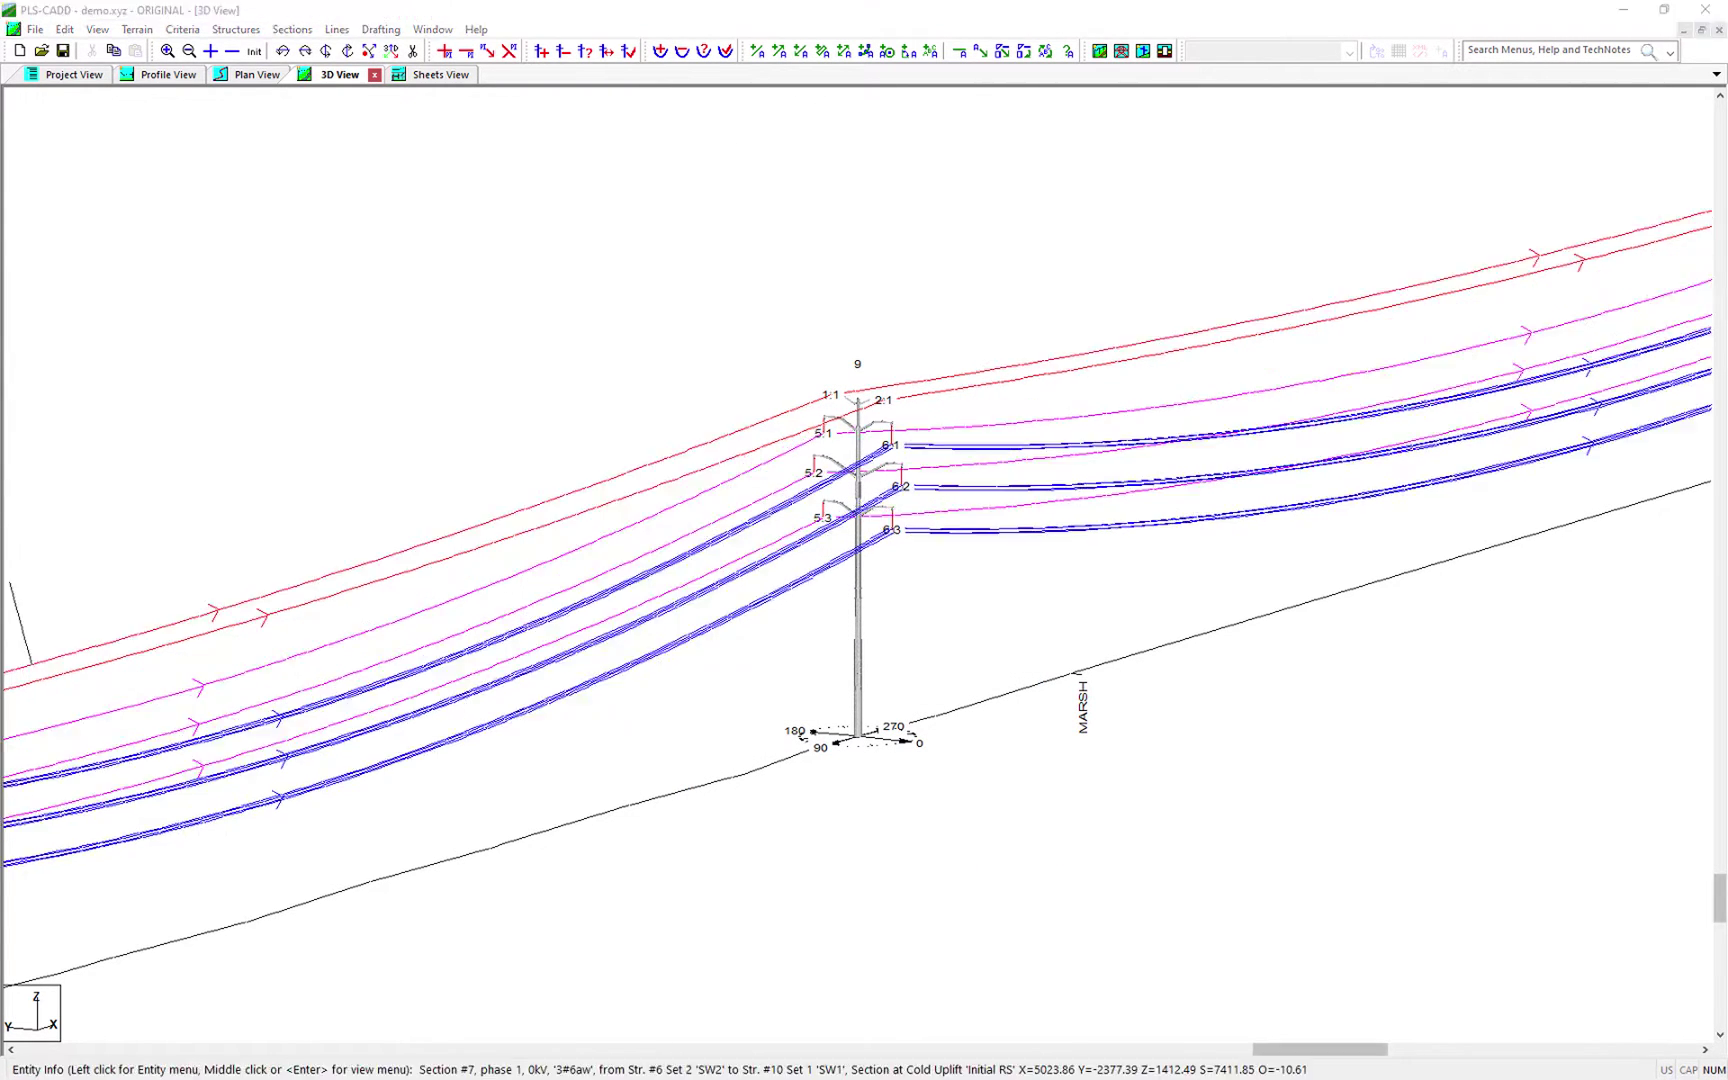
Step: Set the Test case's Command #1 to % Hor. Ten. (changes V, T and L) with value 70
{"action": "left_click", "coordinate": [182, 29]}
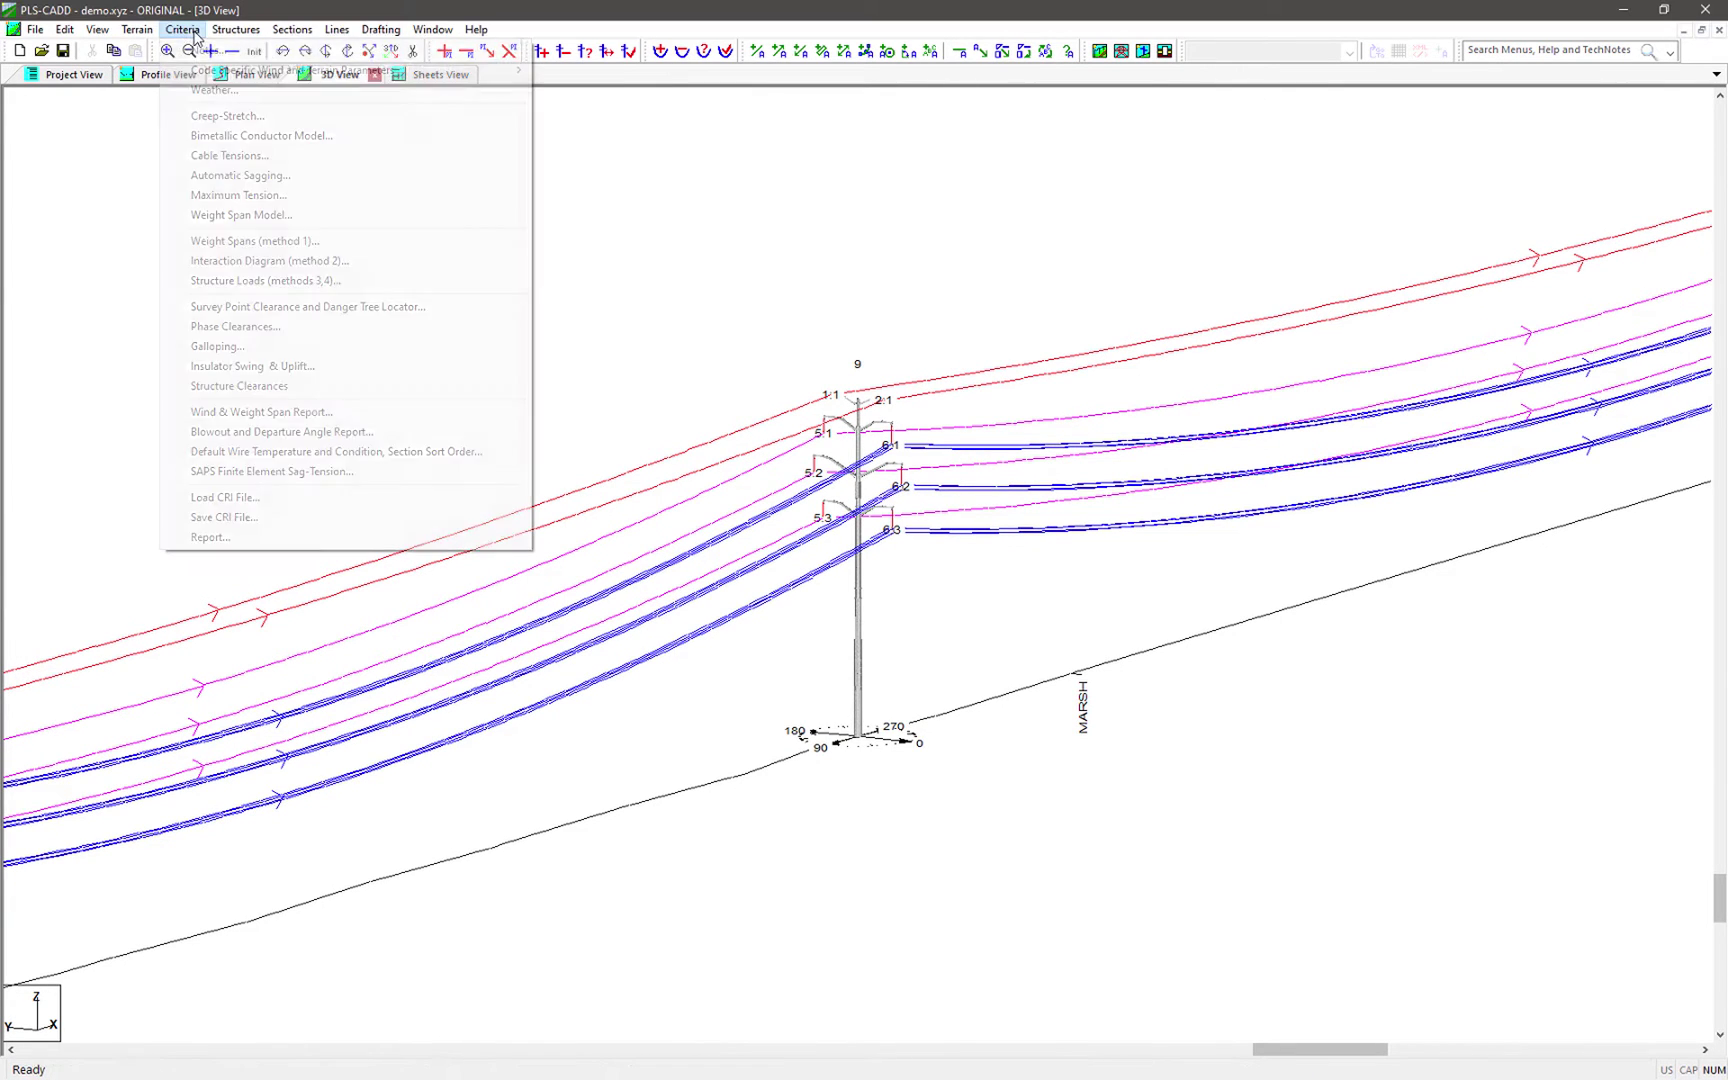
{"action": "left_click", "coordinate": [318, 280]}
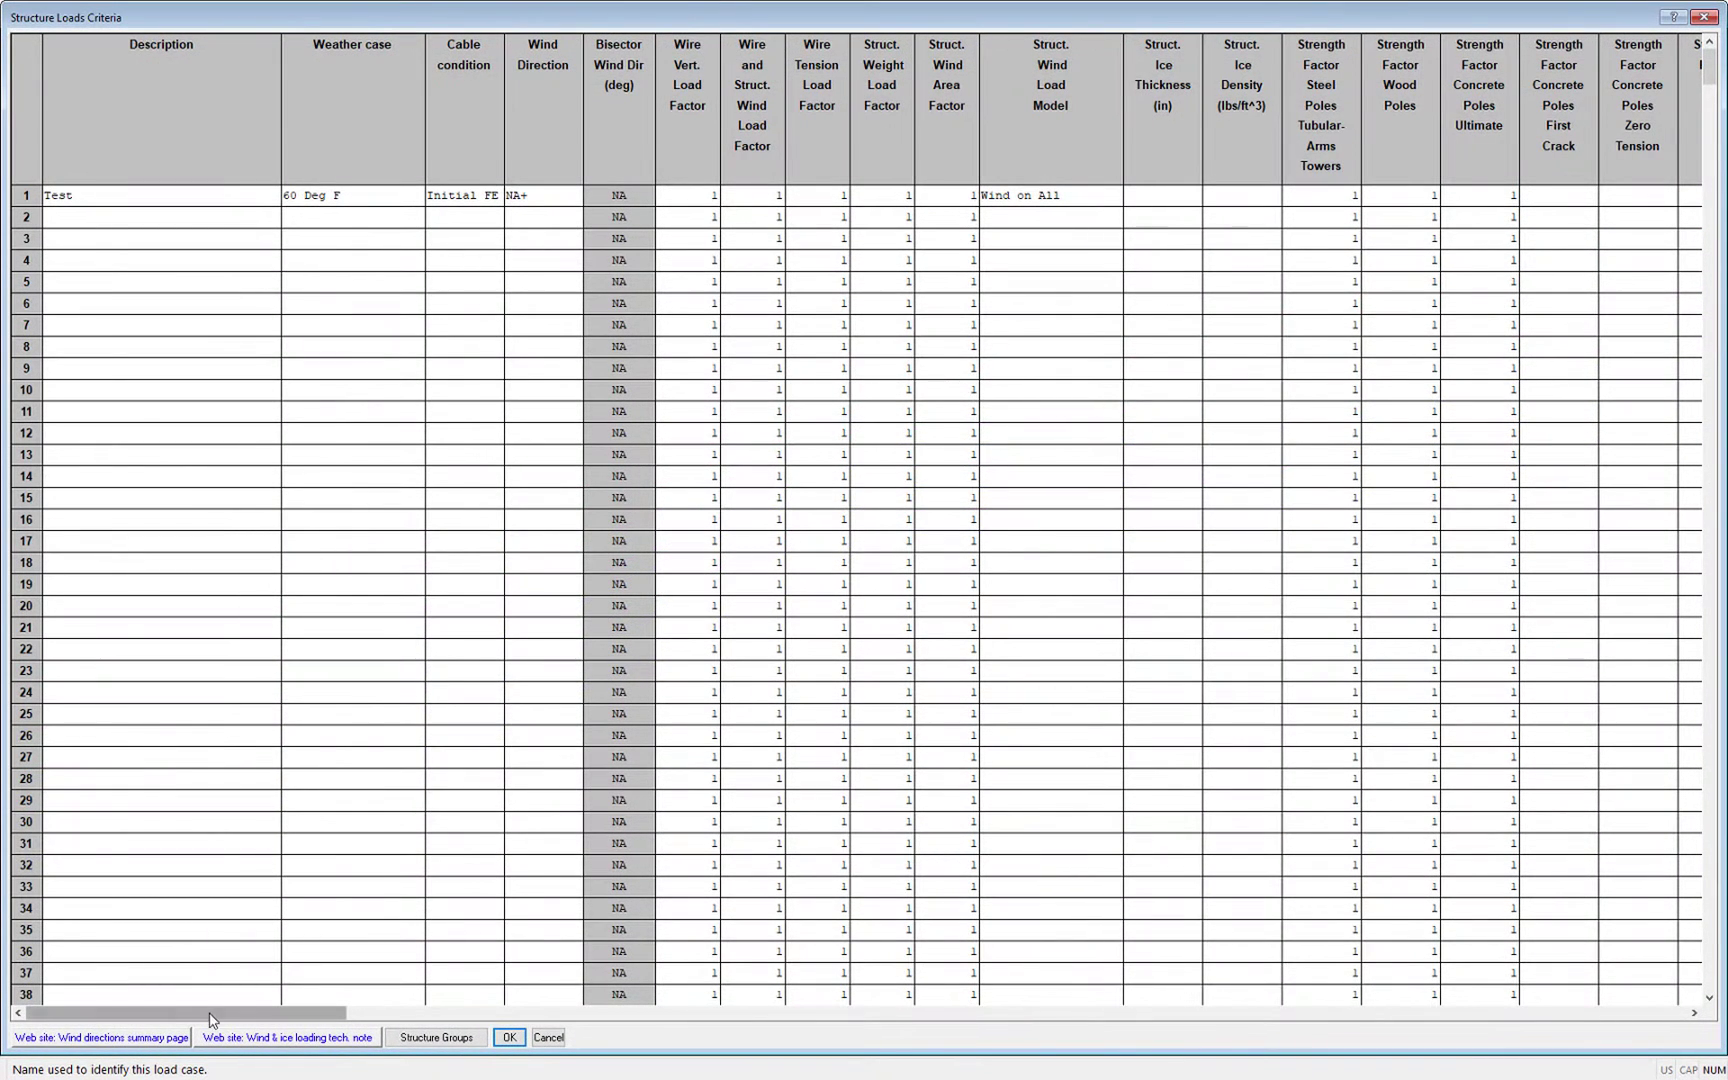
{"action": "left_click_drag", "start_coordinate": [210, 1020], "coordinate": [668, 1020]}
{"action": "left_click", "coordinate": [608, 199]}
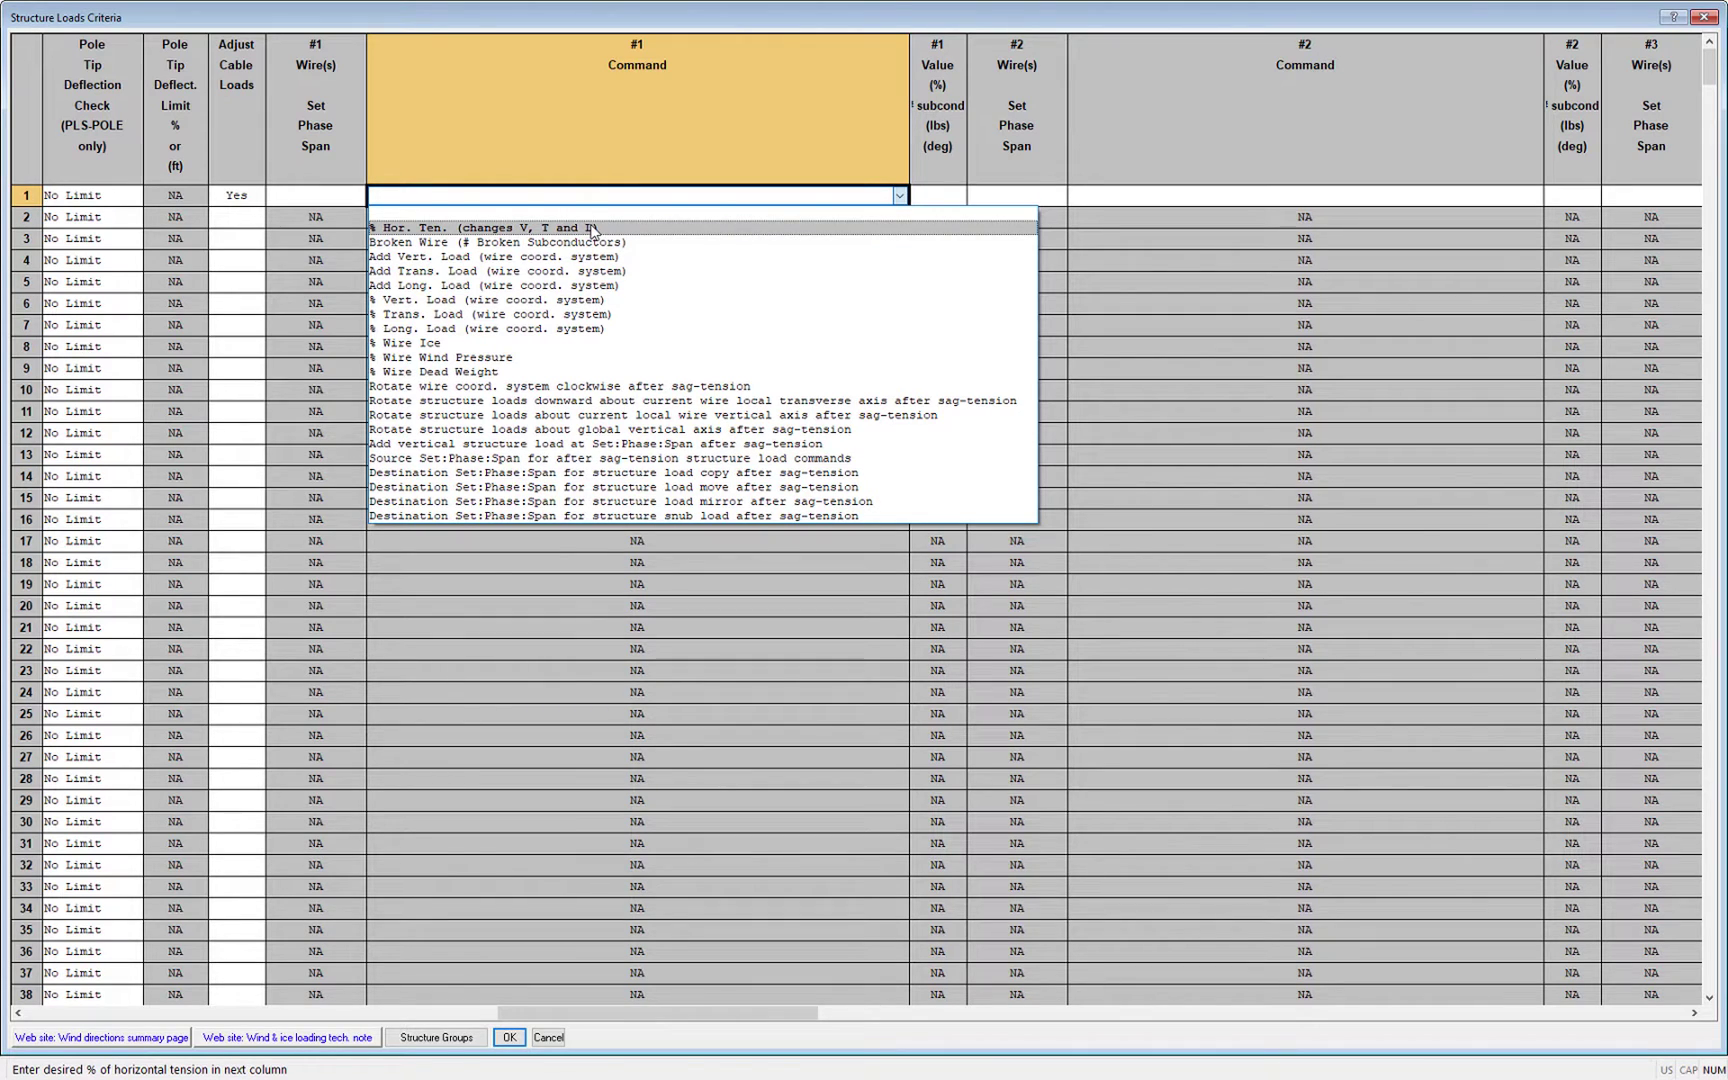
{"action": "left_click", "coordinate": [592, 229]}
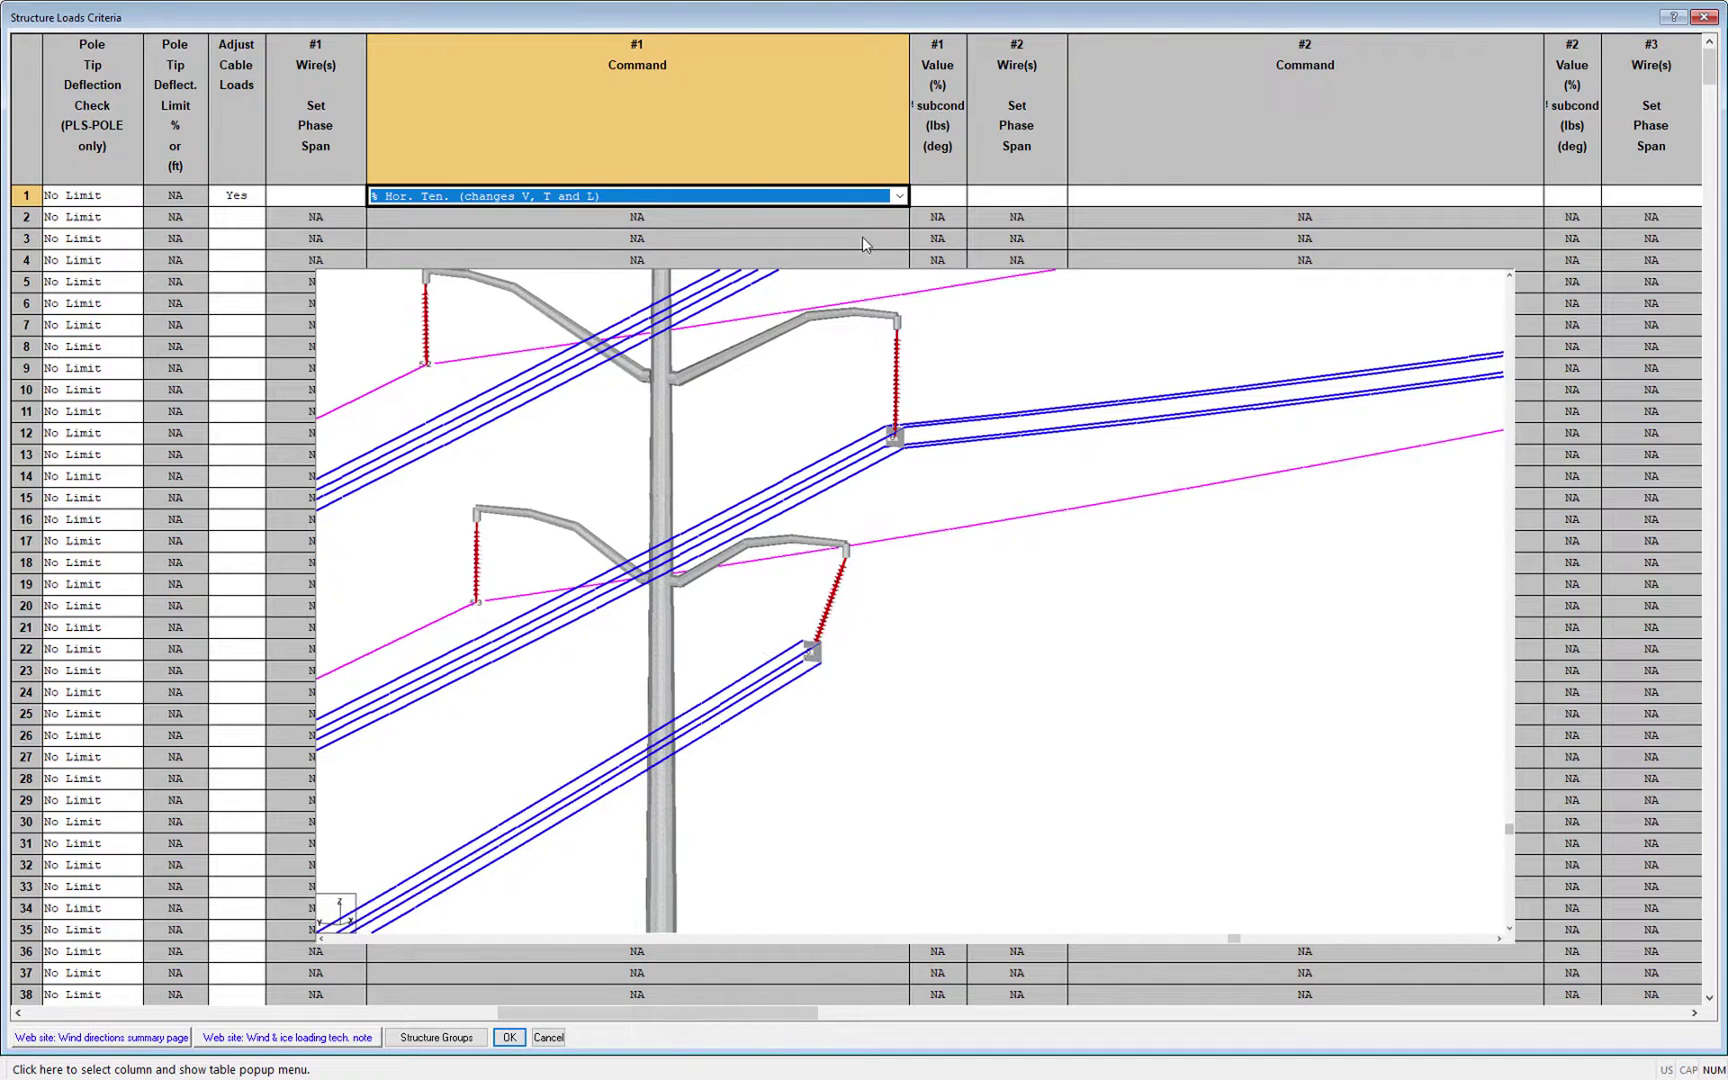
{"action": "left_click", "coordinate": [930, 196]}
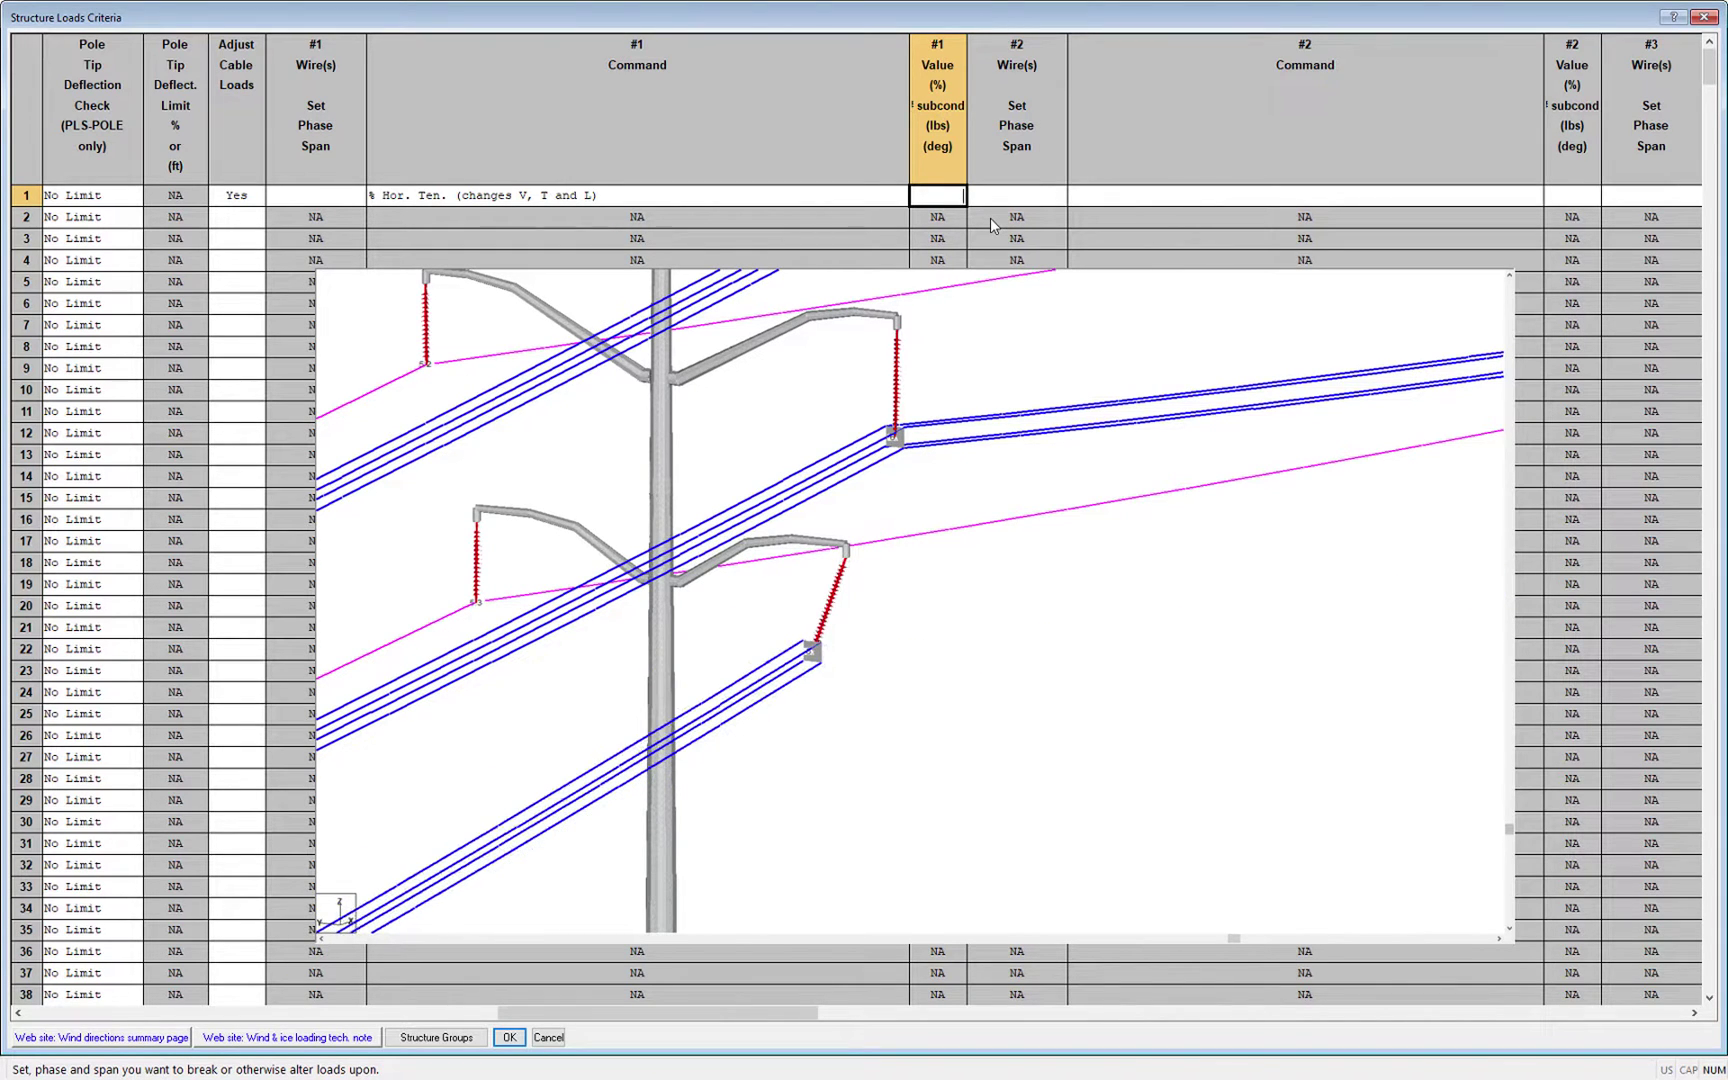
{"action": "type", "text": "70"}
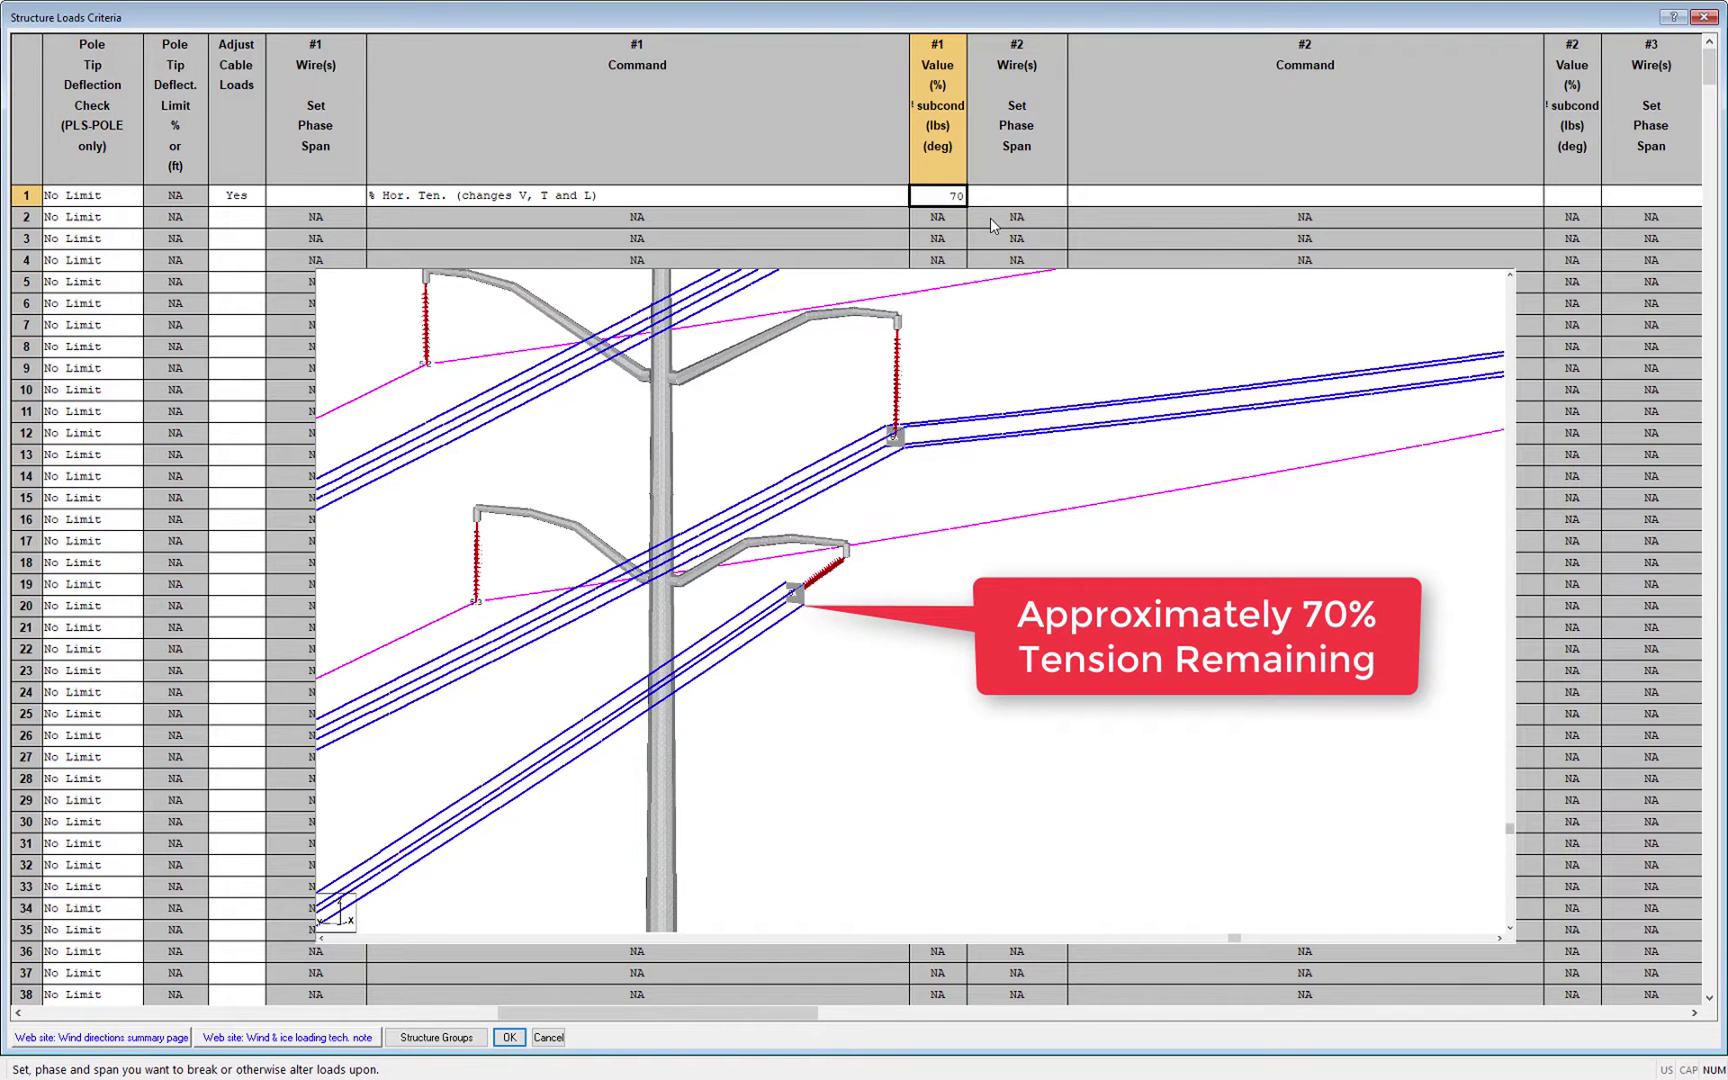
{"action": "key", "text": "Return"}
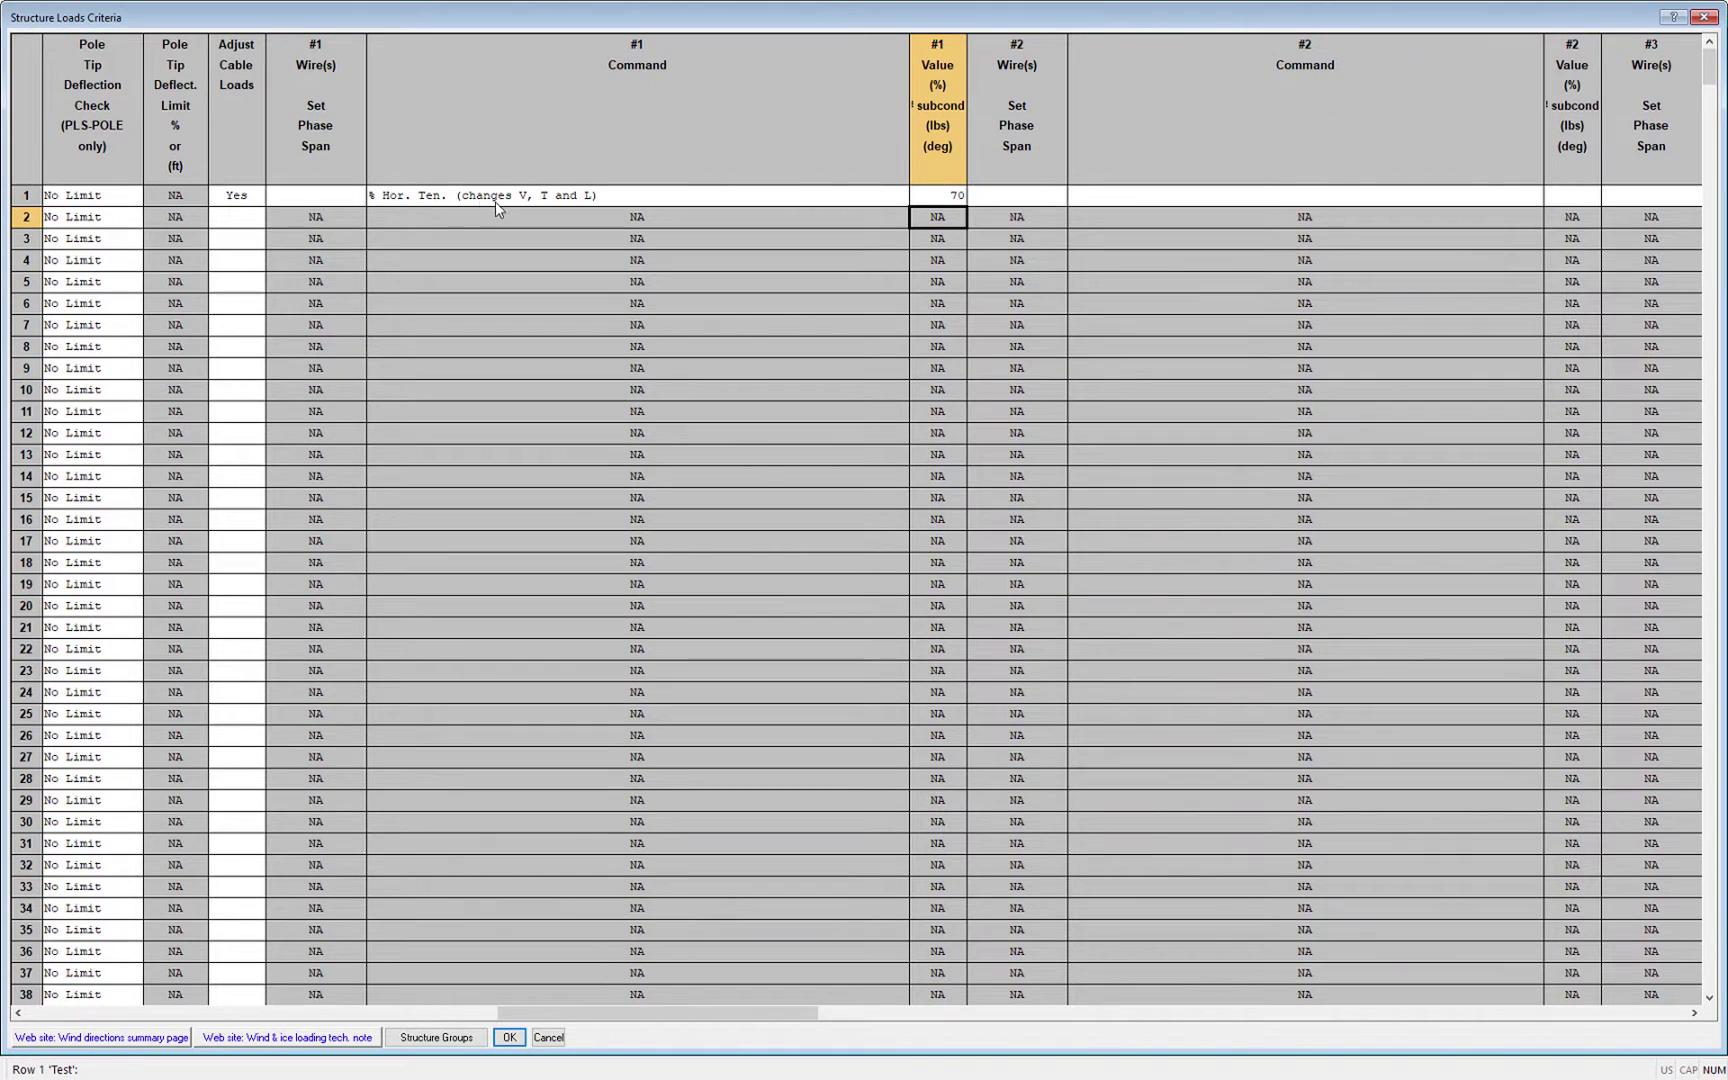
Step: Switch Command #1 to Broken Wire (# Broken Subconductors), keeping value 70 and the span unset
{"action": "left_click", "coordinate": [477, 201]}
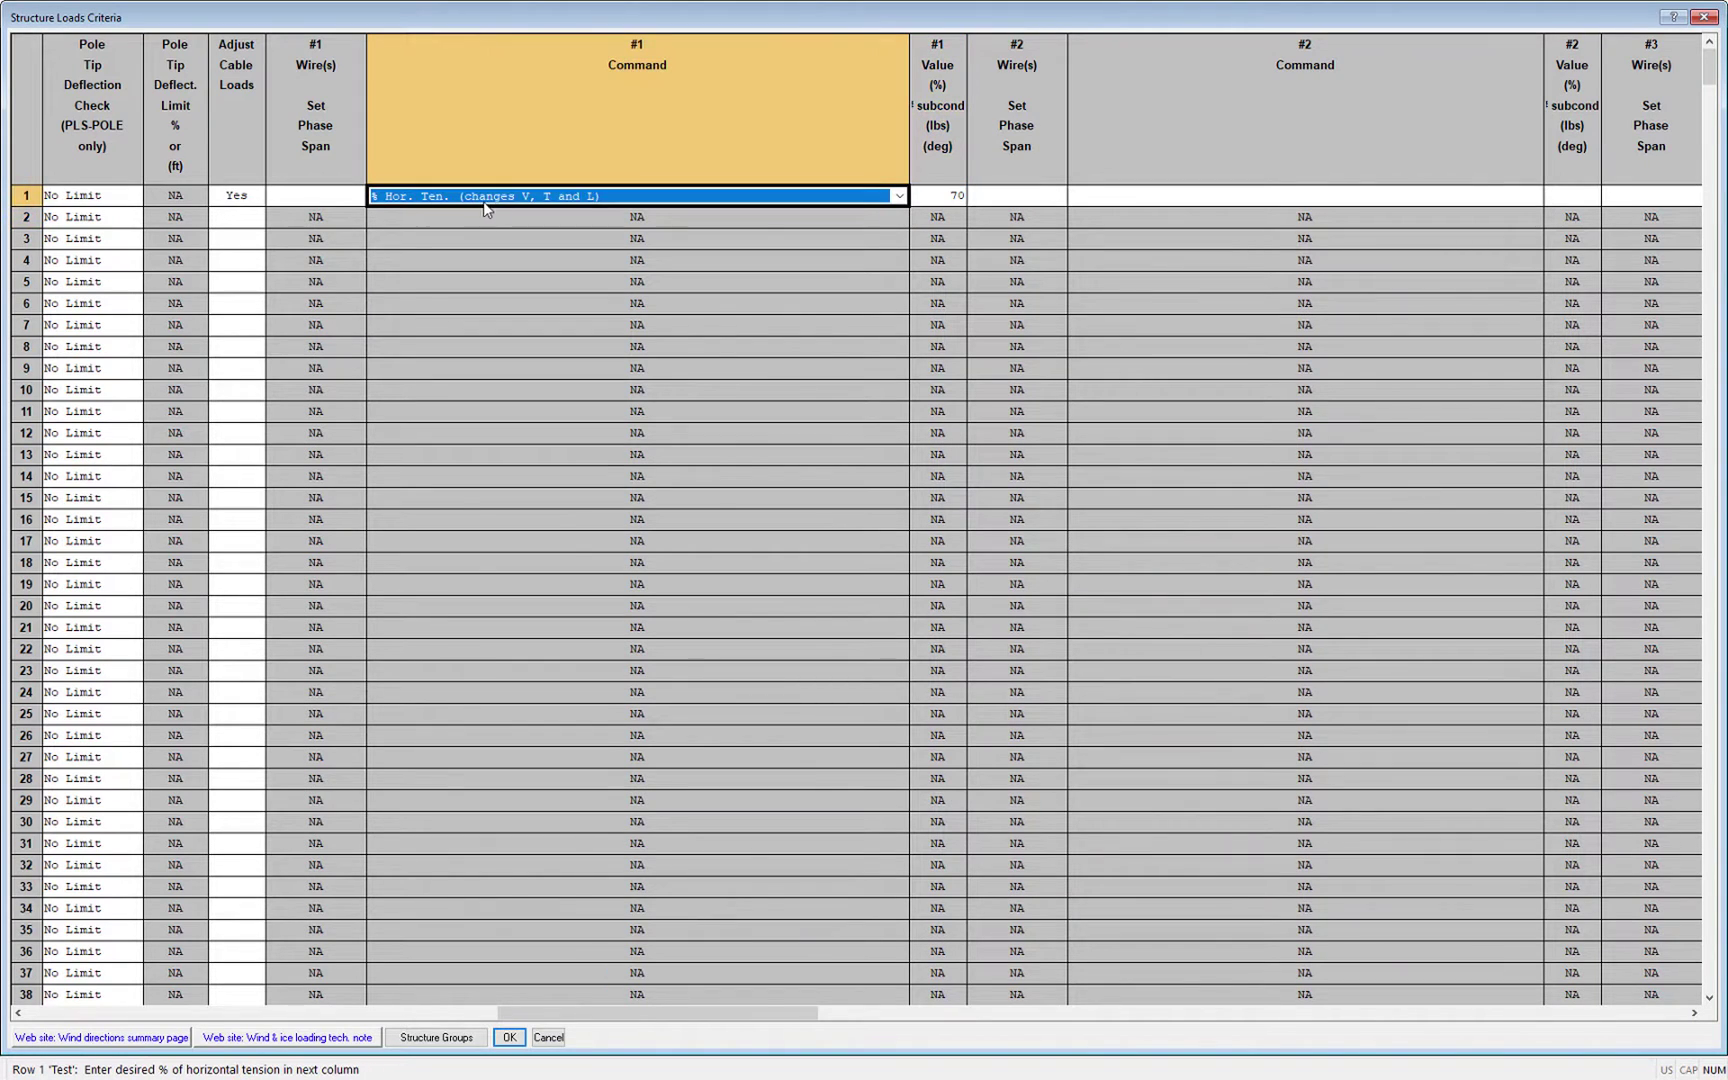
{"action": "left_click", "coordinate": [899, 196]}
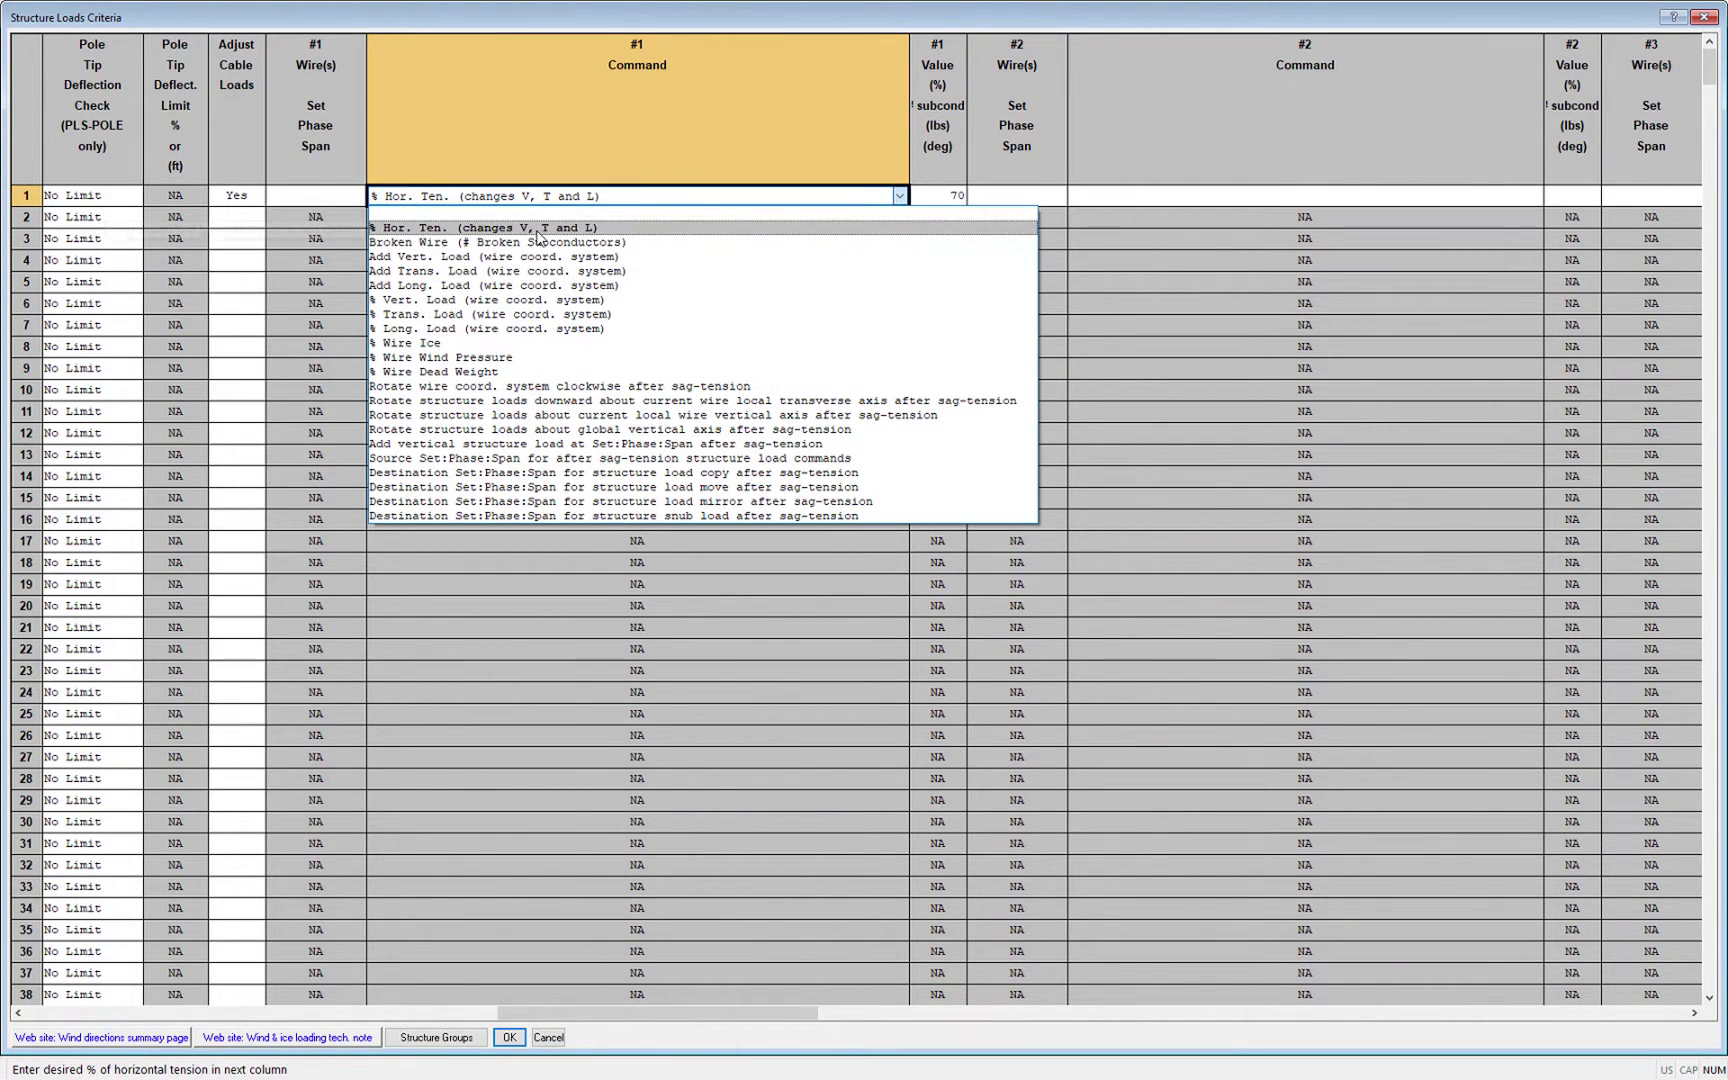
{"action": "left_click", "coordinate": [448, 244]}
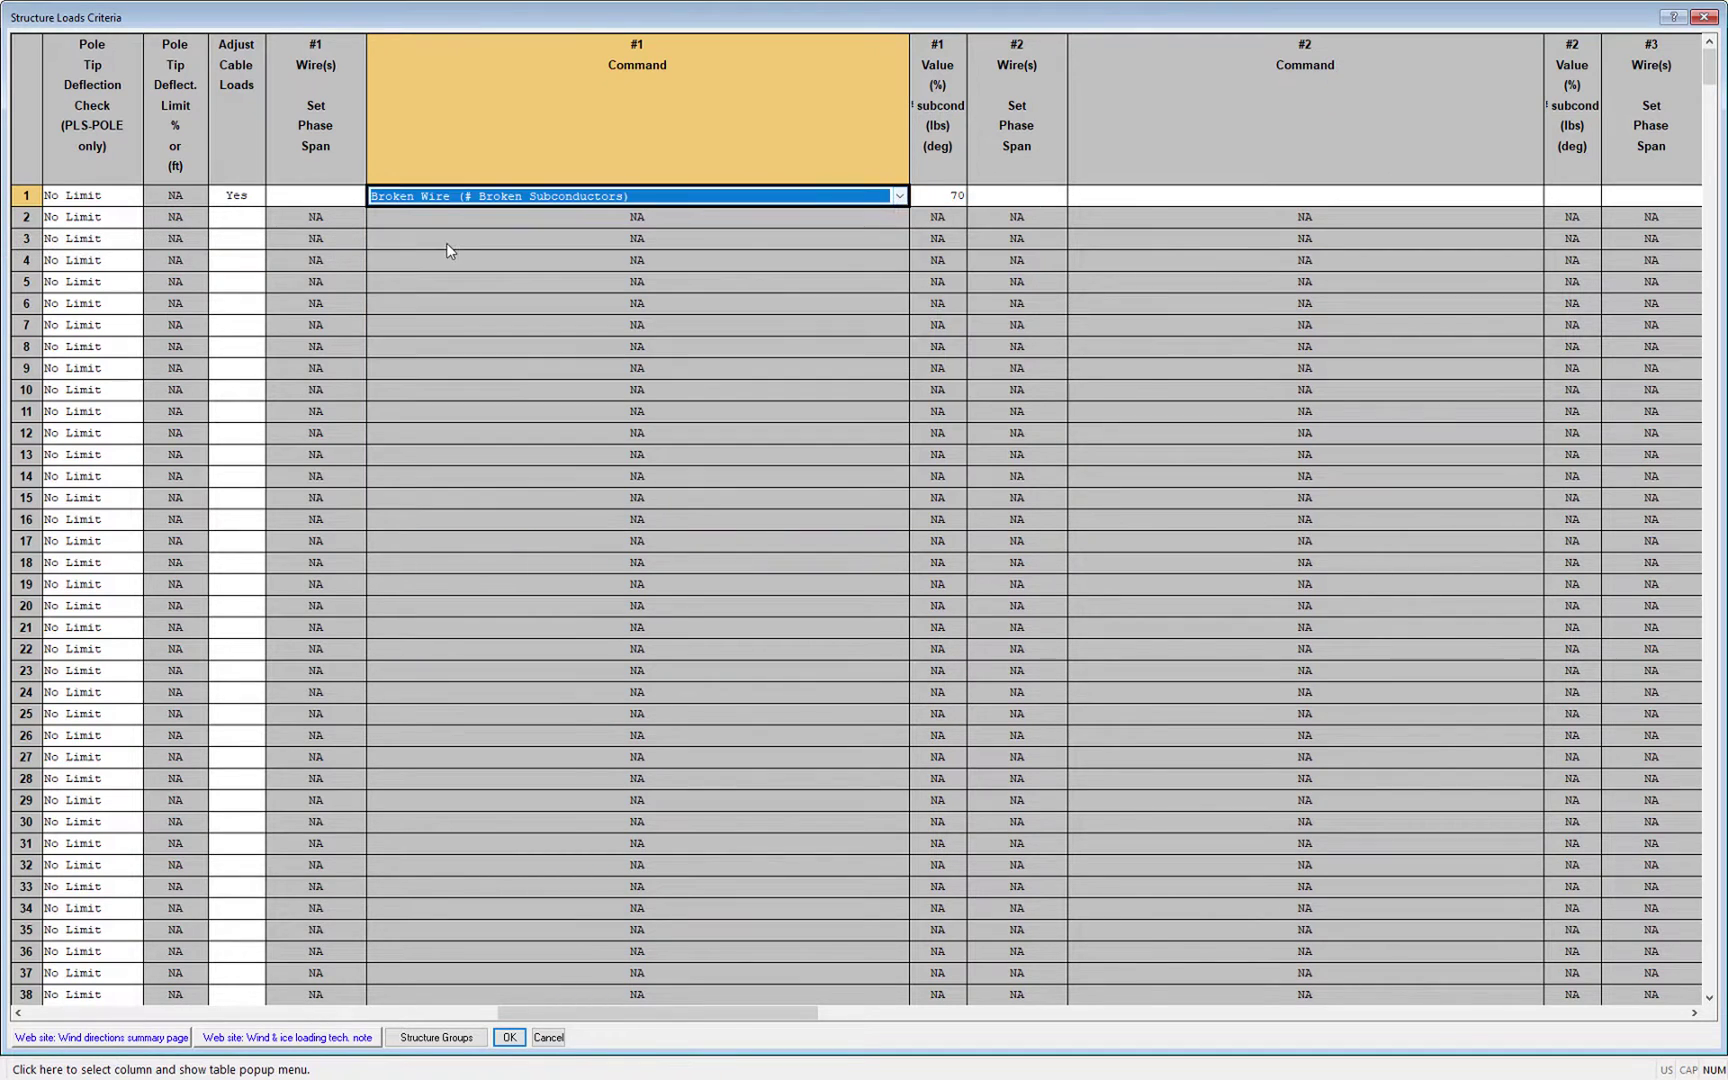
{"action": "left_click", "coordinate": [916, 196]}
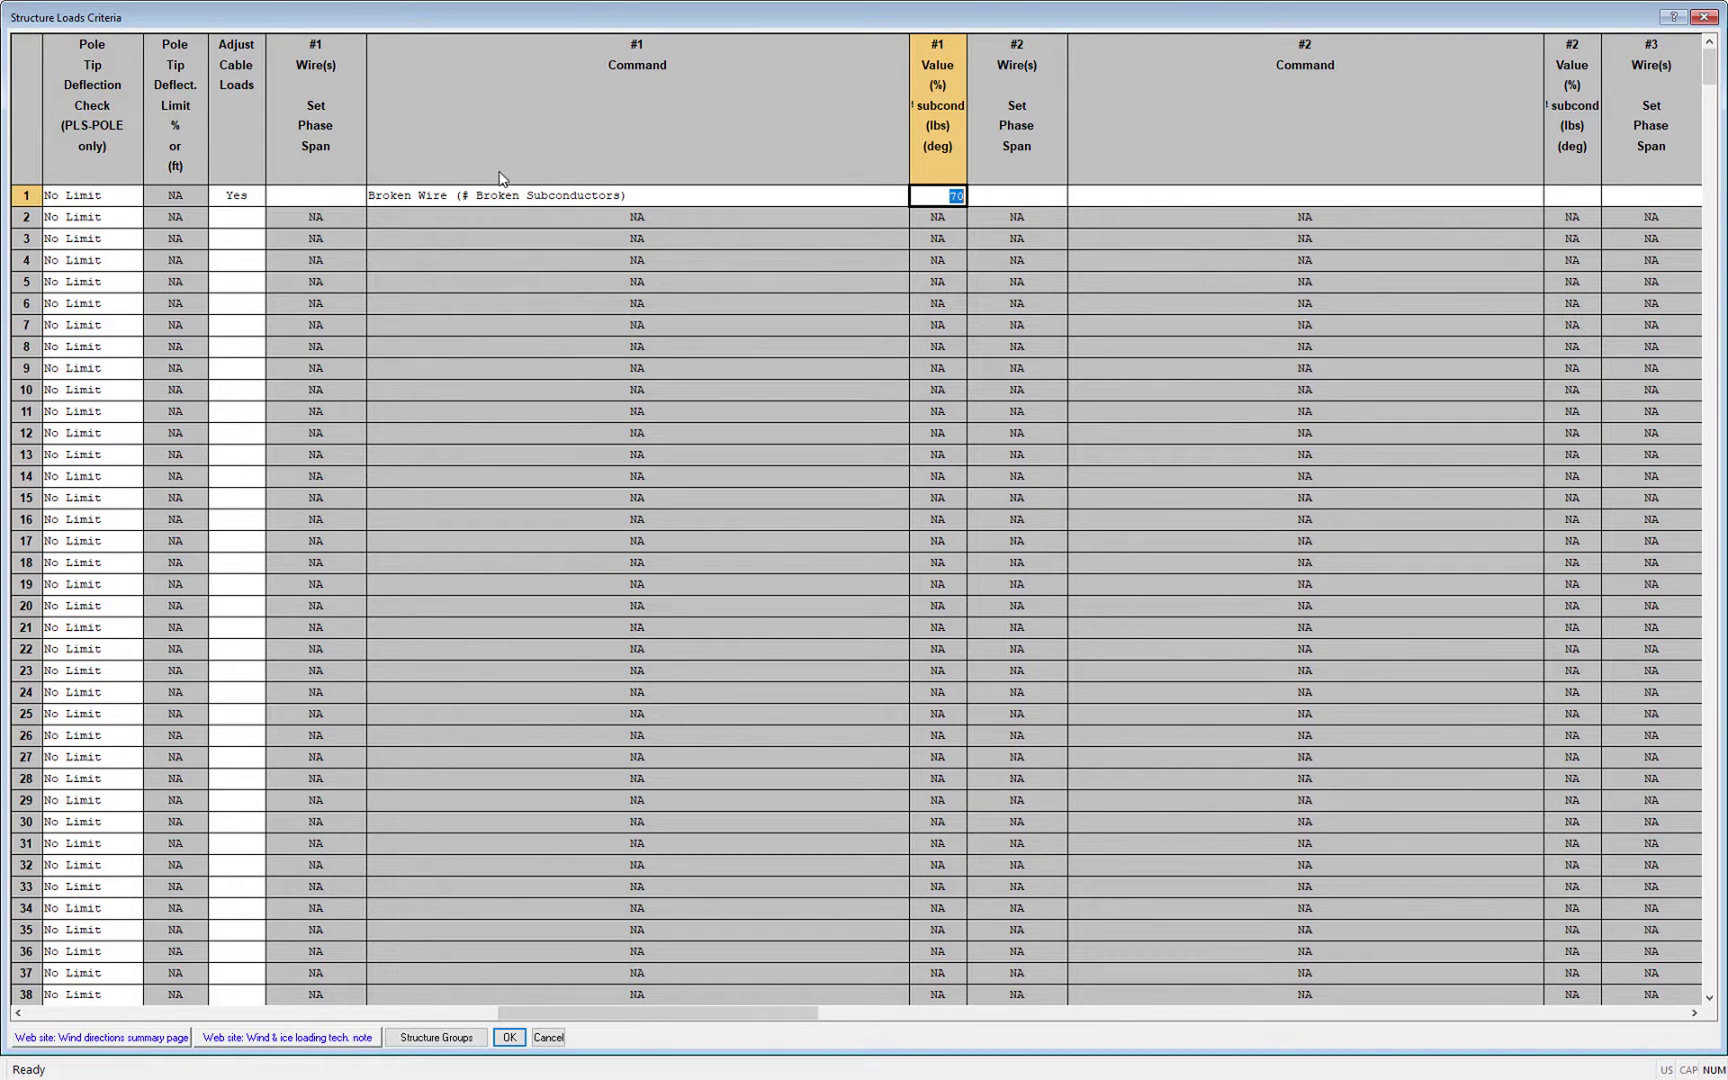
{"action": "left_click", "coordinate": [342, 200]}
{"action": "left_click", "coordinate": [342, 196]}
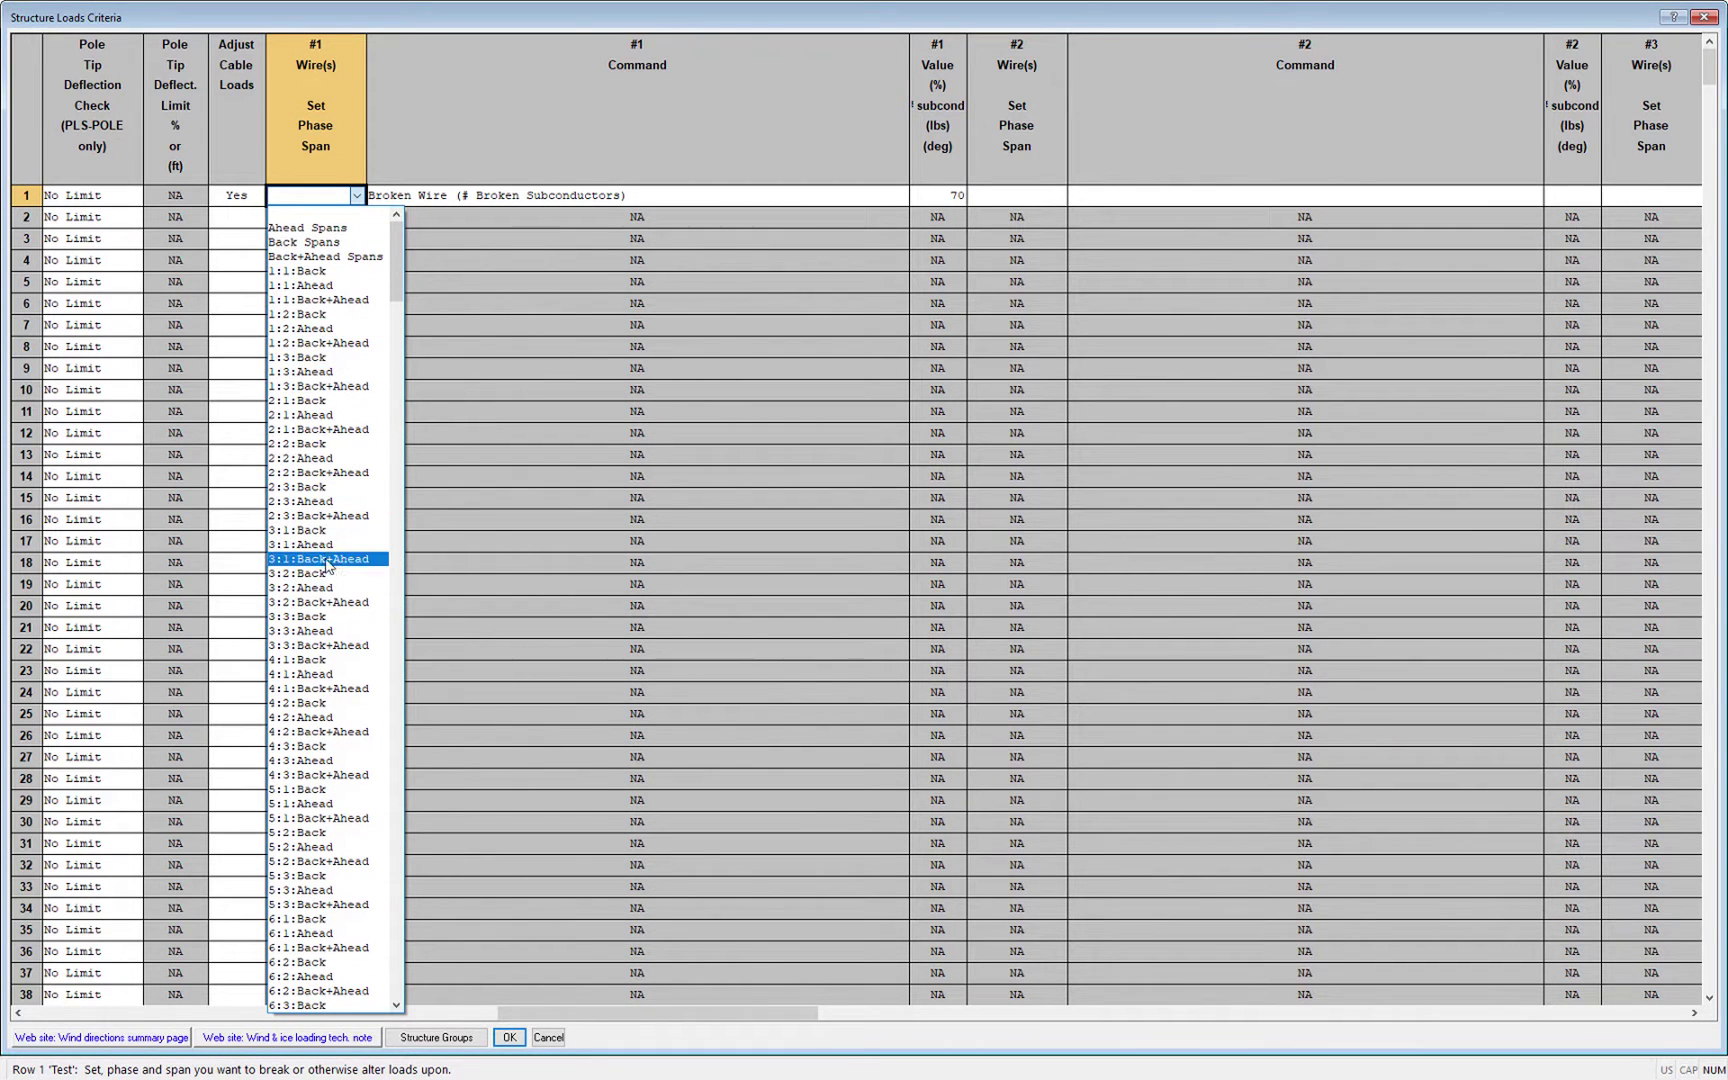
{"action": "left_click", "coordinate": [357, 199]}
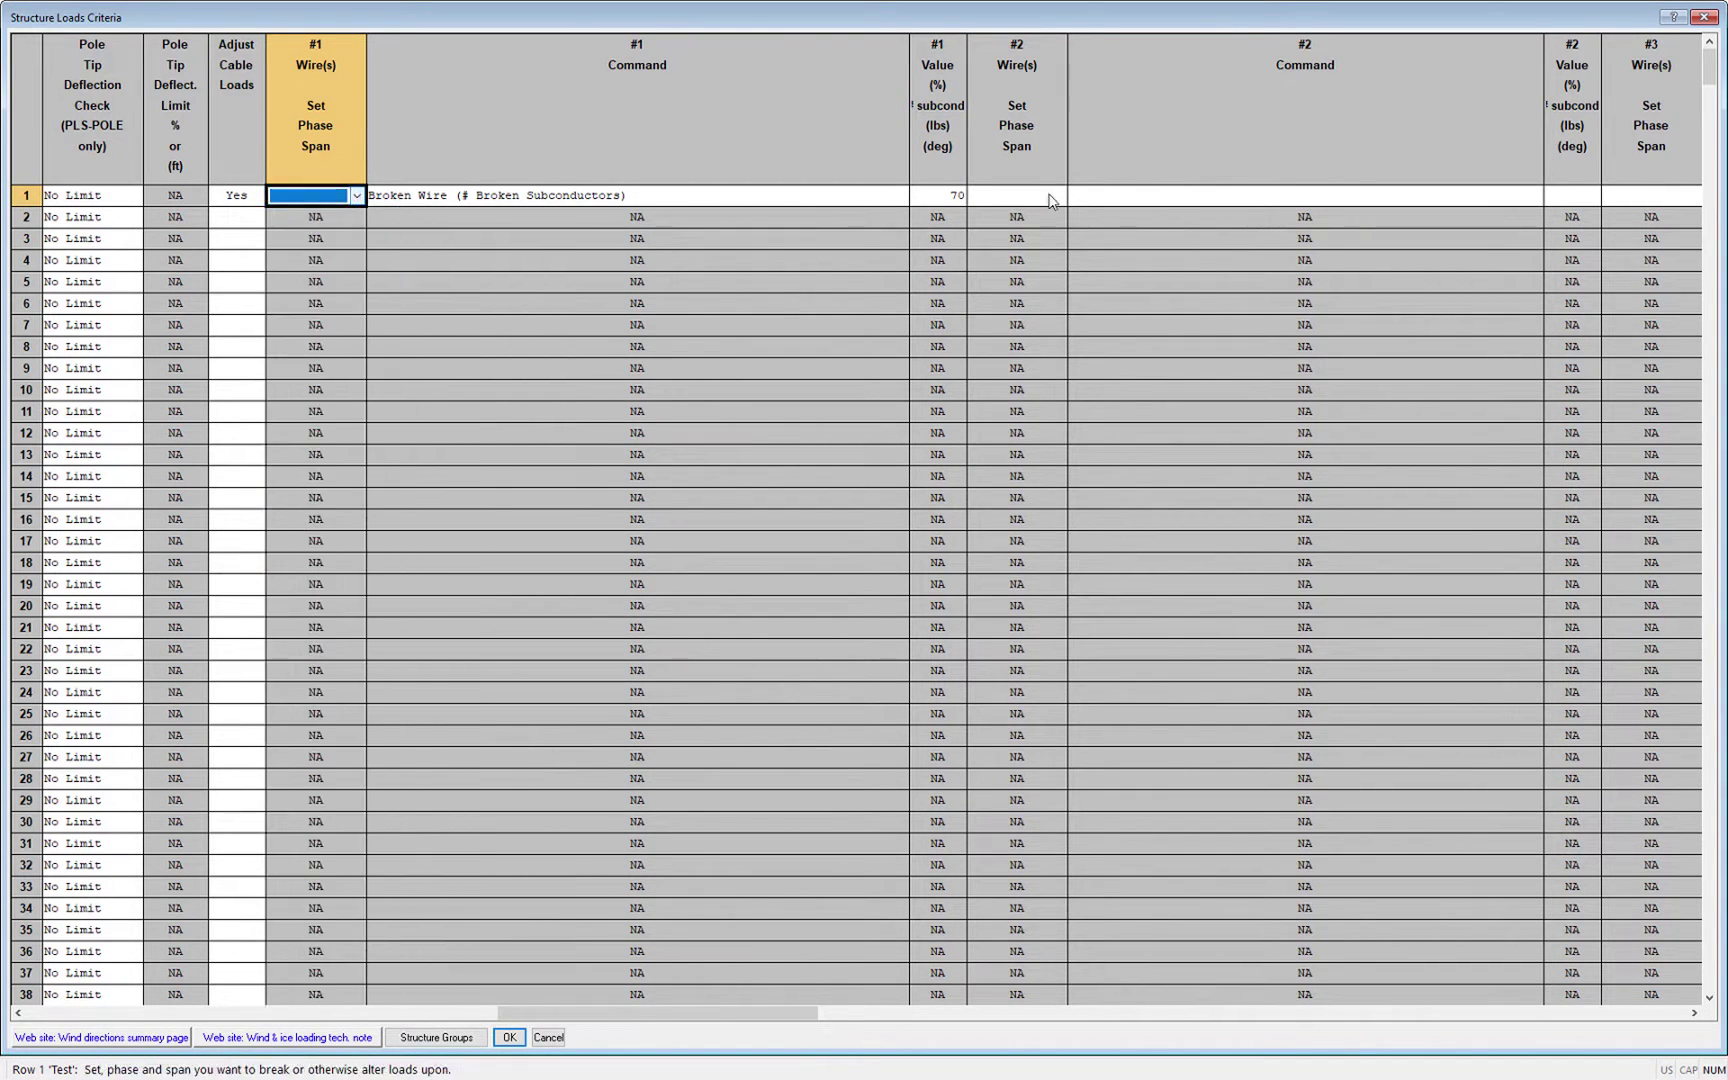
{"action": "left_click", "coordinate": [933, 198]}
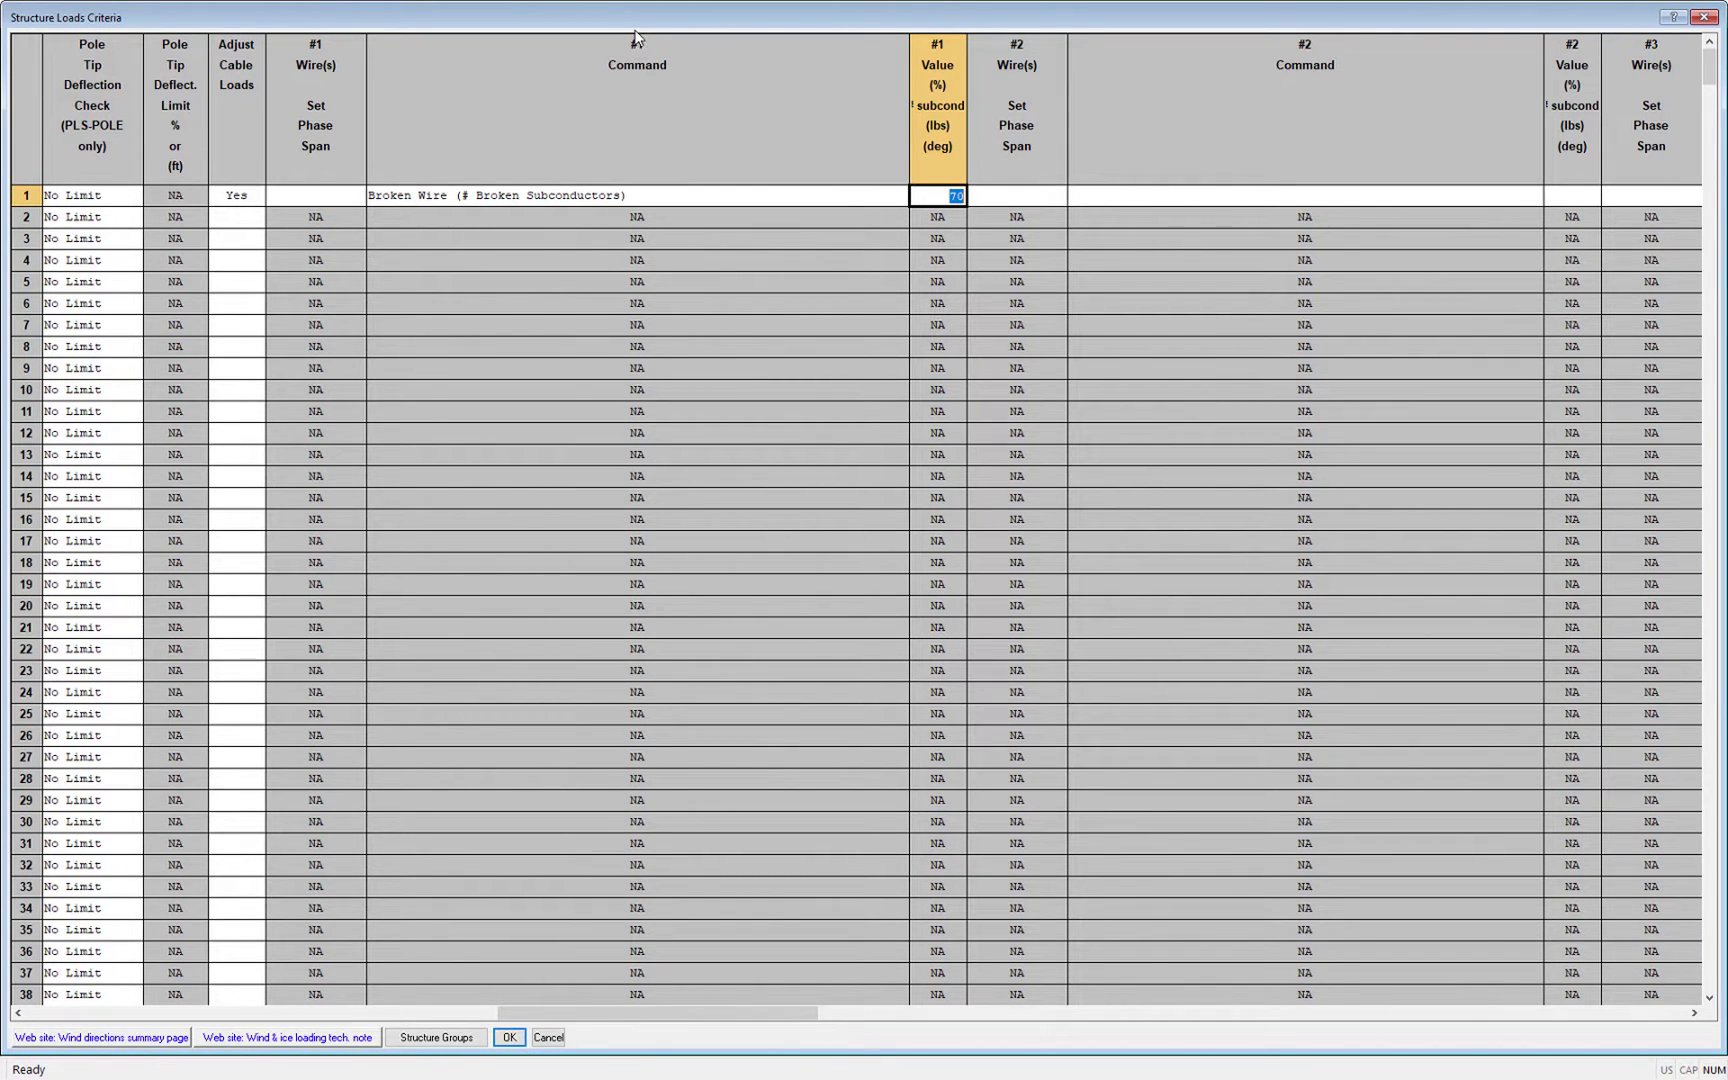
Step: Set row 1 to Broken Wire on span 6:3:Ahead with value 3 and apply the criteria
{"action": "left_click_drag", "start_coordinate": [790, 22], "coordinate": [792, 862]}
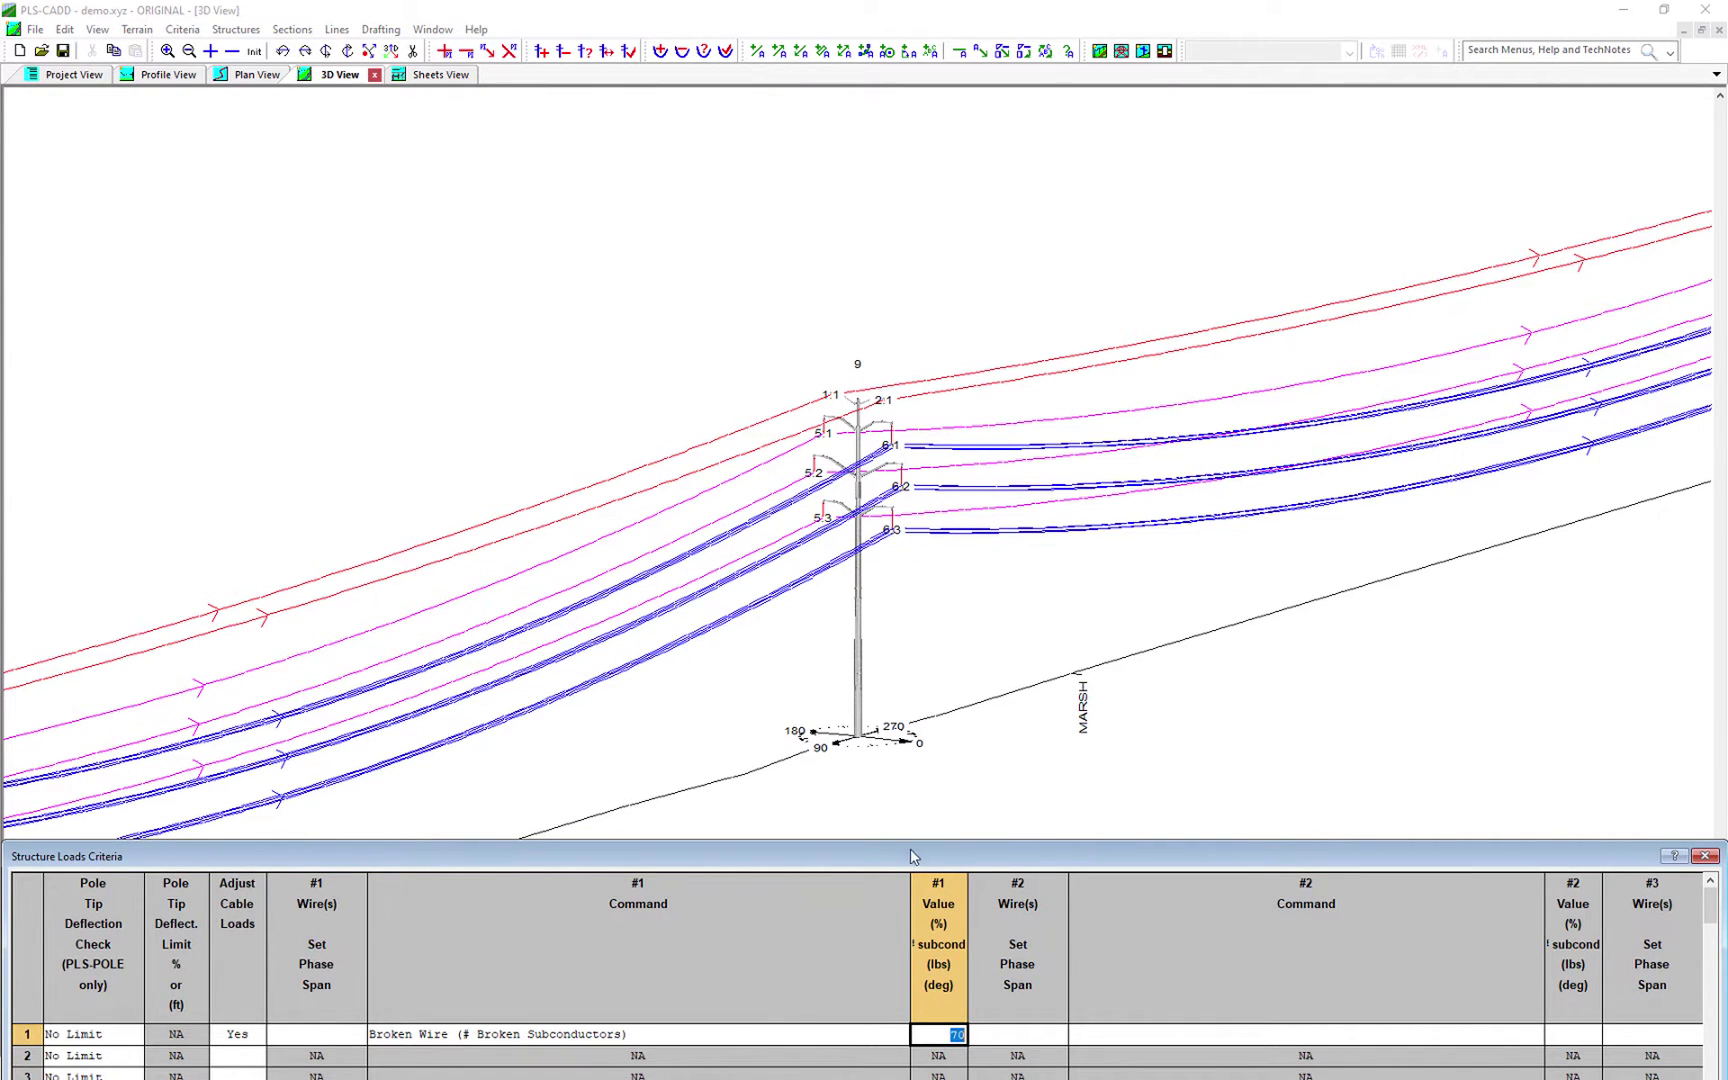
{"action": "left_click_drag", "start_coordinate": [912, 856], "coordinate": [918, 24]}
{"action": "left_click", "coordinate": [355, 201]}
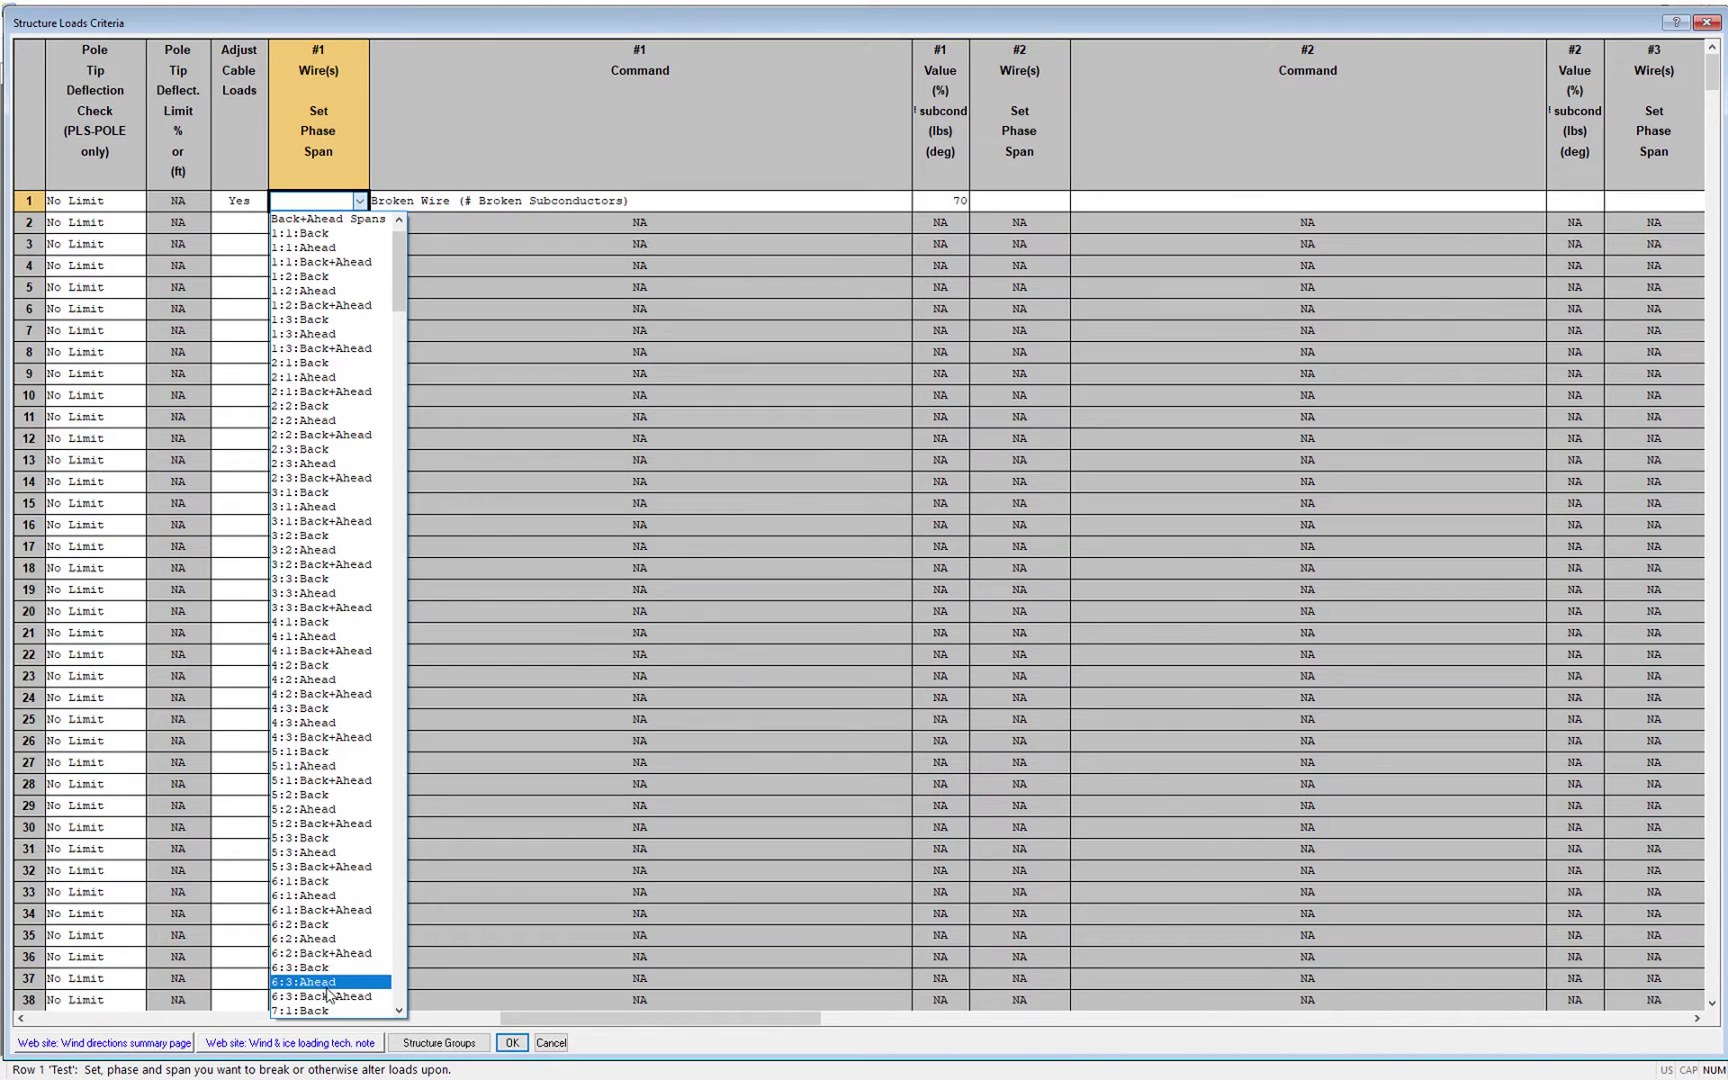
{"action": "left_click", "coordinate": [322, 983]}
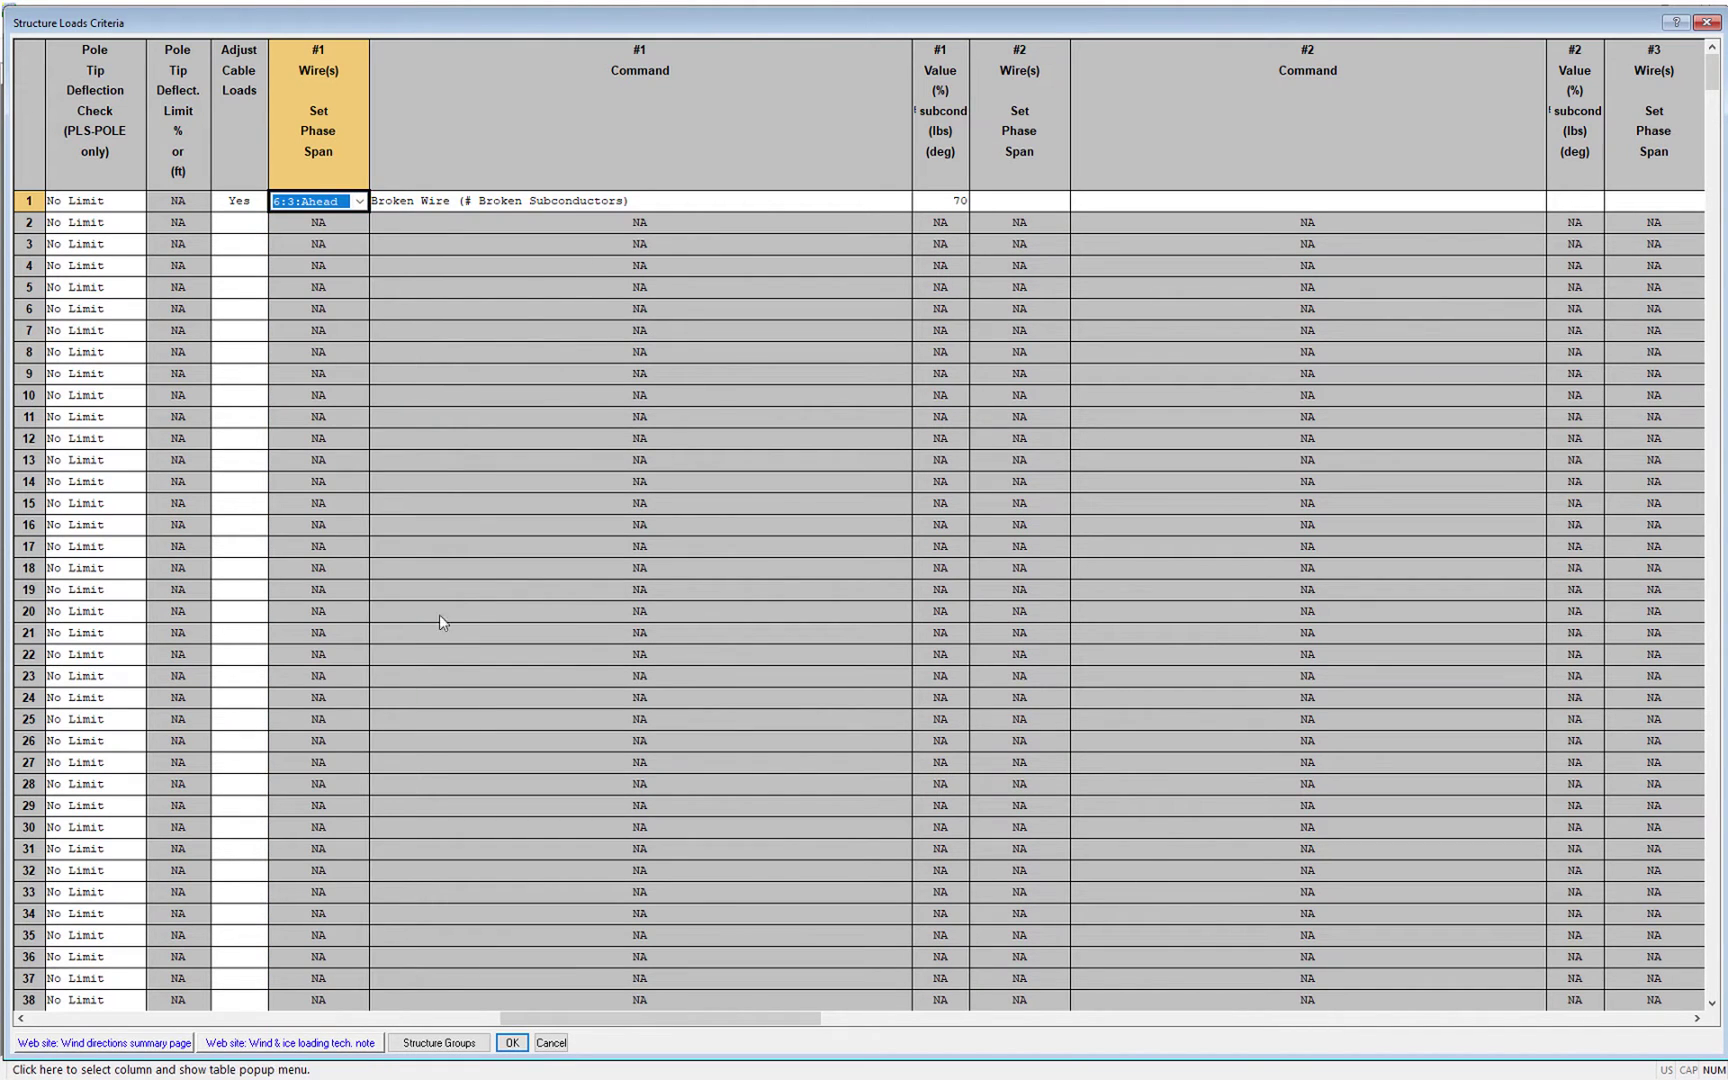
{"action": "left_click", "coordinate": [679, 202]}
{"action": "left_click", "coordinate": [679, 204]}
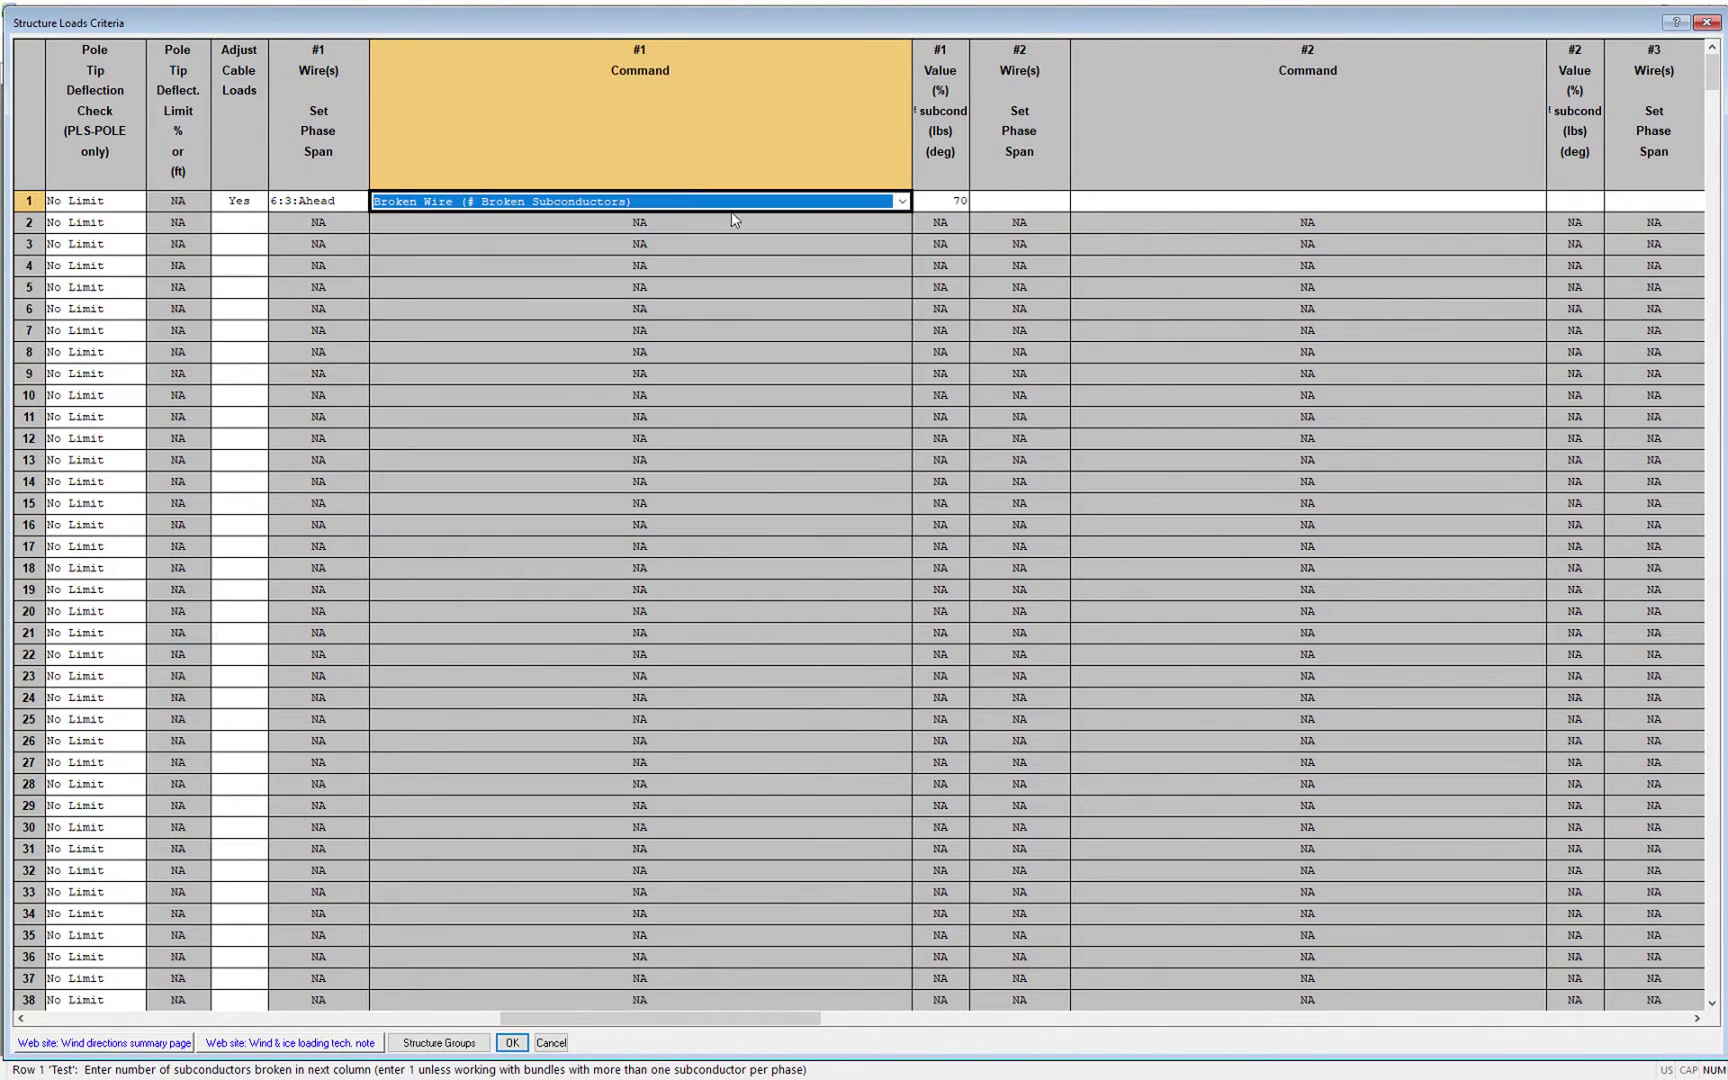
{"action": "left_click", "coordinate": [928, 200]}
{"action": "type", "text": "3"}
{"action": "left_click", "coordinate": [521, 1044]}
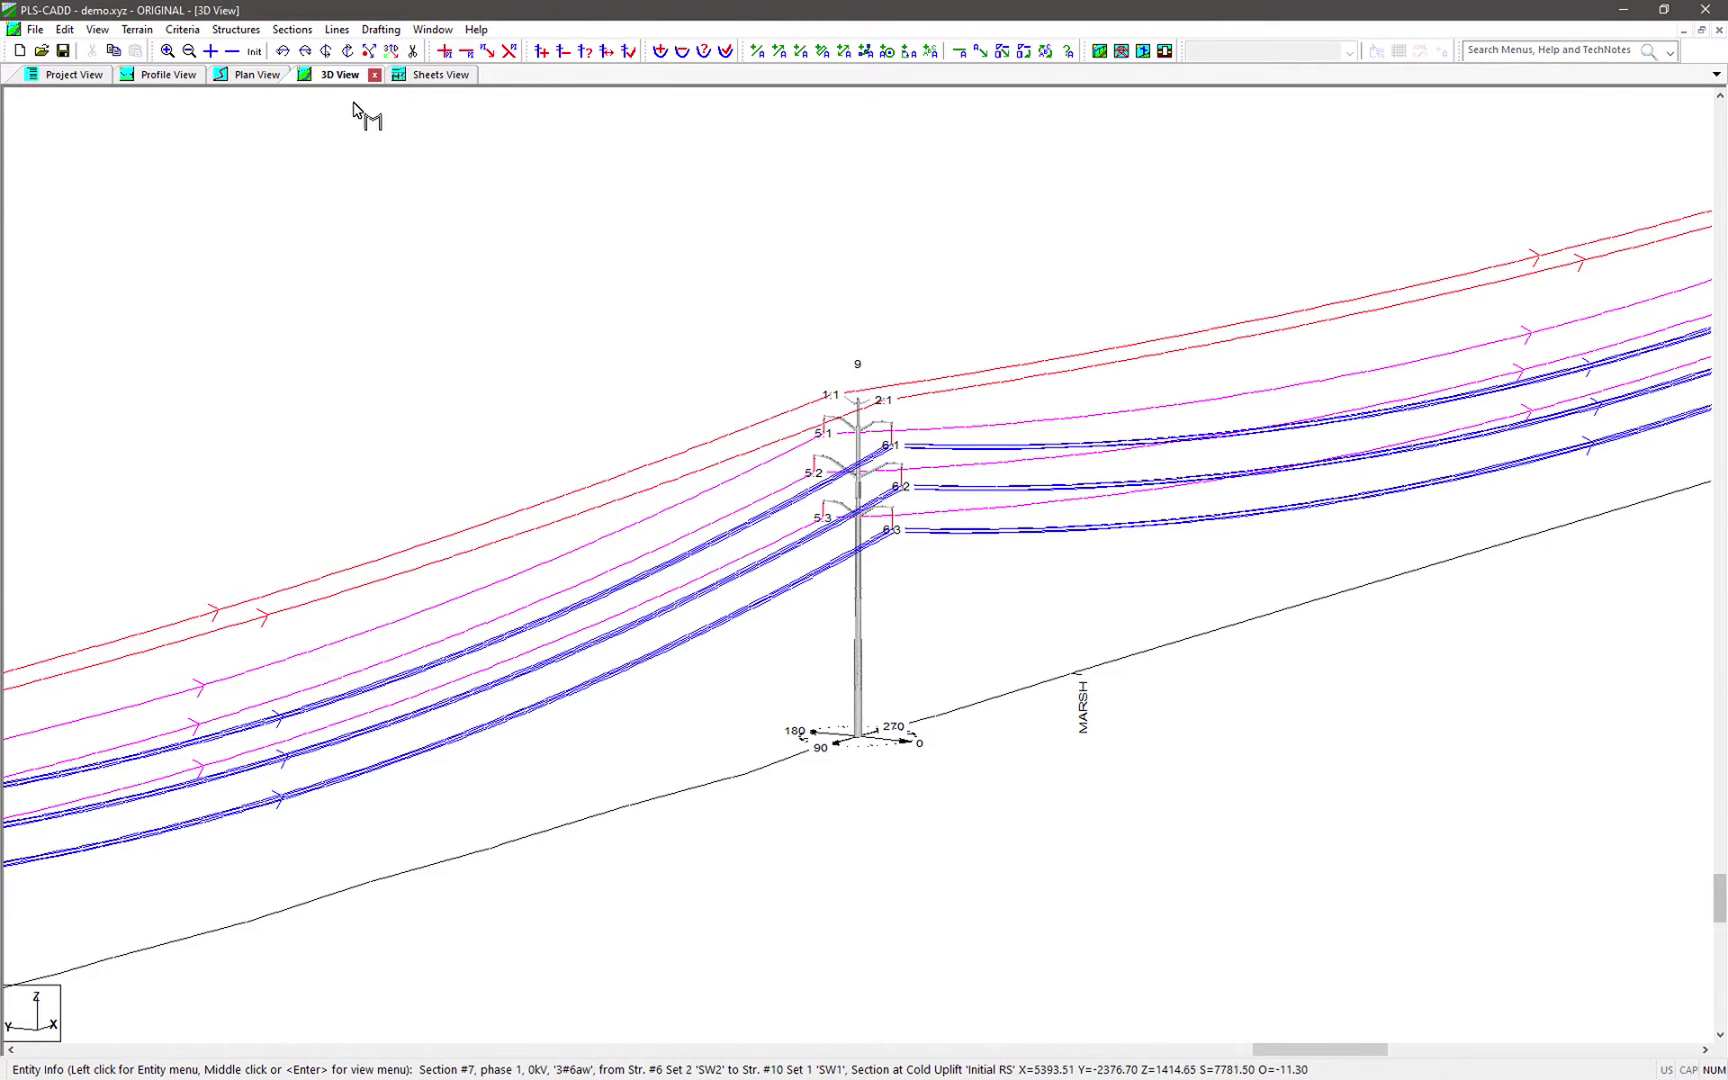
{"action": "left_click", "coordinate": [187, 32]}
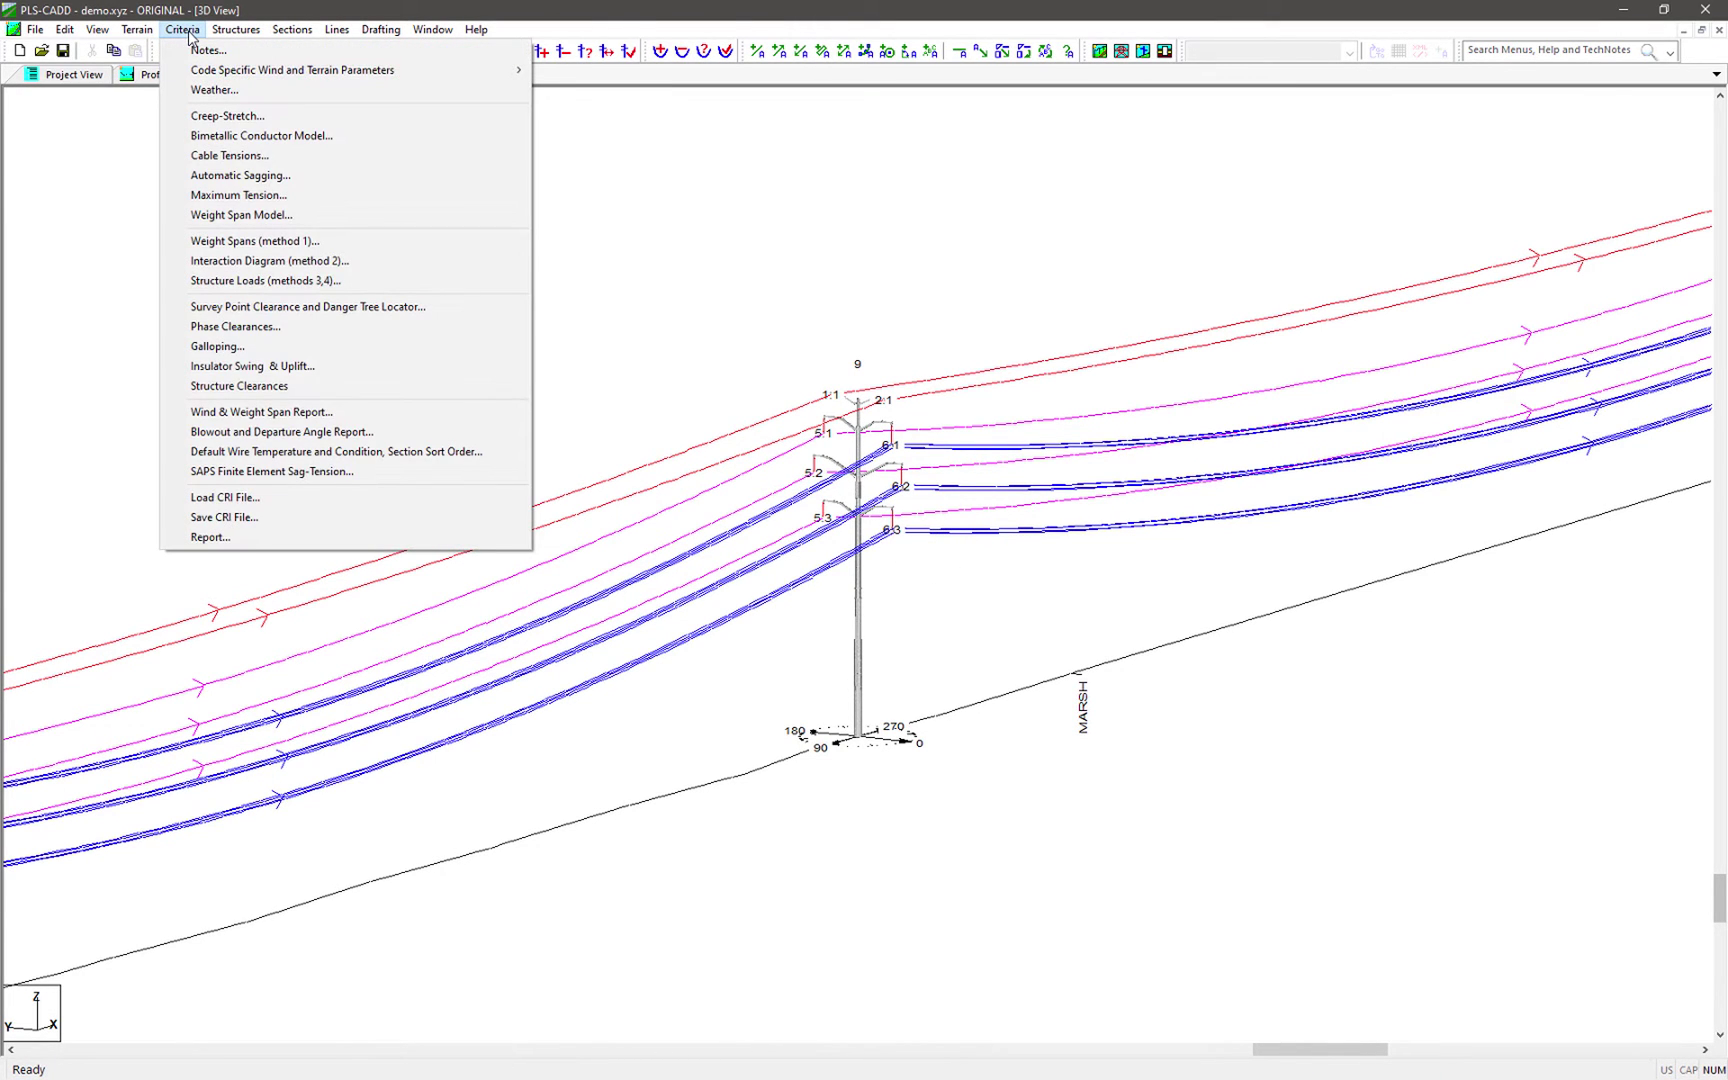
Step: Keep the Test case's cable condition at Initial FE and apply the criteria
{"action": "left_click", "coordinate": [302, 281]}
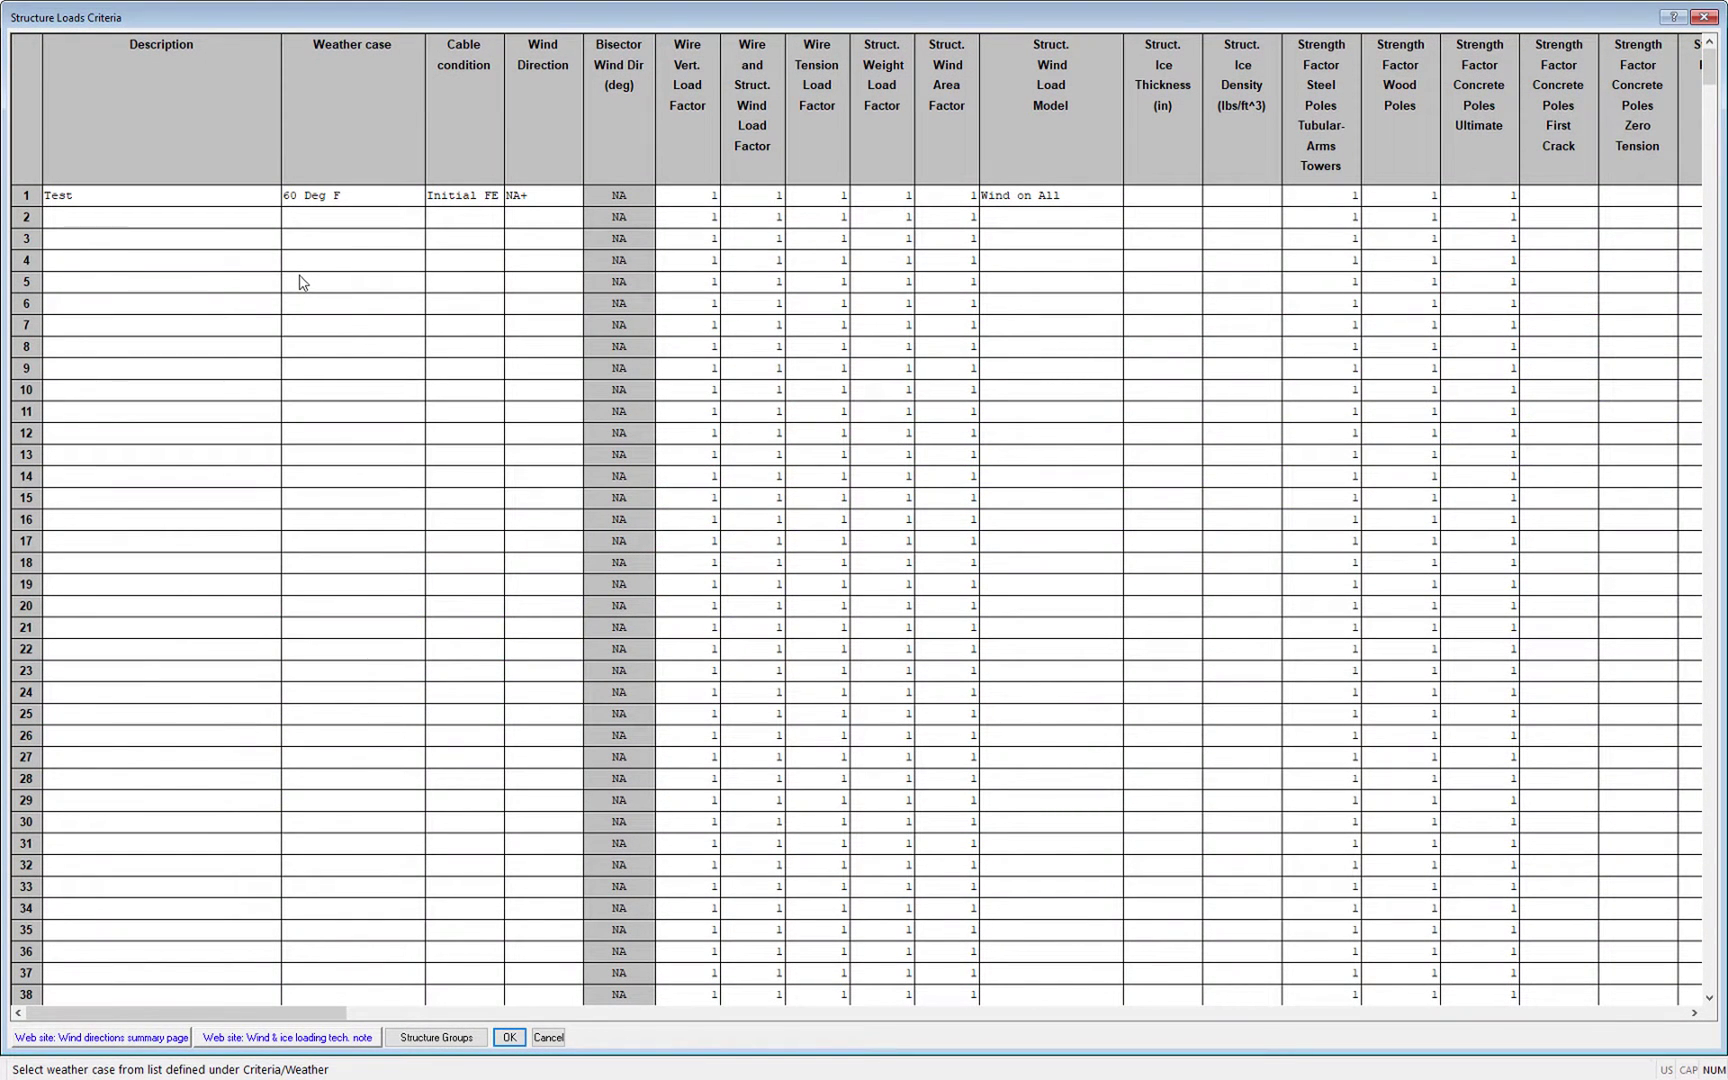
{"action": "left_click", "coordinate": [480, 197]}
{"action": "left_click", "coordinate": [493, 197]}
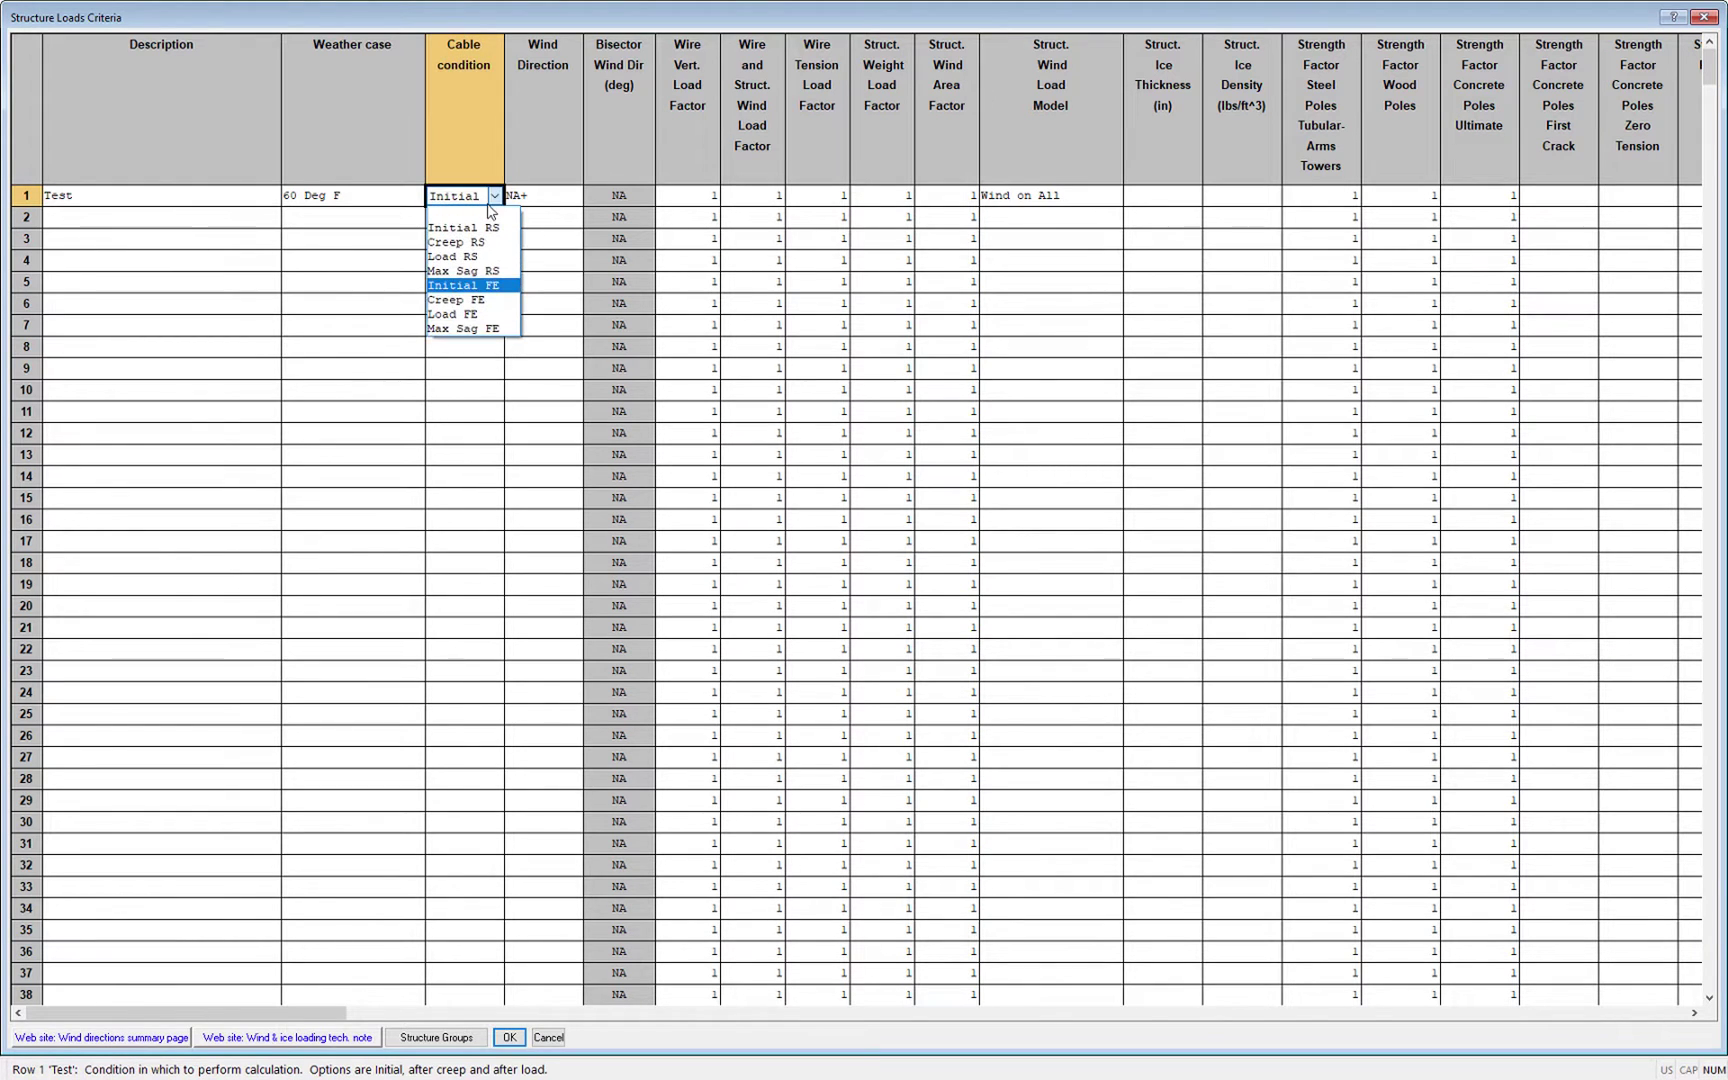
{"action": "left_click", "coordinate": [472, 286]}
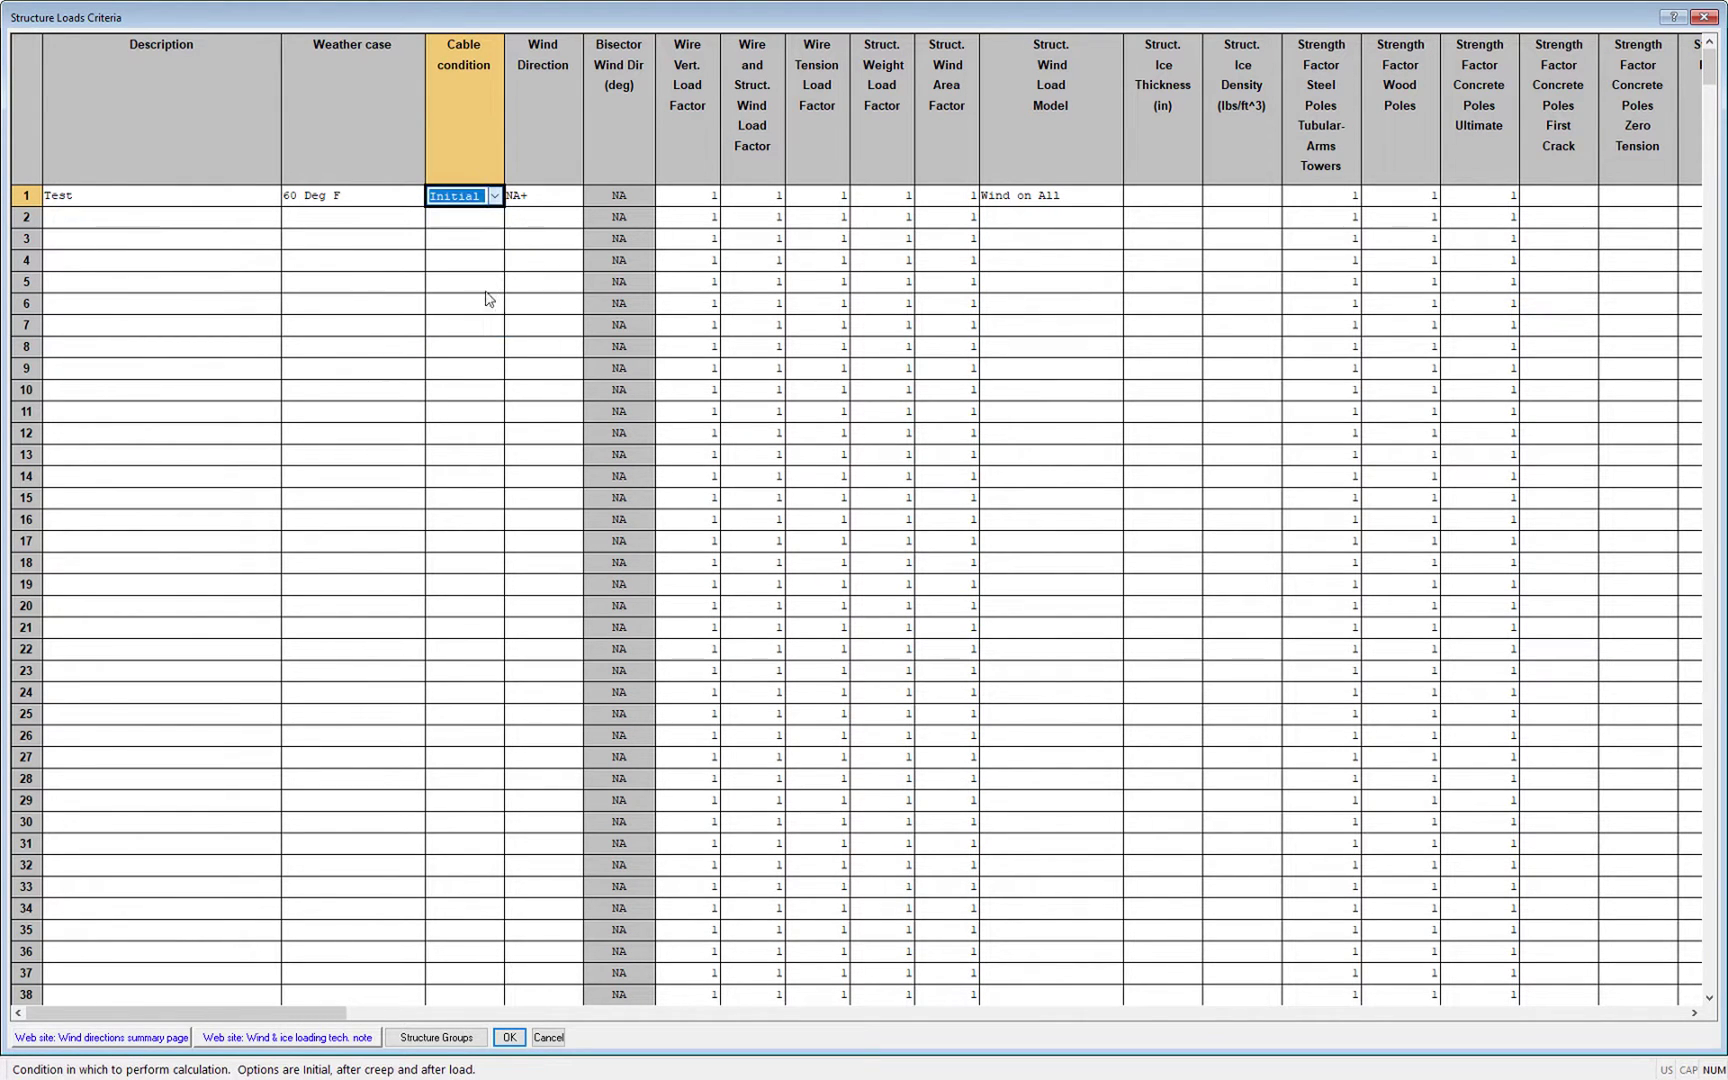
{"action": "left_click", "coordinate": [510, 1038]}
Step: Display all sections for structure load case Test at Structure 9 in the 3D view
{"action": "left_click", "coordinate": [292, 29]}
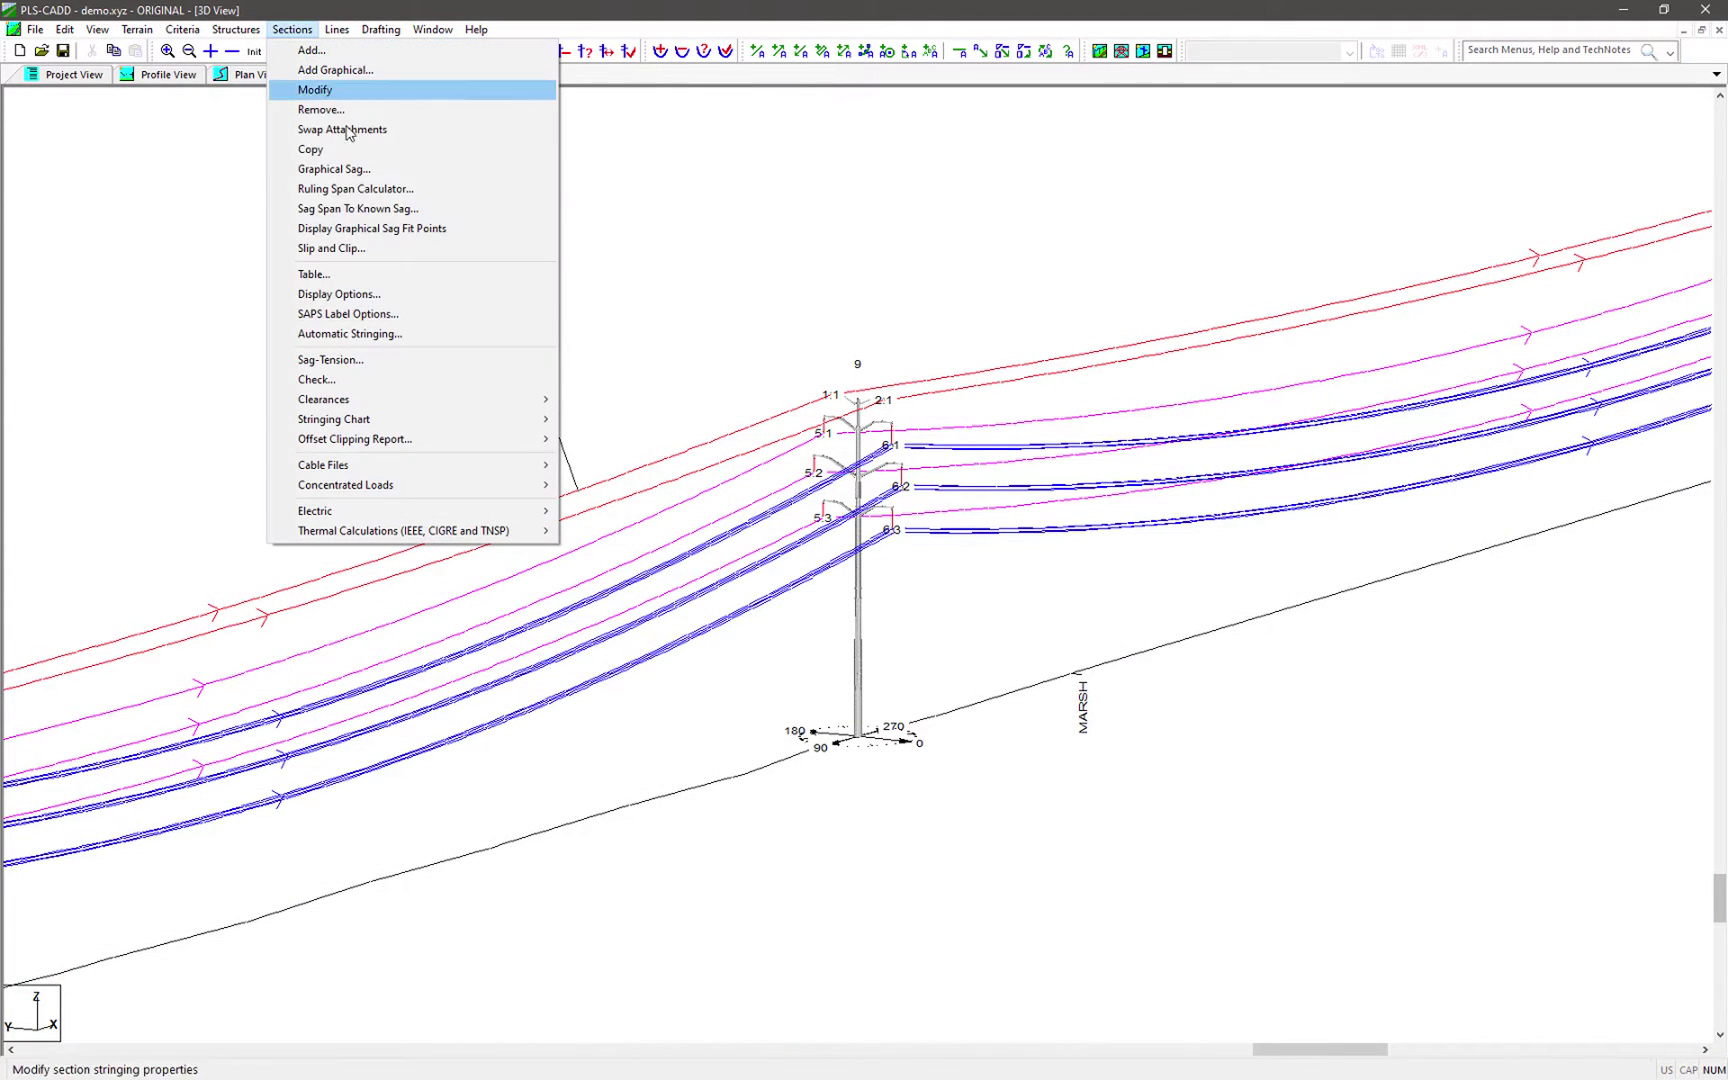
{"action": "left_click", "coordinate": [408, 295]}
{"action": "left_click", "coordinate": [806, 578]}
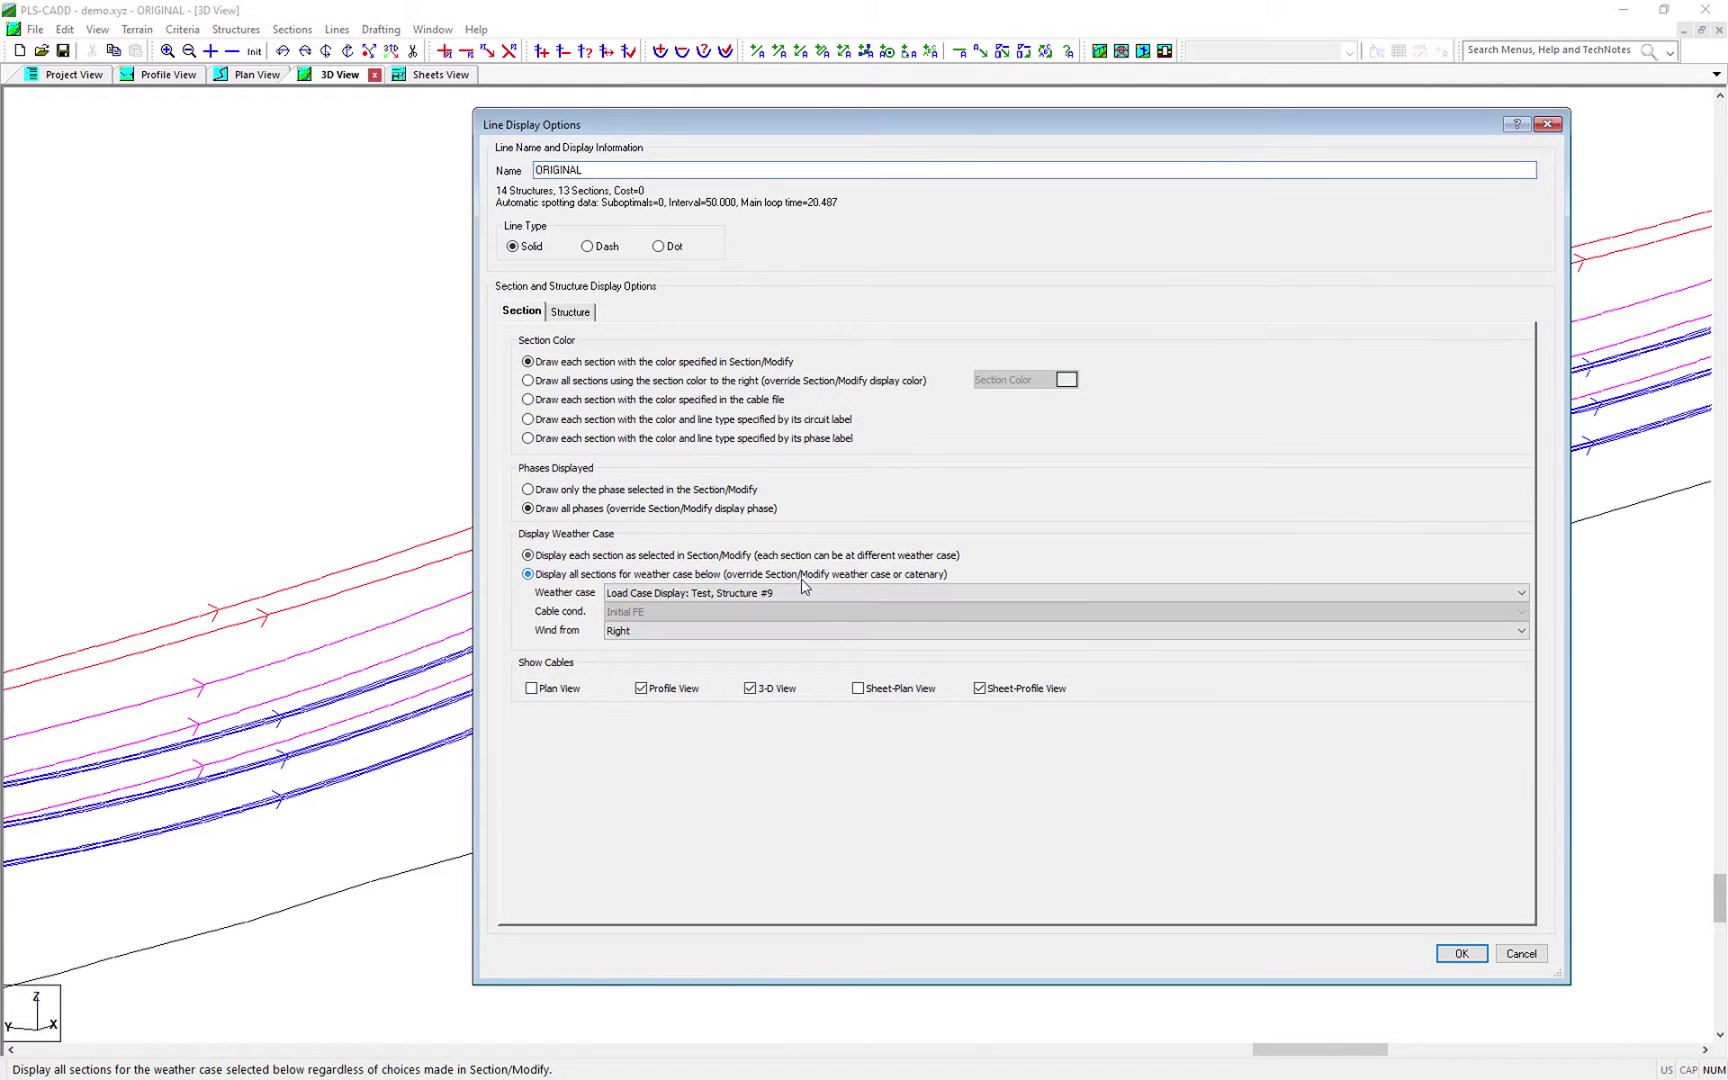
{"action": "left_click", "coordinate": [819, 600]}
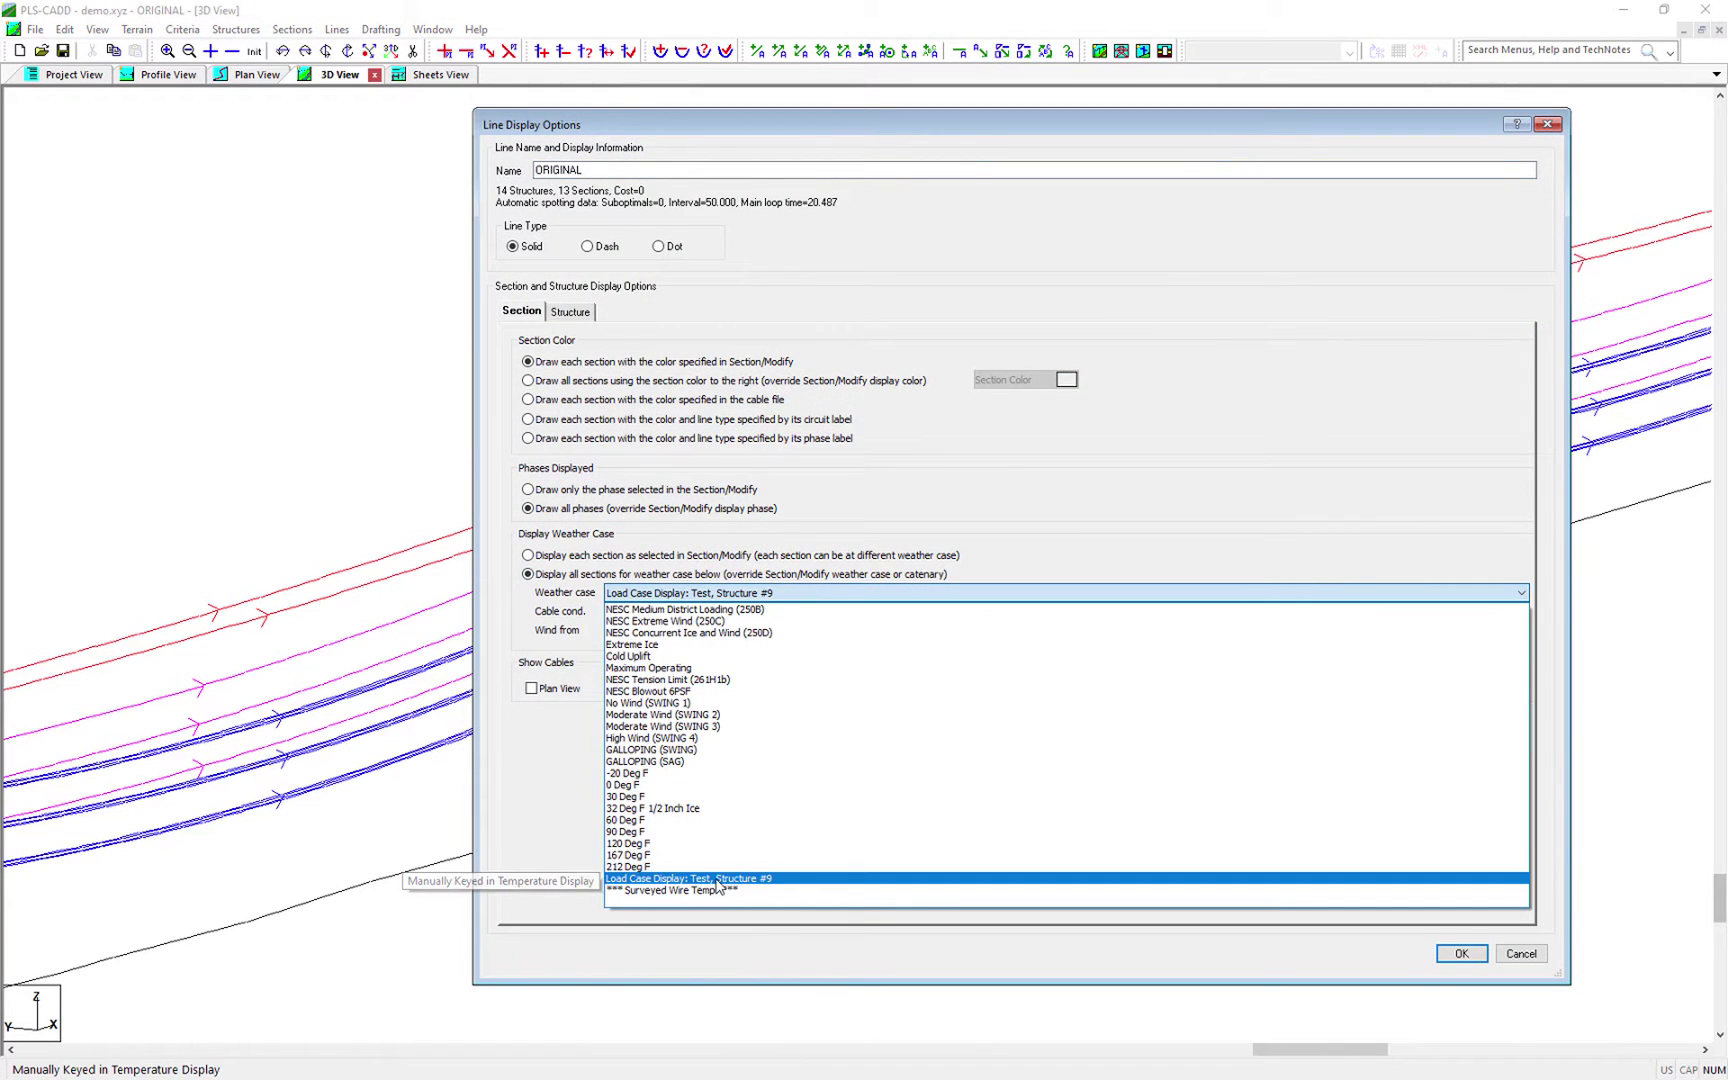
{"action": "left_click", "coordinate": [716, 881]}
{"action": "left_click", "coordinate": [903, 549]}
{"action": "left_click", "coordinate": [903, 549]}
{"action": "left_click", "coordinate": [916, 615]}
{"action": "left_click", "coordinate": [916, 622]}
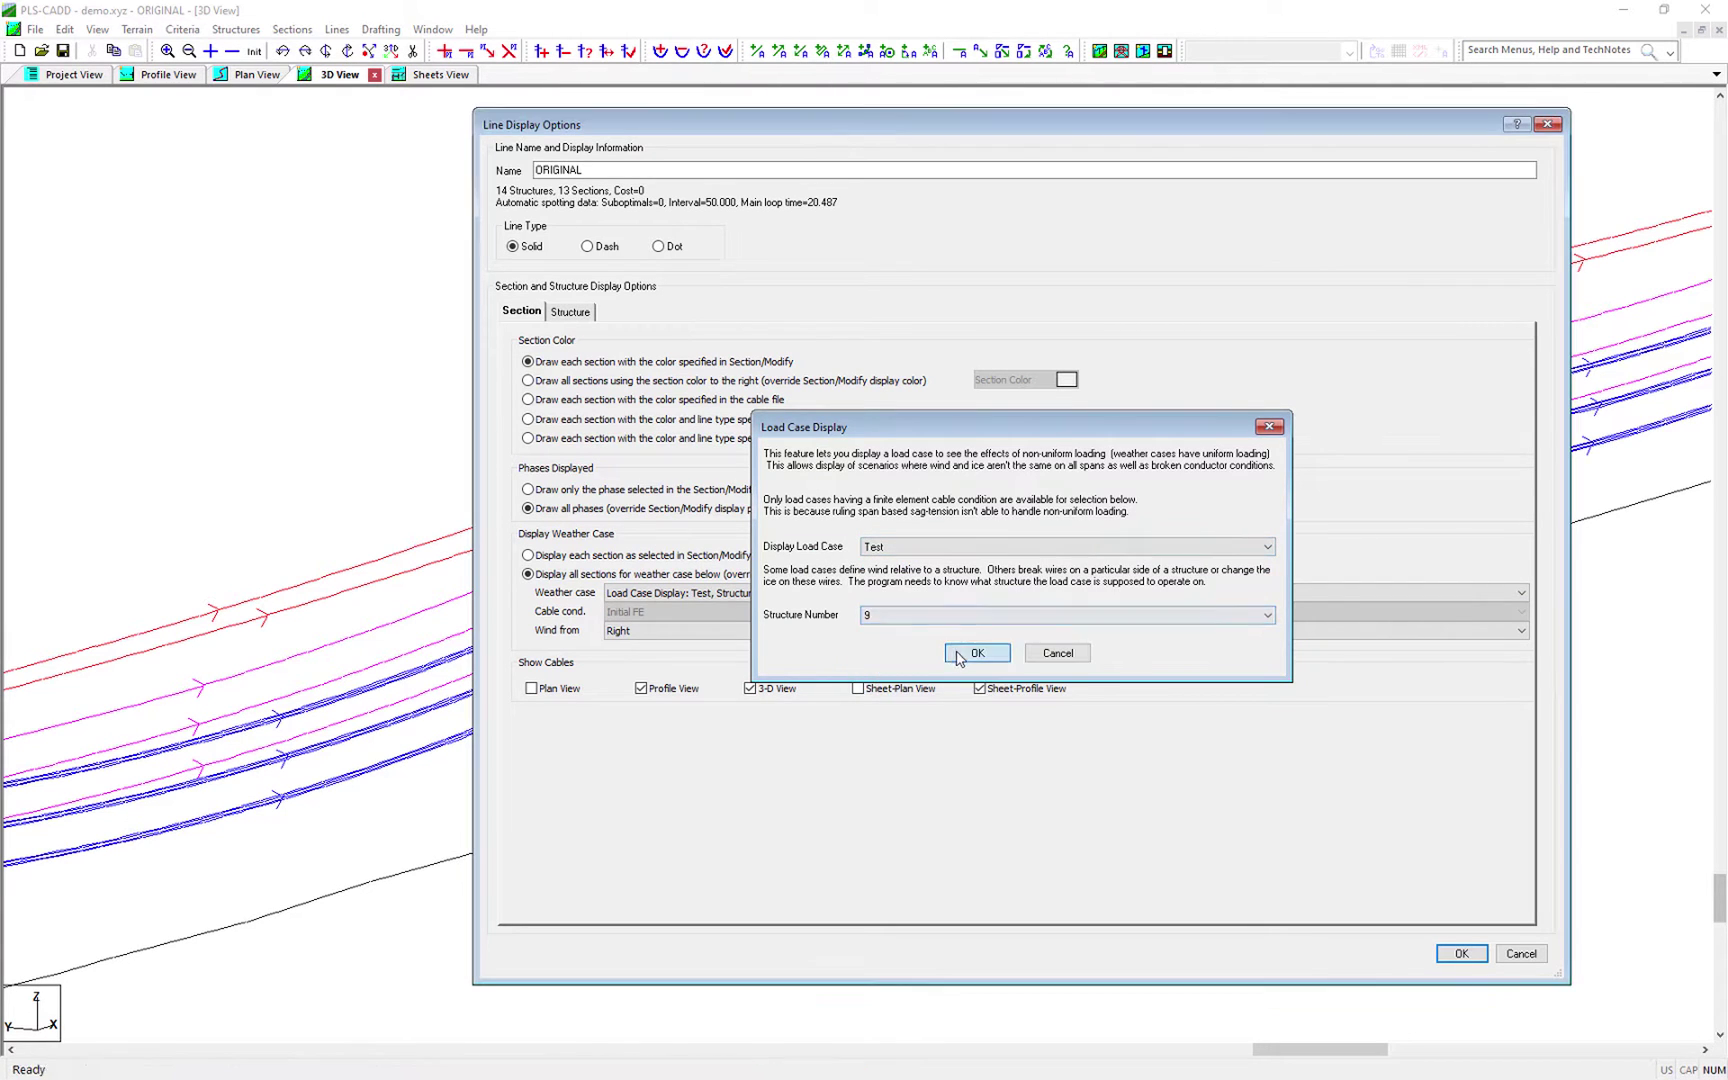
{"action": "left_click", "coordinate": [952, 655]}
{"action": "left_click", "coordinate": [1460, 952]}
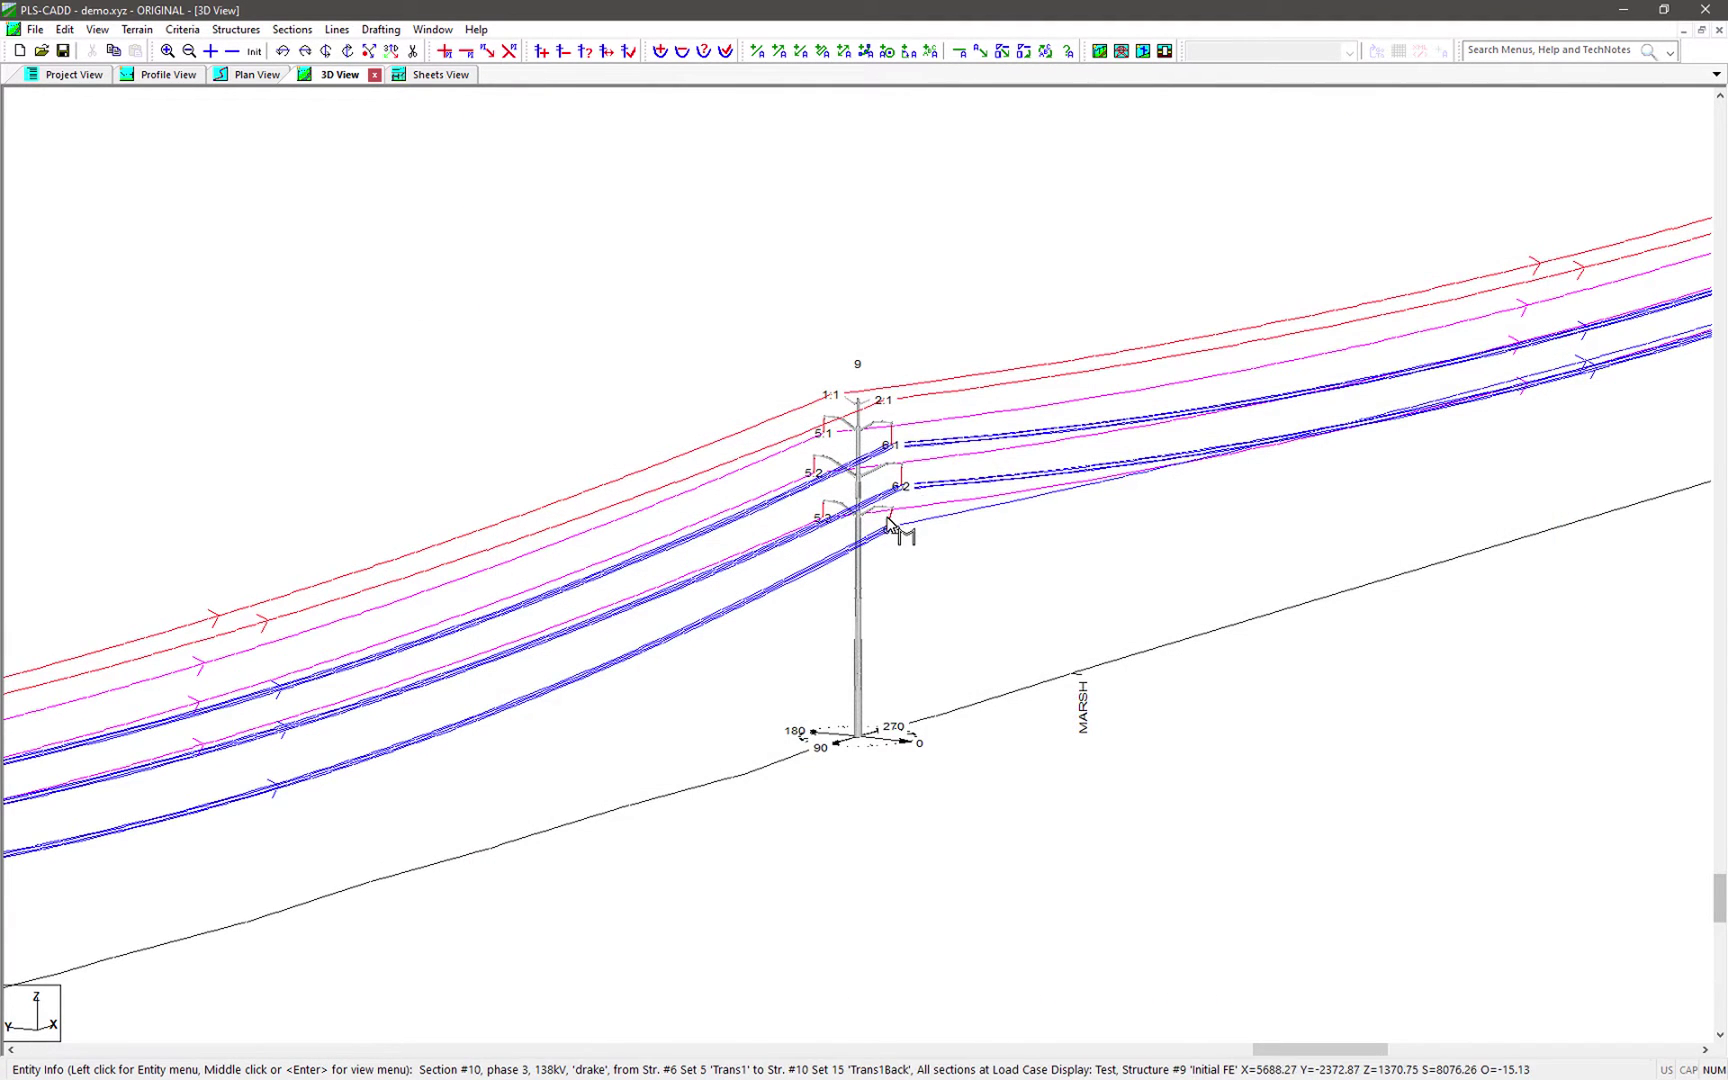
Step: Zoom in on insulator 6:3 to inspect the broken wire, then zoom back out
{"action": "scroll", "coordinate": [907, 522], "scroll_direction": "up", "scroll_amount": 4}
{"action": "scroll", "coordinate": [907, 522], "scroll_direction": "up", "scroll_amount": 2}
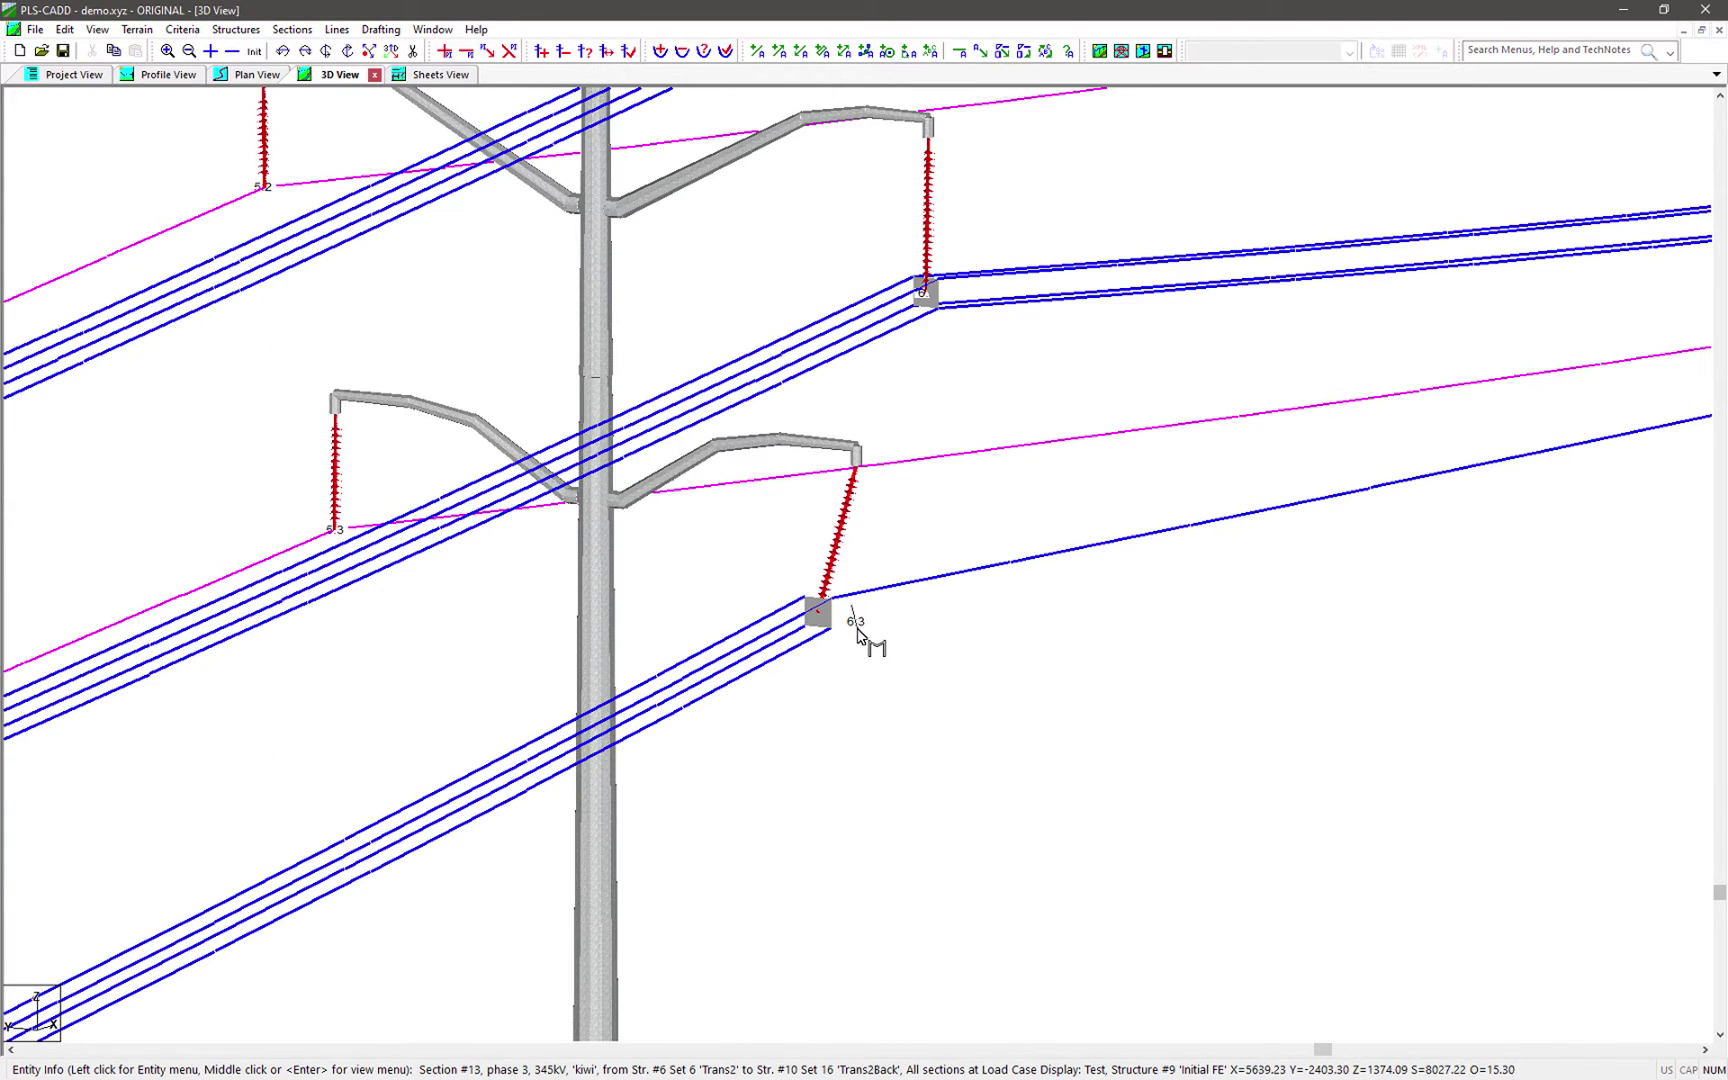
{"action": "scroll", "coordinate": [860, 629], "scroll_direction": "up", "scroll_amount": 2}
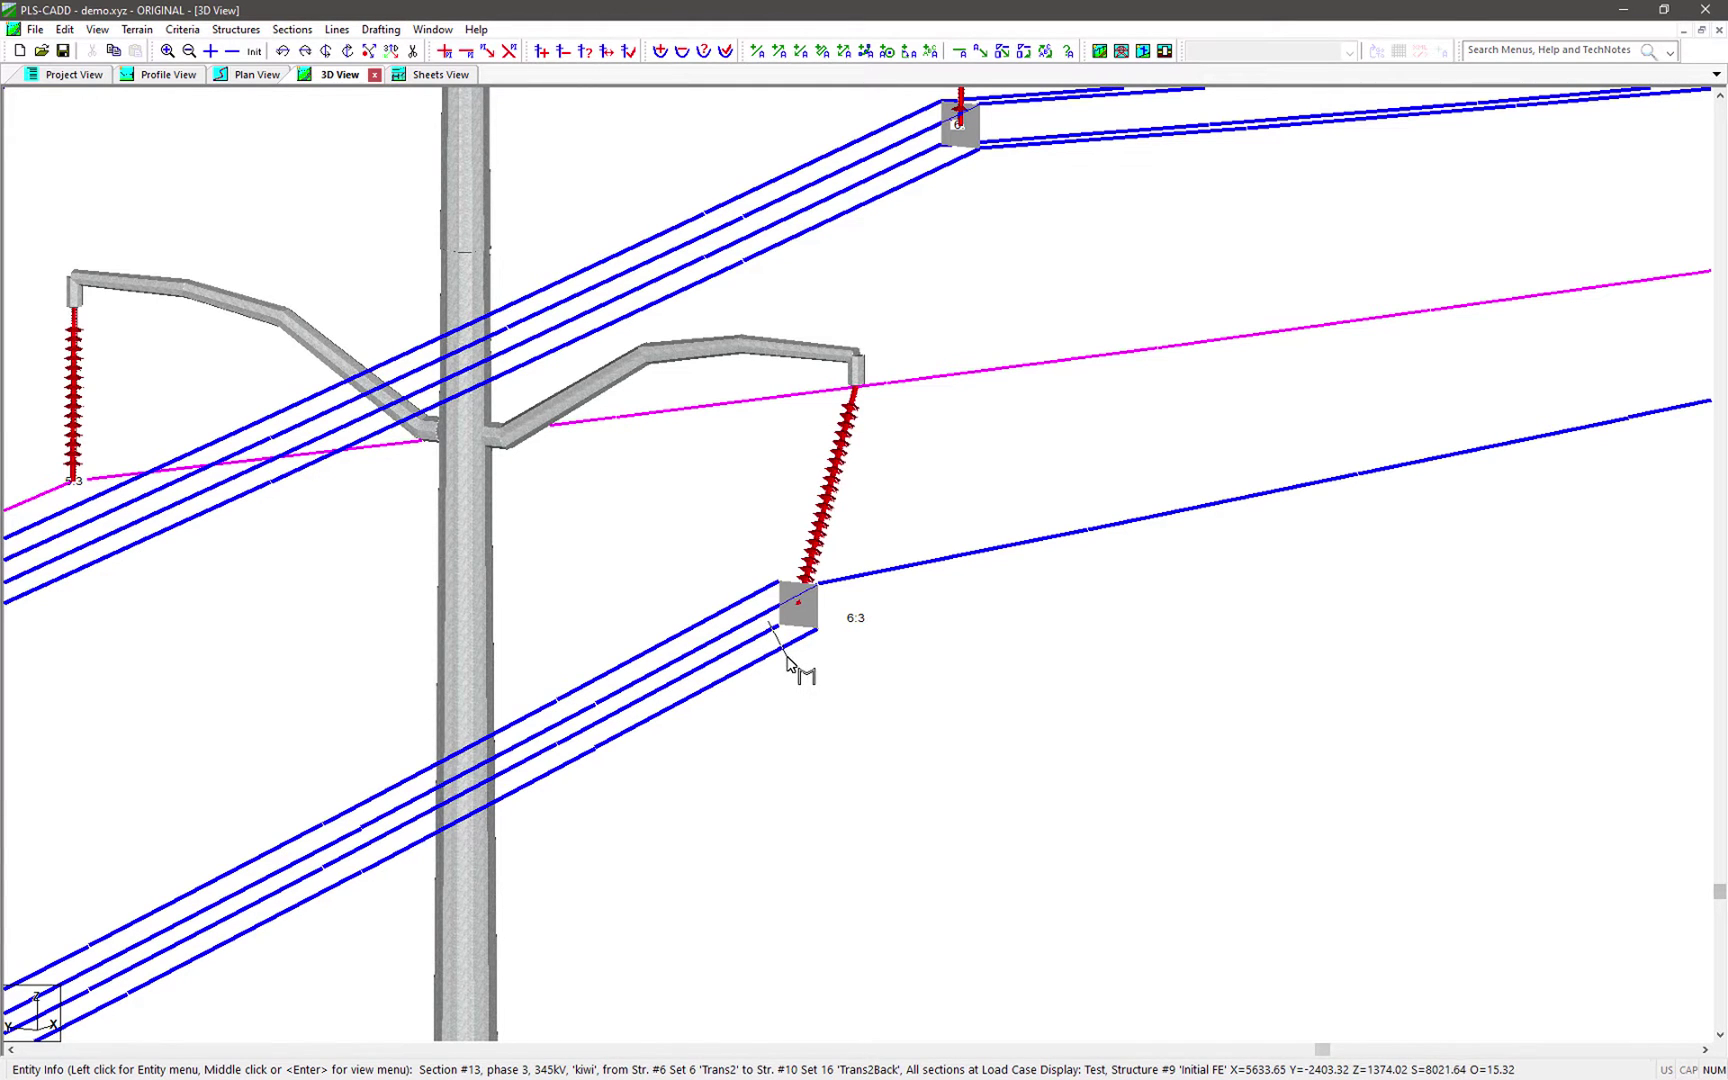
{"action": "scroll", "coordinate": [787, 619], "scroll_direction": "down", "scroll_amount": 2}
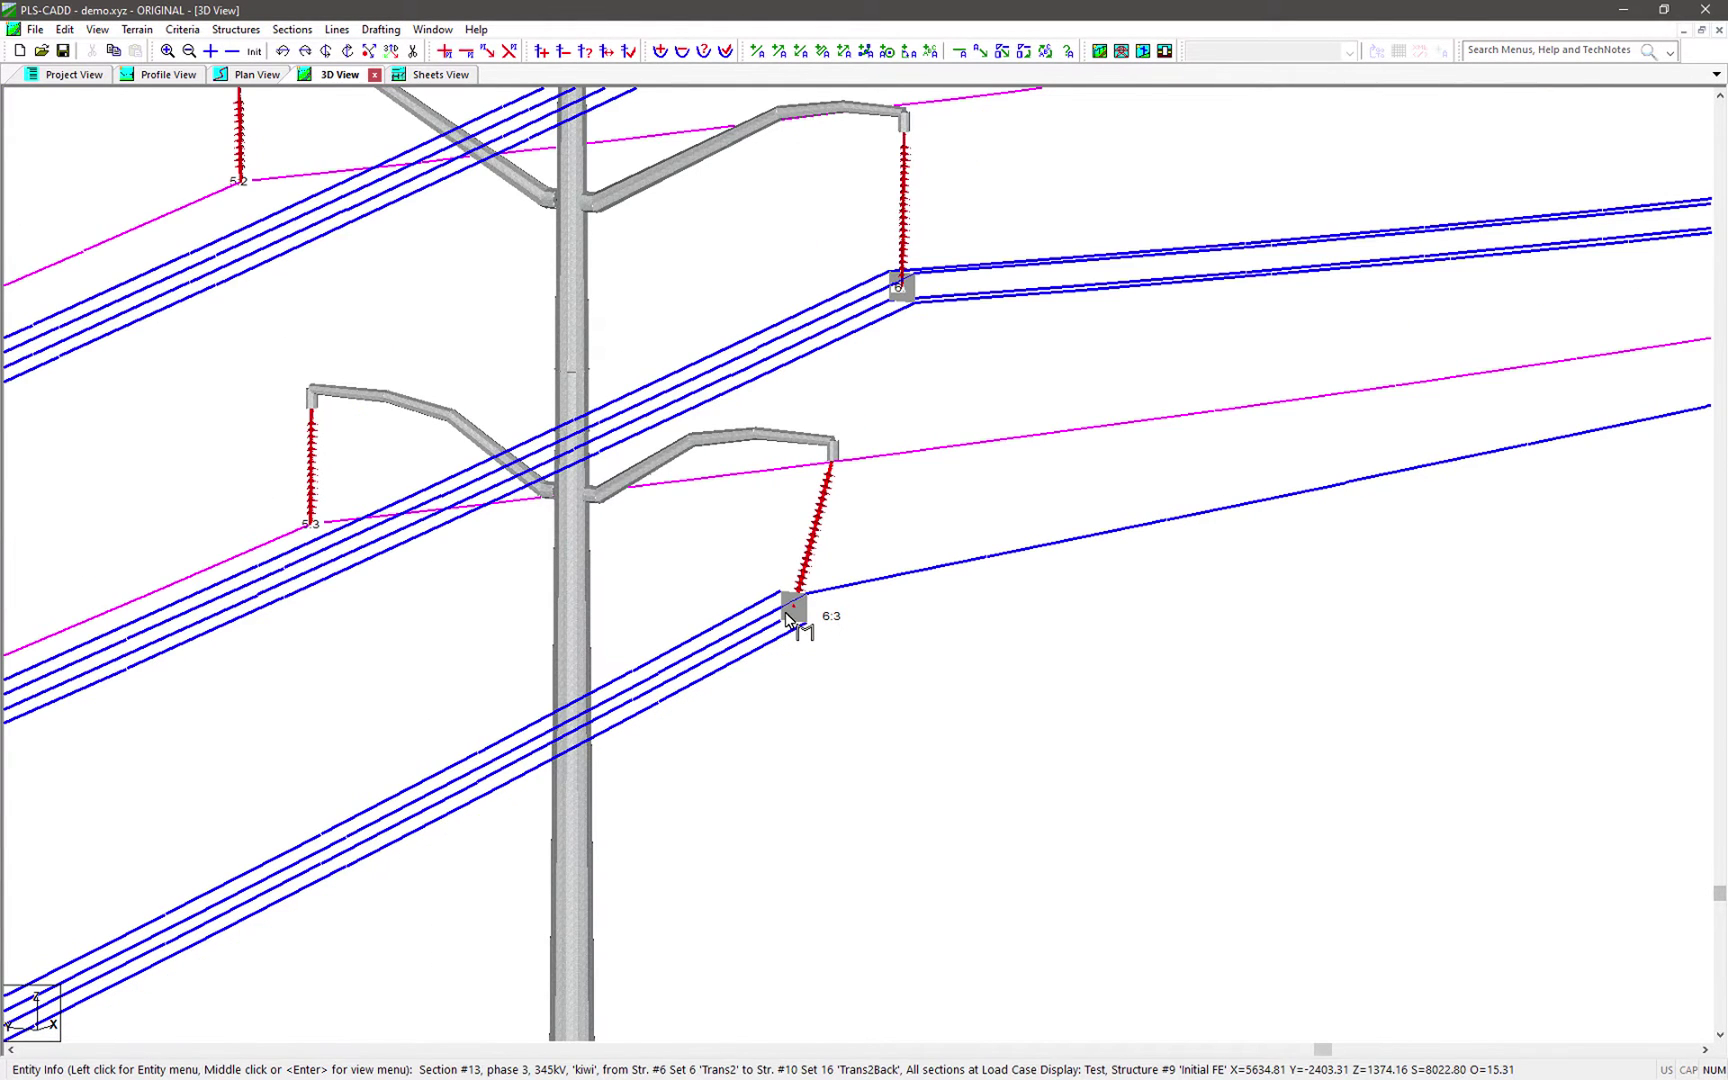
Step: Reopen the Structure Loads Criteria table (methods 3,4)
{"action": "left_click", "coordinate": [221, 32]}
{"action": "mouse_move", "coordinate": [182, 29]}
{"action": "left_click", "coordinate": [243, 282]}
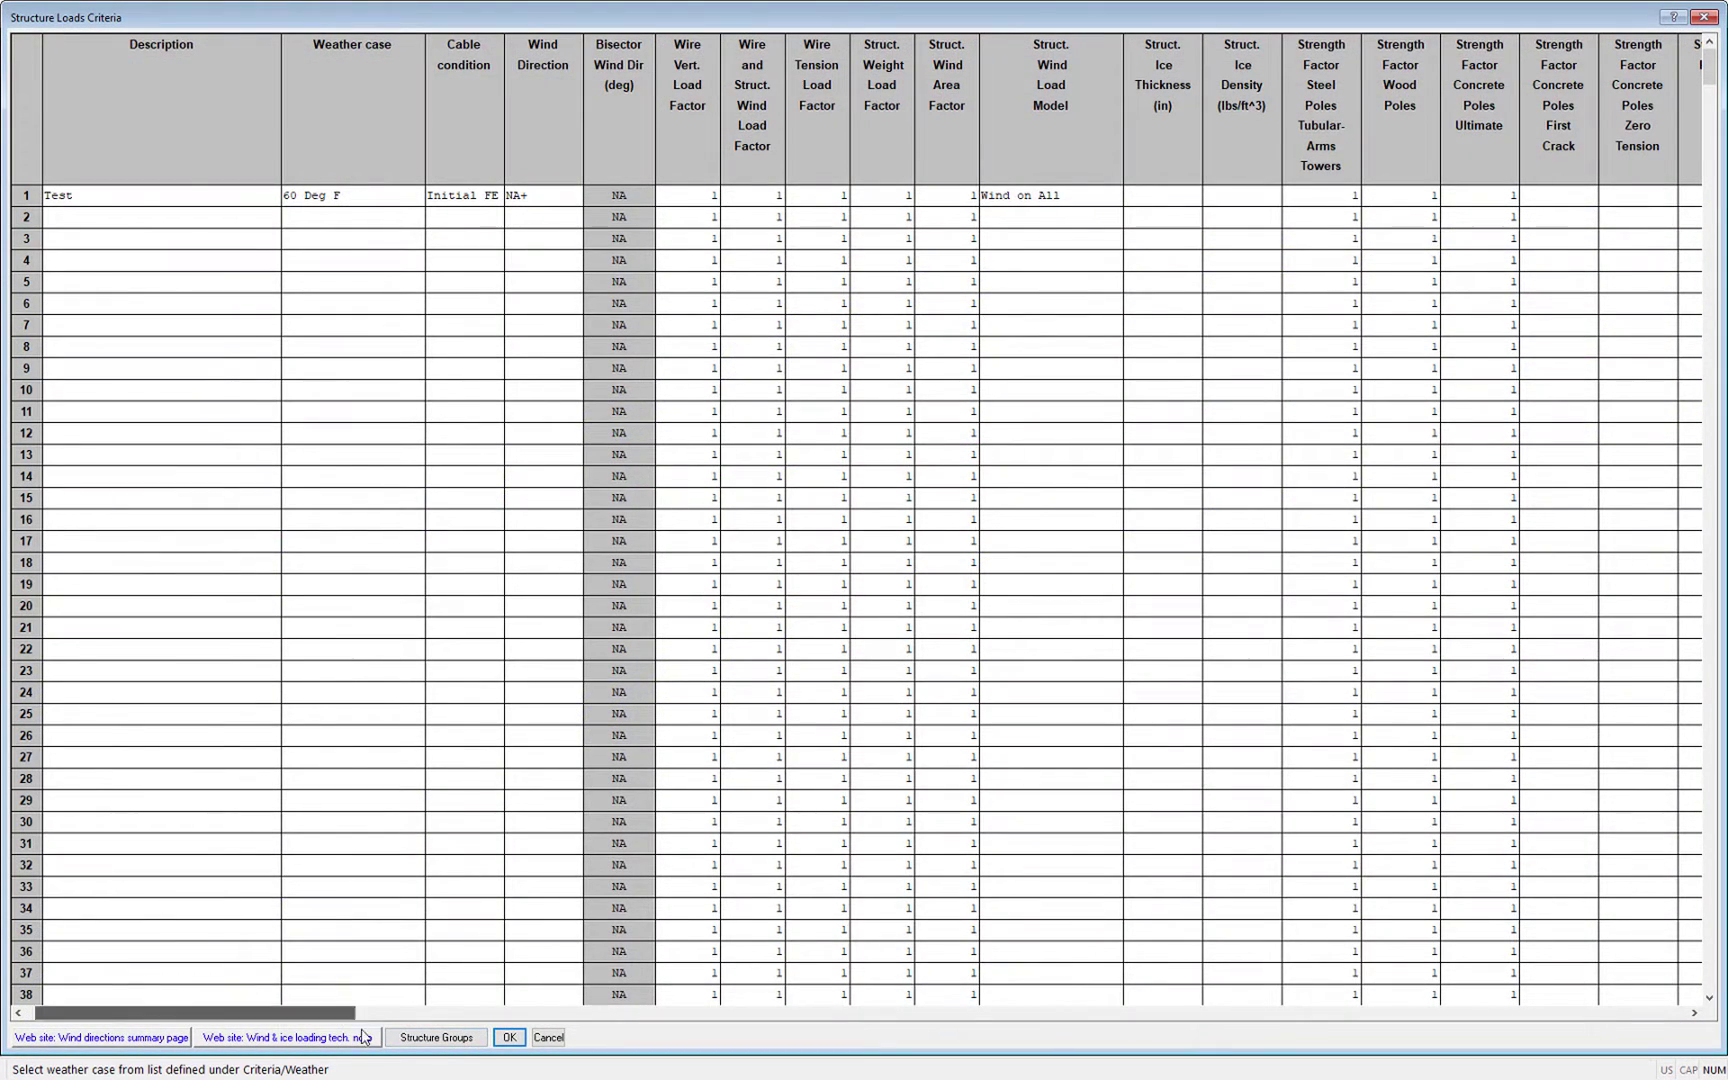
Step: Change row 1's #1 Value from 3 to 4 and apply the criteria
{"action": "scroll", "coordinate": [711, 973], "scroll_direction": "right", "scroll_amount": 10}
{"action": "left_click", "coordinate": [1385, 194]}
{"action": "type", "text": "4"}
{"action": "left_click", "coordinate": [509, 1037]}
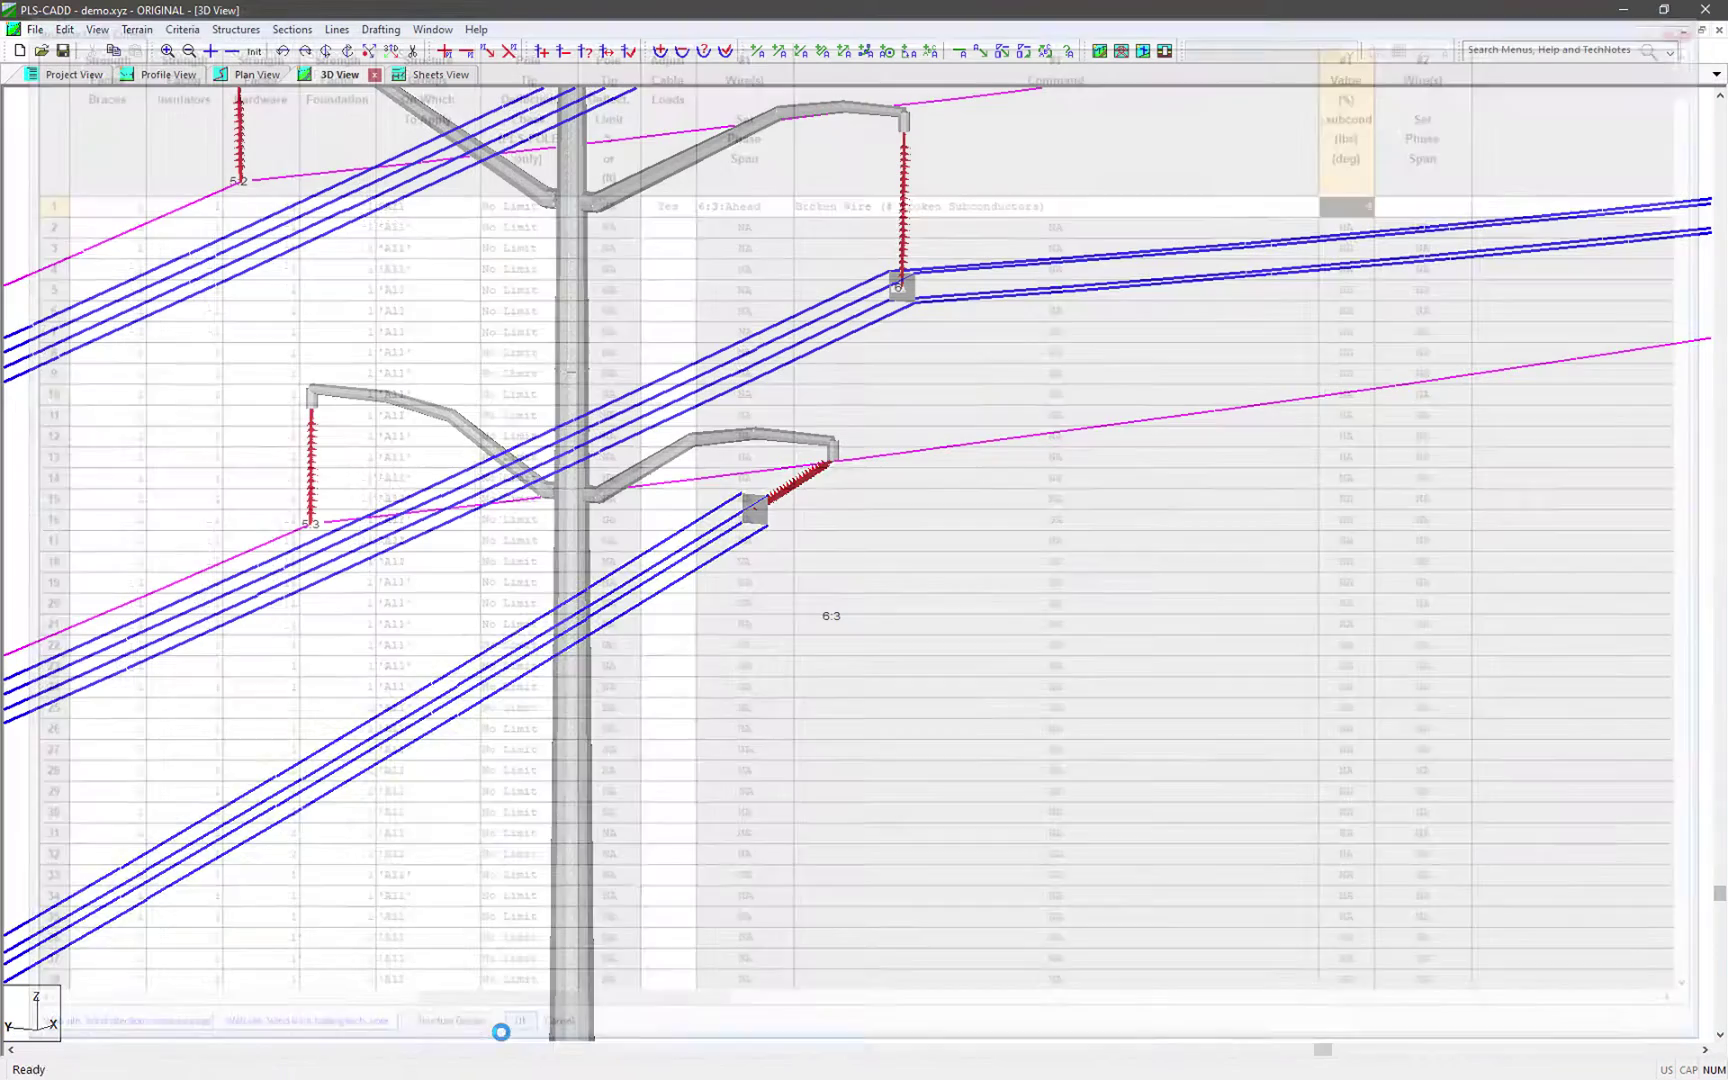
Step: Zoom and pan the 3D view along the line around structures 7 to 9
{"action": "scroll", "coordinate": [937, 600], "scroll_direction": "down", "scroll_amount": 2}
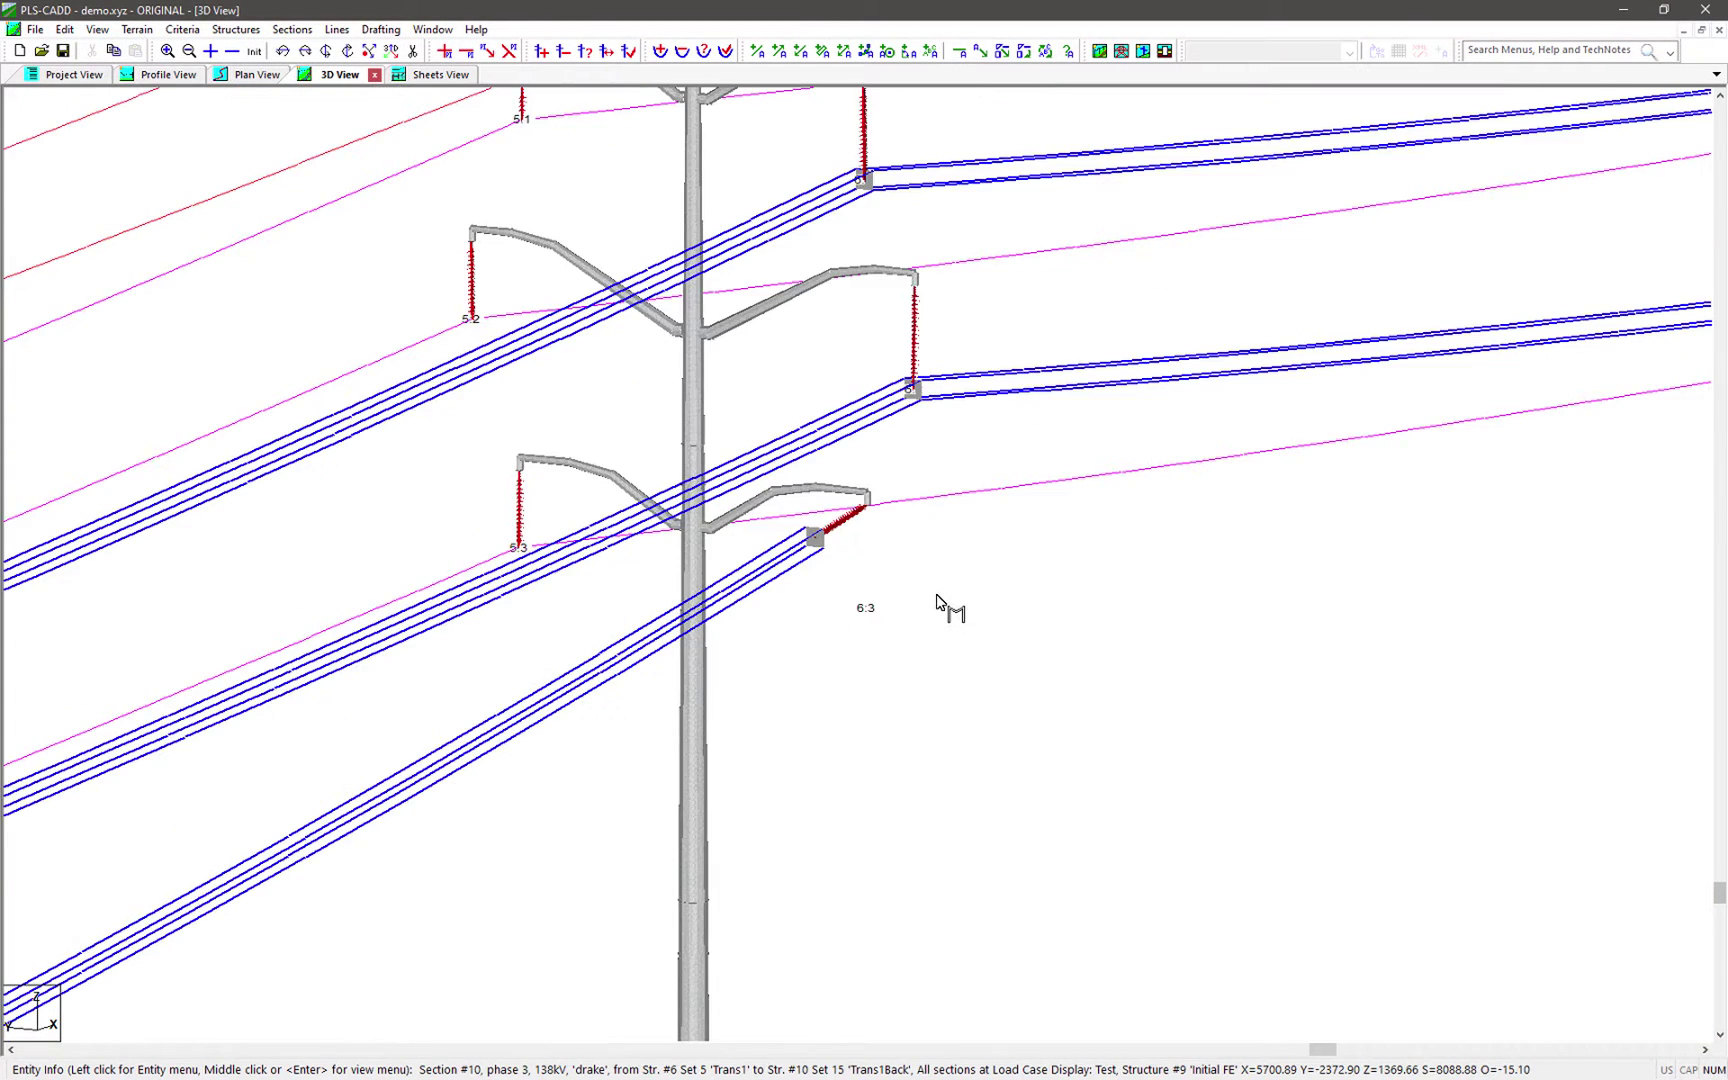
{"action": "scroll", "coordinate": [937, 602], "scroll_direction": "down", "scroll_amount": 5}
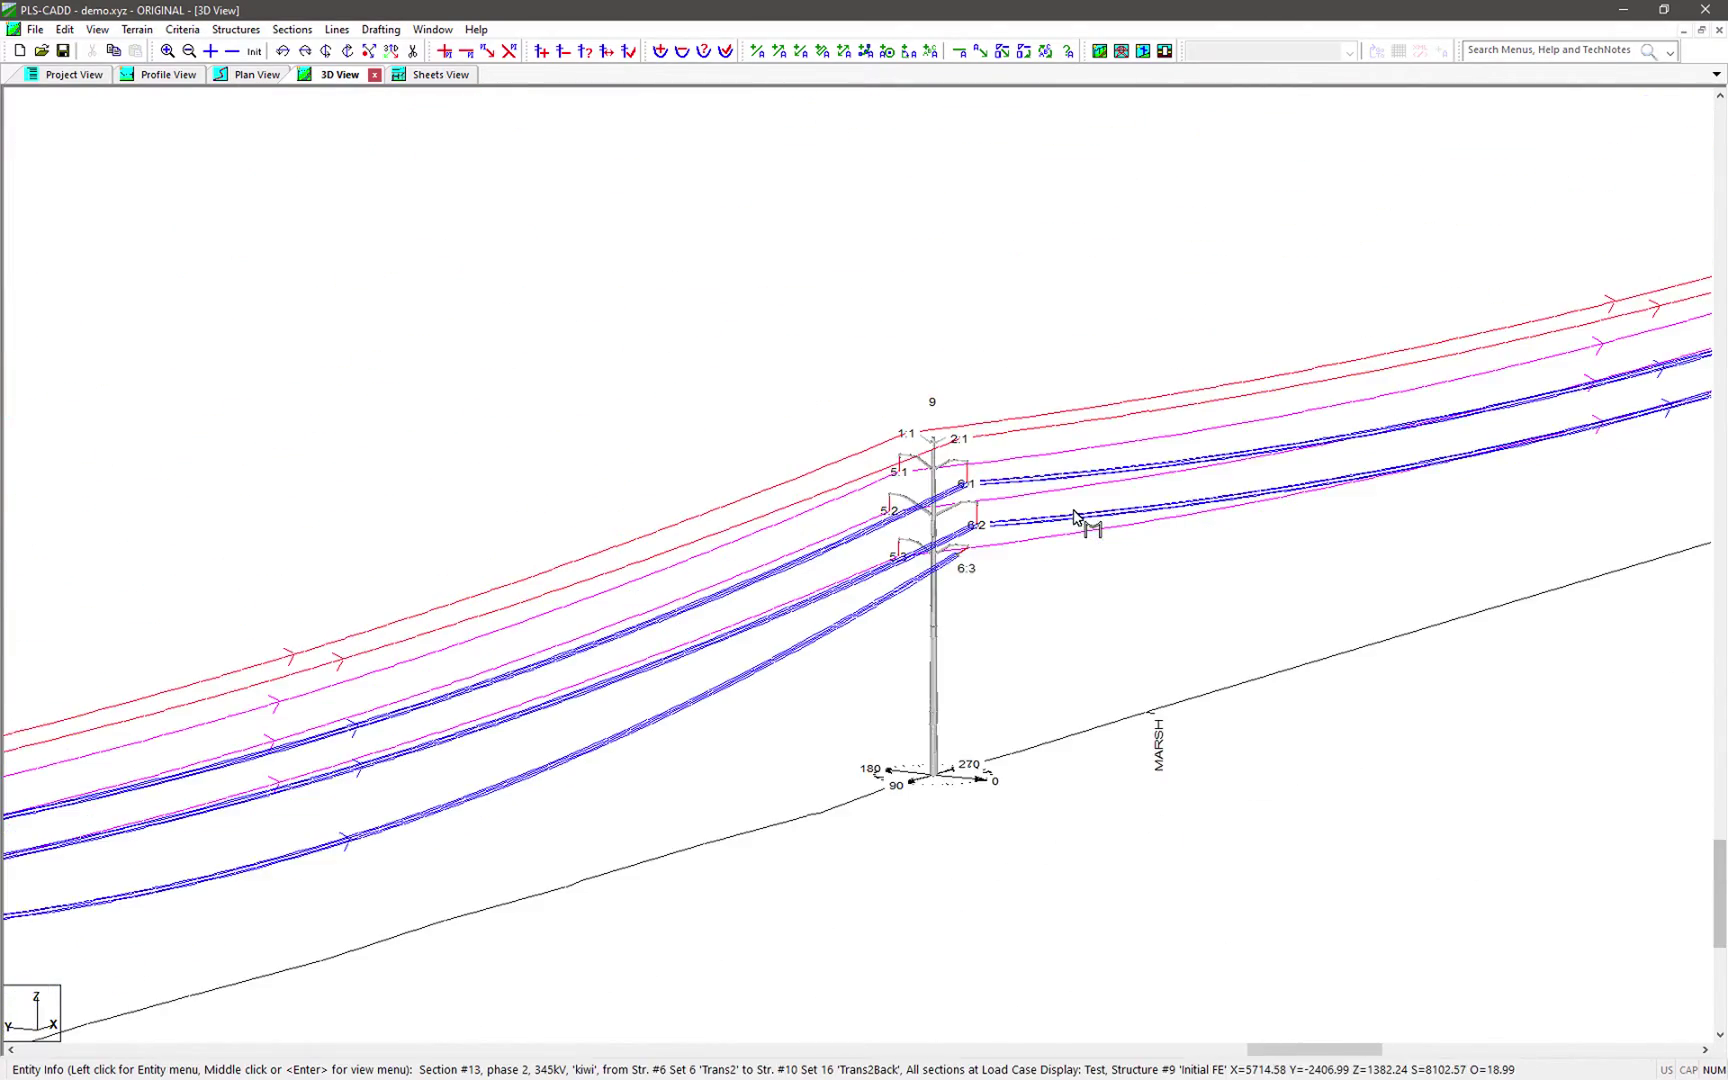
{"action": "middle_click_drag", "start_coordinate": [1072, 509], "coordinate": [1034, 482]}
{"action": "scroll", "coordinate": [791, 548], "scroll_direction": "up", "scroll_amount": 5}
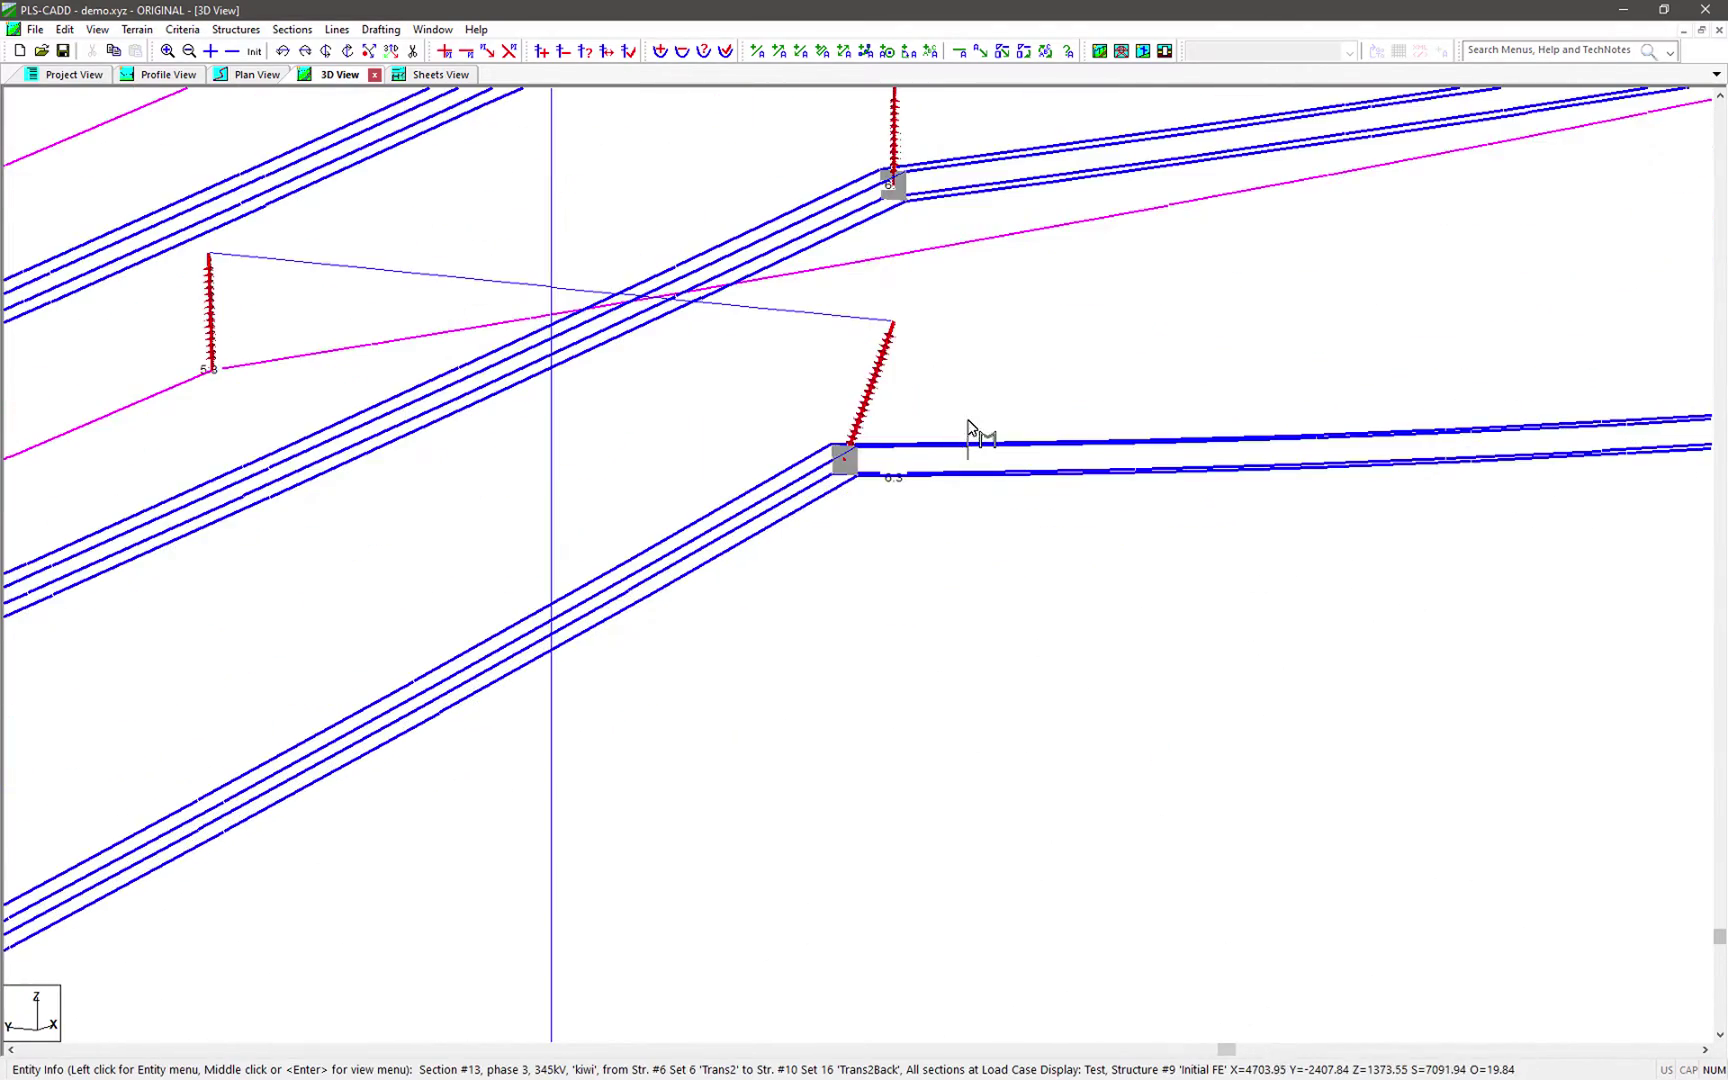
{"action": "scroll", "coordinate": [1145, 455], "scroll_direction": "down", "scroll_amount": 5}
{"action": "middle_click_drag", "start_coordinate": [1145, 455], "coordinate": [680, 530]}
{"action": "scroll", "coordinate": [680, 530], "scroll_direction": "up", "scroll_amount": 6}
{"action": "scroll", "coordinate": [532, 648], "scroll_direction": "down", "scroll_amount": 8}
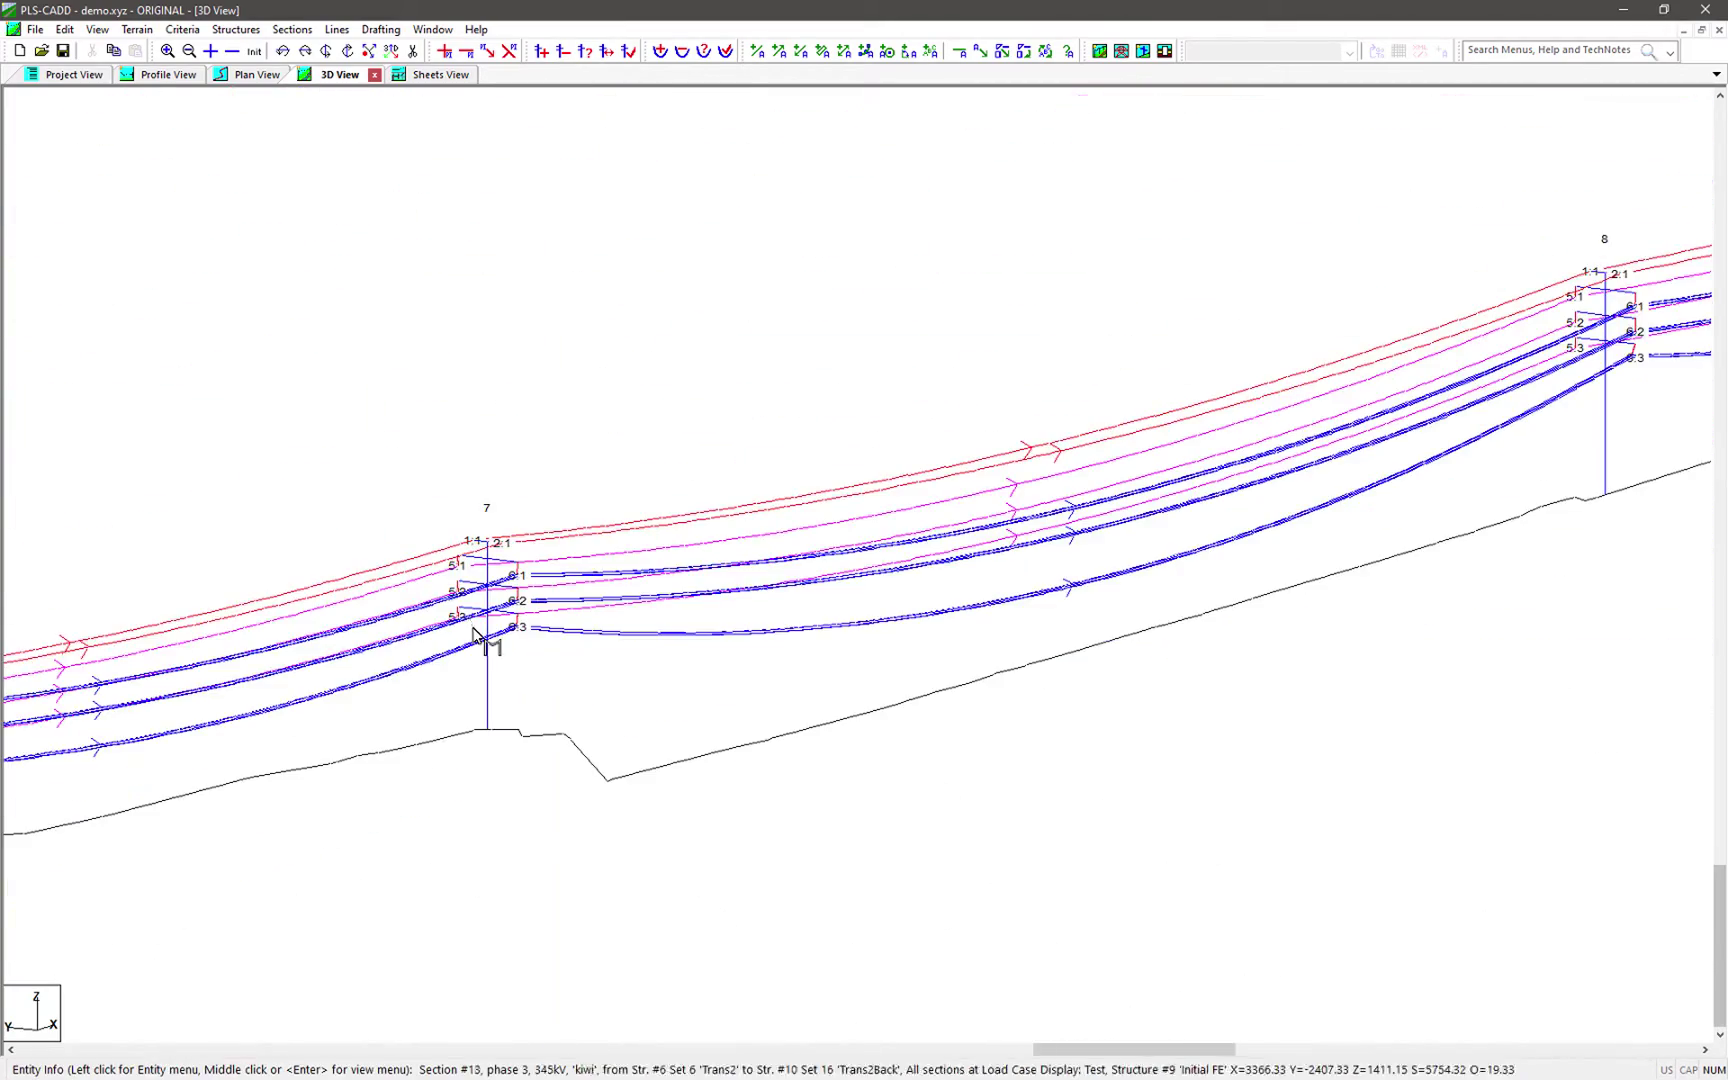
{"action": "middle_click_drag", "start_coordinate": [468, 625], "coordinate": [740, 618]}
{"action": "scroll", "coordinate": [640, 640], "scroll_direction": "up", "scroll_amount": 6}
{"action": "scroll", "coordinate": [1020, 490], "scroll_direction": "up", "scroll_amount": 2}
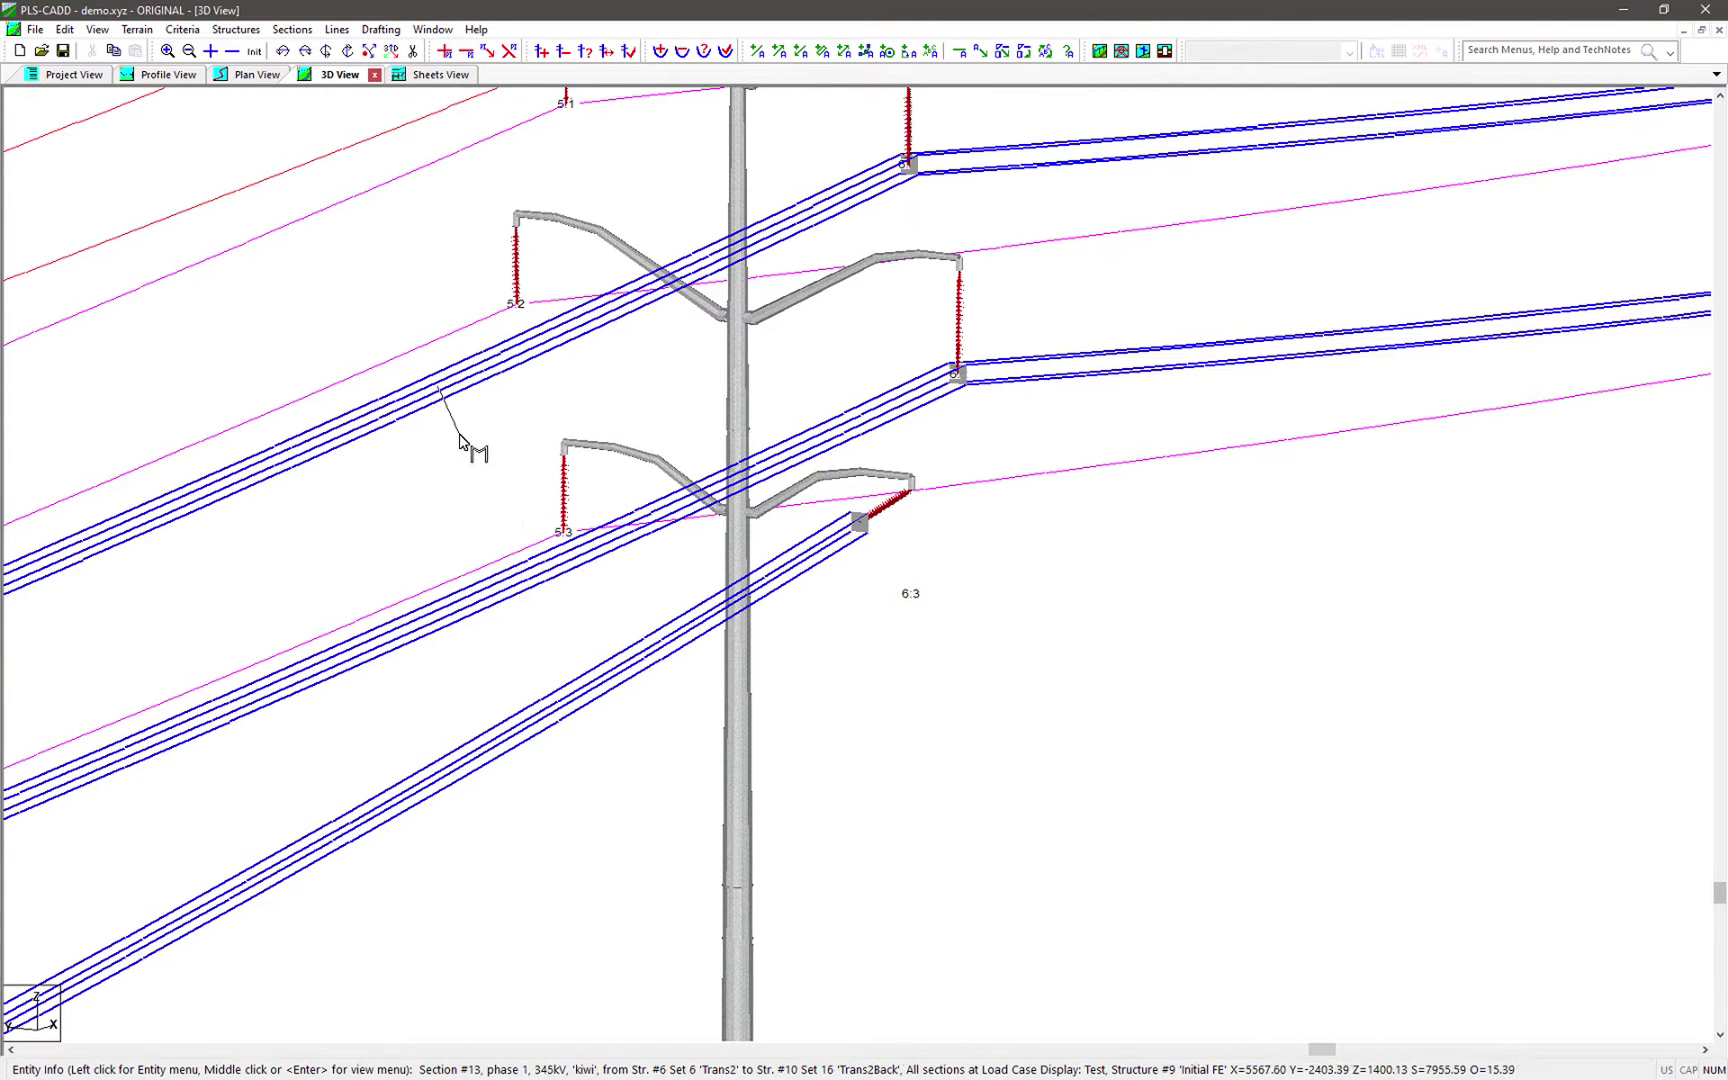
Step: Make Command #1 on 6:3:Ahead an Add Trans. Load (wire coord. system) of 100 and apply
{"action": "left_click", "coordinate": [182, 29]}
{"action": "left_click", "coordinate": [265, 280]}
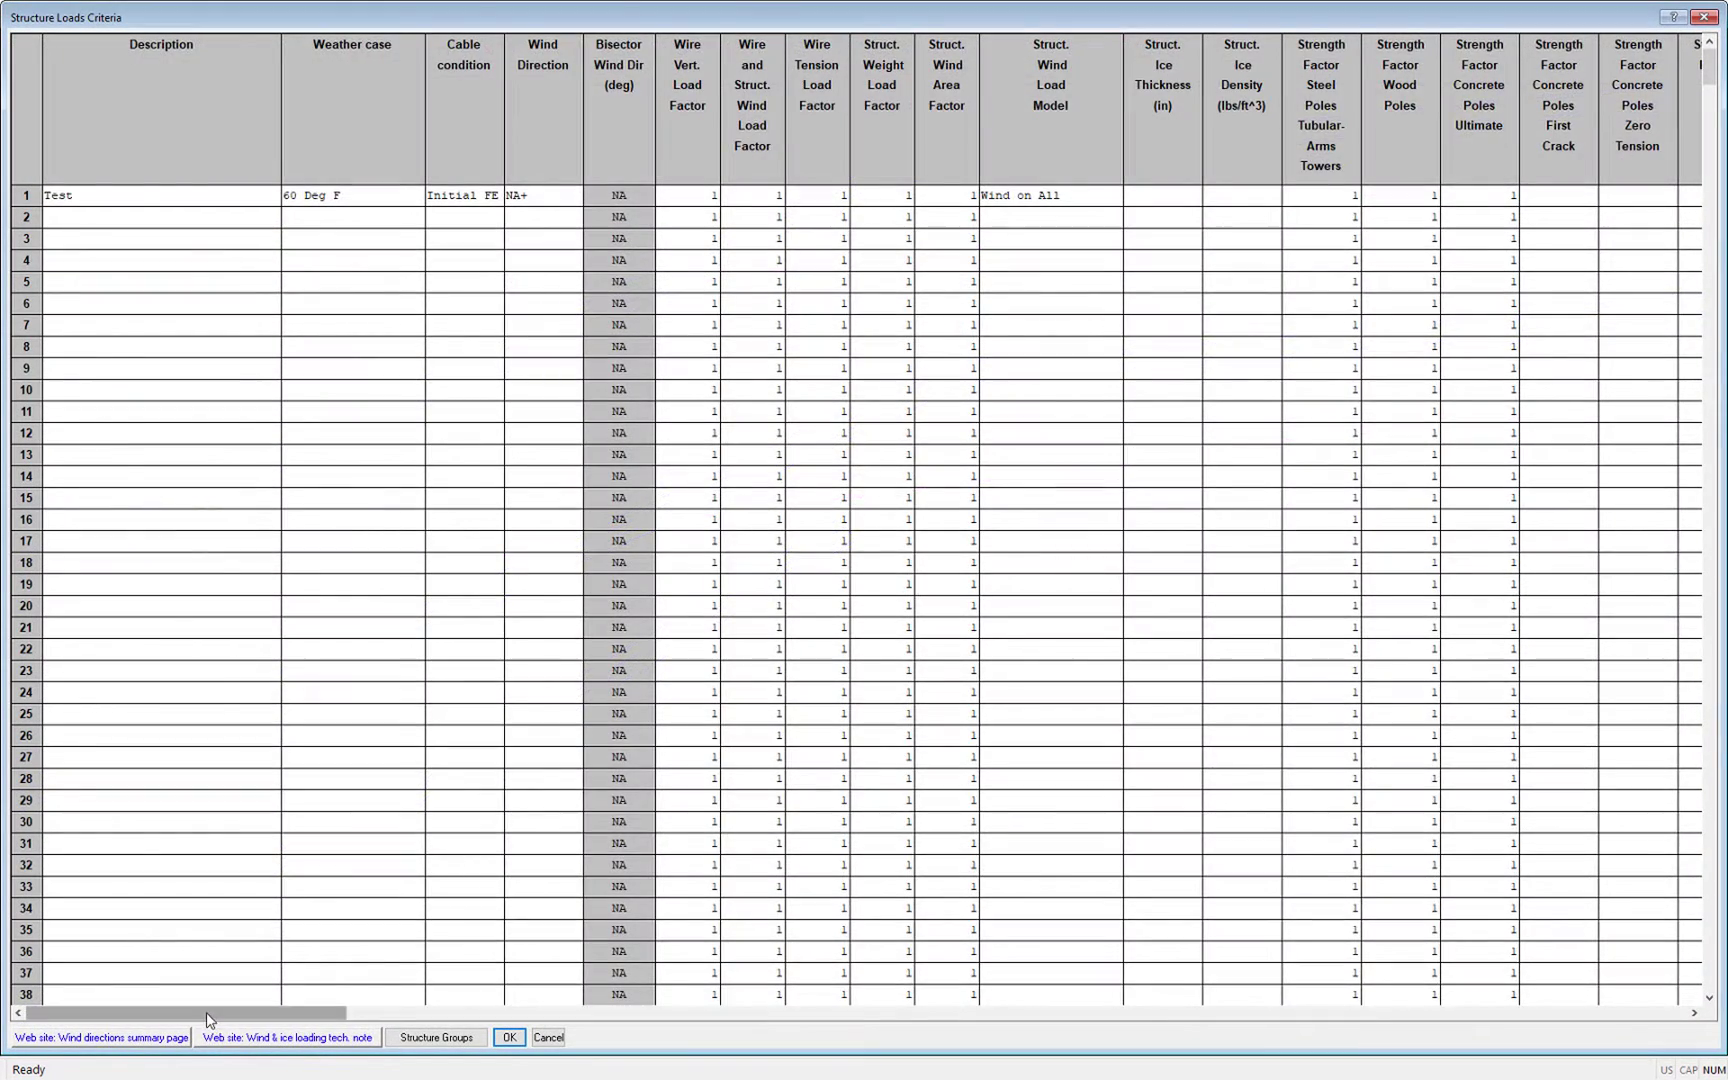
{"action": "left_click_drag", "start_coordinate": [207, 1012], "coordinate": [617, 1012]}
{"action": "left_click", "coordinate": [1210, 202]}
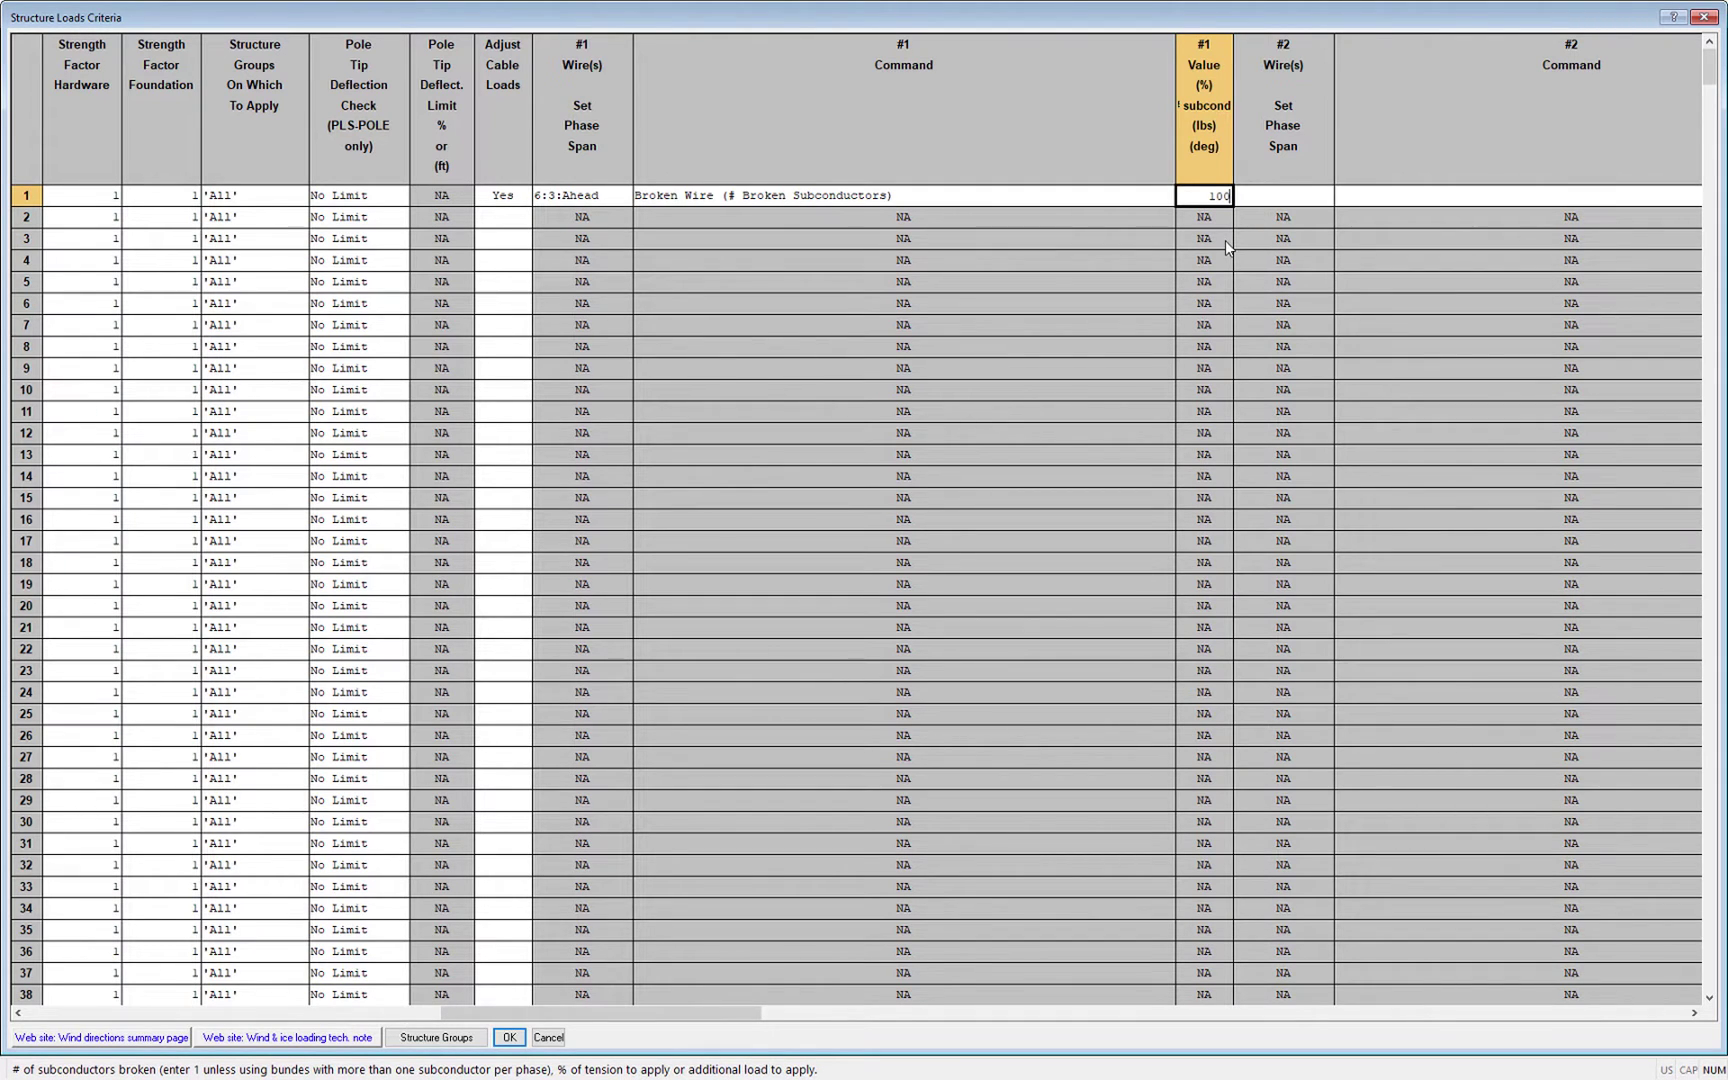
{"action": "key", "text": "Return"}
{"action": "left_click", "coordinate": [960, 195]}
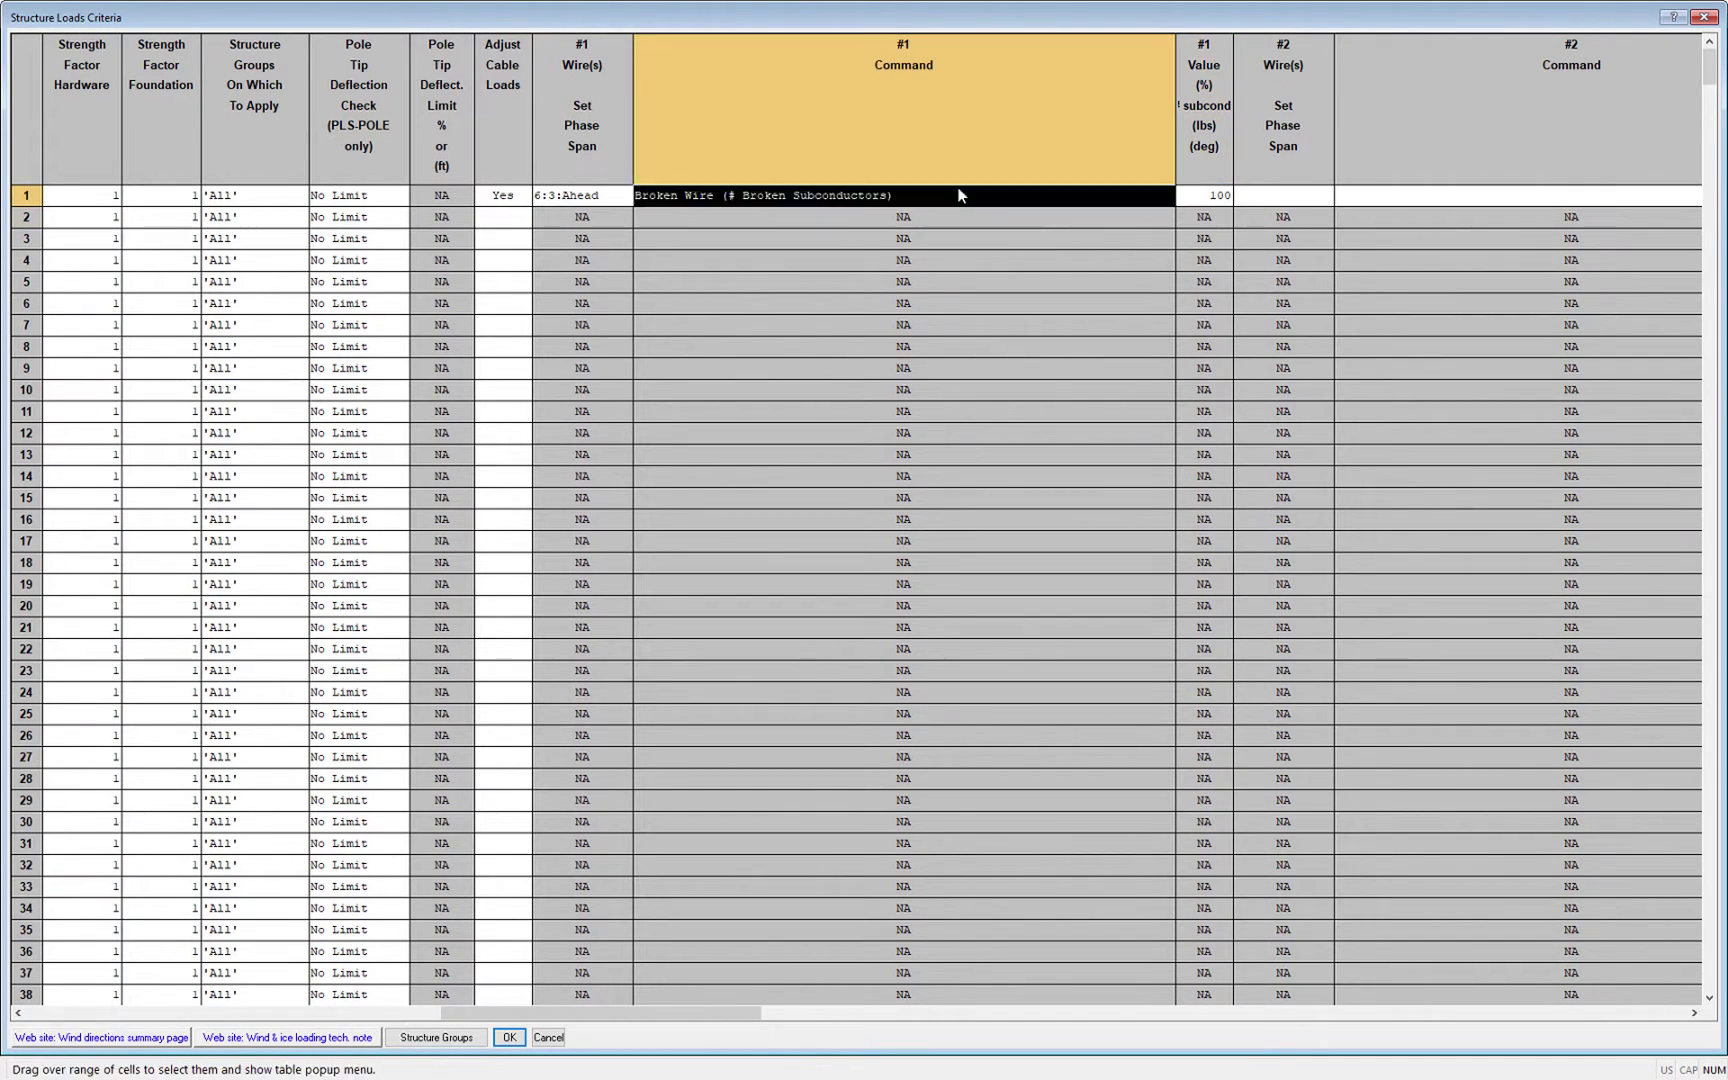
{"action": "left_click", "coordinate": [960, 195]}
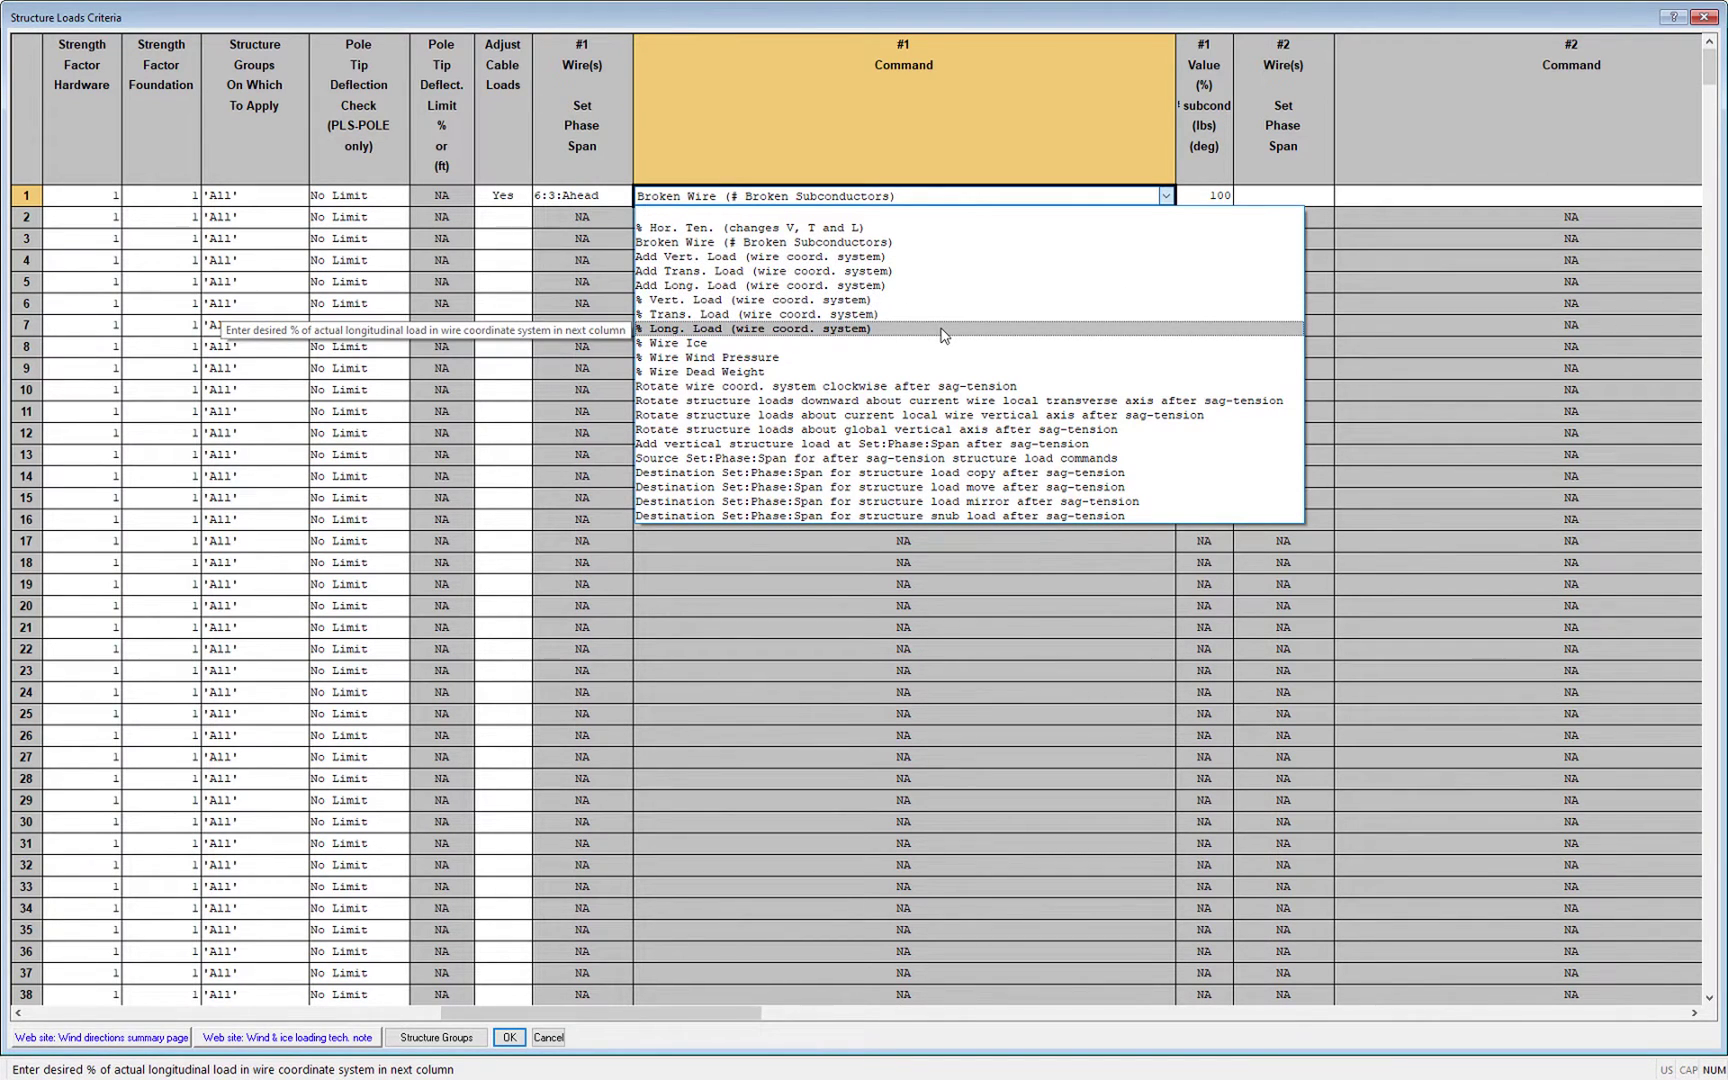
{"action": "left_click", "coordinate": [945, 276]}
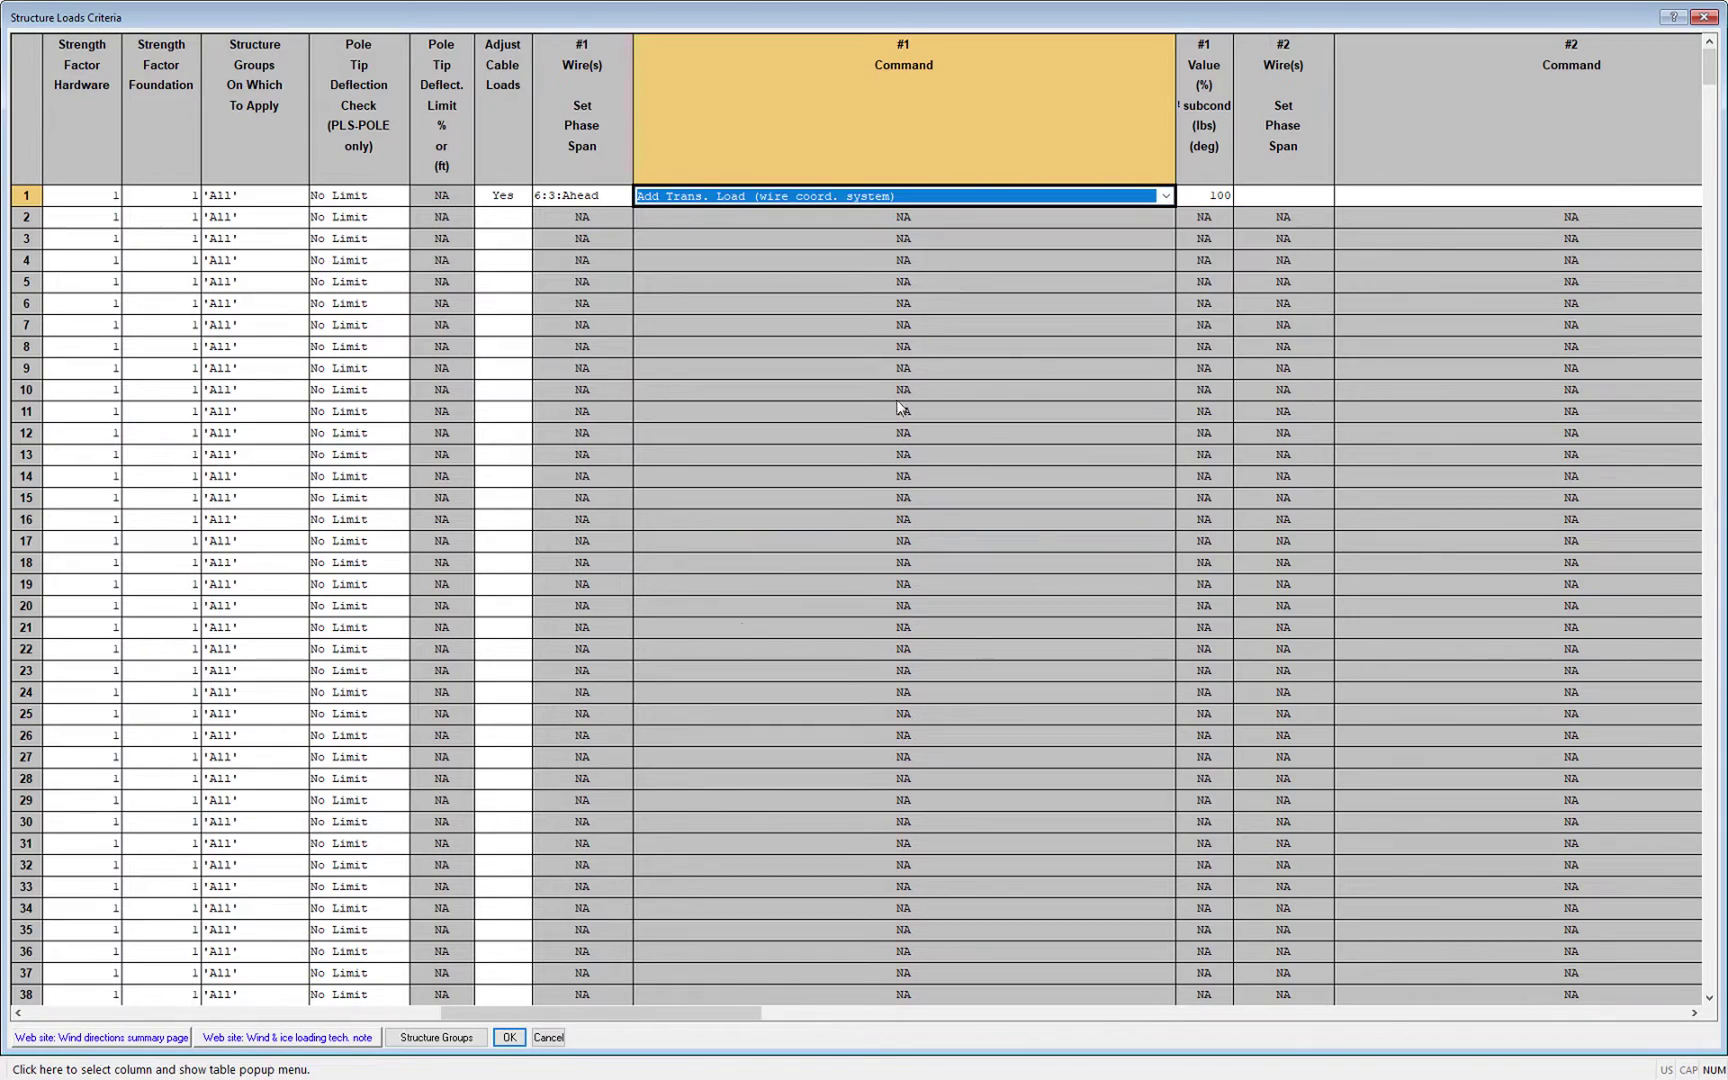
{"action": "left_click", "coordinate": [510, 1038]}
{"action": "scroll", "coordinate": [1311, 605], "scroll_direction": "down", "scroll_amount": 5}
{"action": "scroll", "coordinate": [1226, 888], "scroll_direction": "up", "scroll_amount": 5}
Step: Zoom and pan the 3D view around the nearby towers
{"action": "scroll", "coordinate": [1219, 793], "scroll_direction": "up", "scroll_amount": 2}
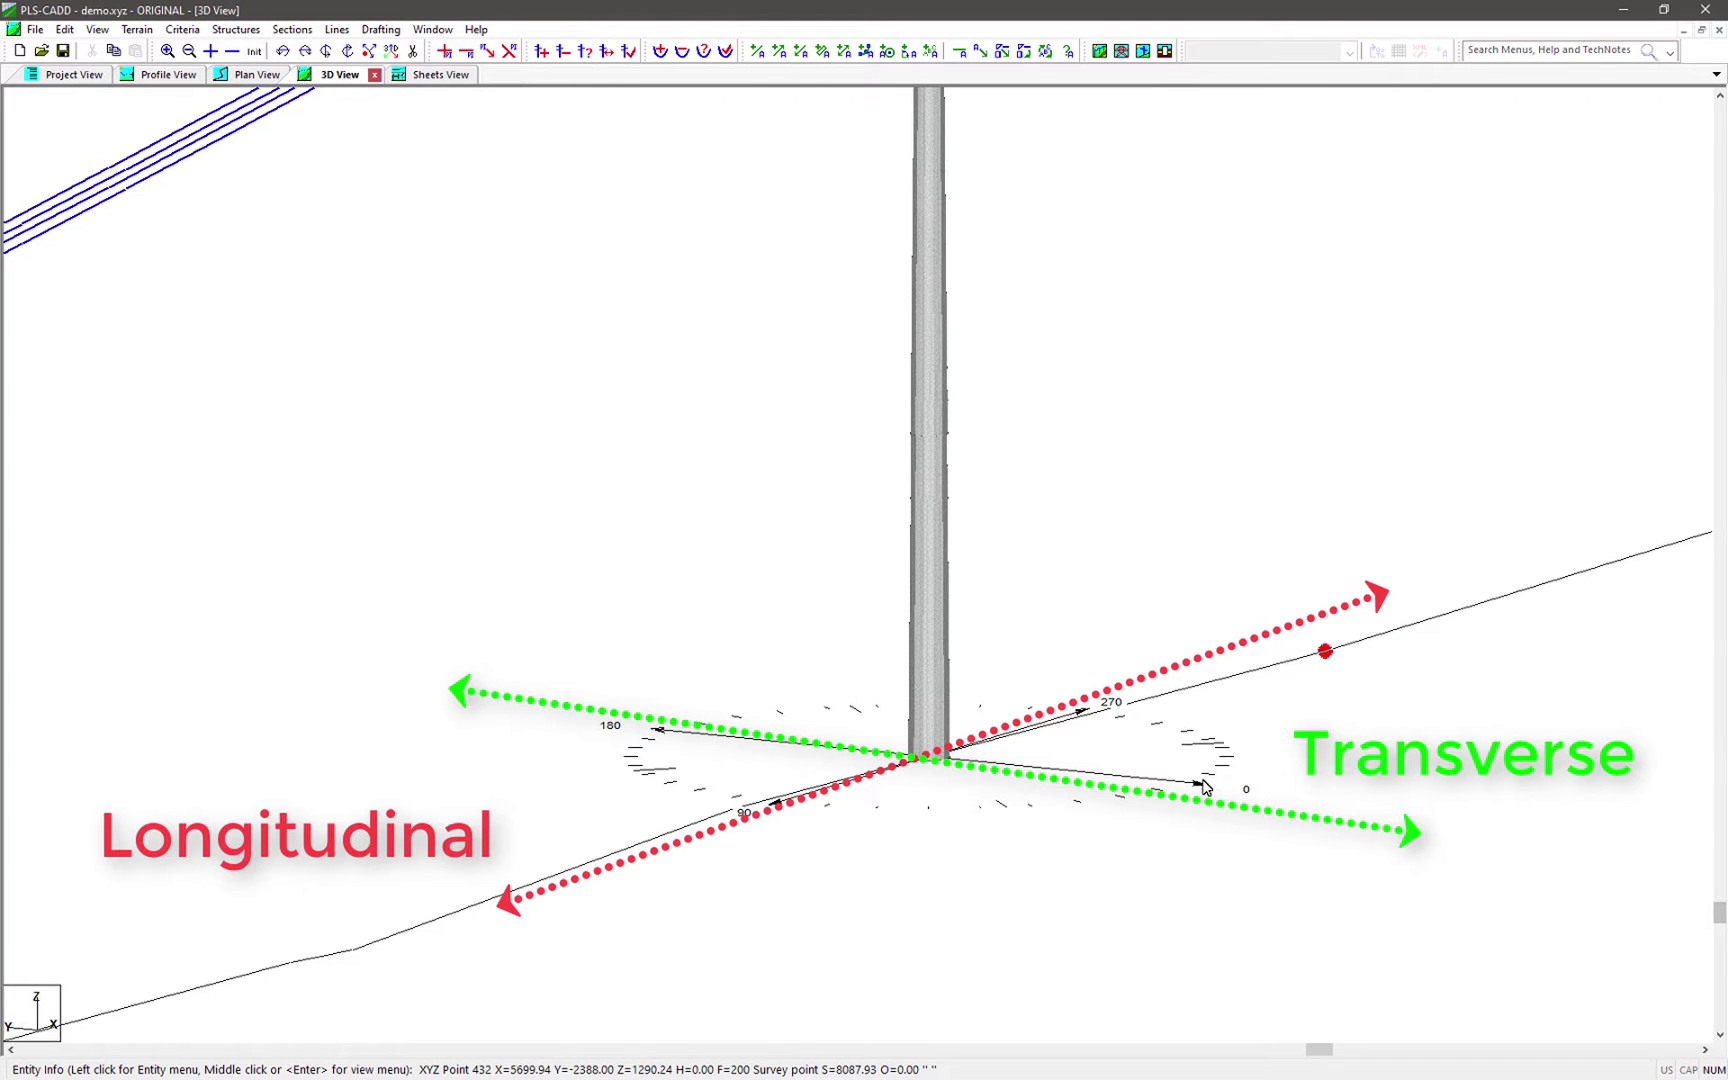
{"action": "scroll", "coordinate": [1204, 787], "scroll_direction": "down", "scroll_amount": 5}
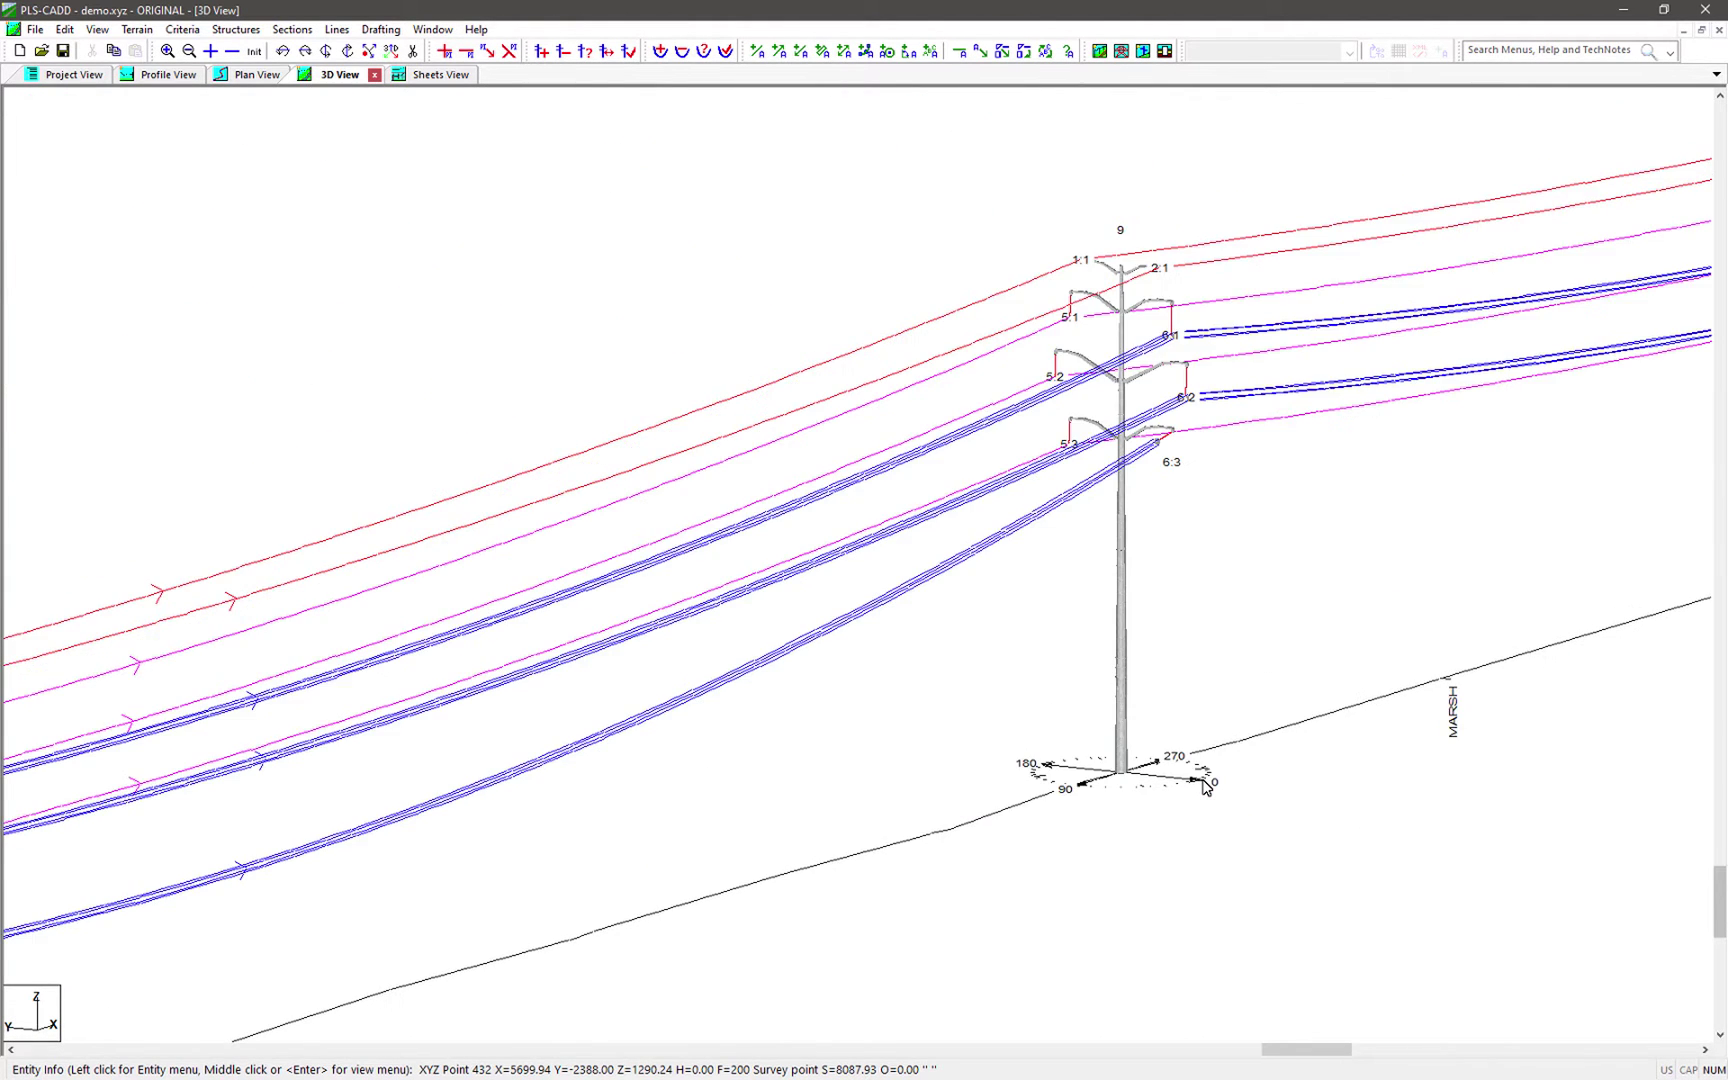
{"action": "scroll", "coordinate": [1204, 787], "scroll_direction": "down", "scroll_amount": 2}
{"action": "middle_click", "coordinate": [1441, 655]}
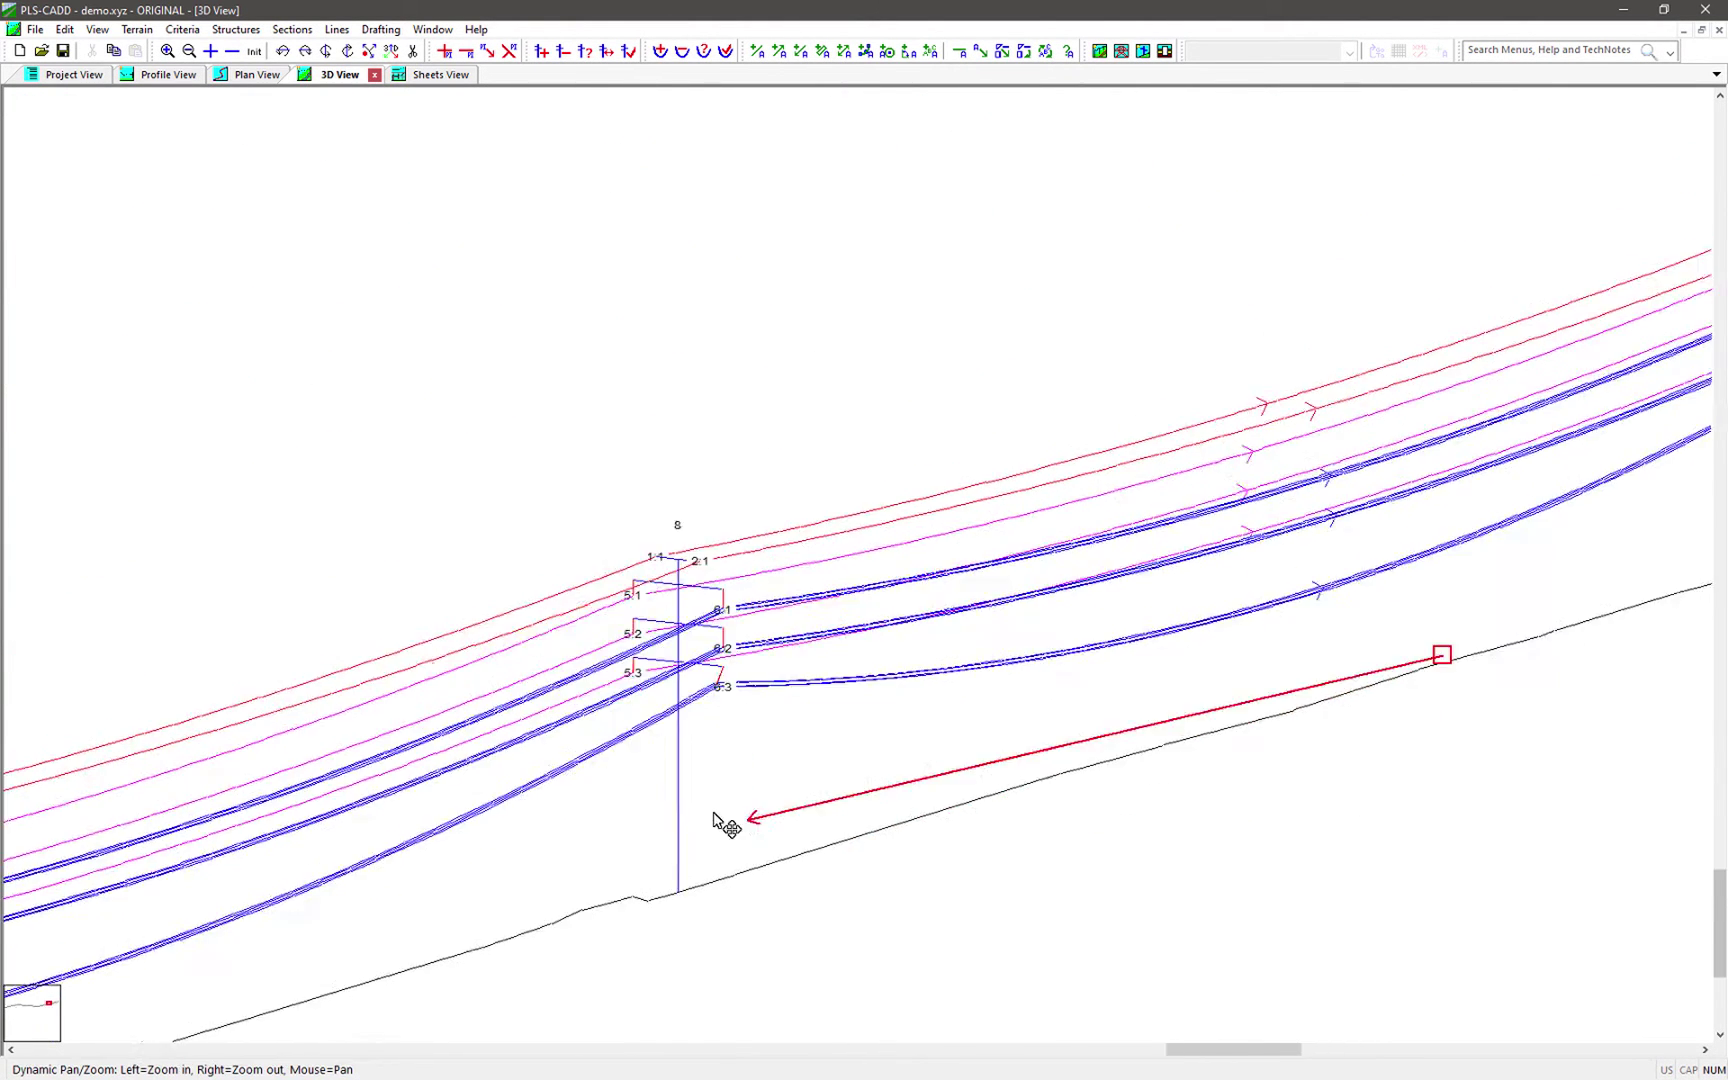
{"action": "middle_click", "coordinate": [597, 875]}
{"action": "scroll", "coordinate": [1361, 567], "scroll_direction": "up", "scroll_amount": 6}
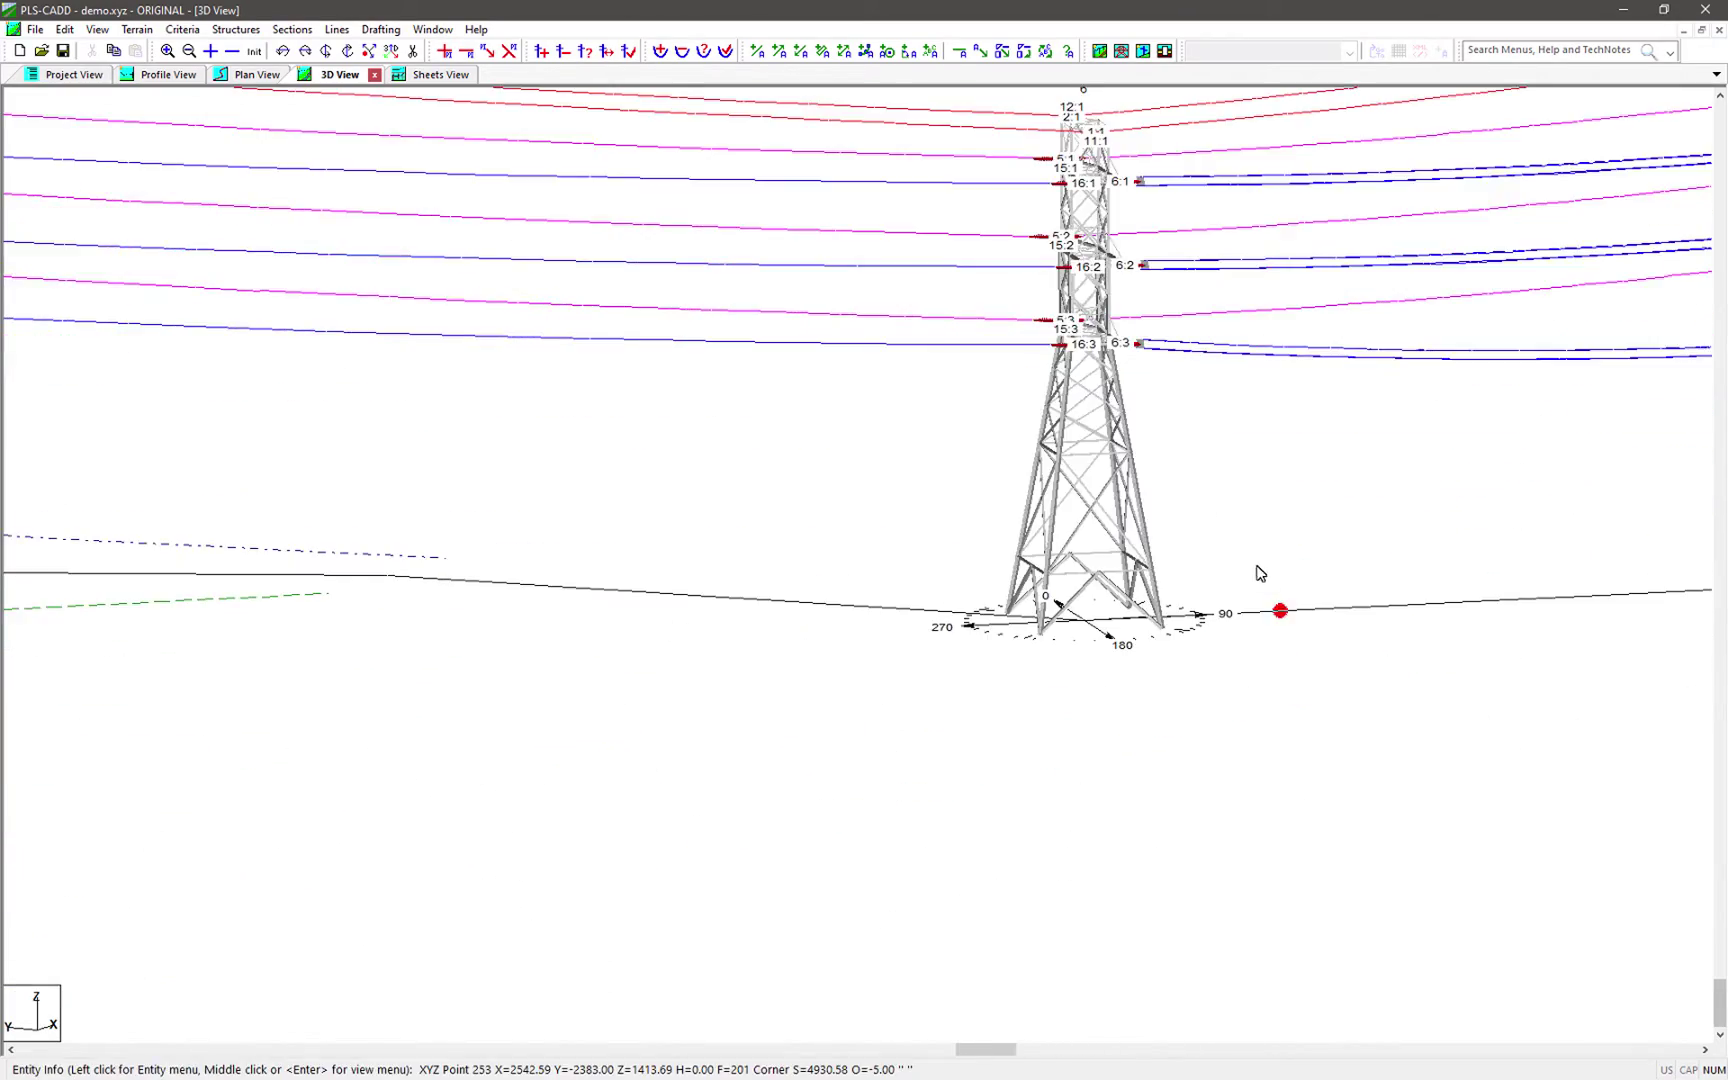
{"action": "middle_click", "coordinate": [1107, 703]}
{"action": "middle_click", "coordinate": [1072, 679]}
{"action": "scroll", "coordinate": [885, 948], "scroll_direction": "up", "scroll_amount": 3}
{"action": "middle_click", "coordinate": [885, 948]}
{"action": "middle_click", "coordinate": [897, 928]}
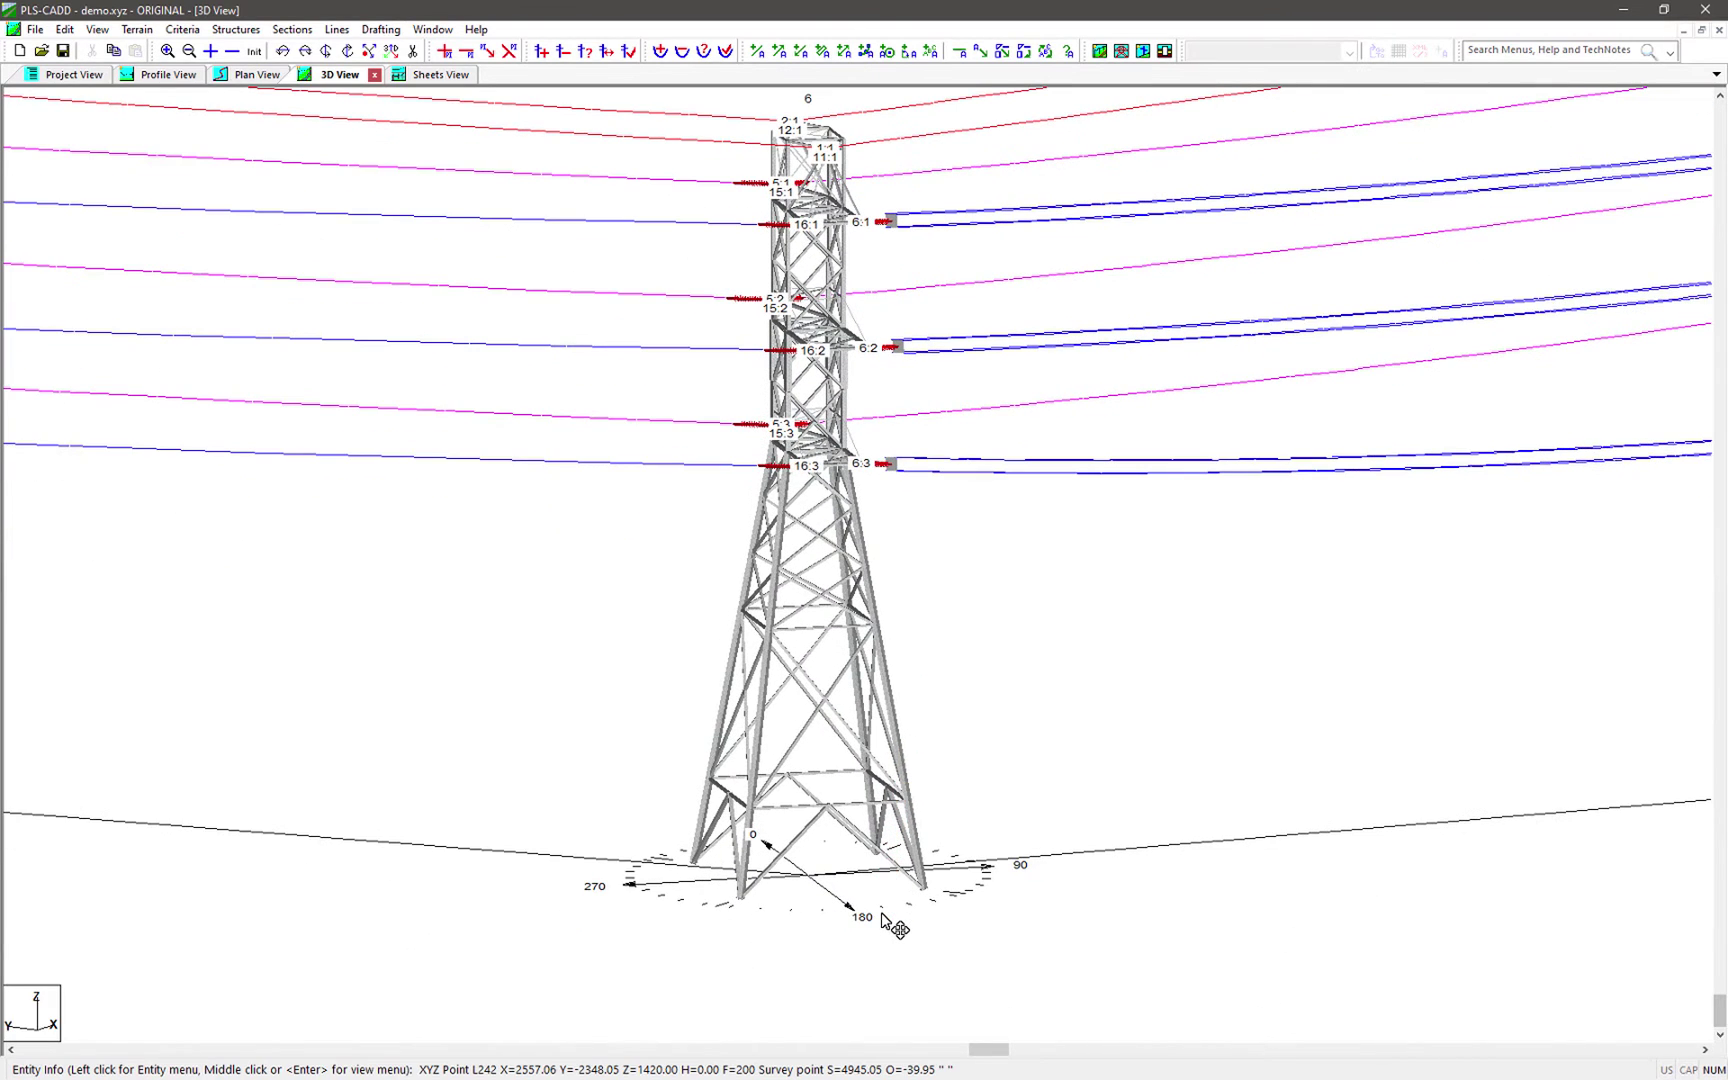
Step: Jump the view to structure 9 with J9 and turn it so the spans run horizontally
{"action": "type", "text": "j"}
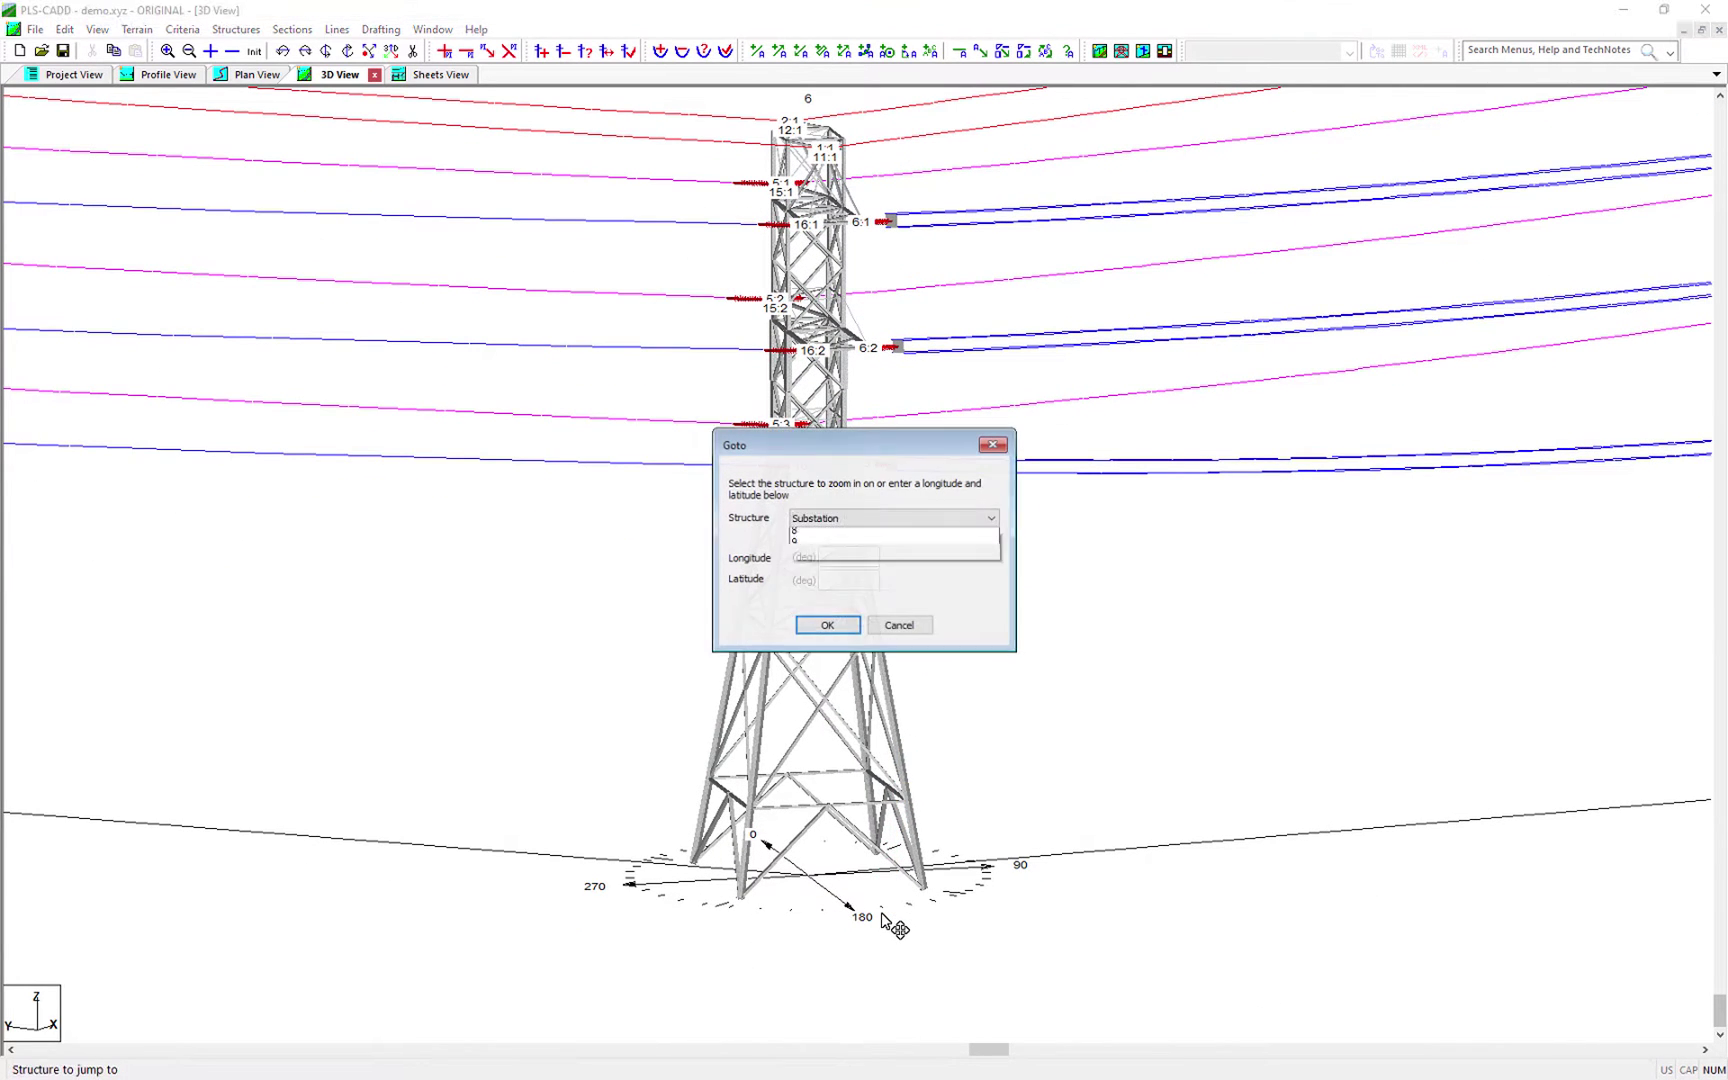
{"action": "type", "text": "9"}
{"action": "key", "text": "Return"}
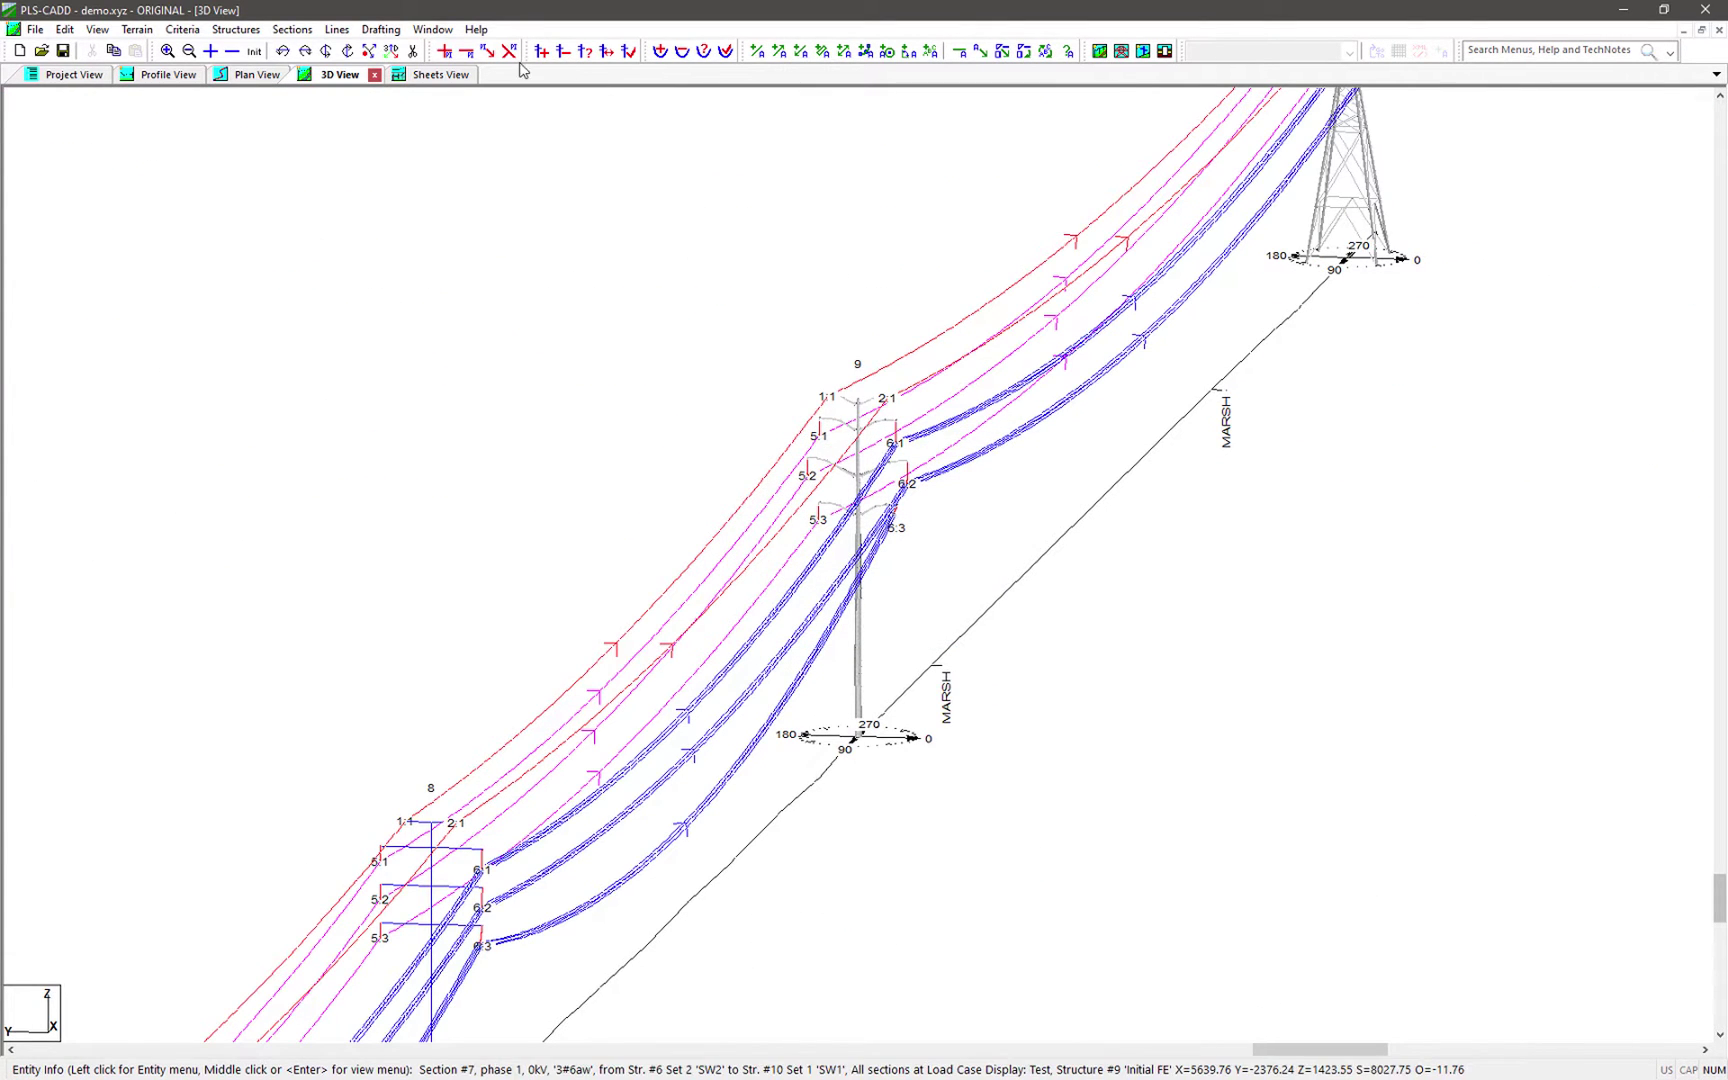
{"action": "left_click", "coordinate": [347, 52]}
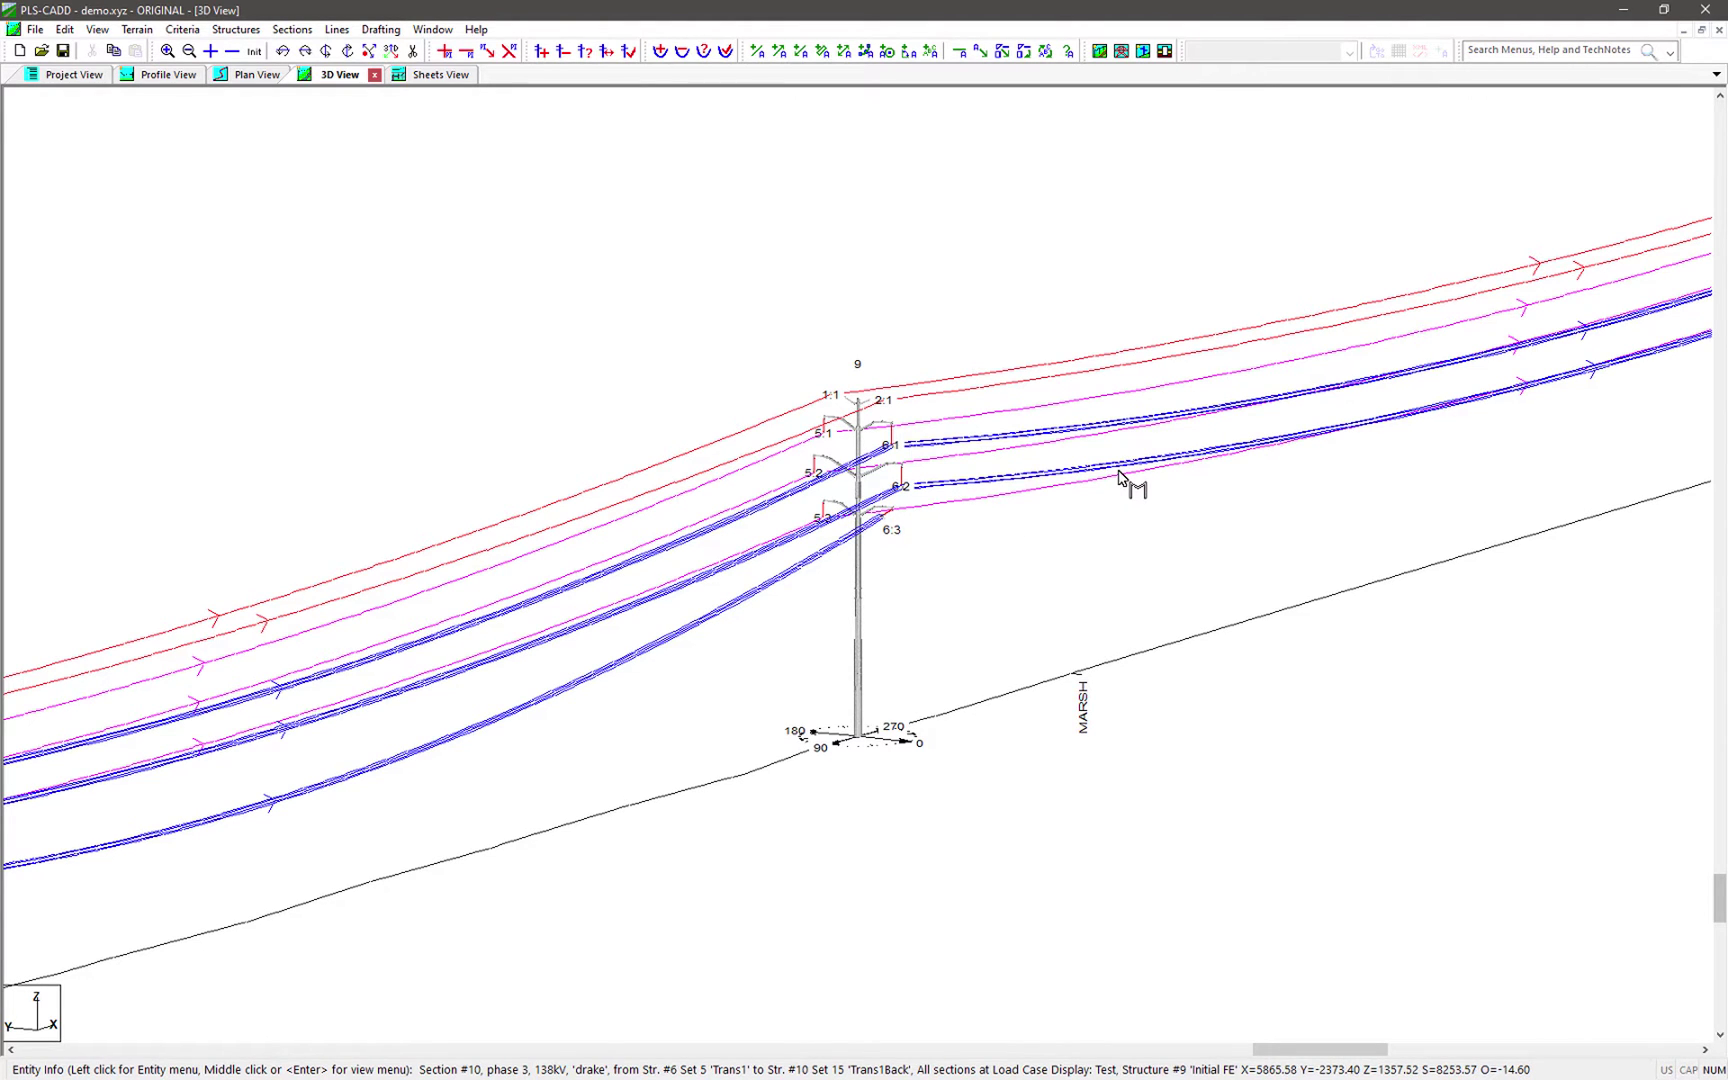
{"action": "key", "text": "ctrl+j"}
{"action": "key", "text": "alt+Down"}
{"action": "key", "text": "Return"}
{"action": "key", "text": "Return"}
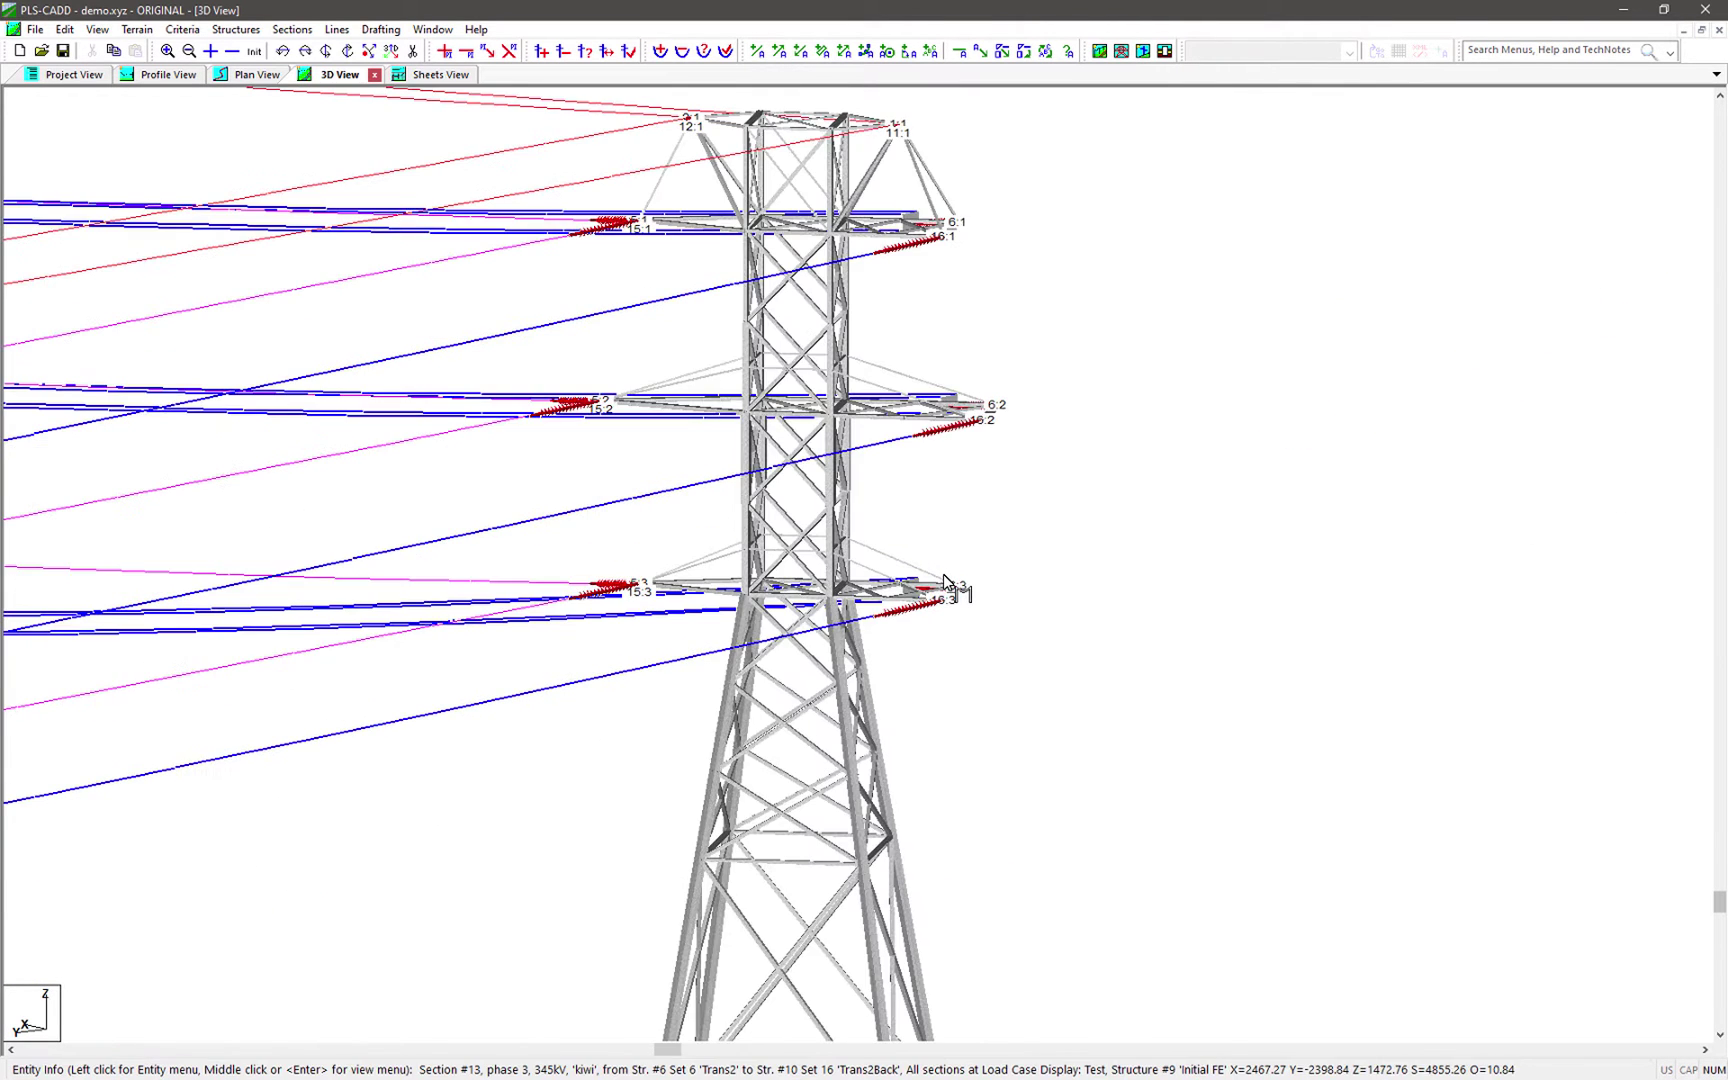
{"action": "scroll", "coordinate": [944, 574], "scroll_direction": "up", "scroll_amount": 1}
{"action": "scroll", "coordinate": [1049, 675], "scroll_direction": "up", "scroll_amount": 1}
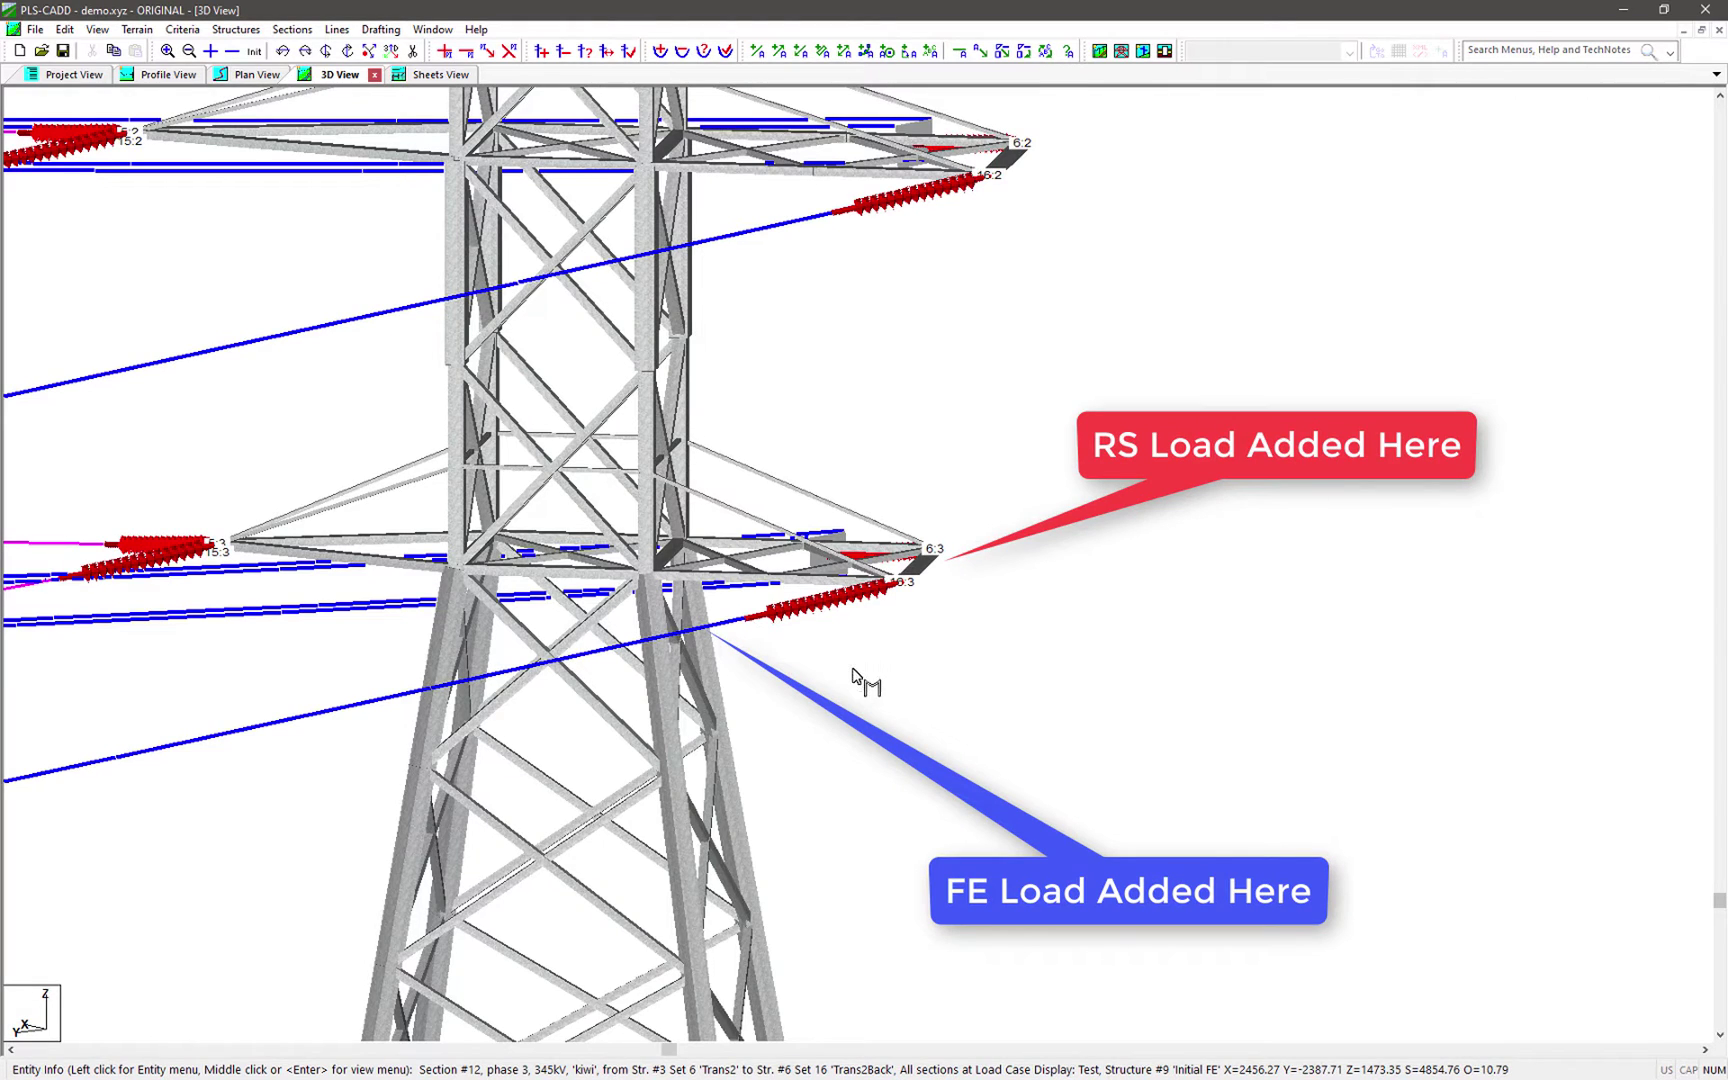
{"action": "scroll", "coordinate": [862, 644], "scroll_direction": "up", "scroll_amount": 1}
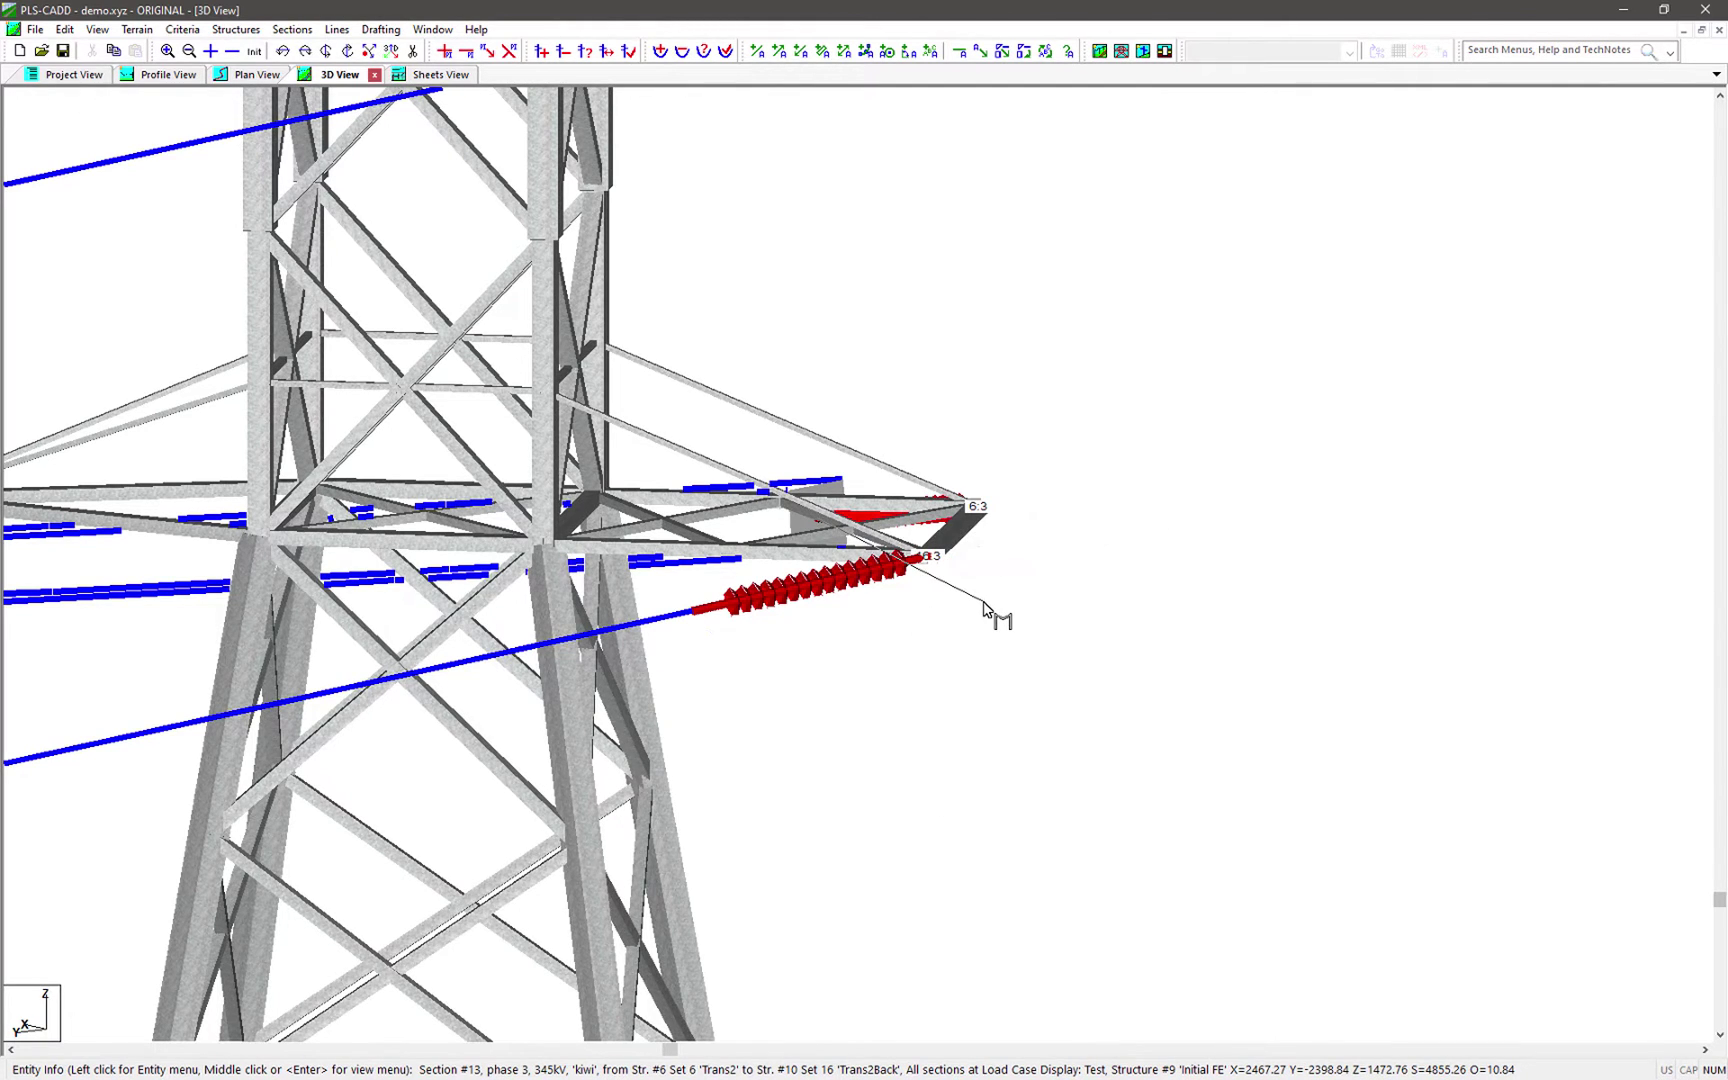
{"action": "key", "text": "j"}
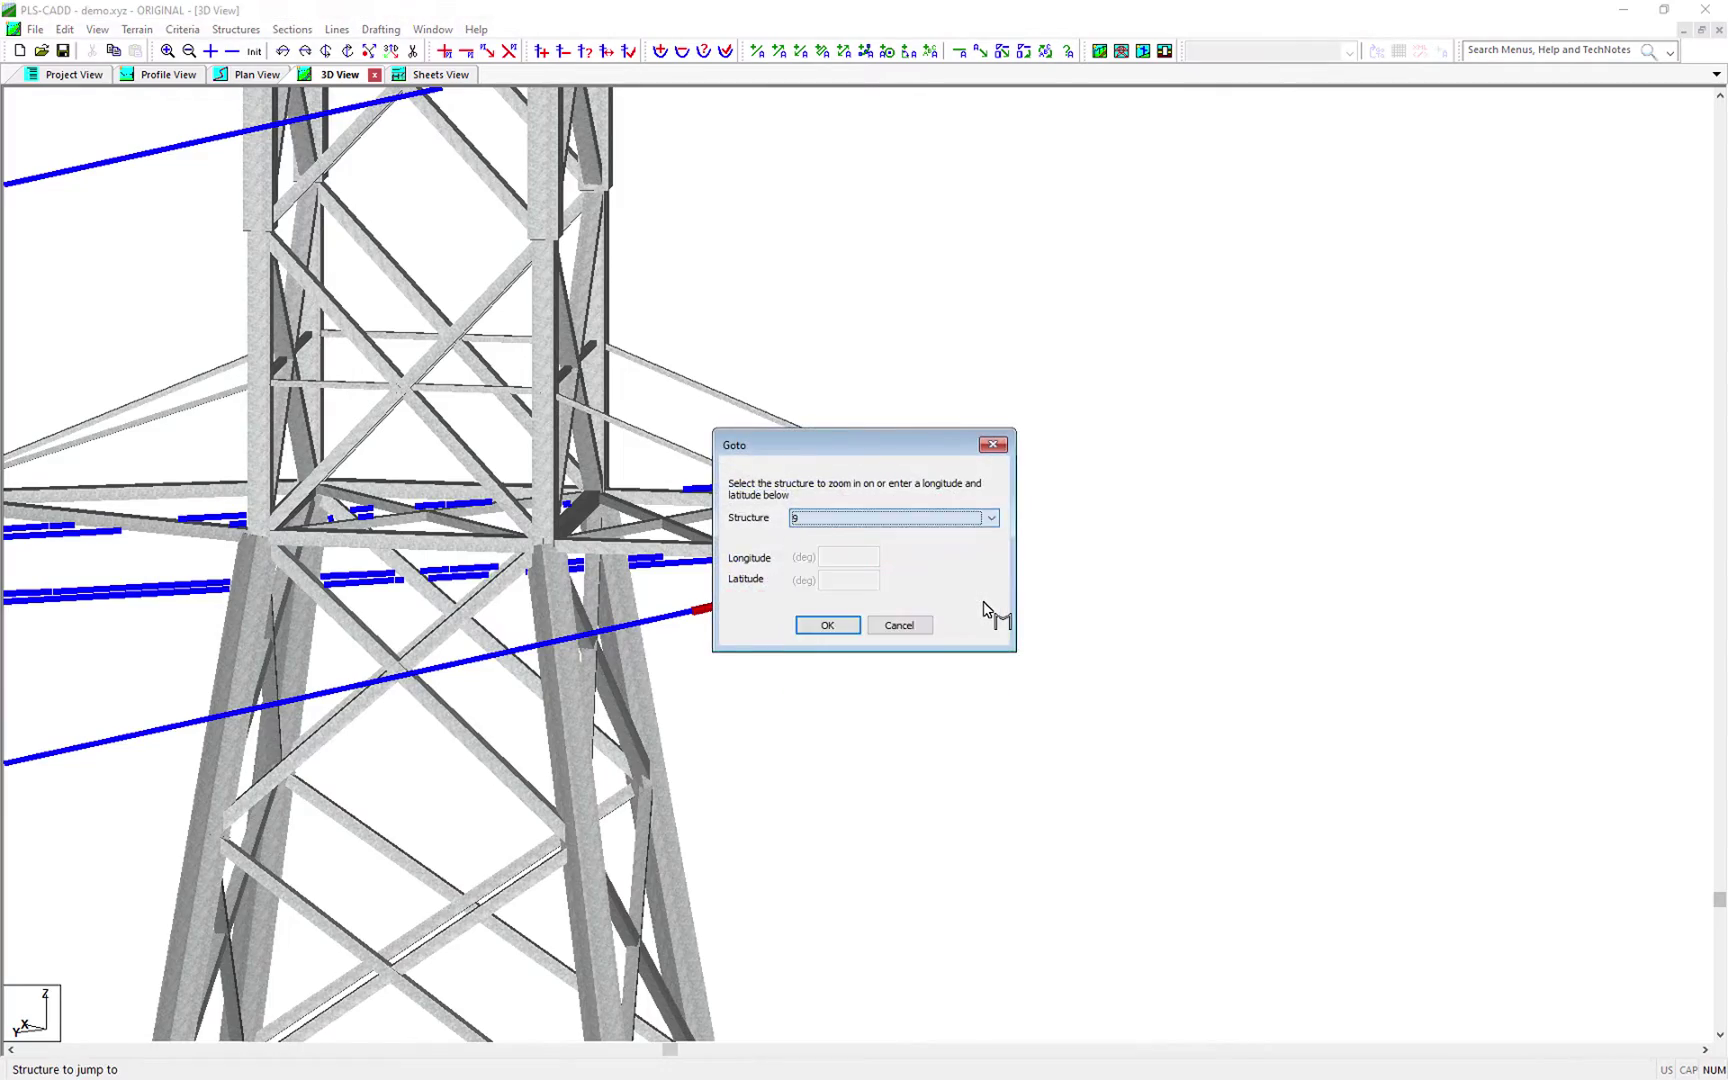
{"action": "key", "text": "Return"}
{"action": "left_click_drag", "start_coordinate": [985, 612], "coordinate": [690, 400]}
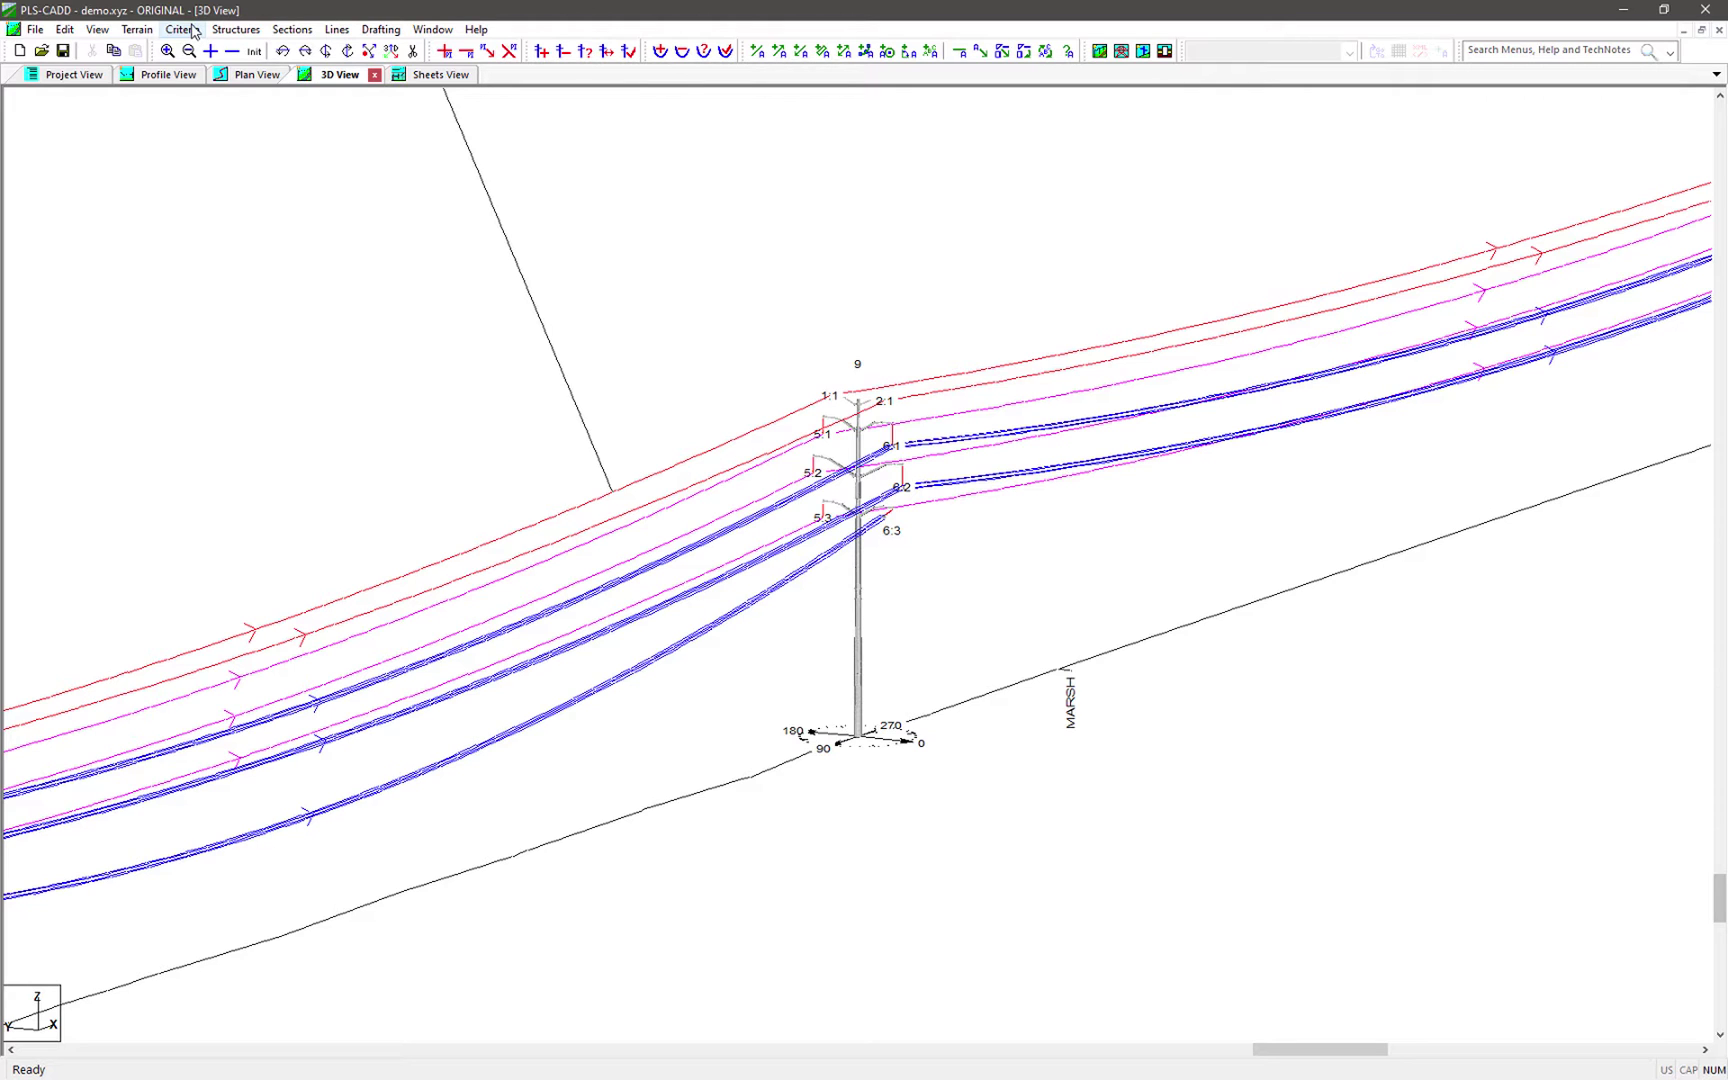
Step: In Structure Loads criteria, set row 1's Command #1 to % Wire Ice and weather to Extreme Ice
{"action": "left_click", "coordinate": [193, 31]}
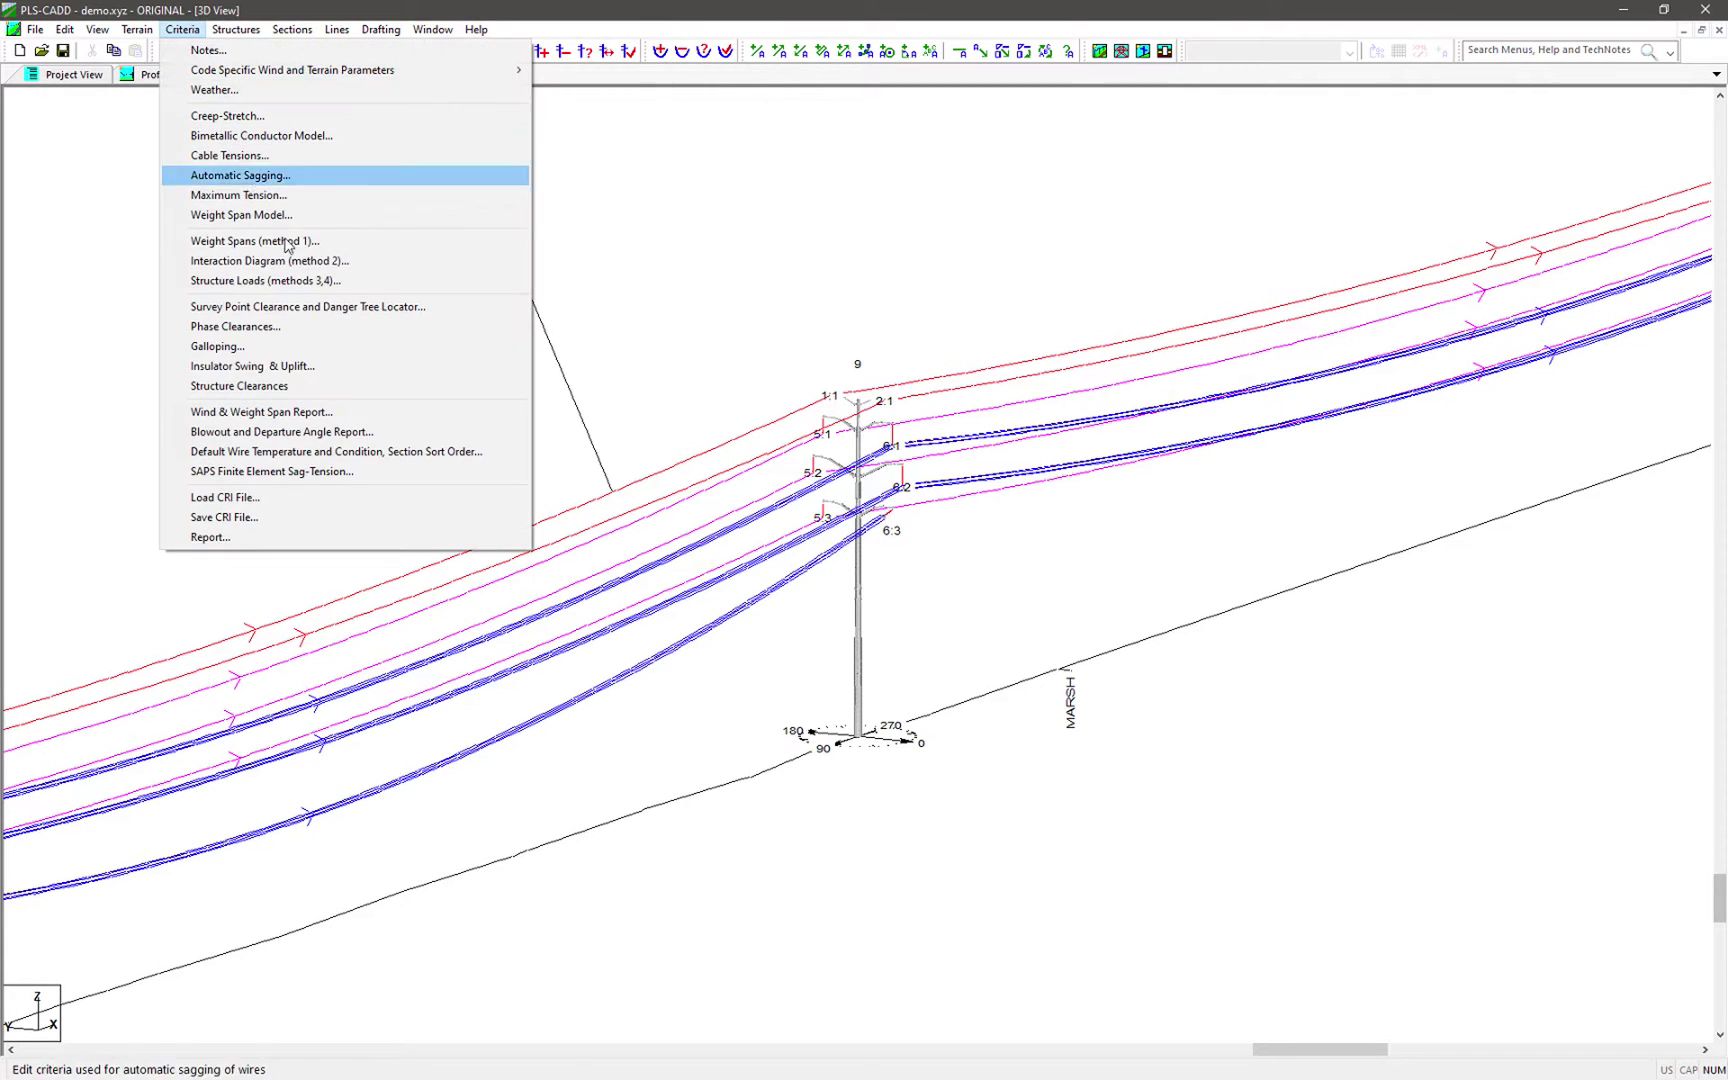
{"action": "left_click", "coordinate": [326, 278]}
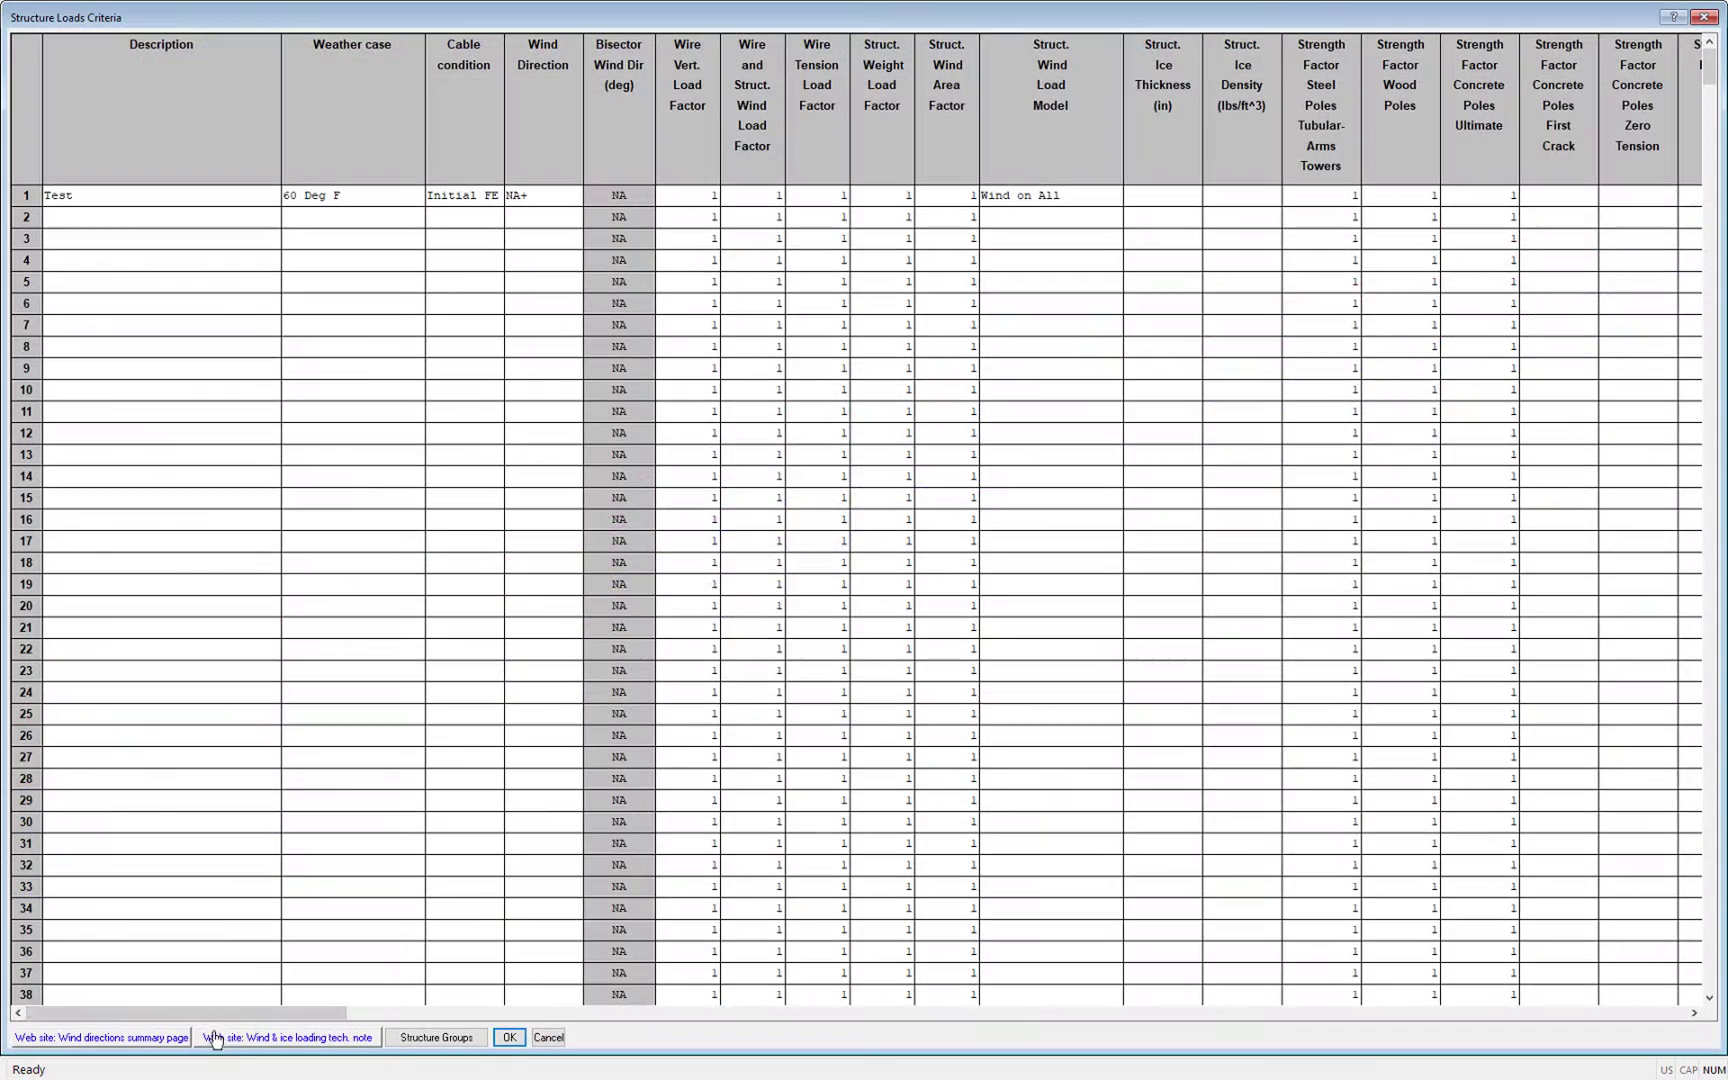
{"action": "left_click_drag", "start_coordinate": [283, 1012], "coordinate": [690, 980]}
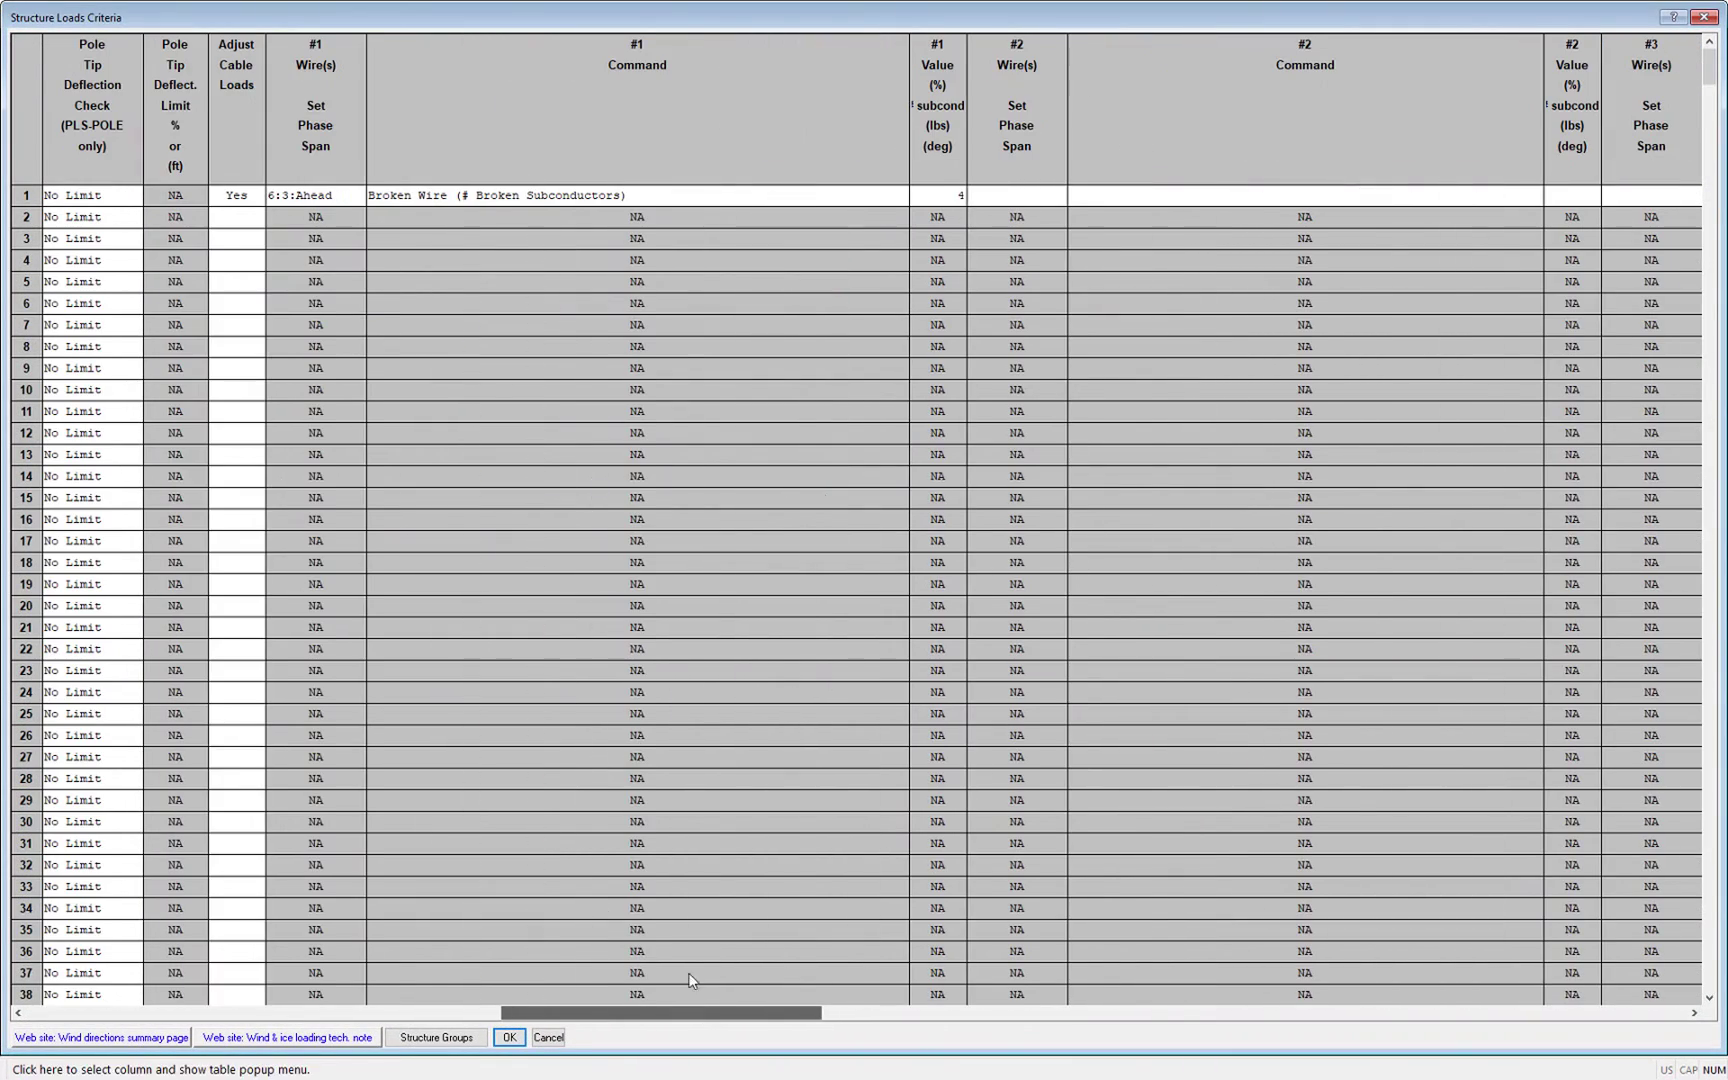
{"action": "left_click", "coordinate": [582, 196]}
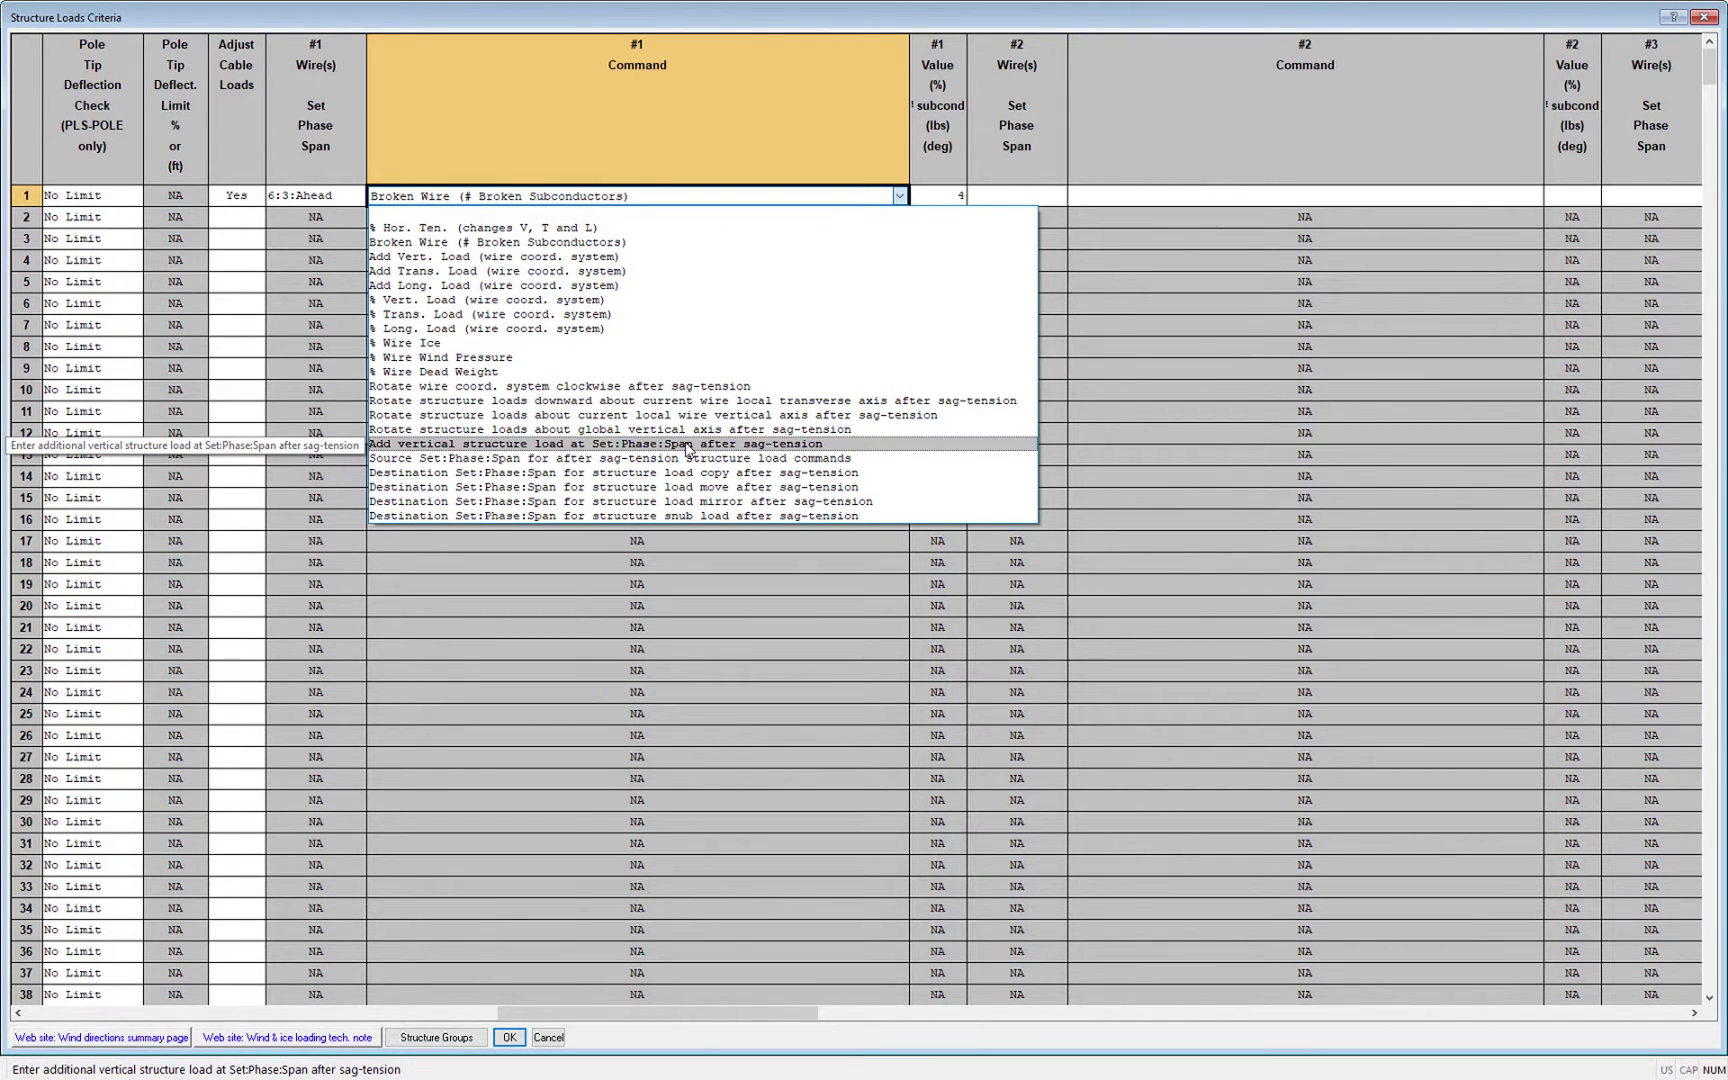
{"action": "key", "text": "Escape"}
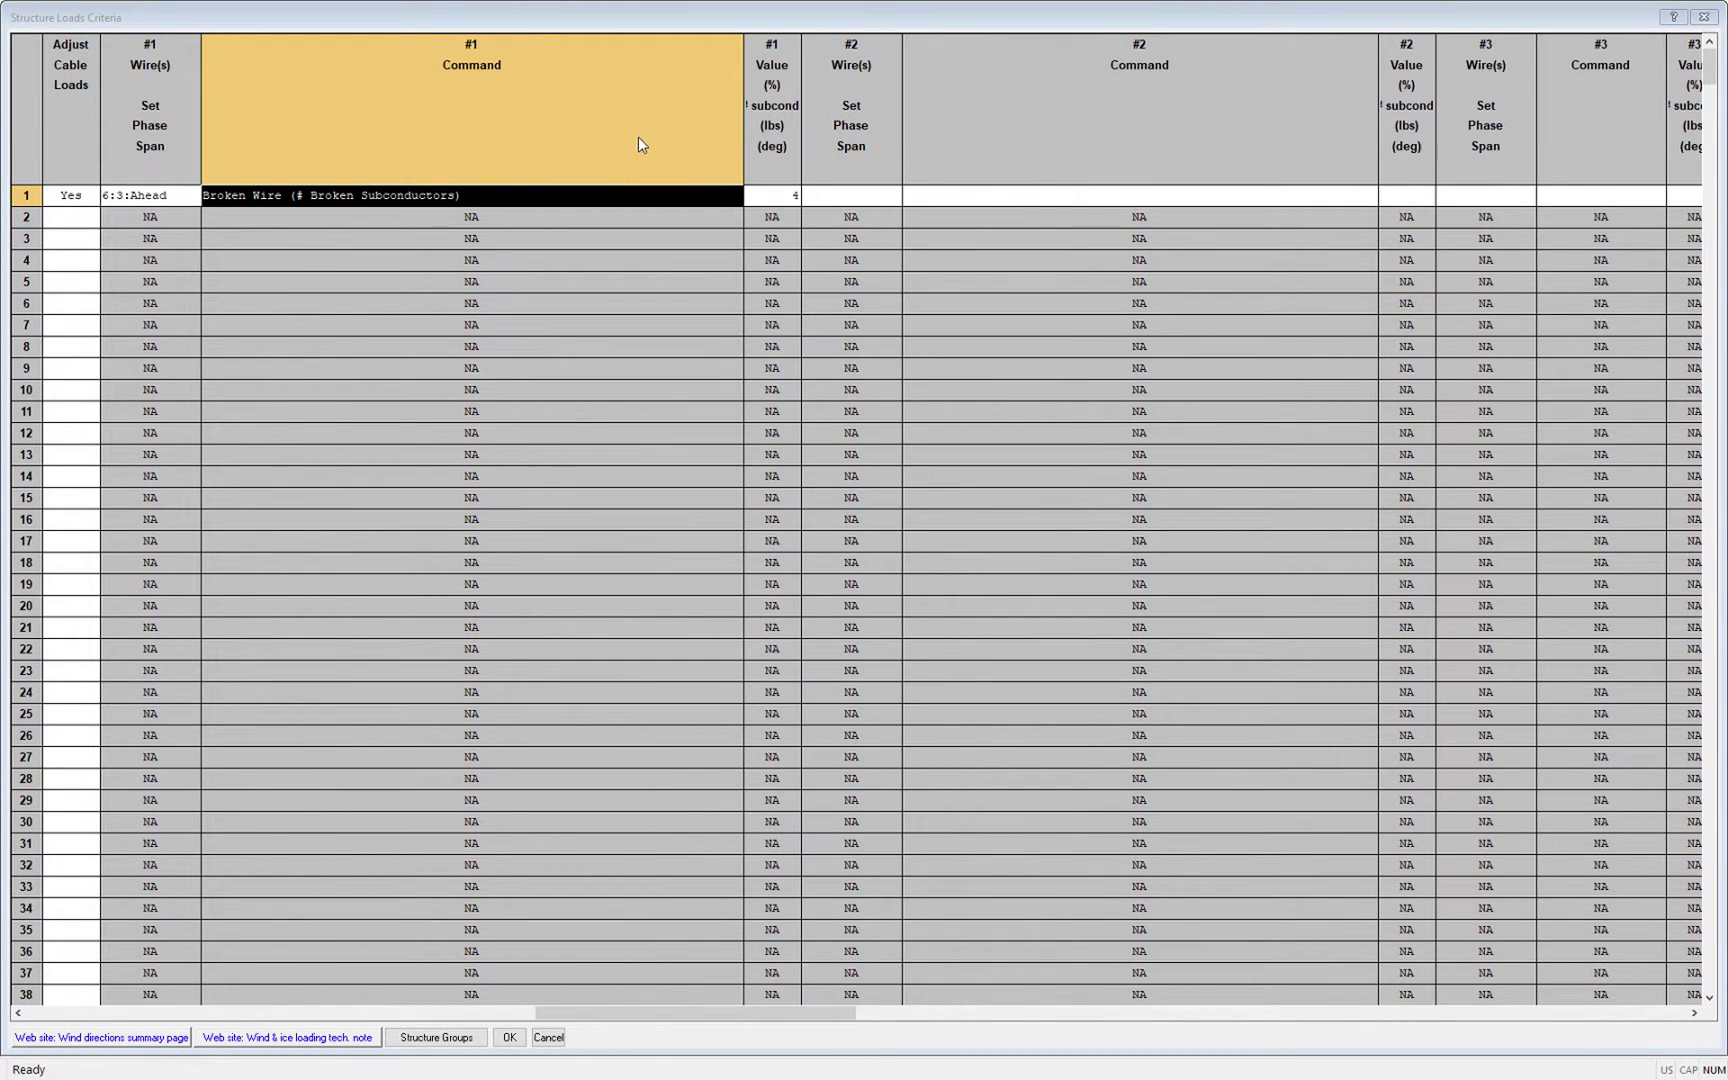
{"action": "left_click", "coordinate": [615, 198]}
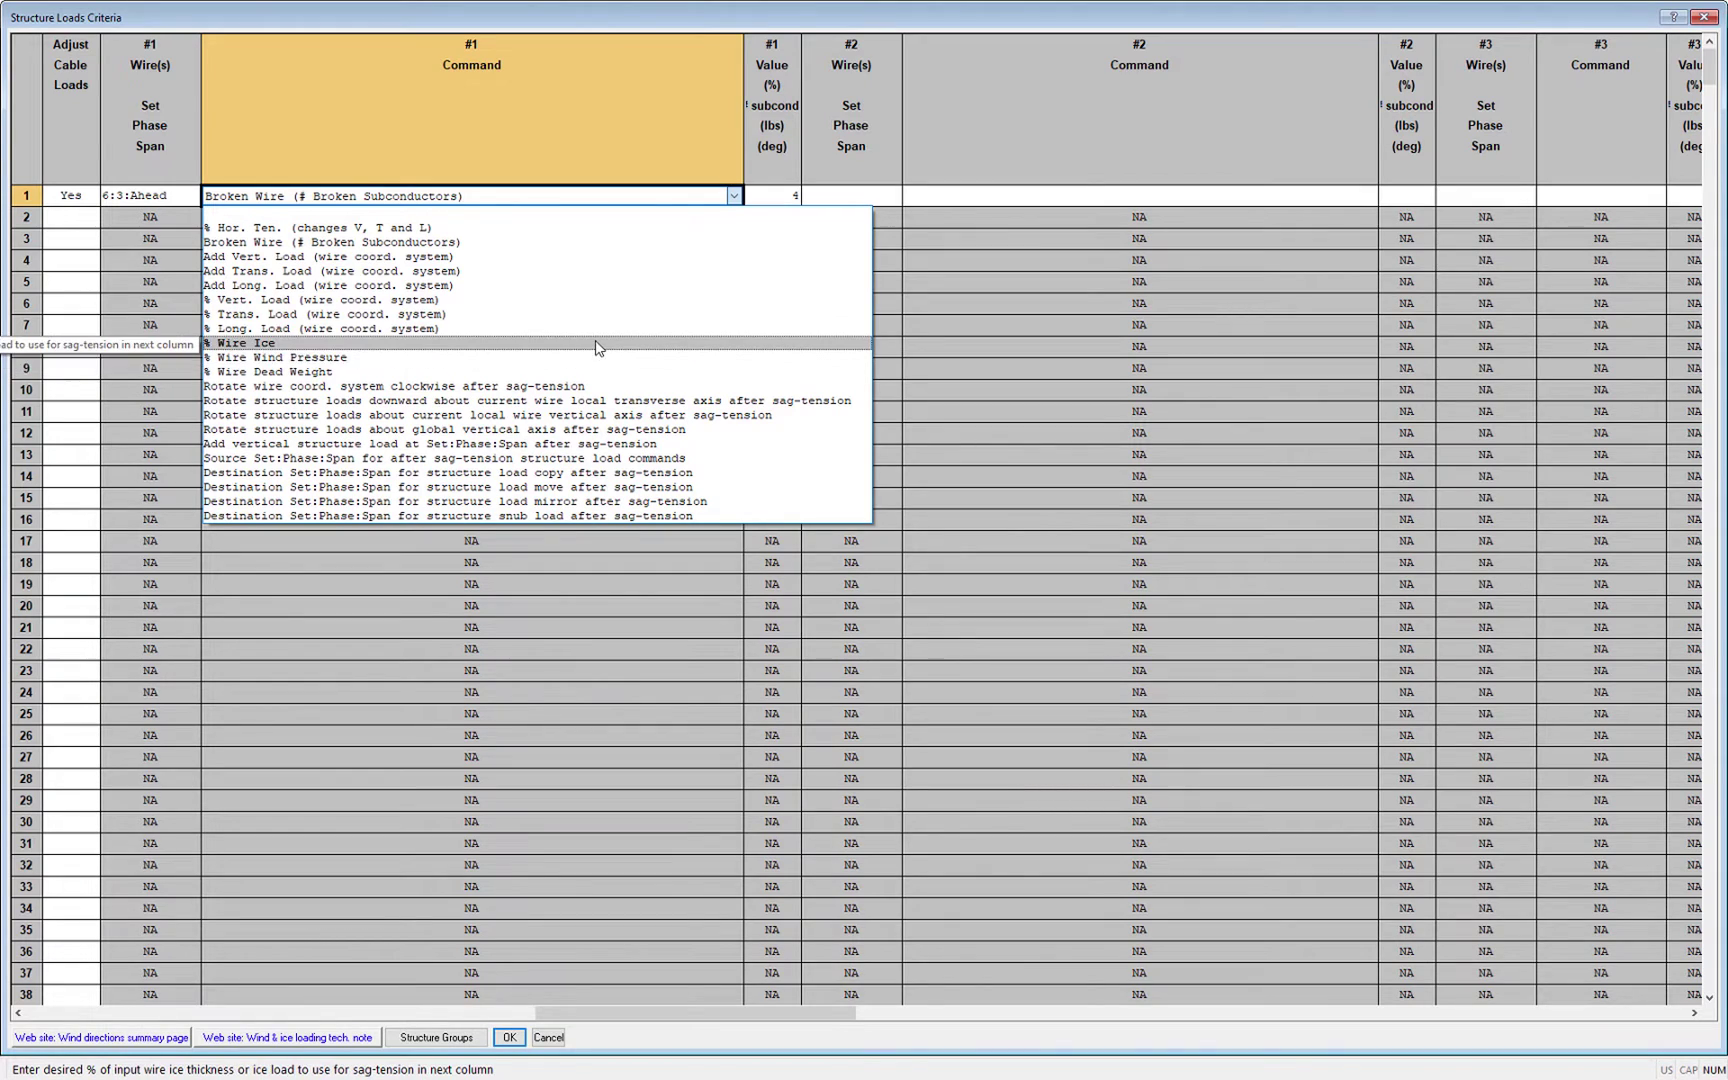
{"action": "left_click", "coordinate": [597, 344]}
{"action": "left_click_drag", "start_coordinate": [540, 1012], "coordinate": [85, 992]}
{"action": "left_click", "coordinate": [380, 200]}
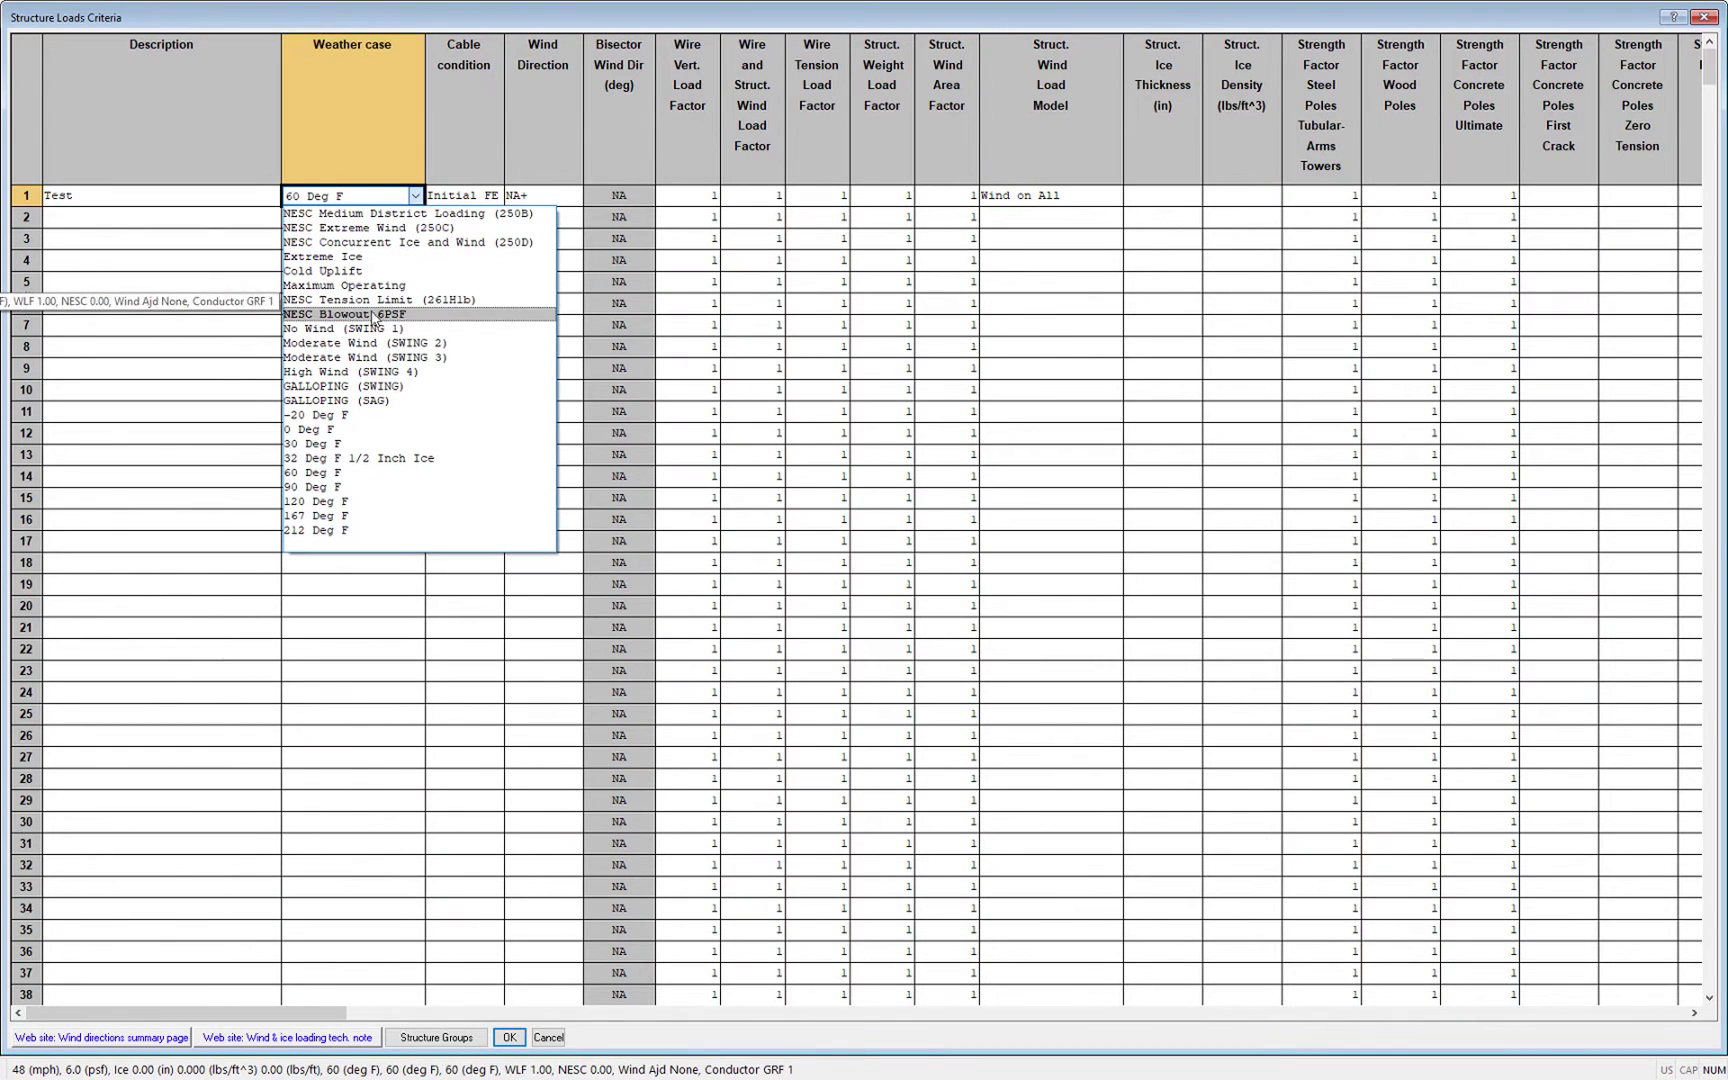
{"action": "left_click", "coordinate": [360, 257]}
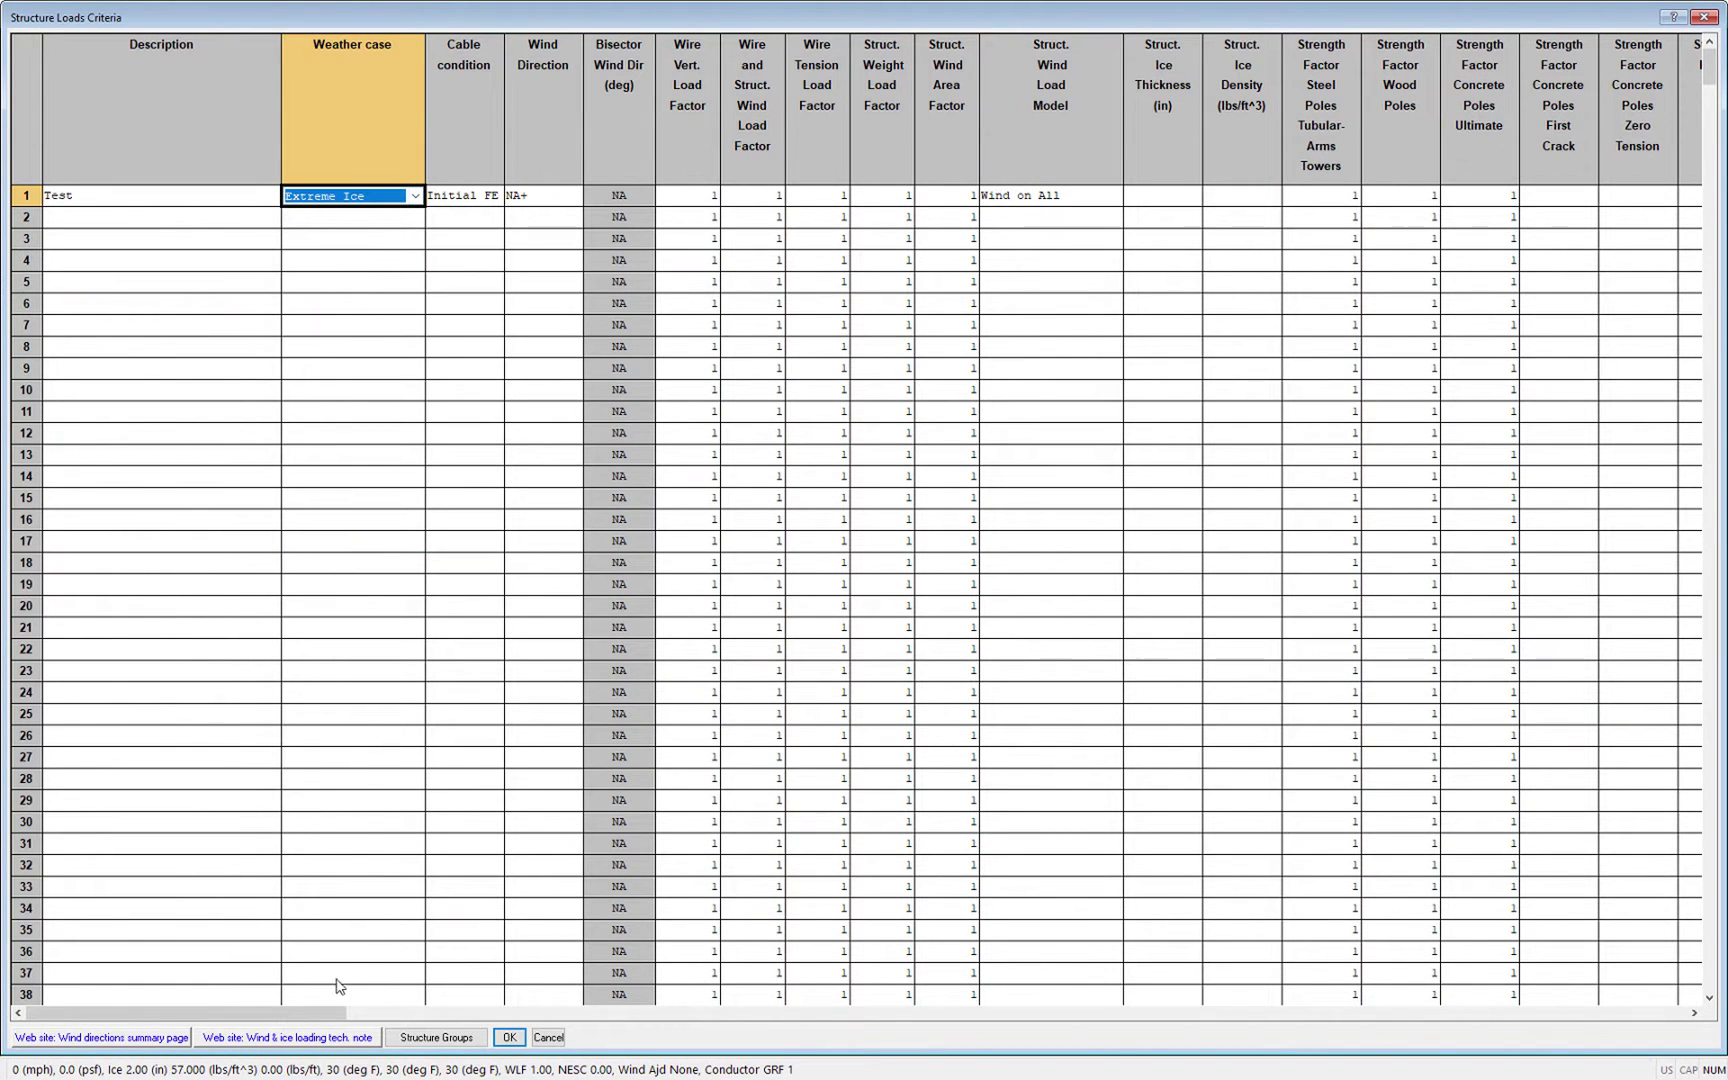
{"action": "left_click_drag", "start_coordinate": [332, 1010], "coordinate": [825, 999]}
{"action": "left_click", "coordinate": [788, 195]}
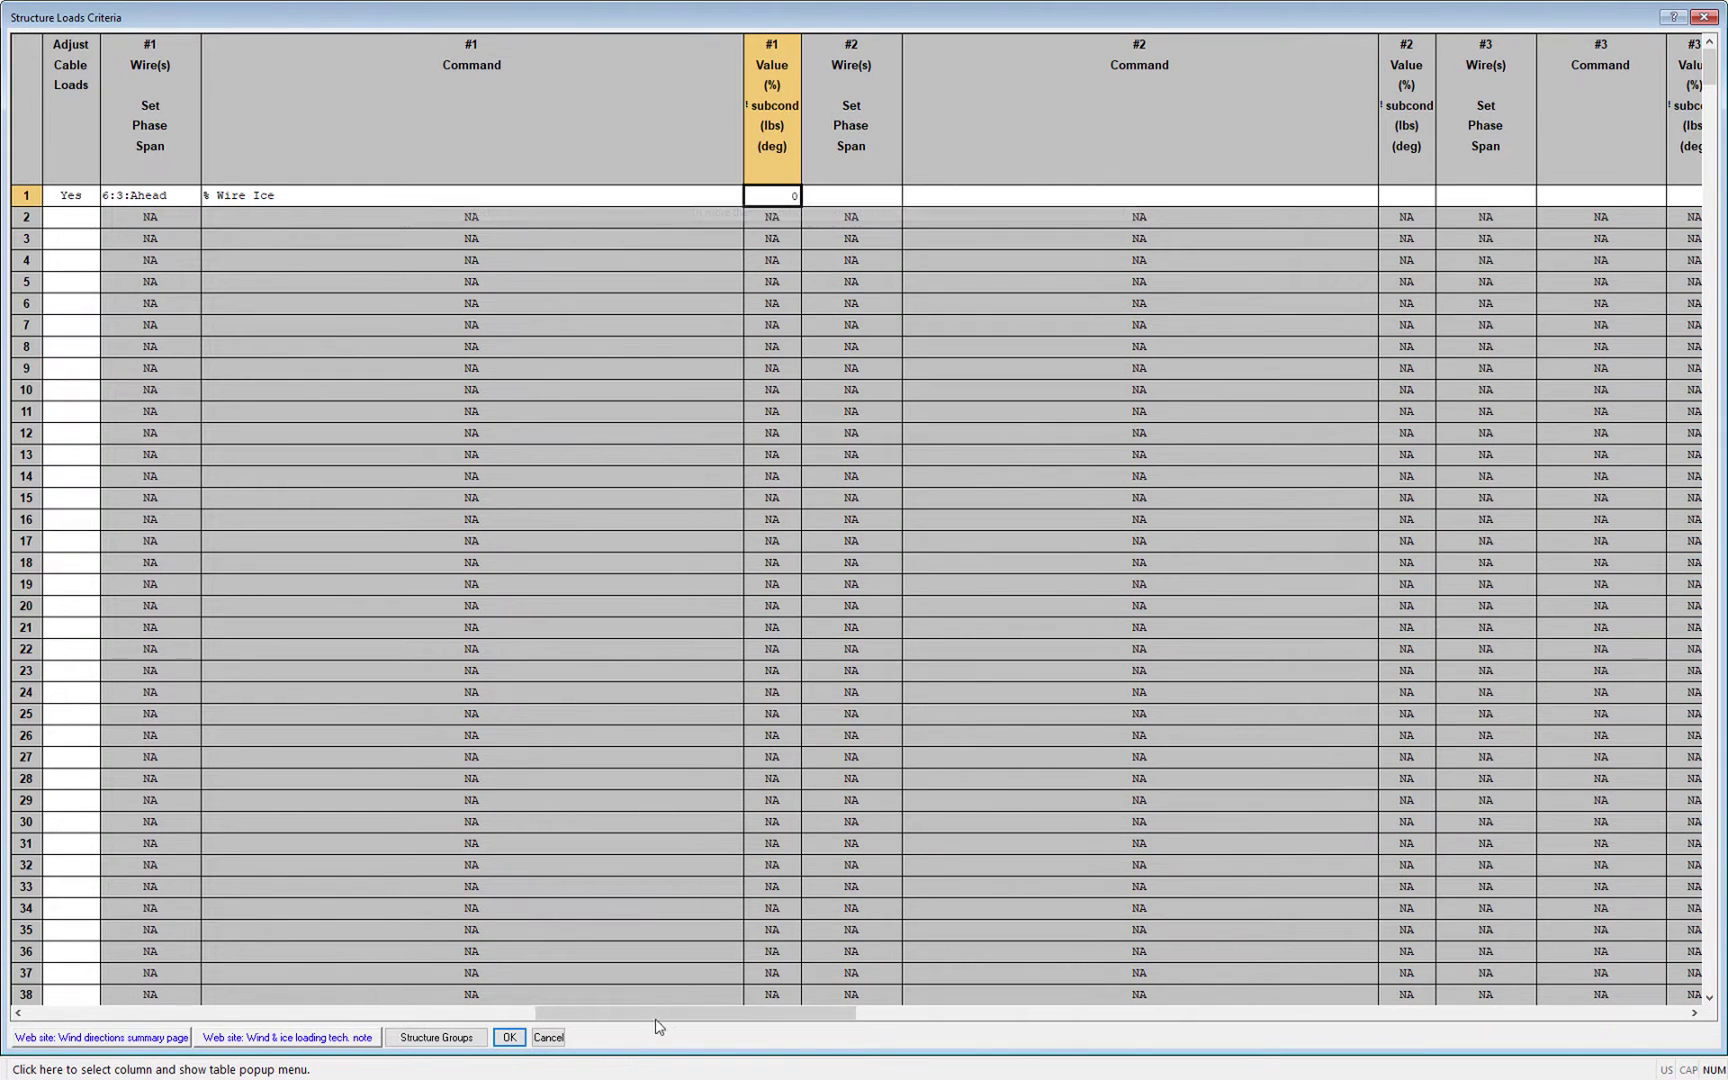
Step: Apply the criteria changes and orbit the 3D view to the 6:3 wire at structure 9
{"action": "left_click", "coordinate": [510, 1038]}
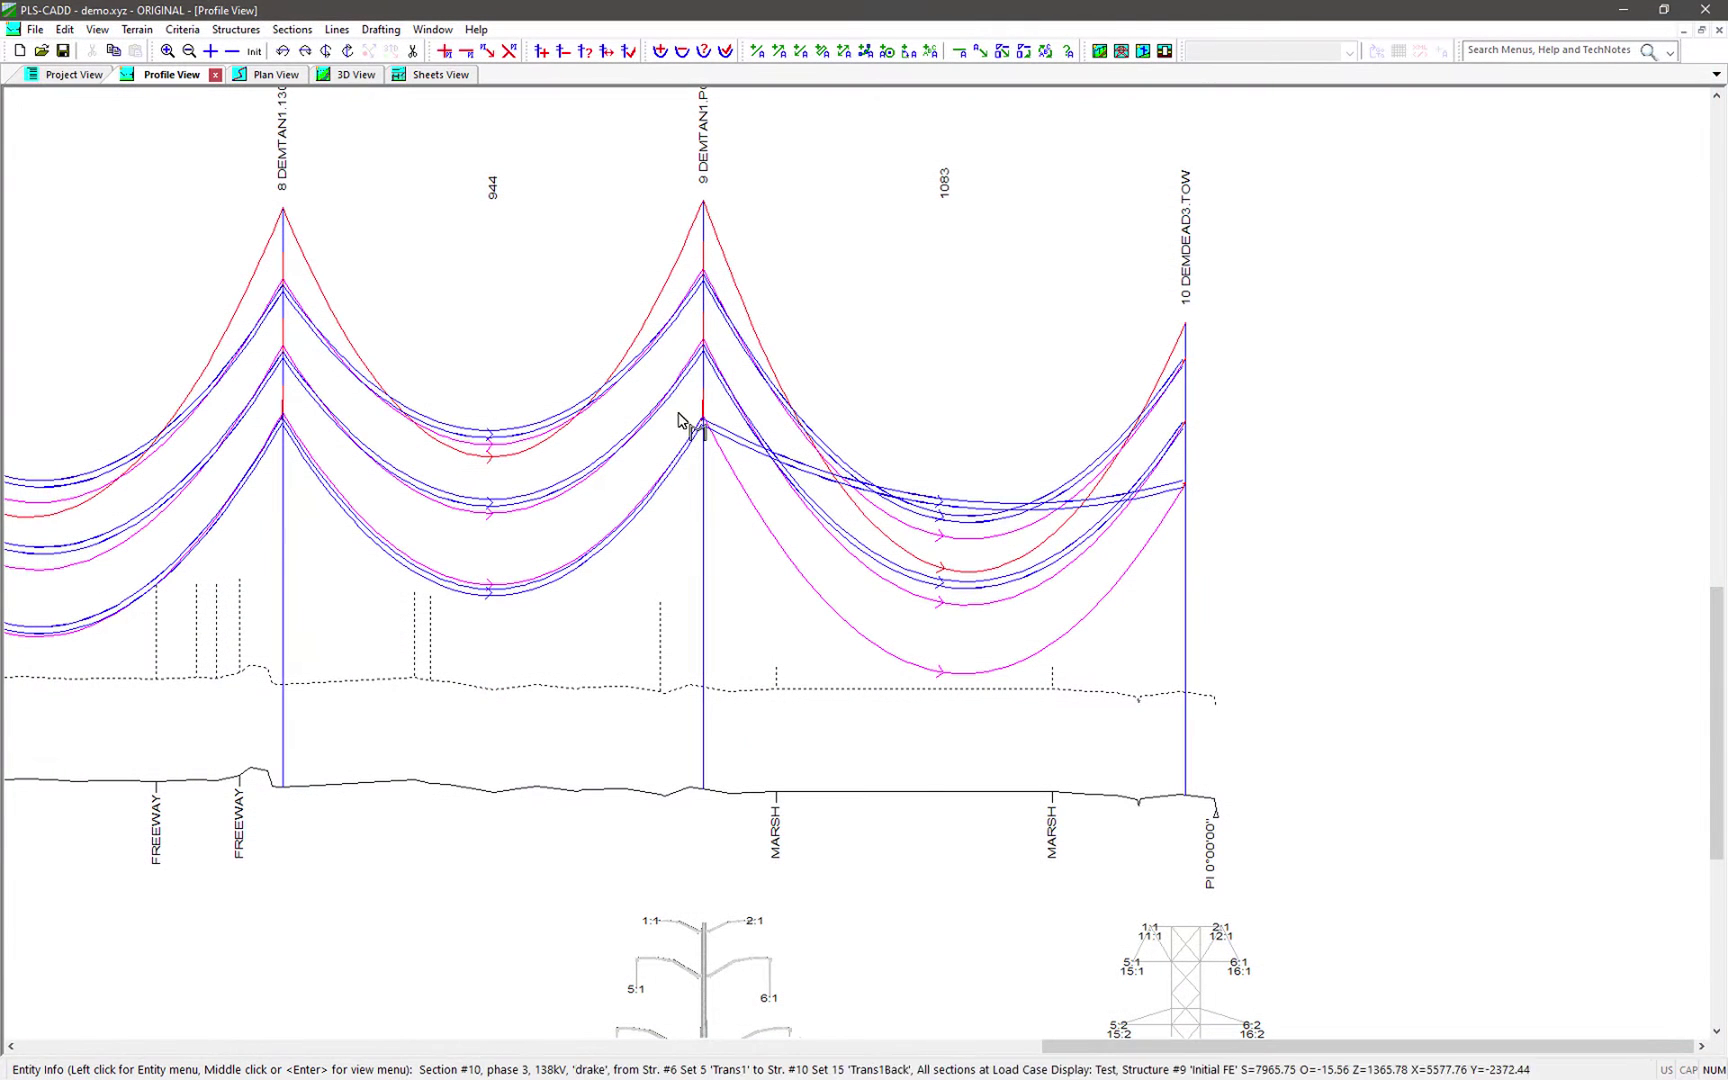
{"action": "scroll", "coordinate": [710, 390], "scroll_direction": "up", "scroll_amount": 4}
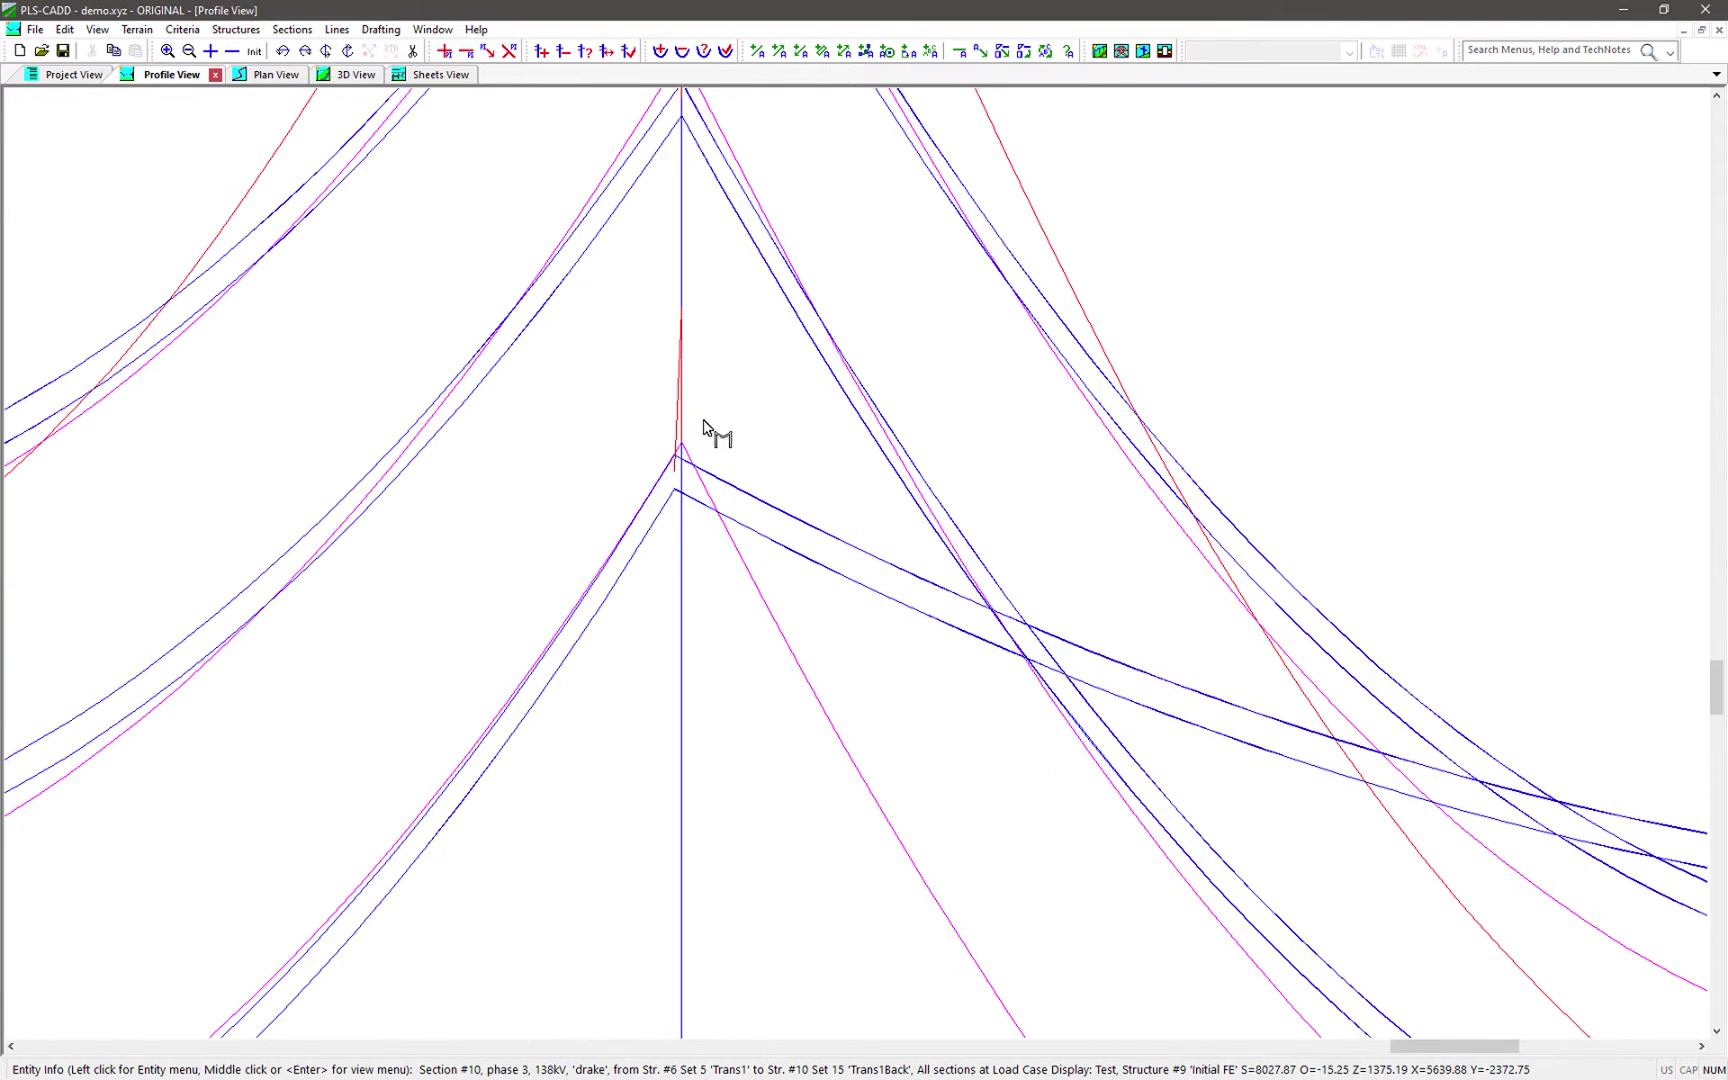
{"action": "left_click", "coordinate": [335, 76]}
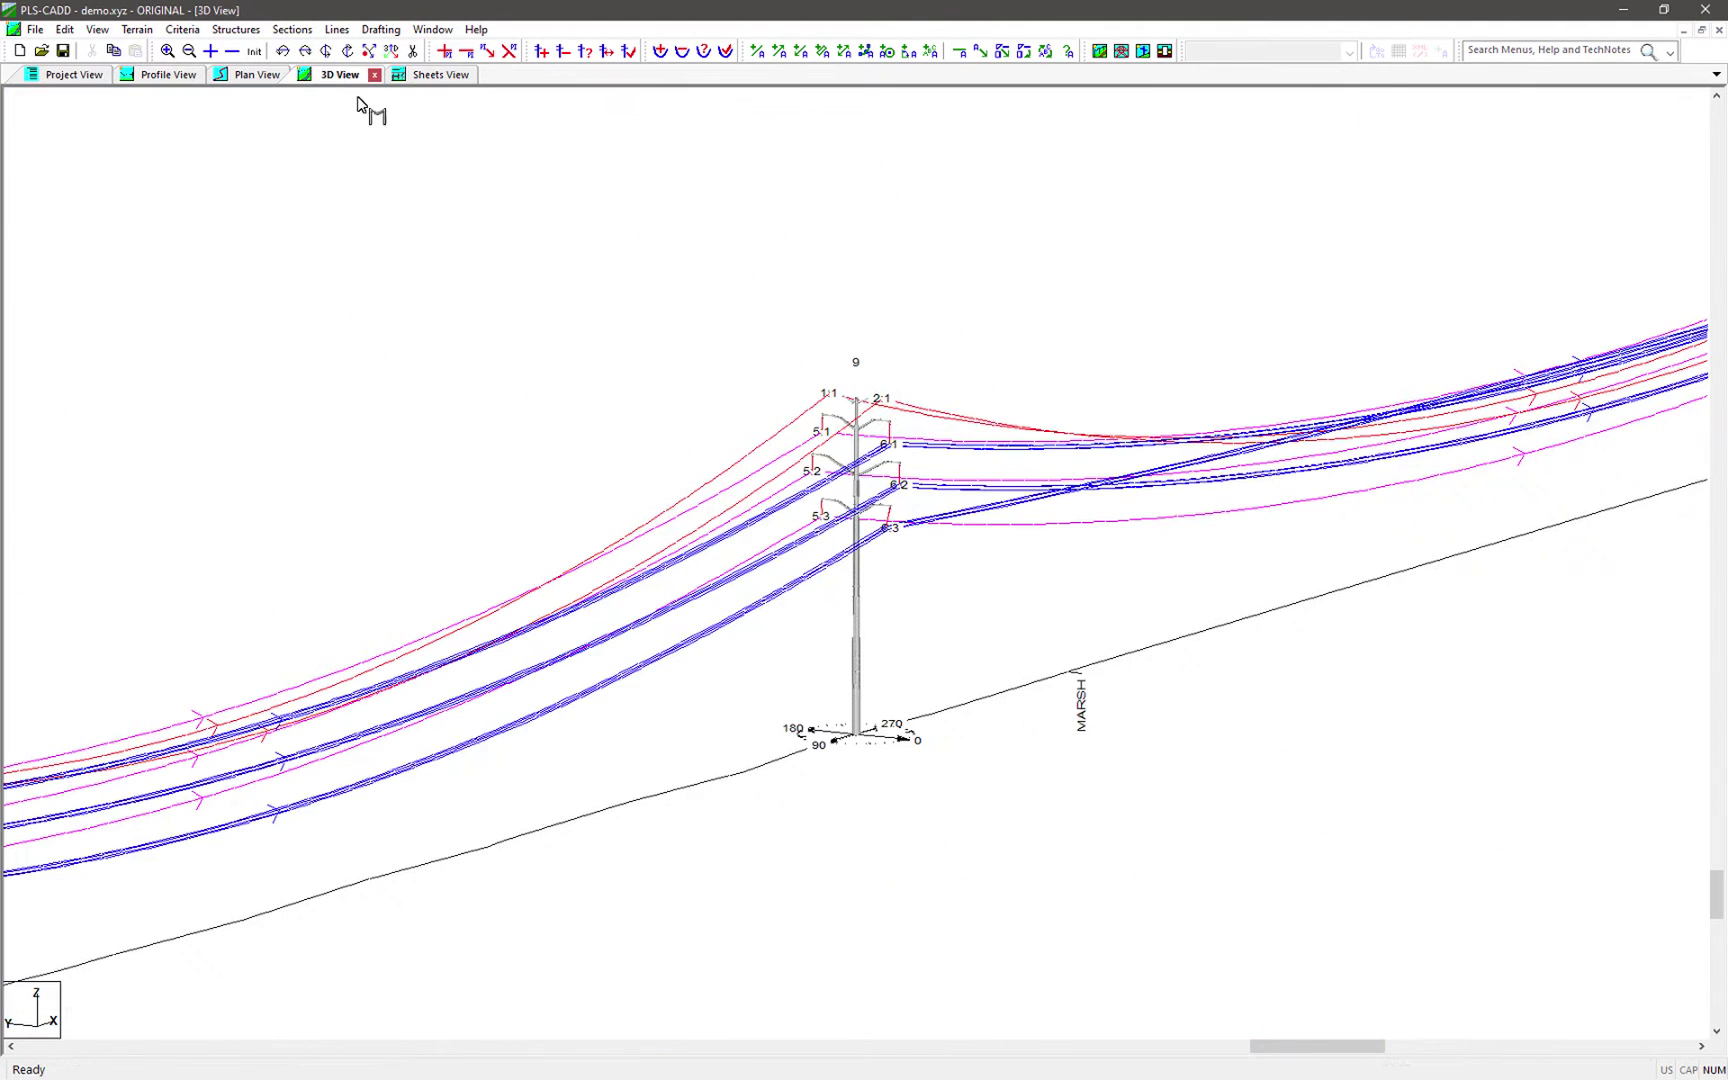
{"action": "scroll", "coordinate": [930, 510], "scroll_direction": "up", "scroll_amount": 2}
{"action": "scroll", "coordinate": [853, 585], "scroll_direction": "up", "scroll_amount": 3}
{"action": "left_click_drag", "start_coordinate": [563, 466], "coordinate": [680, 478]}
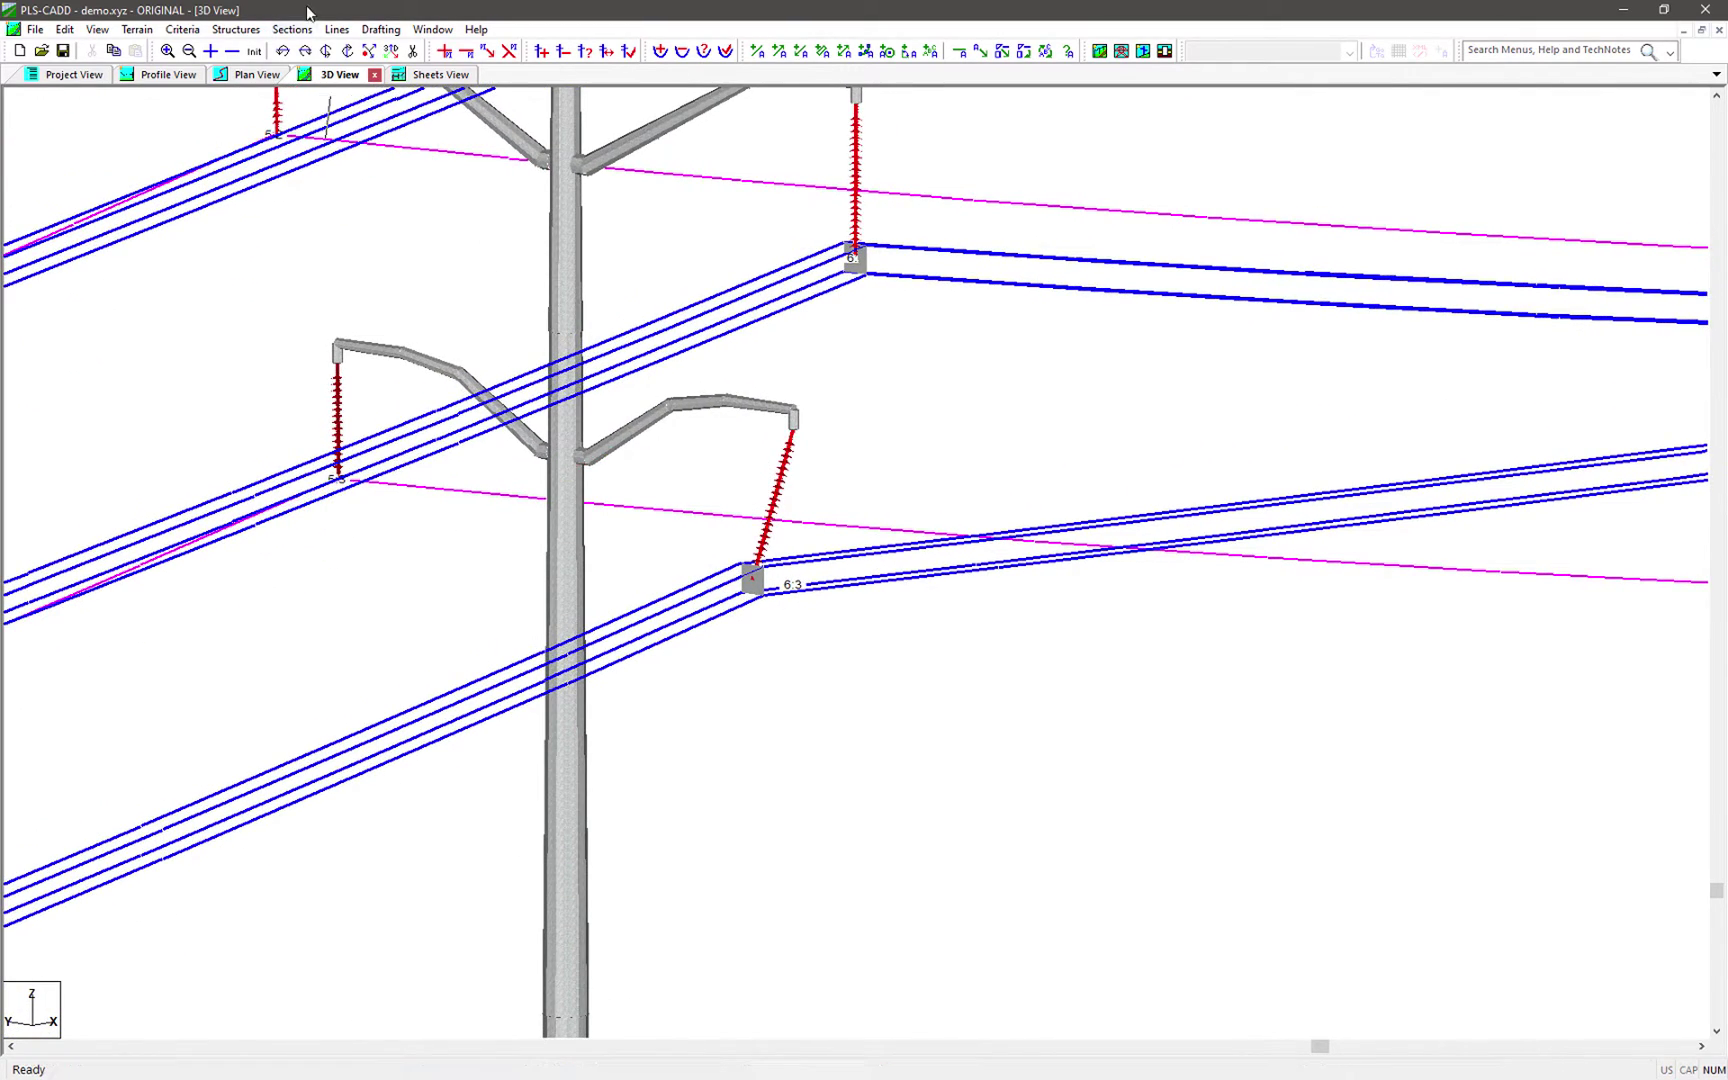
{"action": "left_click", "coordinate": [290, 29]}
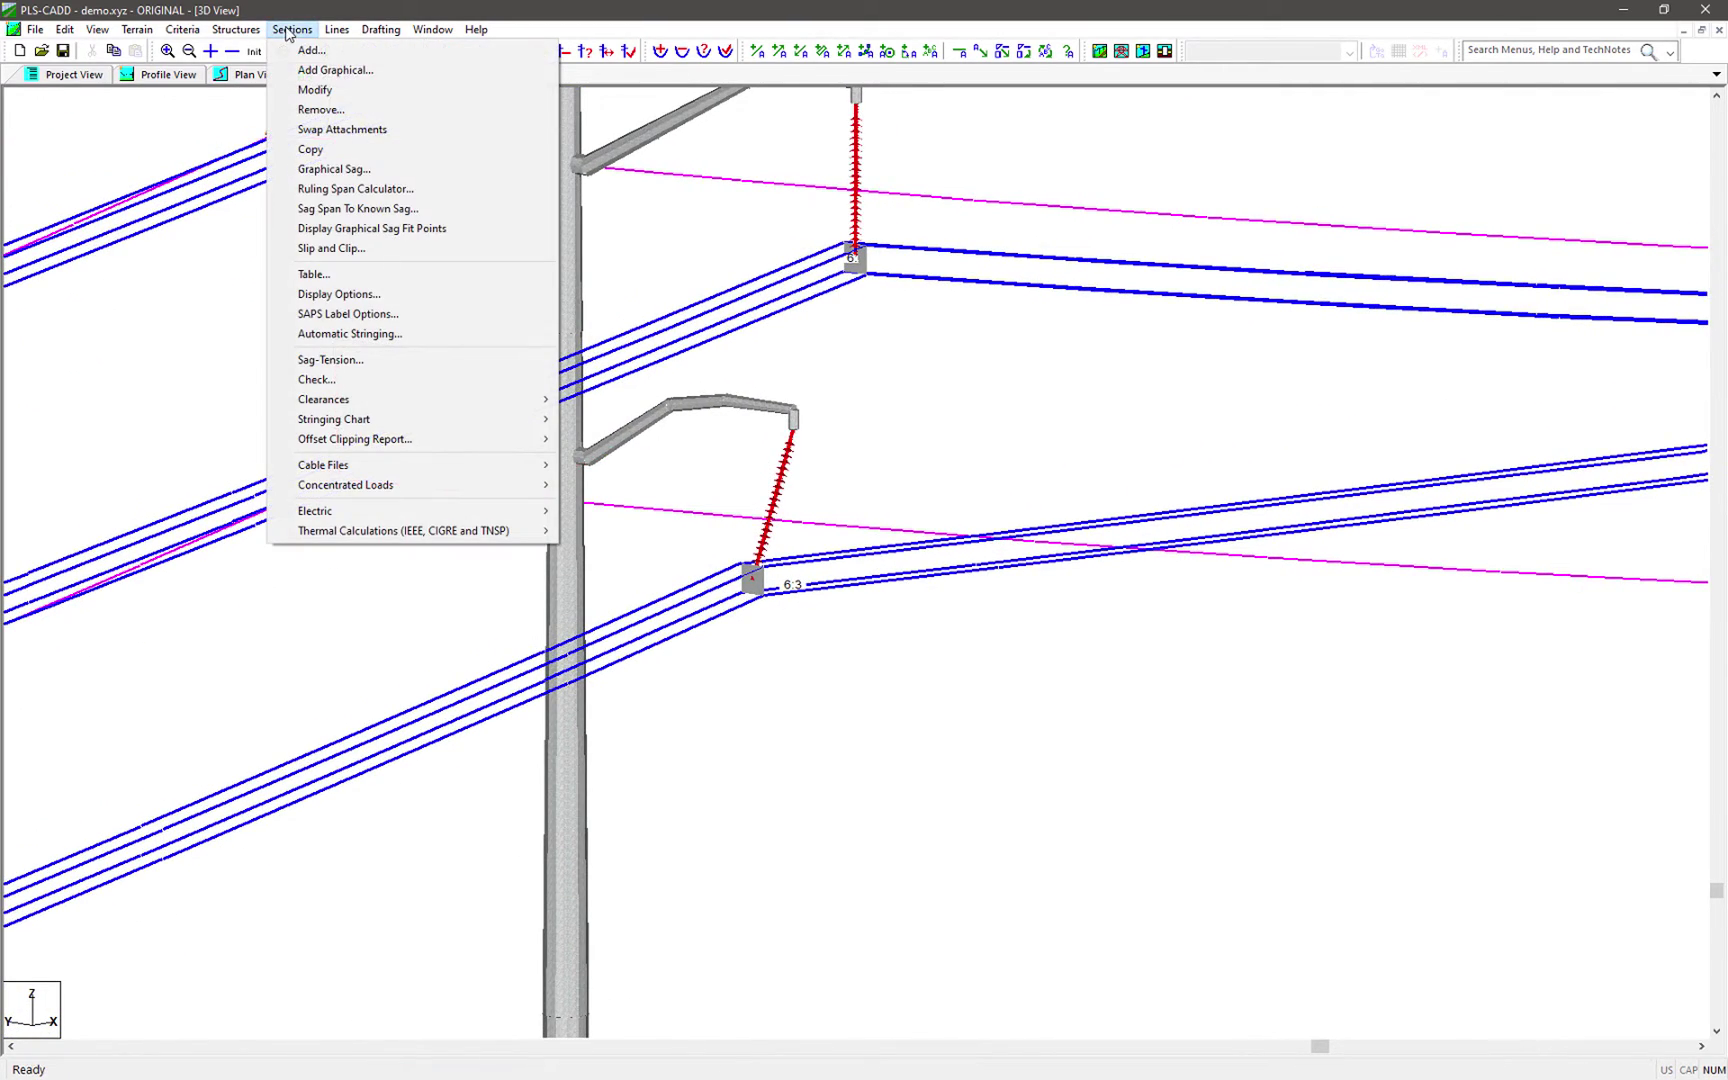
Step: Turn on suspension insulator swing angle labels in the SAPS Label Options
{"action": "left_click", "coordinate": [405, 314]}
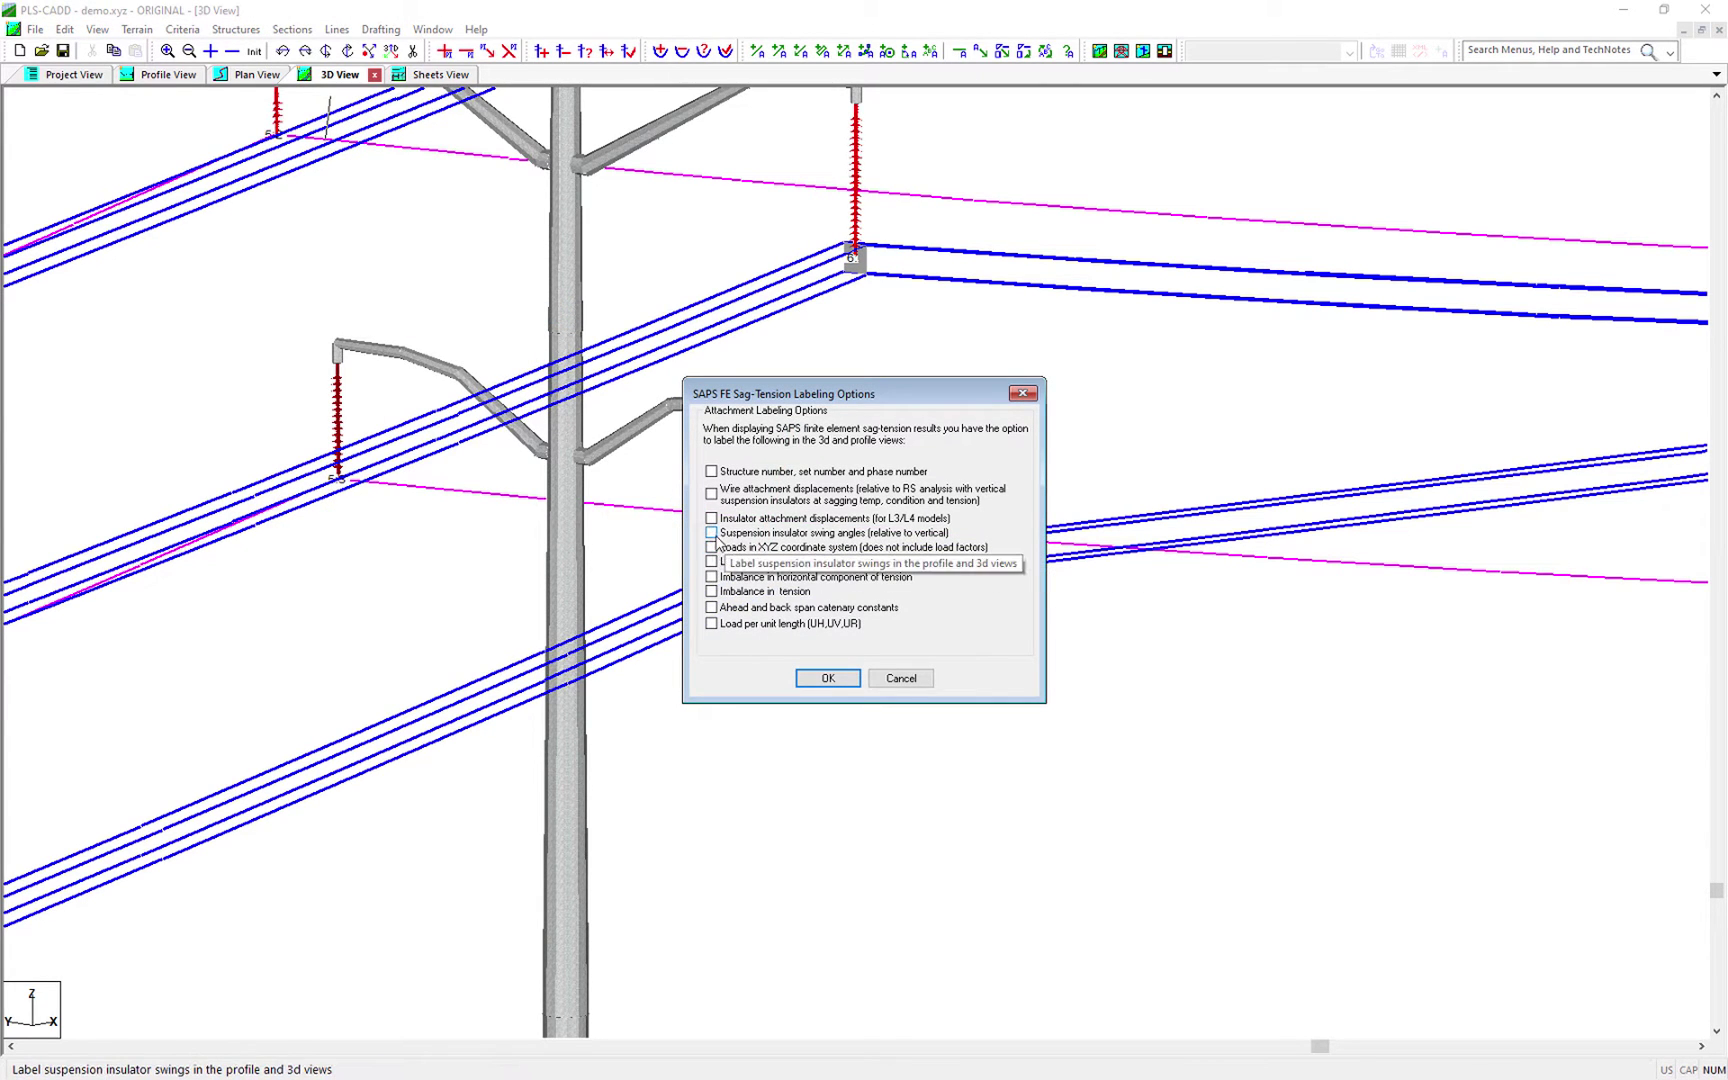
{"action": "left_click", "coordinate": [712, 534]}
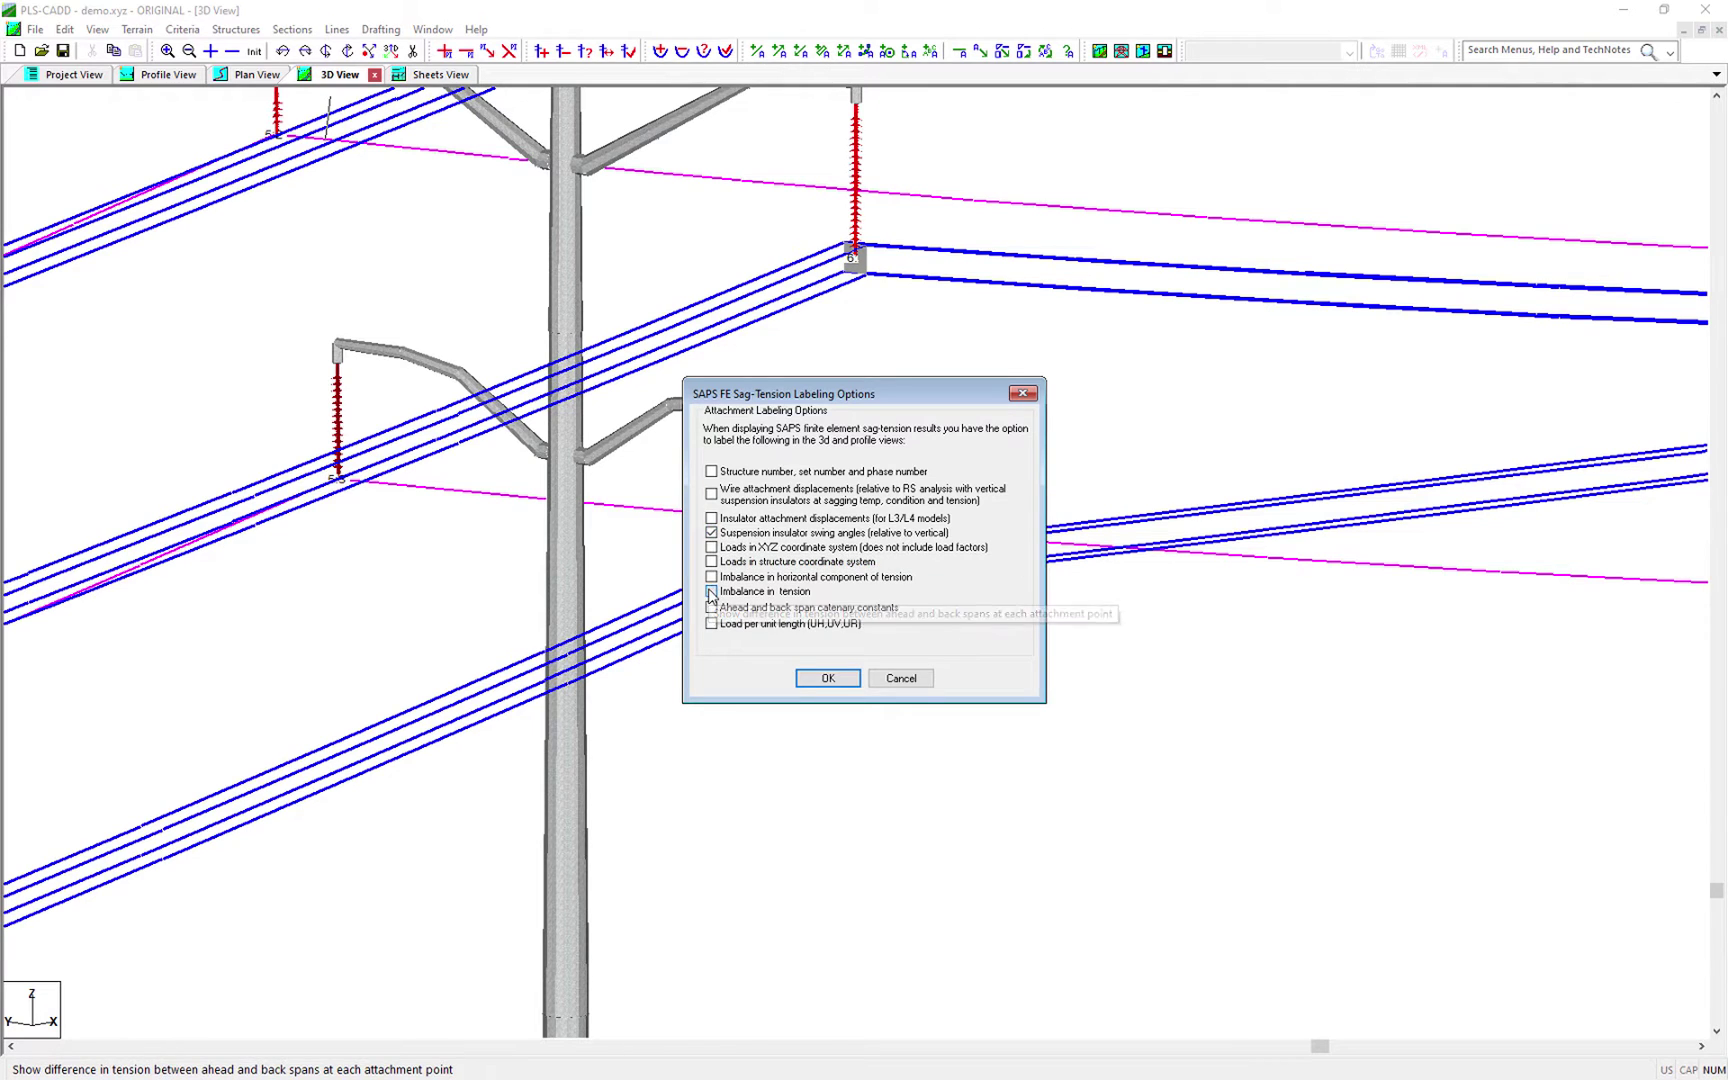
{"action": "left_click", "coordinate": [826, 679]}
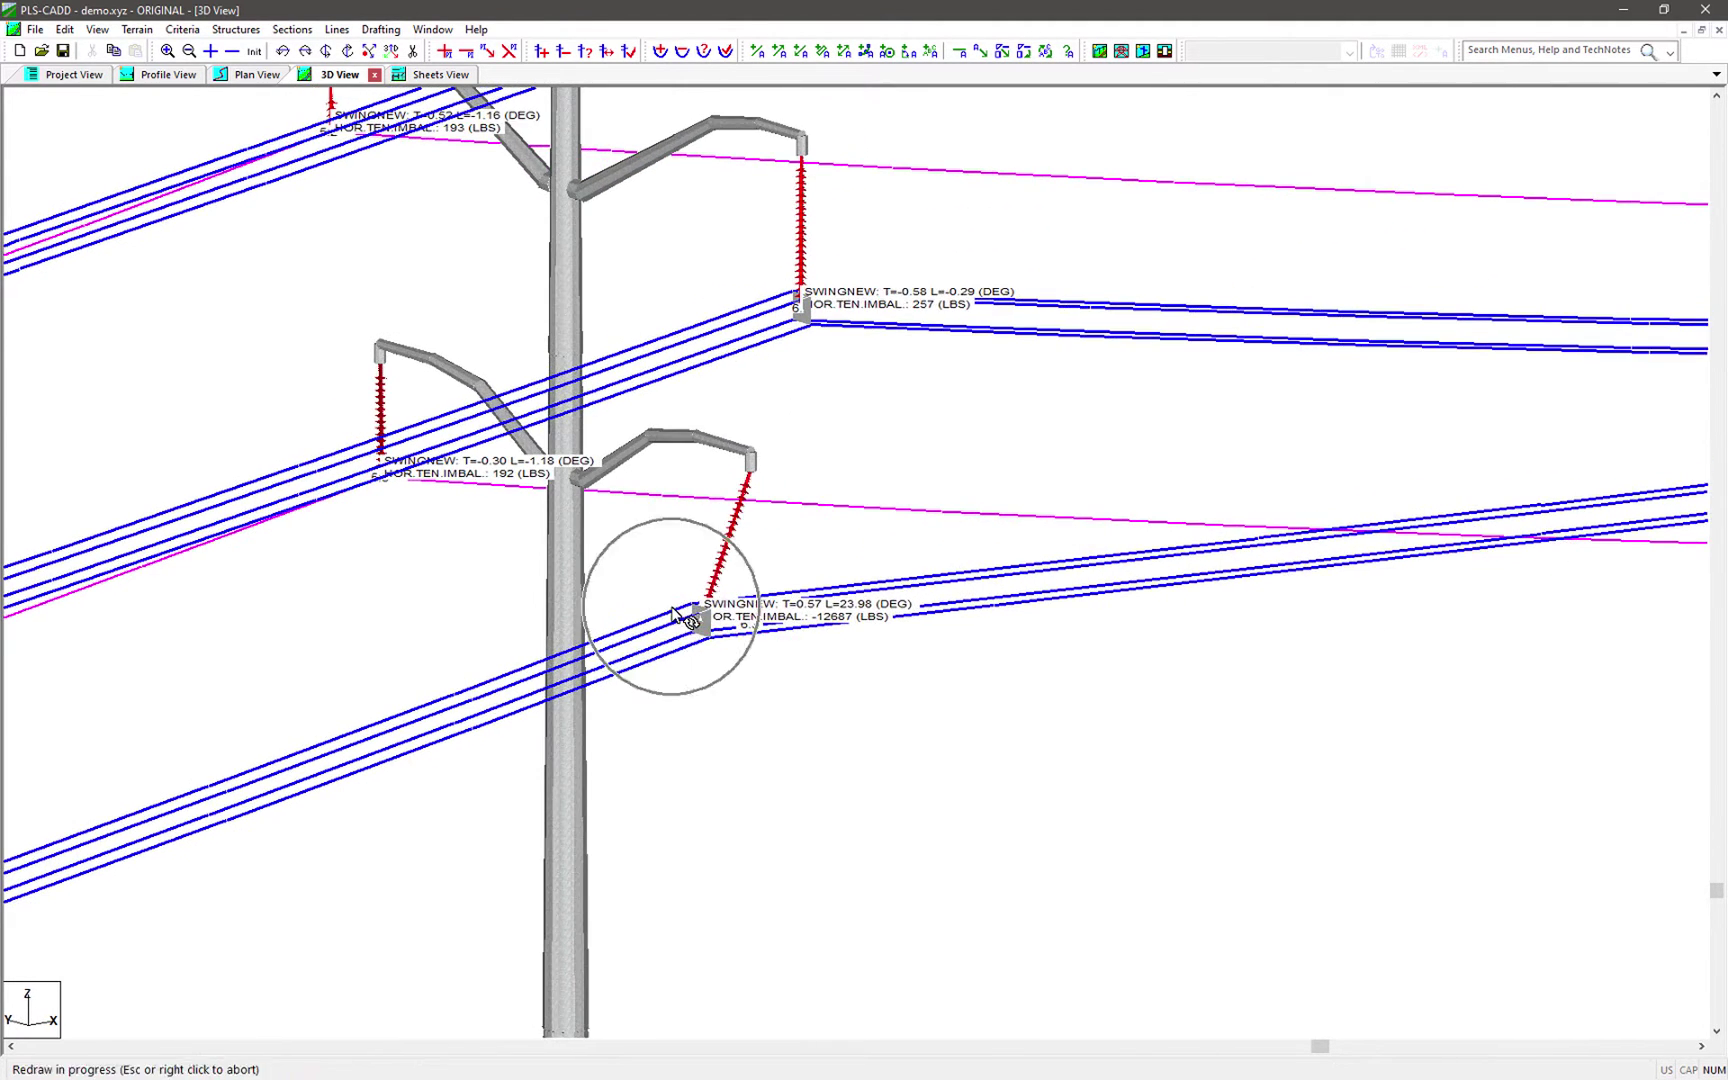
{"action": "left_click", "coordinate": [771, 656]}
Step: Reopen the Structure Loads Criteria table
{"action": "left_click", "coordinate": [200, 32]}
{"action": "left_click", "coordinate": [322, 279]}
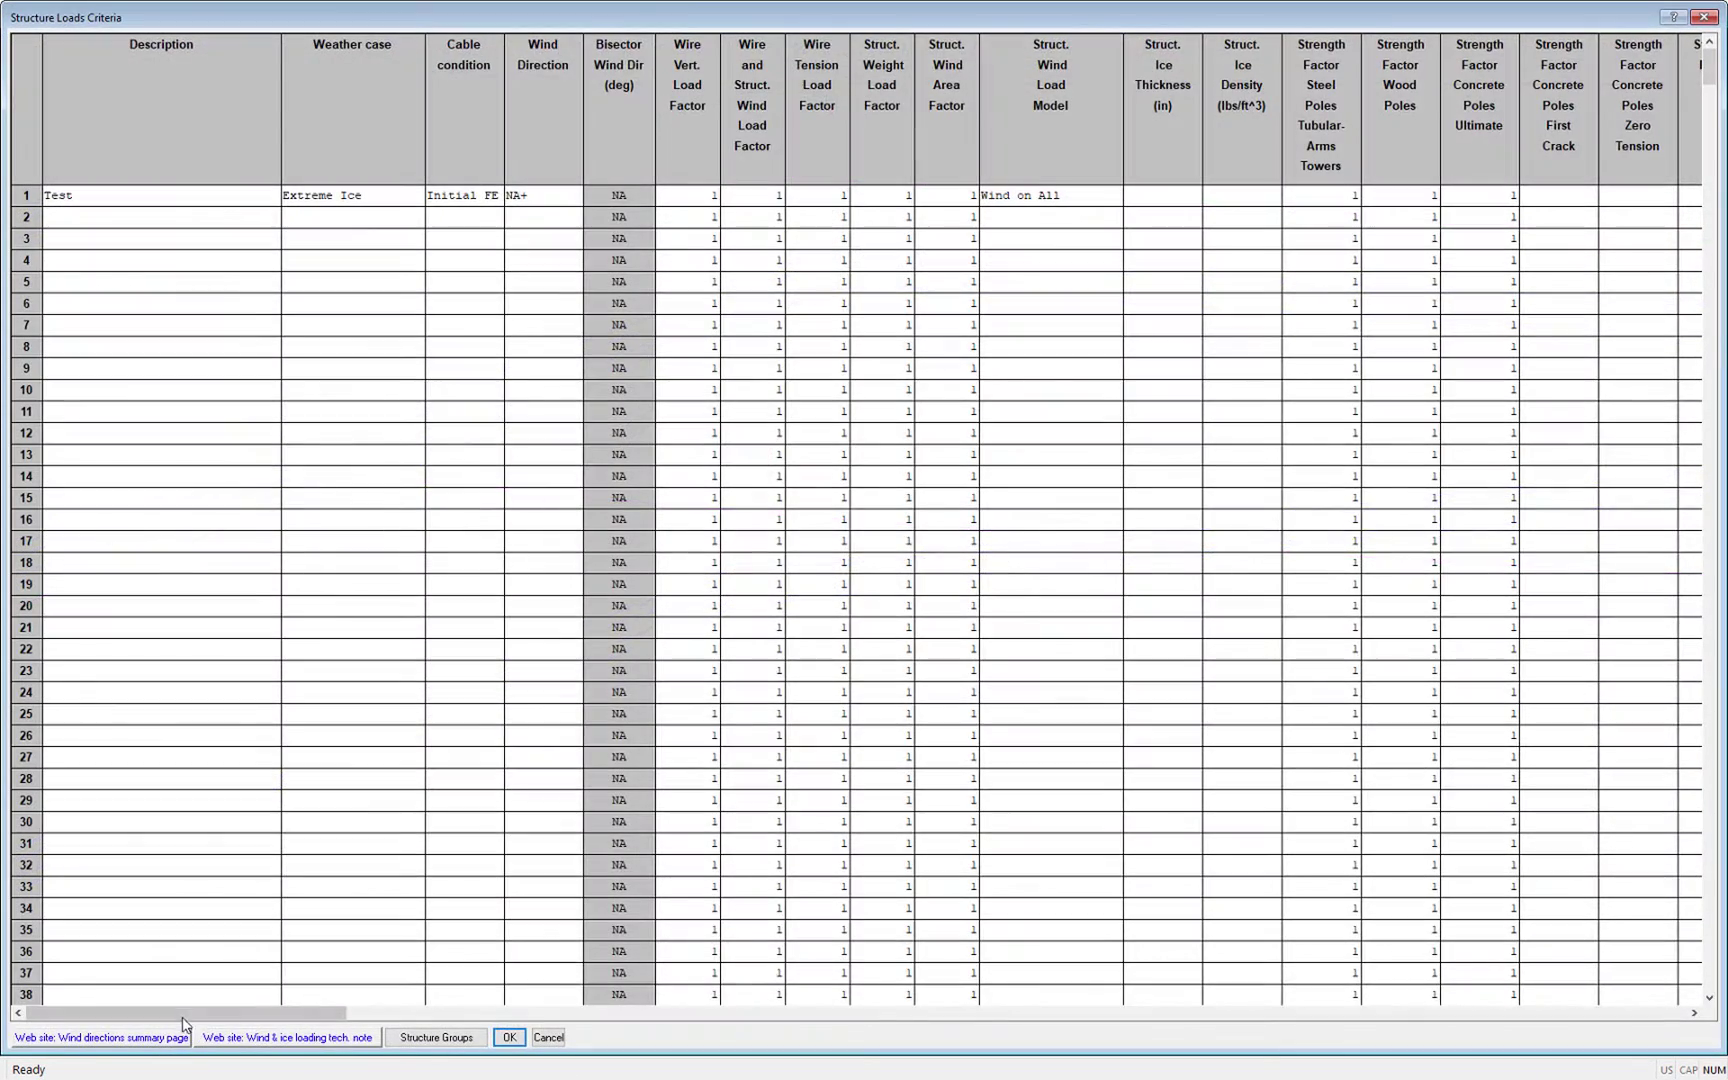
{"action": "left_click_drag", "start_coordinate": [212, 1012], "coordinate": [684, 1058]}
Step: Change row 1's Command #1 to 'Rotate wire coord. system clockwise after sag-tension'
{"action": "left_click", "coordinate": [584, 198]}
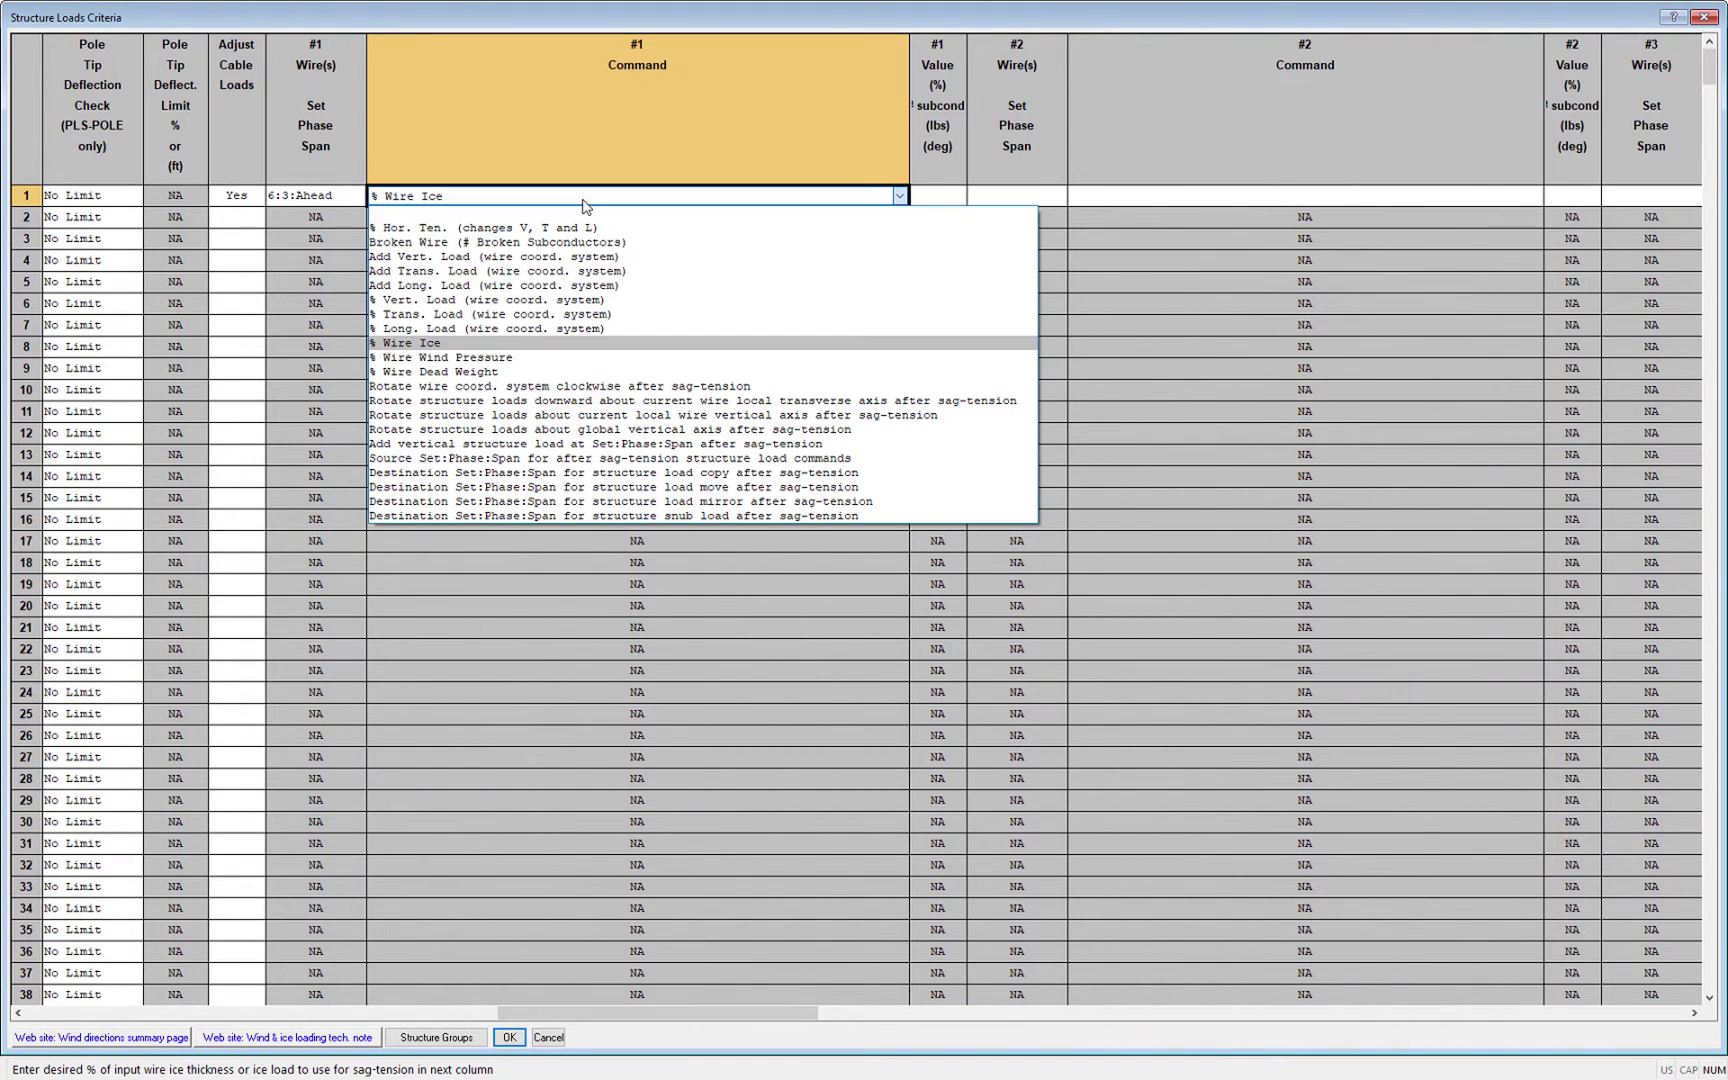
{"action": "left_click", "coordinate": [581, 388]}
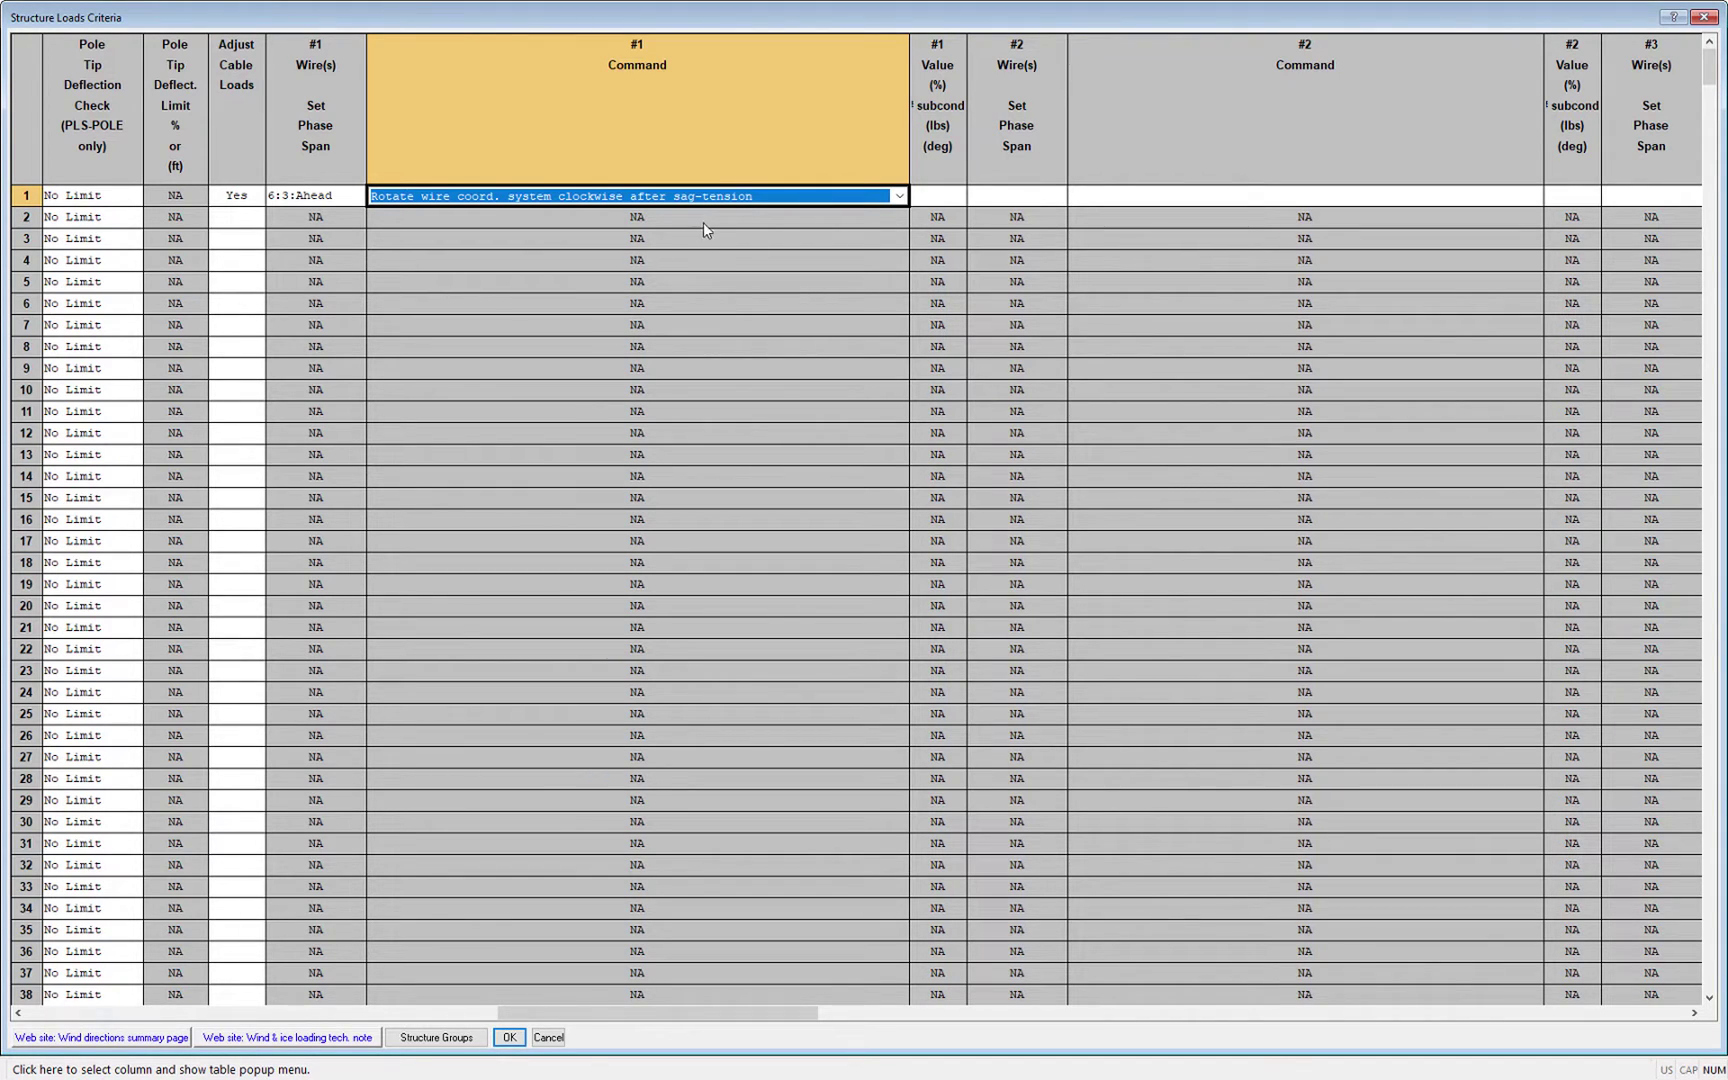
Step: Display the full dropdown of load commands for row 1's #1 Command
{"action": "left_click", "coordinate": [898, 198]}
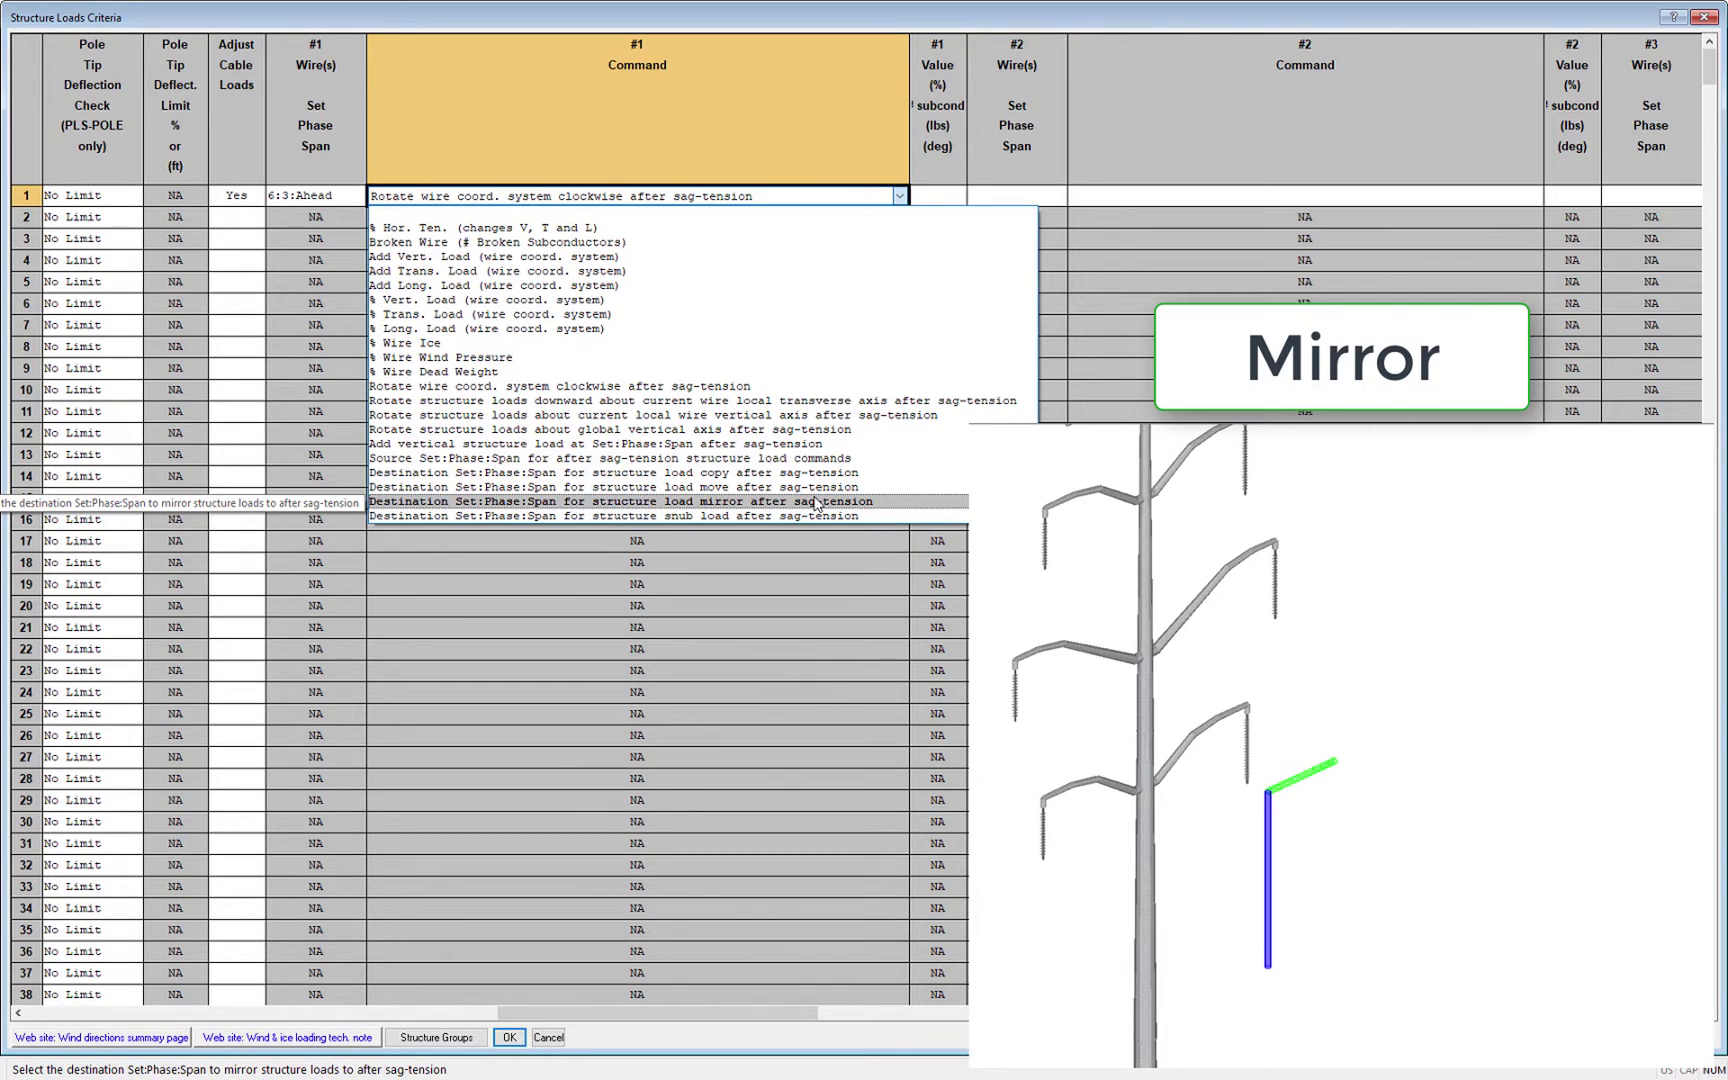
Step: Set row 1's Adjust Cable Loads to No and check the 3D view behind the table
{"action": "key", "text": "Escape"}
{"action": "left_click", "coordinate": [238, 195]}
{"action": "left_click", "coordinate": [241, 198]}
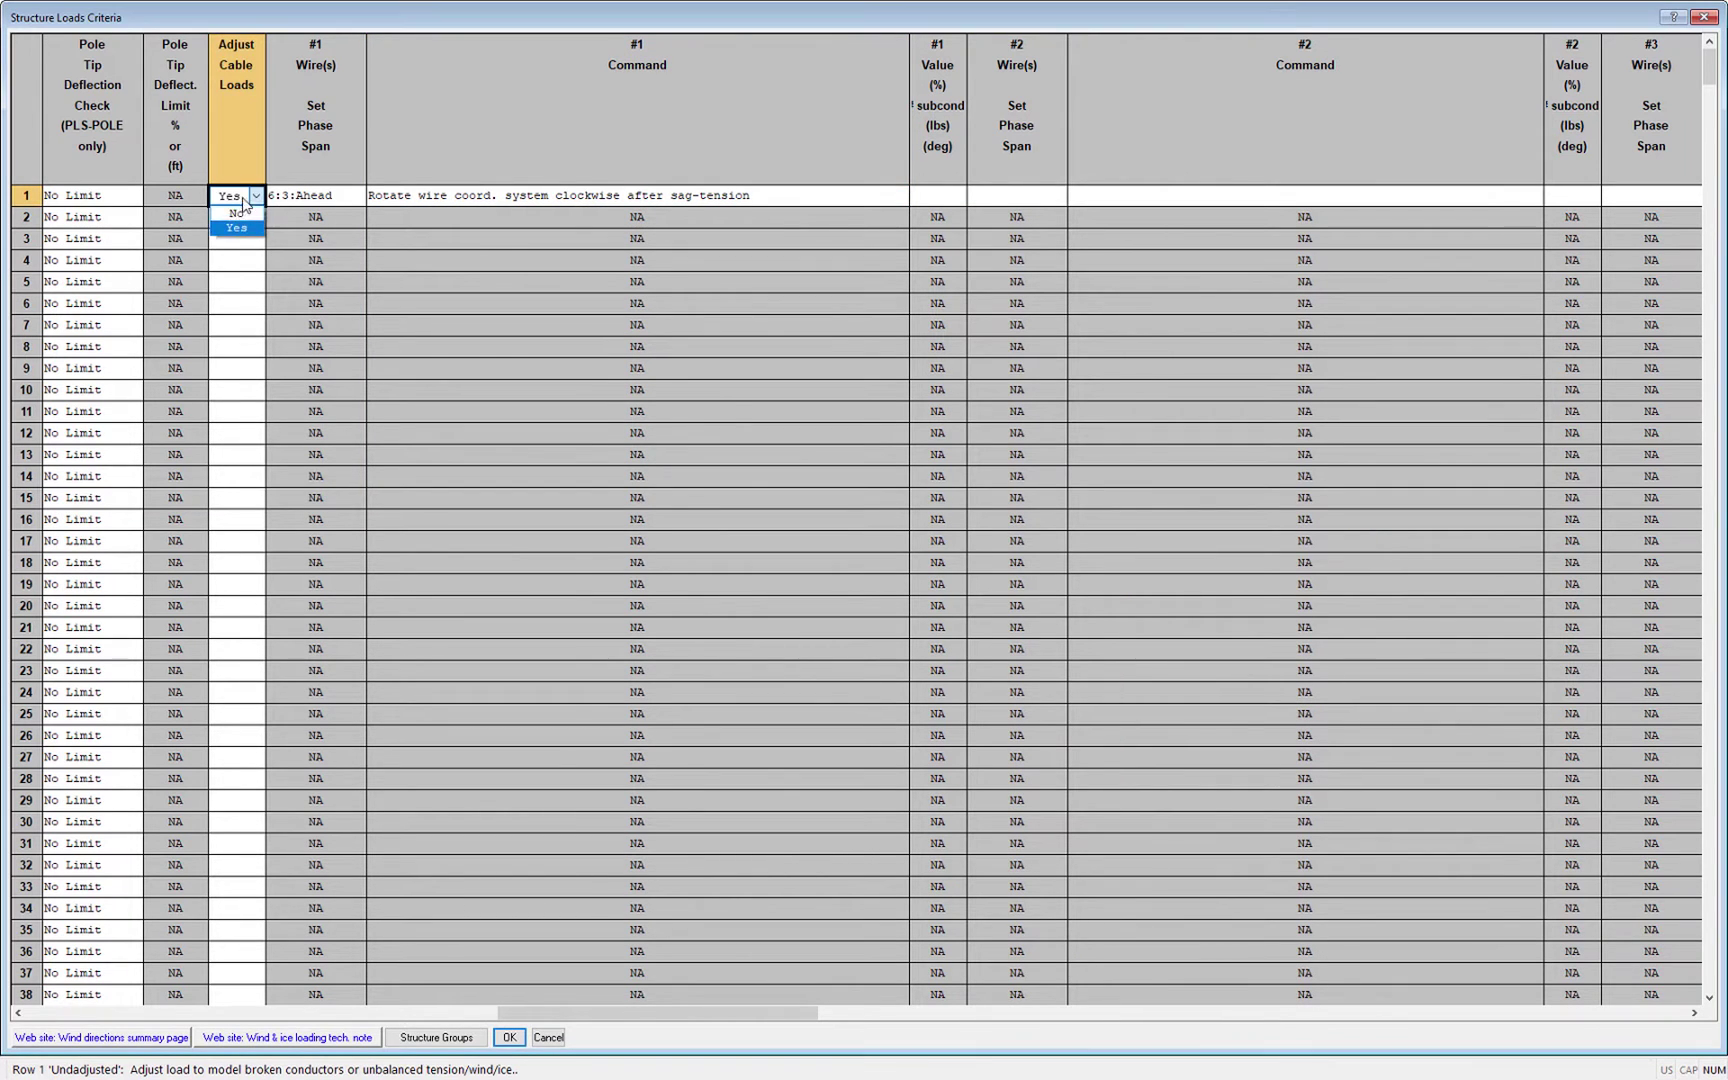
{"action": "left_click", "coordinate": [238, 227]}
{"action": "left_click_drag", "start_coordinate": [548, 1012], "coordinate": [25, 940]}
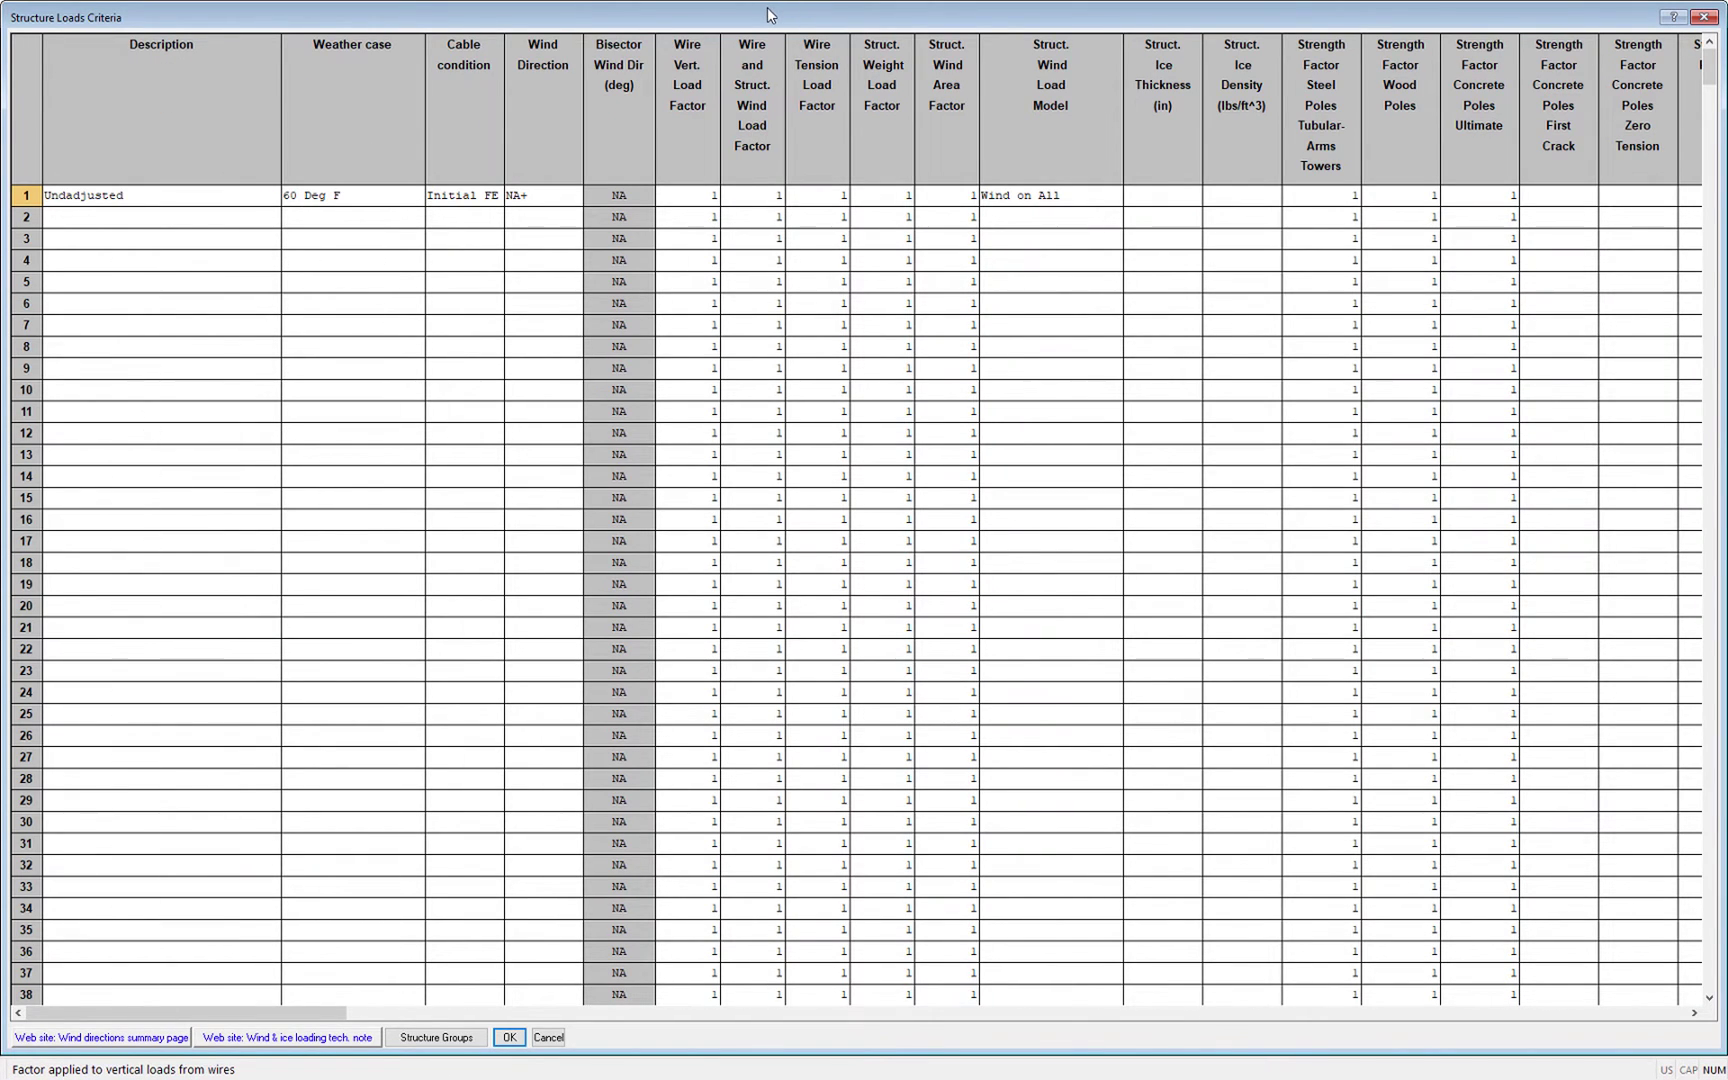
{"action": "left_click_drag", "start_coordinate": [767, 7], "coordinate": [771, 807]}
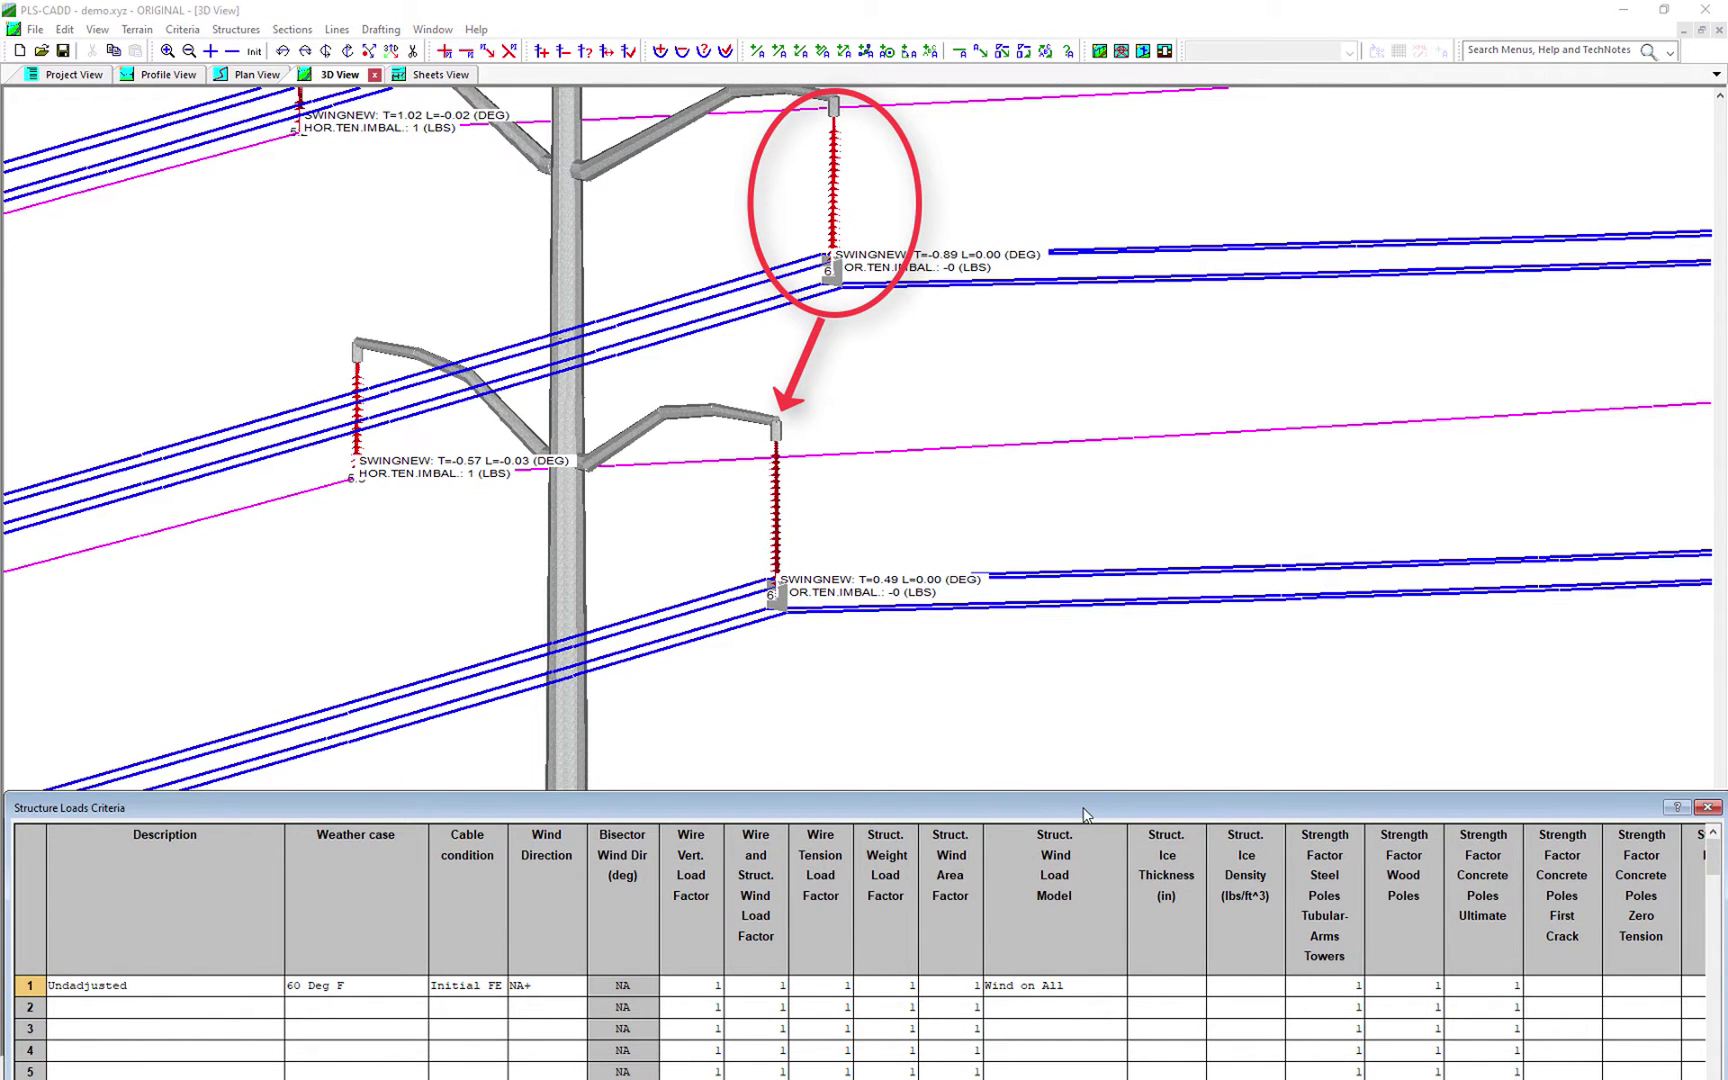
{"action": "left_click_drag", "start_coordinate": [1083, 815], "coordinate": [1082, 26]}
Step: Copy the row 1 load case into row 2 and rename it Adjusted
{"action": "left_click", "coordinate": [30, 206]}
{"action": "right_click", "coordinate": [37, 213]}
{"action": "left_click", "coordinate": [78, 247]}
{"action": "left_click", "coordinate": [30, 226]}
{"action": "right_click", "coordinate": [37, 230]}
{"action": "left_click", "coordinate": [78, 283]}
{"action": "left_click", "coordinate": [118, 227]}
{"action": "type", "text": "Adjusted"}
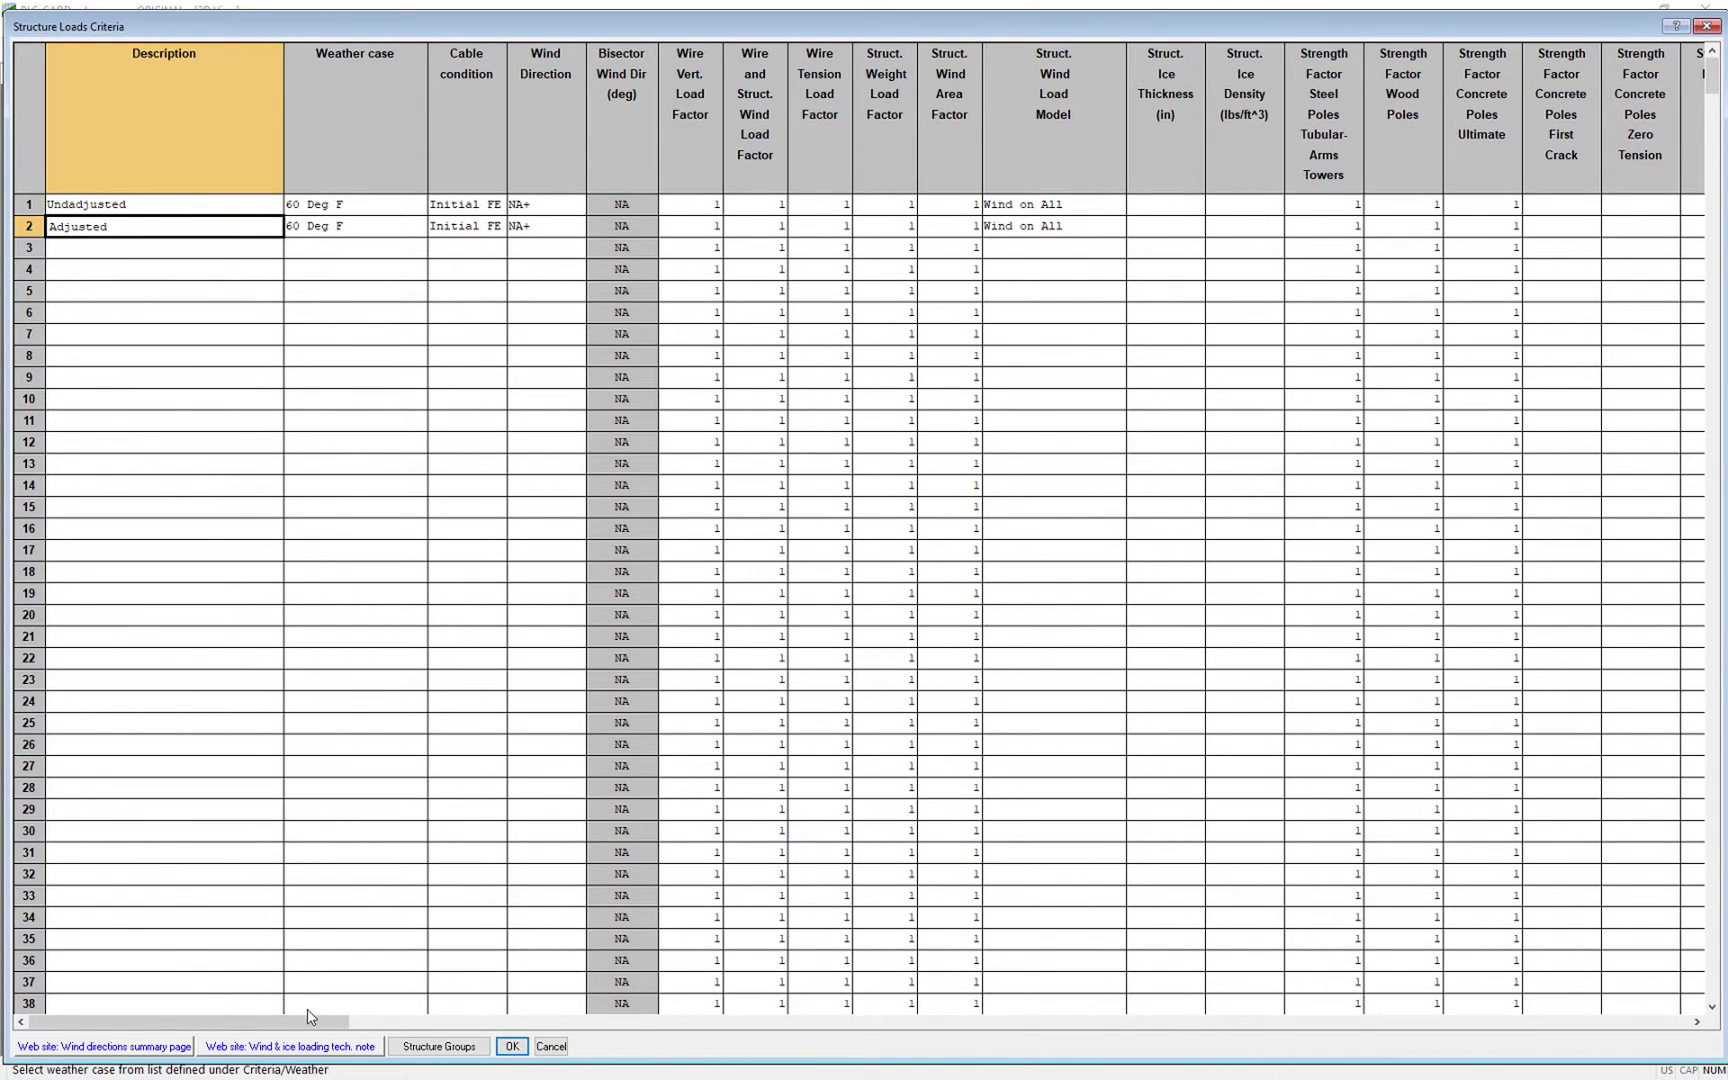
Step: Turn on Adjust Cable Loads for row 2 and make 6:2:Back the load source
{"action": "left_click_drag", "start_coordinate": [308, 1017], "coordinate": [721, 1020]}
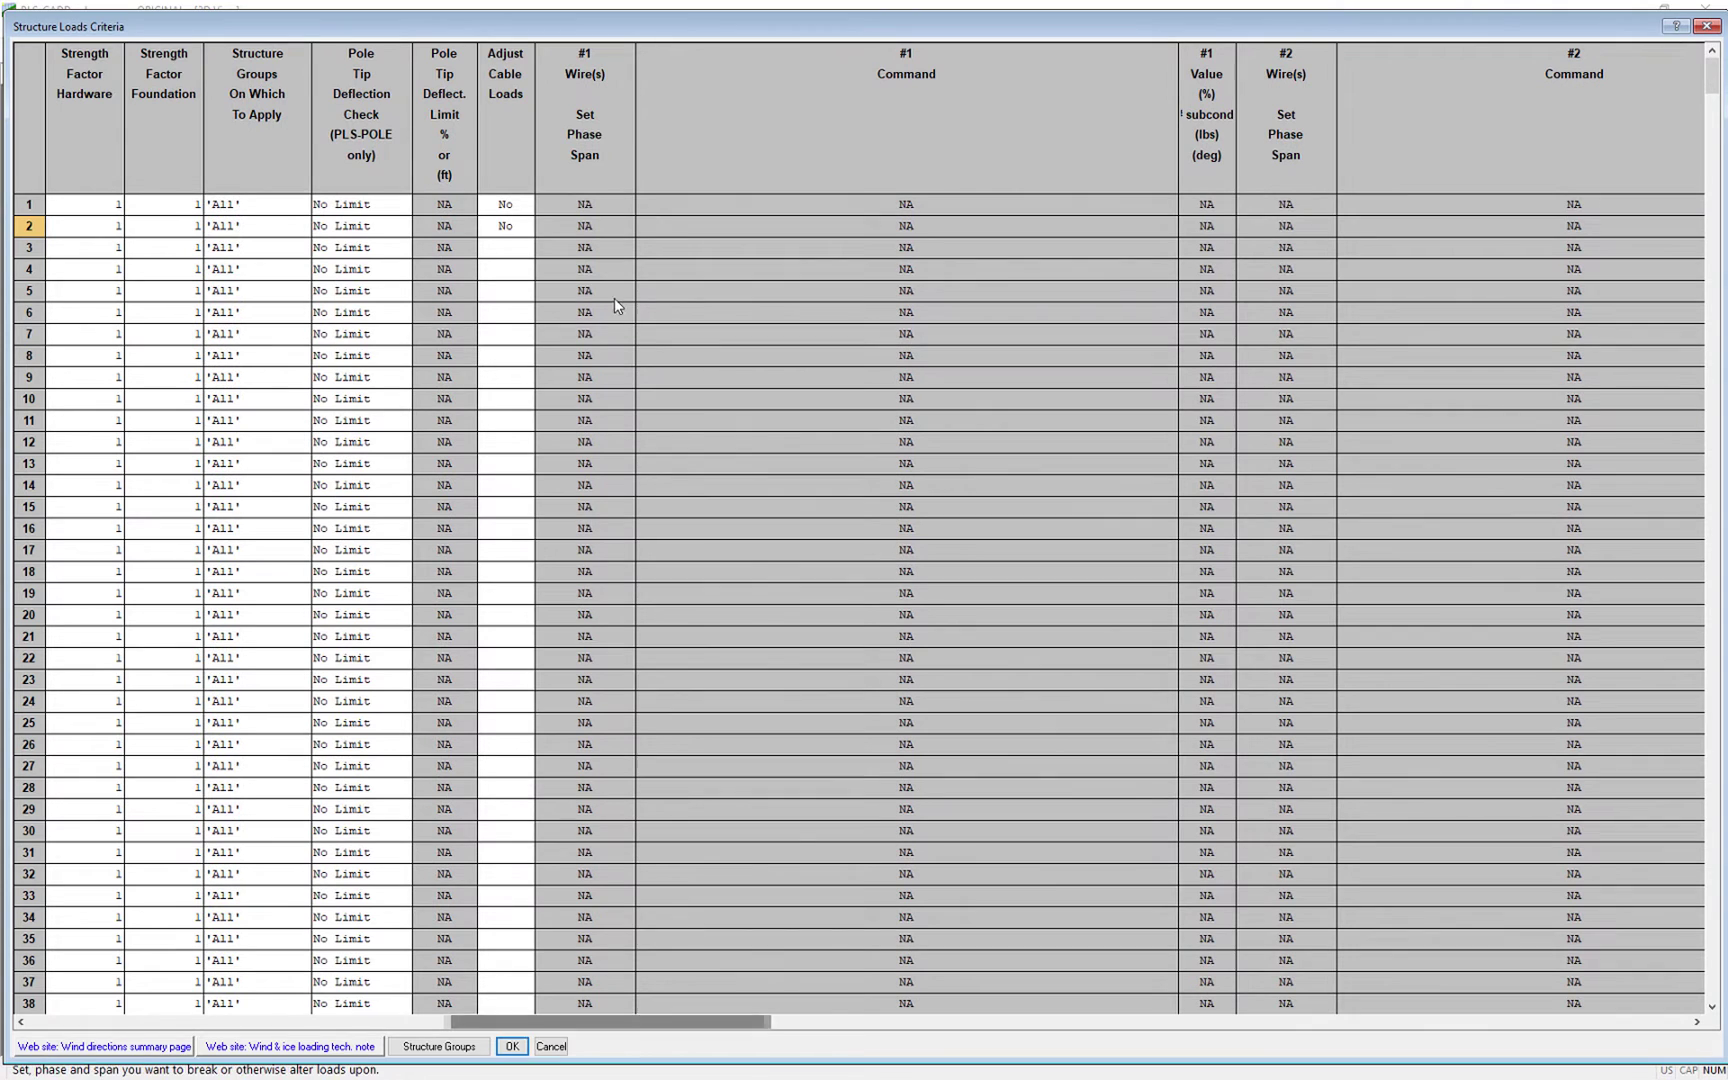
{"action": "left_click", "coordinate": [492, 228]}
{"action": "left_click", "coordinate": [512, 265]}
{"action": "left_click", "coordinate": [622, 227]}
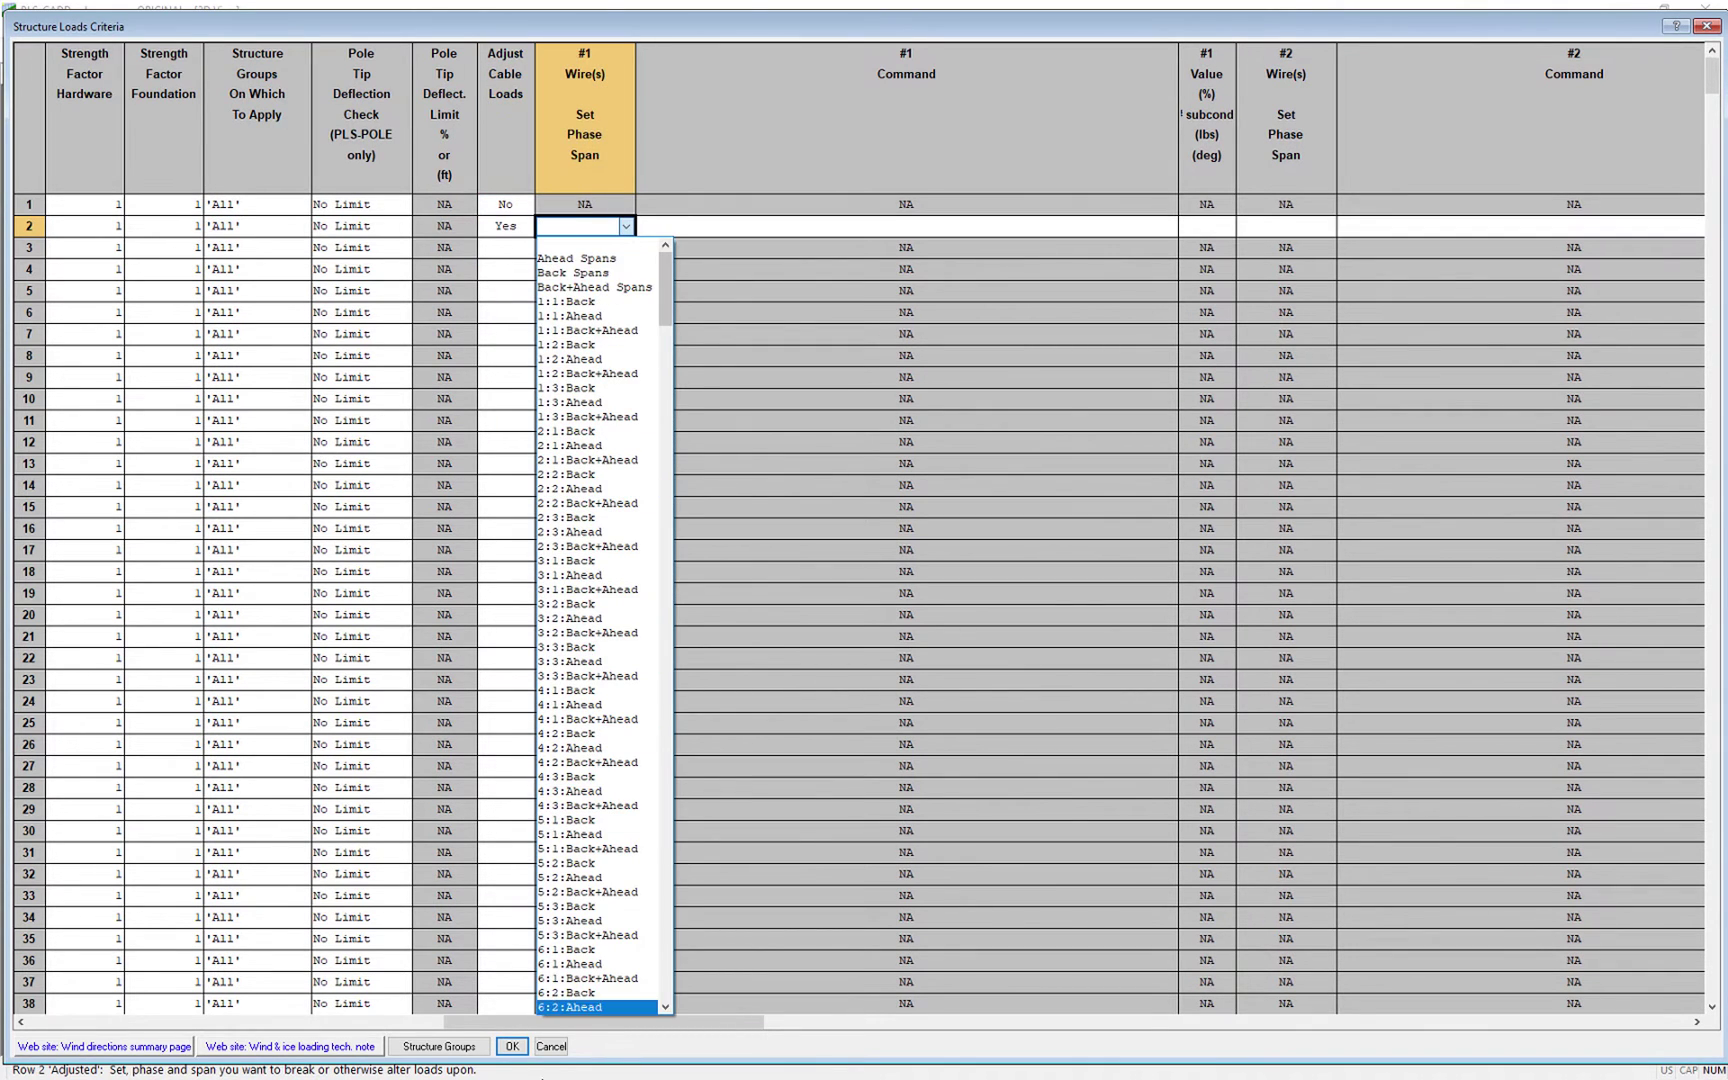
{"action": "left_click", "coordinate": [595, 993]}
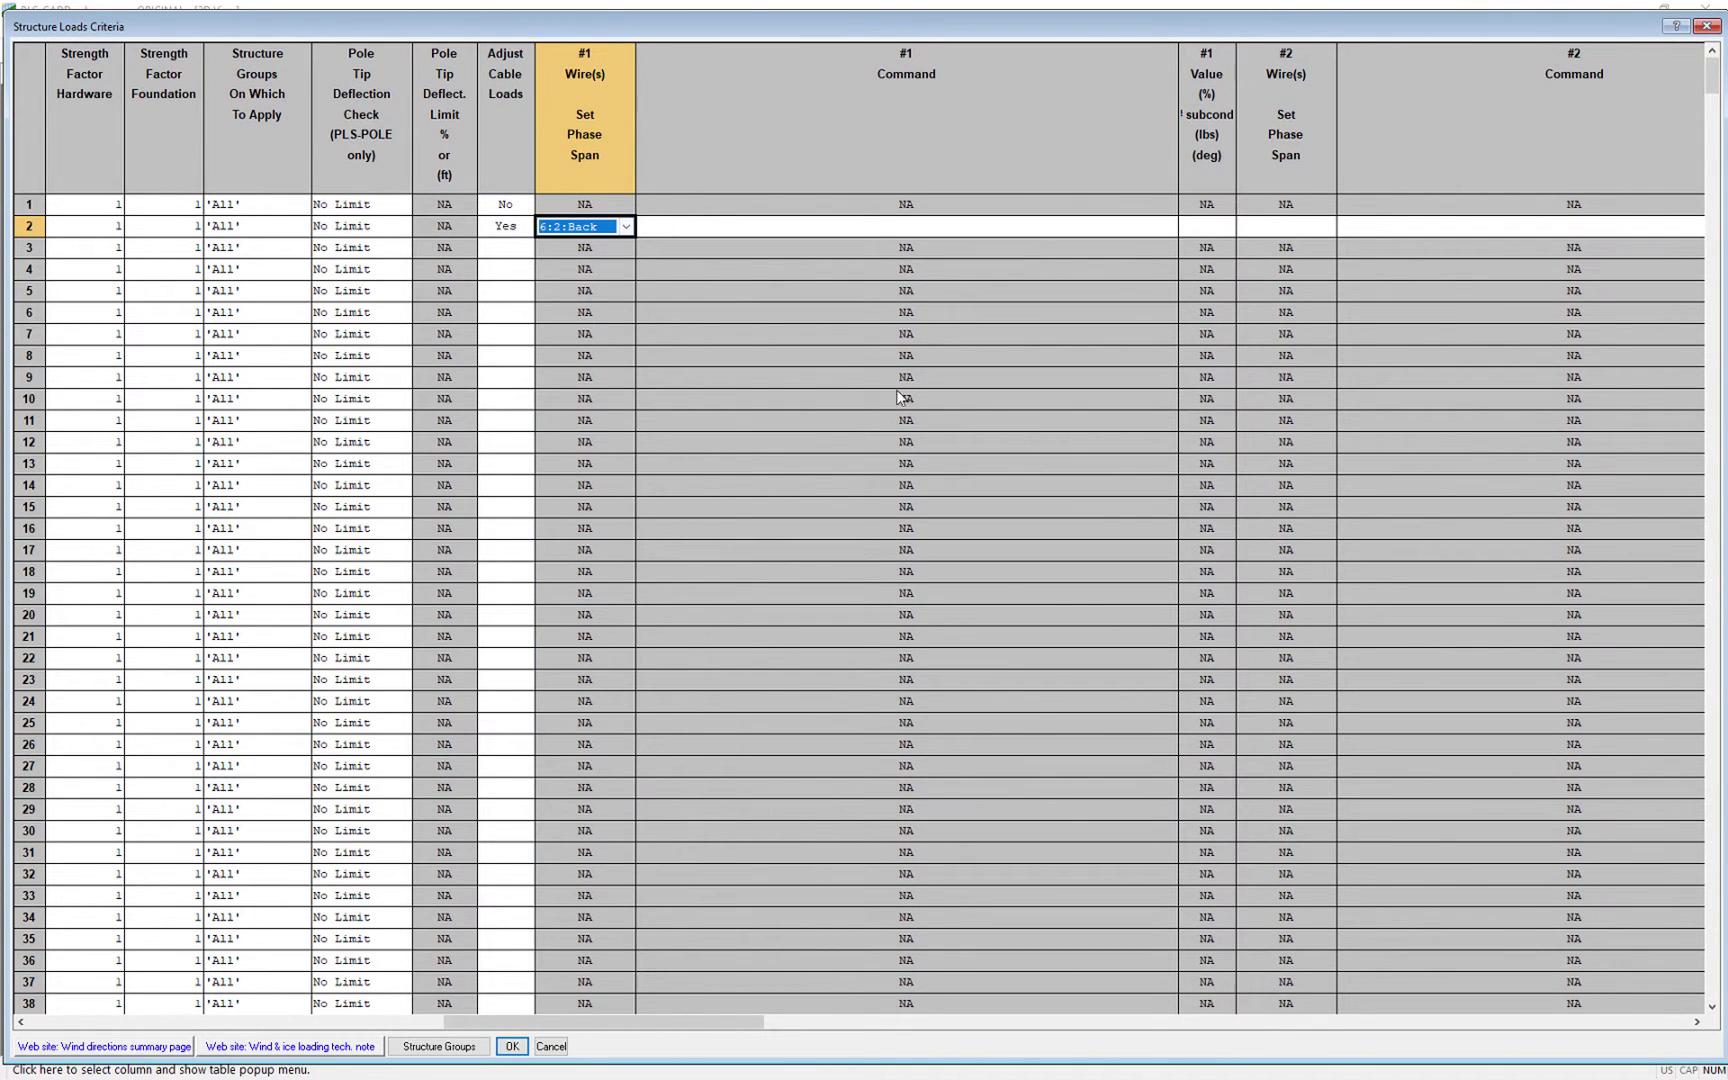
{"action": "left_click", "coordinate": [882, 224]}
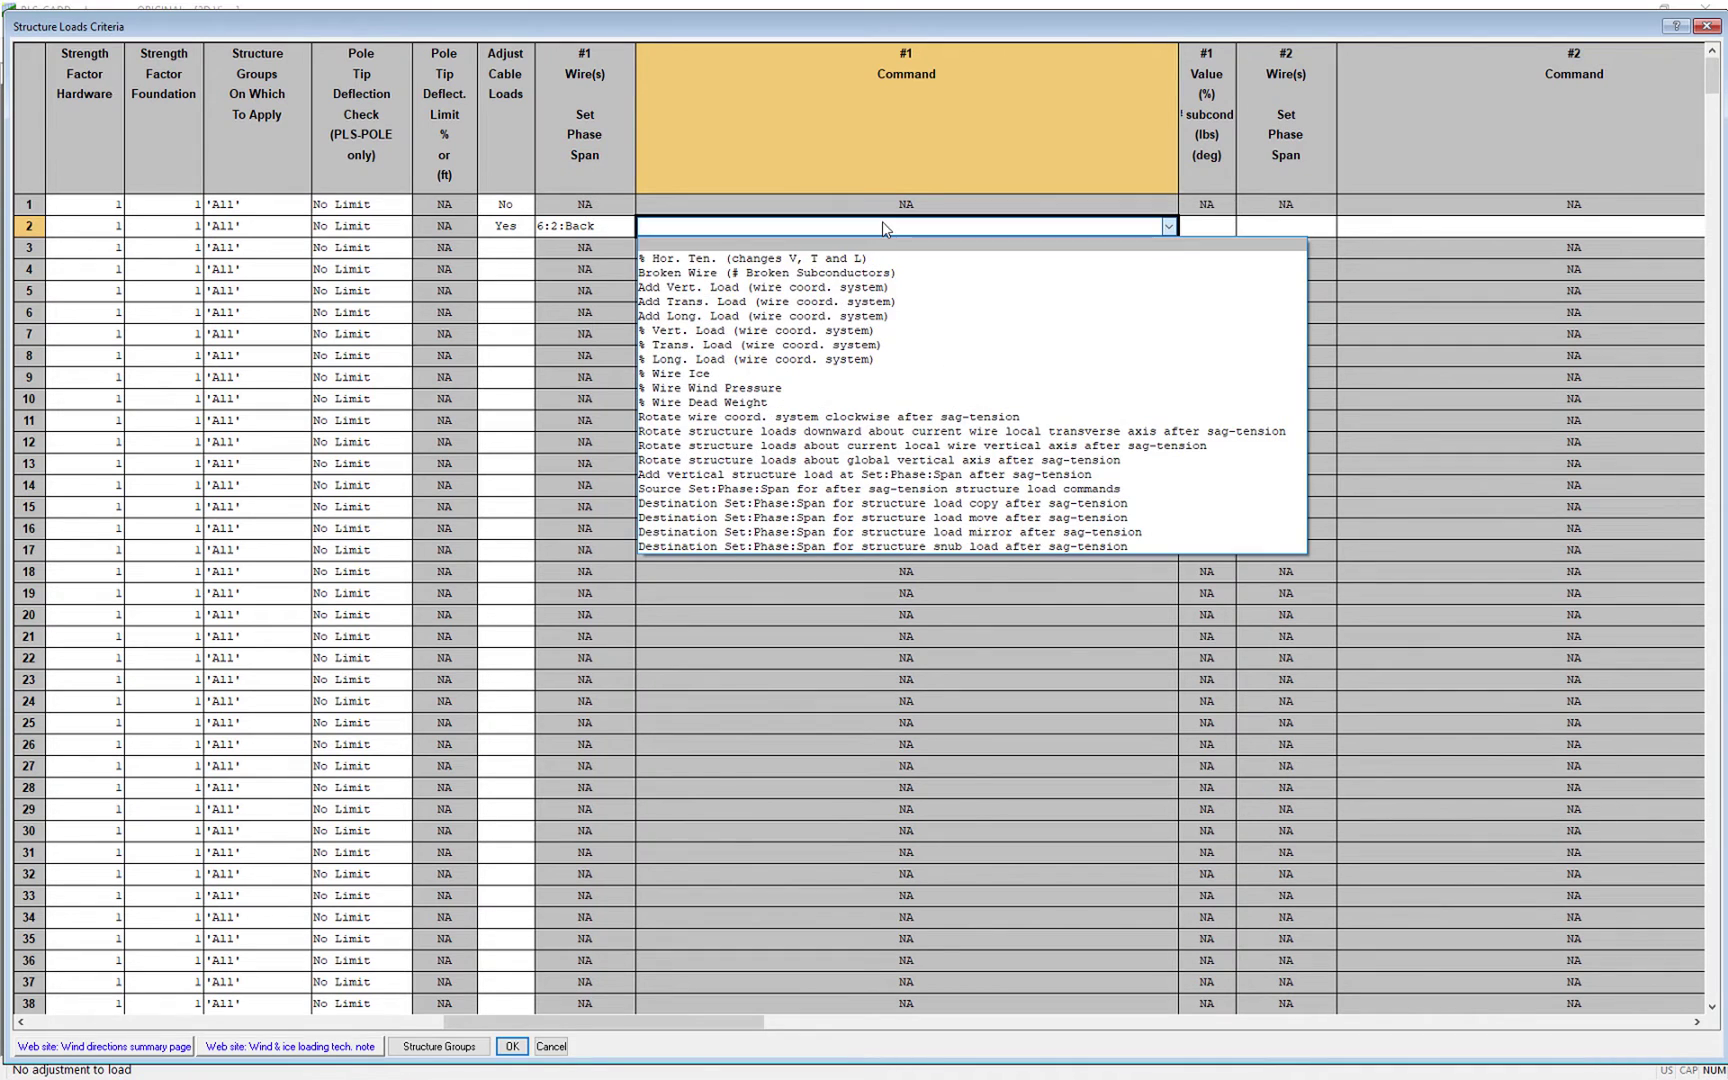
{"action": "left_click", "coordinate": [862, 489]}
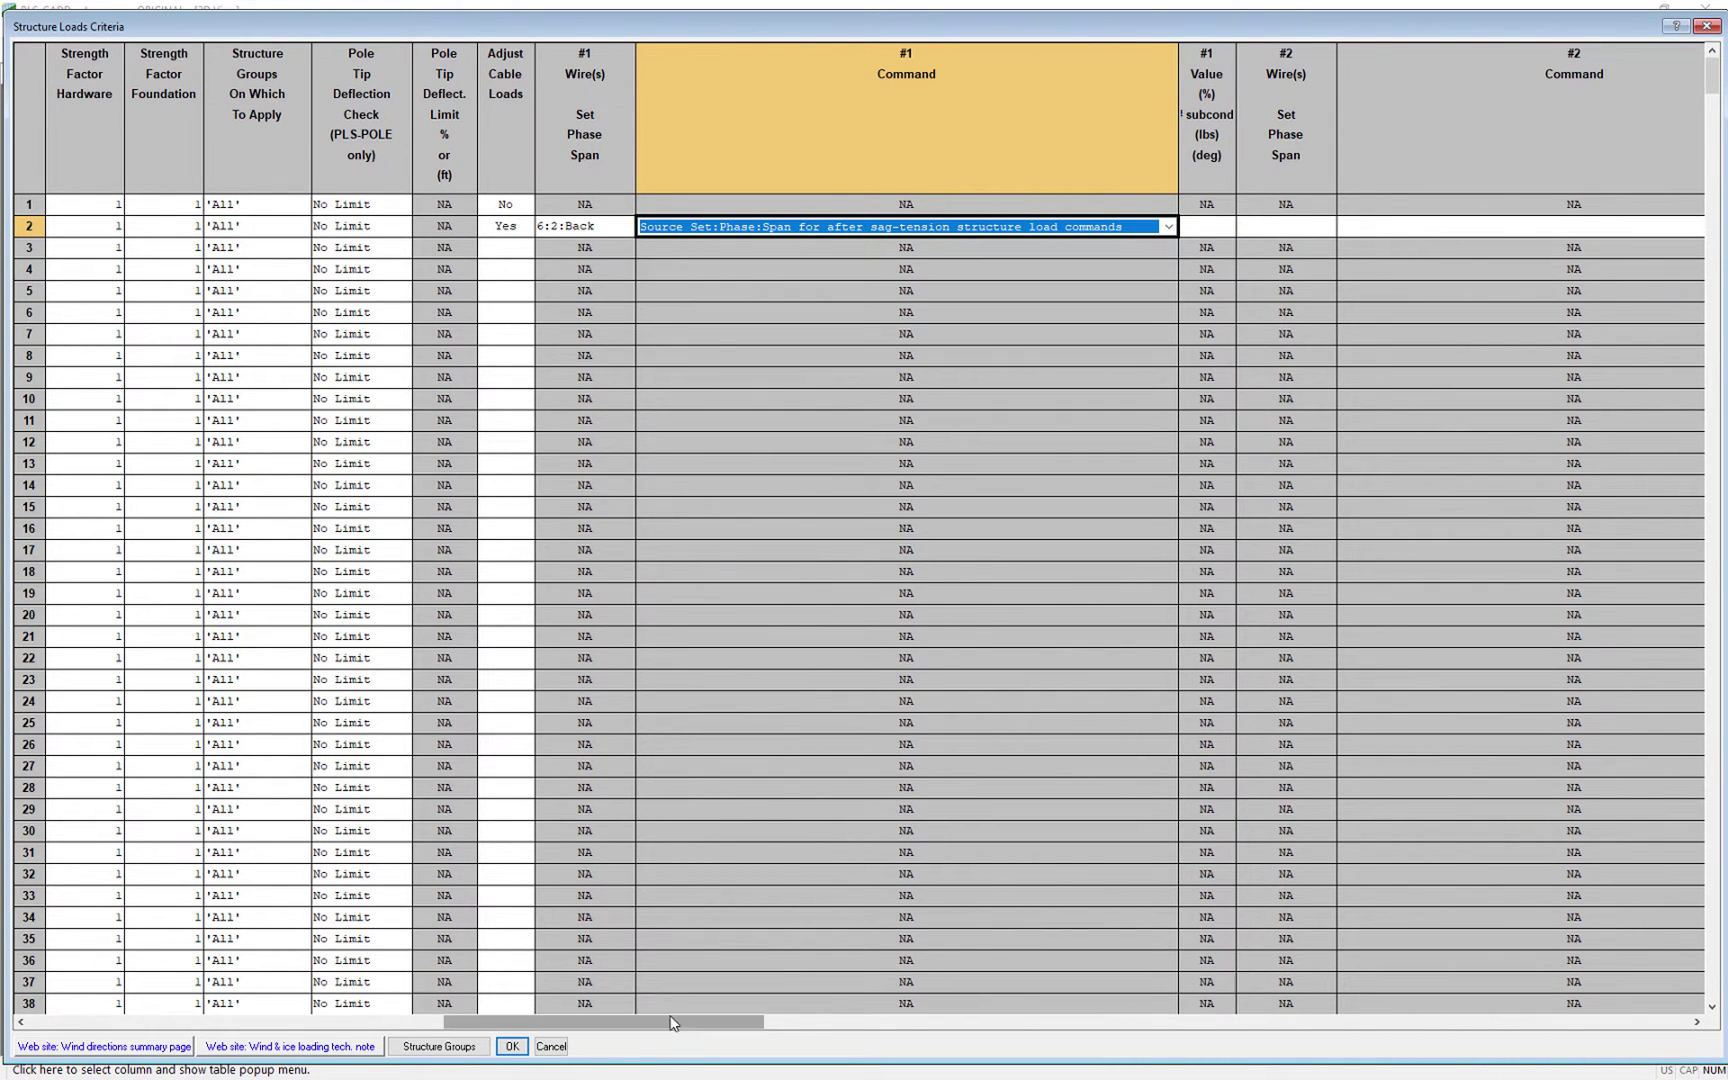
{"action": "left_click_drag", "start_coordinate": [676, 1022], "coordinate": [752, 1041]}
{"action": "key", "text": "Tab"}
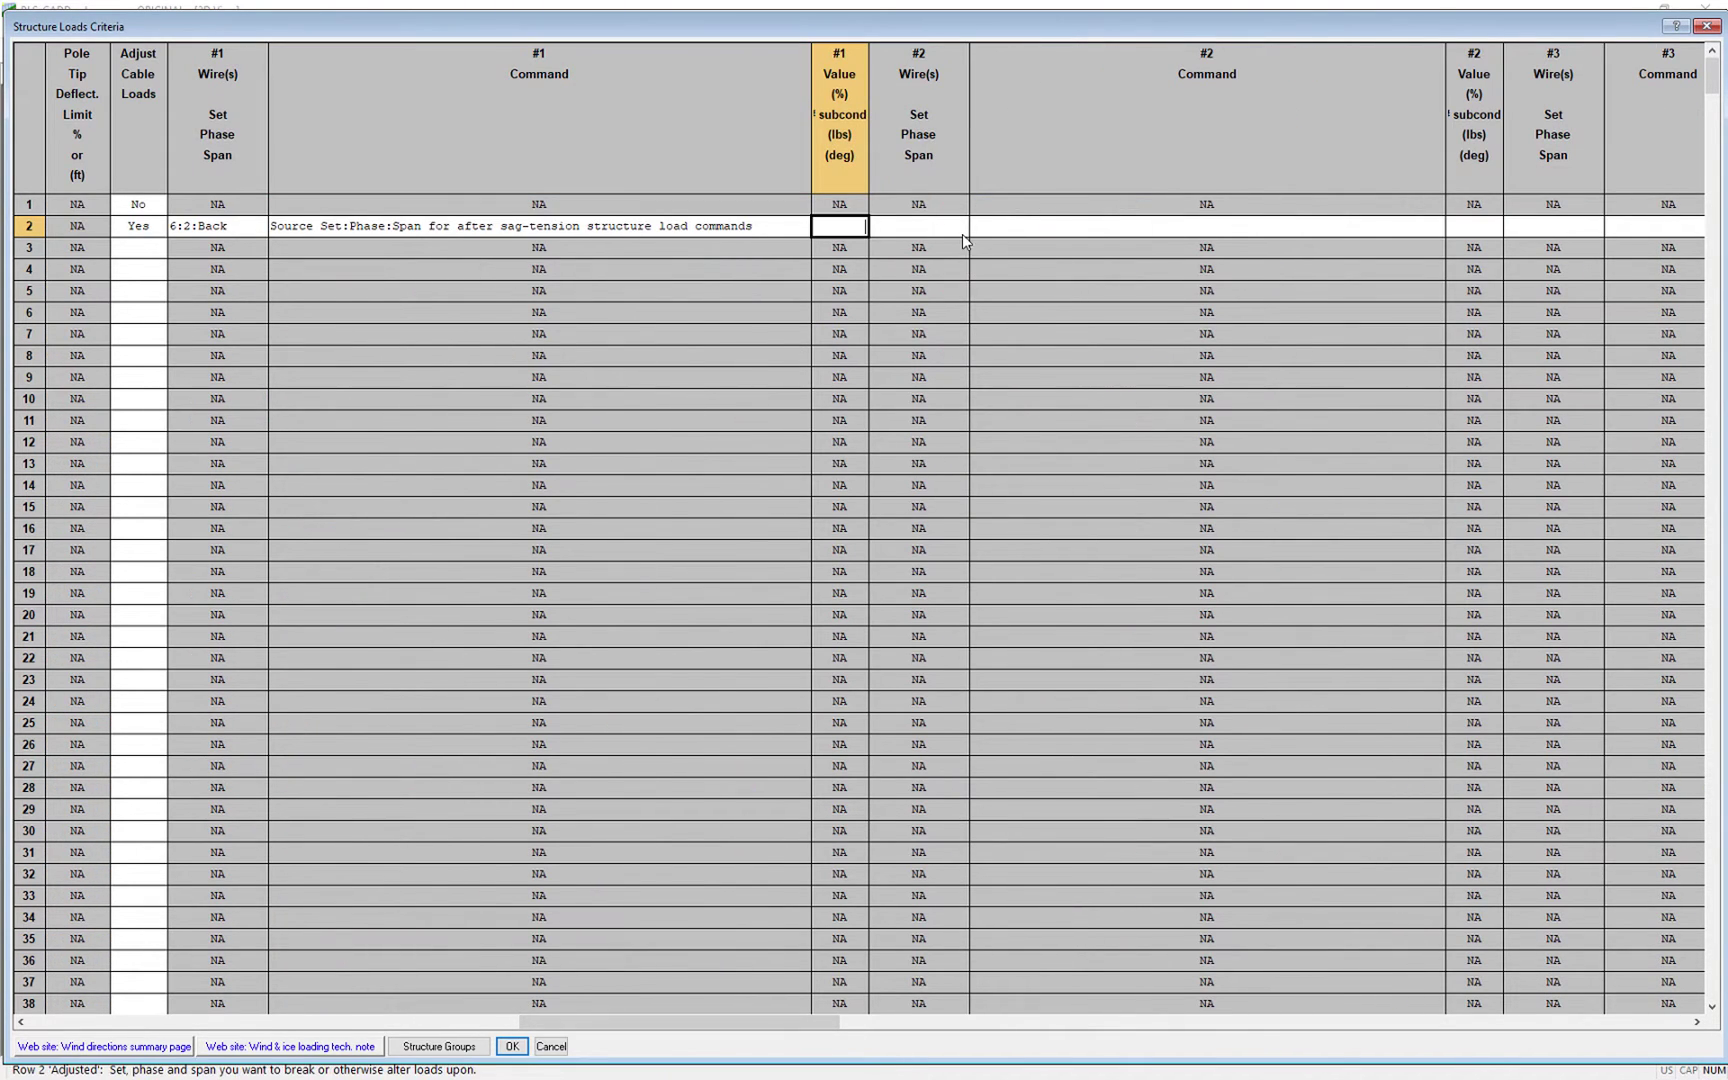
Step: Set 6:3:Back as the destination for the moved loads
{"action": "left_click", "coordinate": [957, 228]}
{"action": "left_click", "coordinate": [958, 228]}
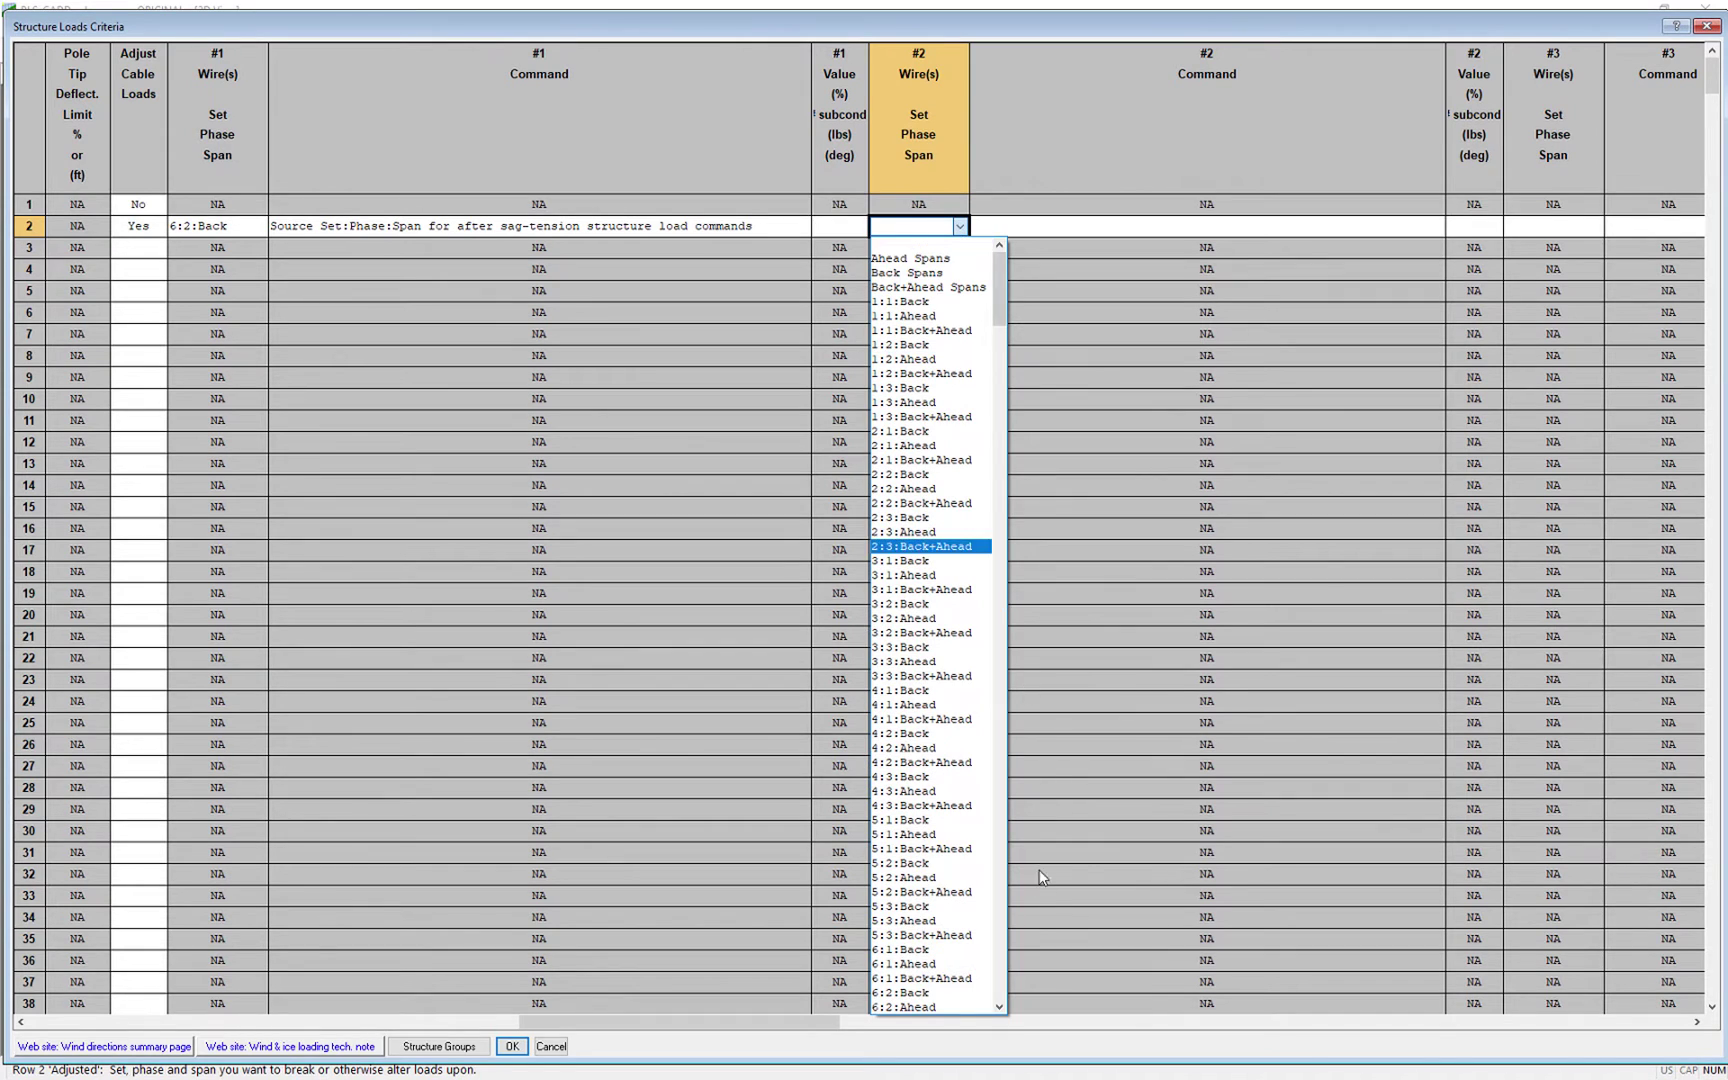
{"action": "left_click", "coordinate": [919, 546]}
{"action": "left_click", "coordinate": [959, 204]}
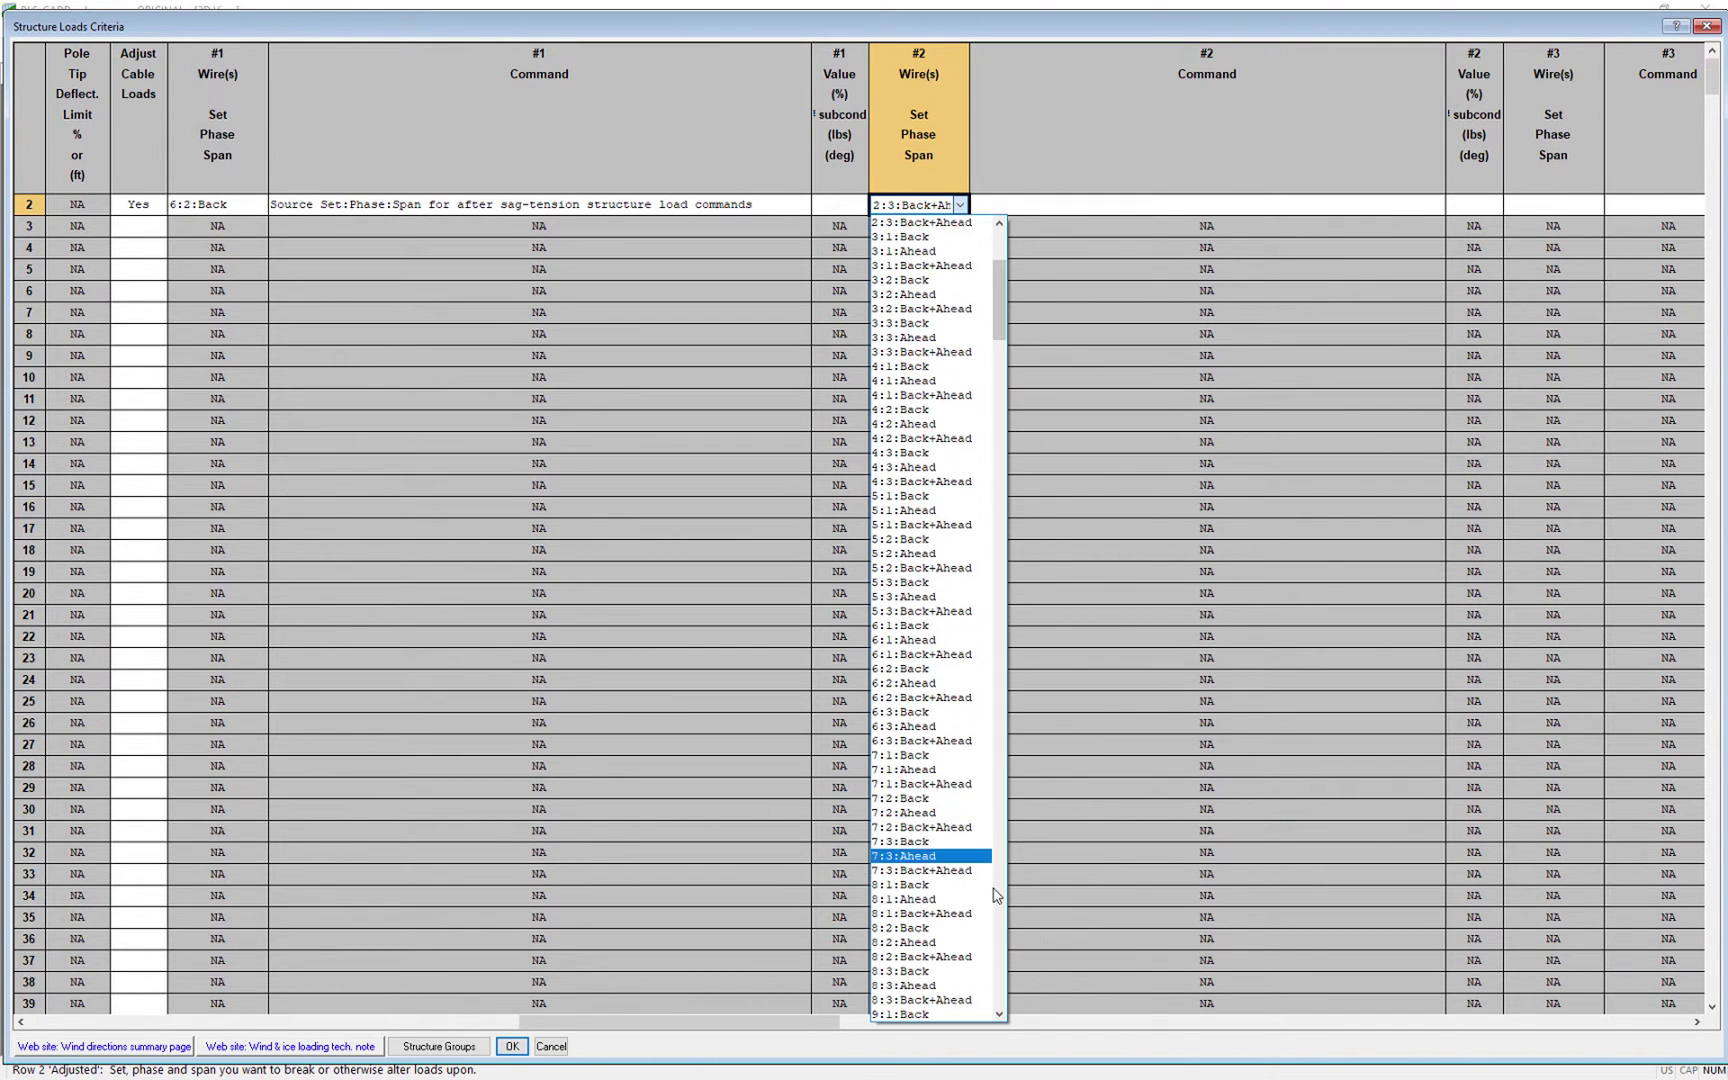
{"action": "left_click", "coordinate": [946, 712]}
{"action": "left_click", "coordinate": [1065, 204]}
{"action": "left_click", "coordinate": [1065, 204]}
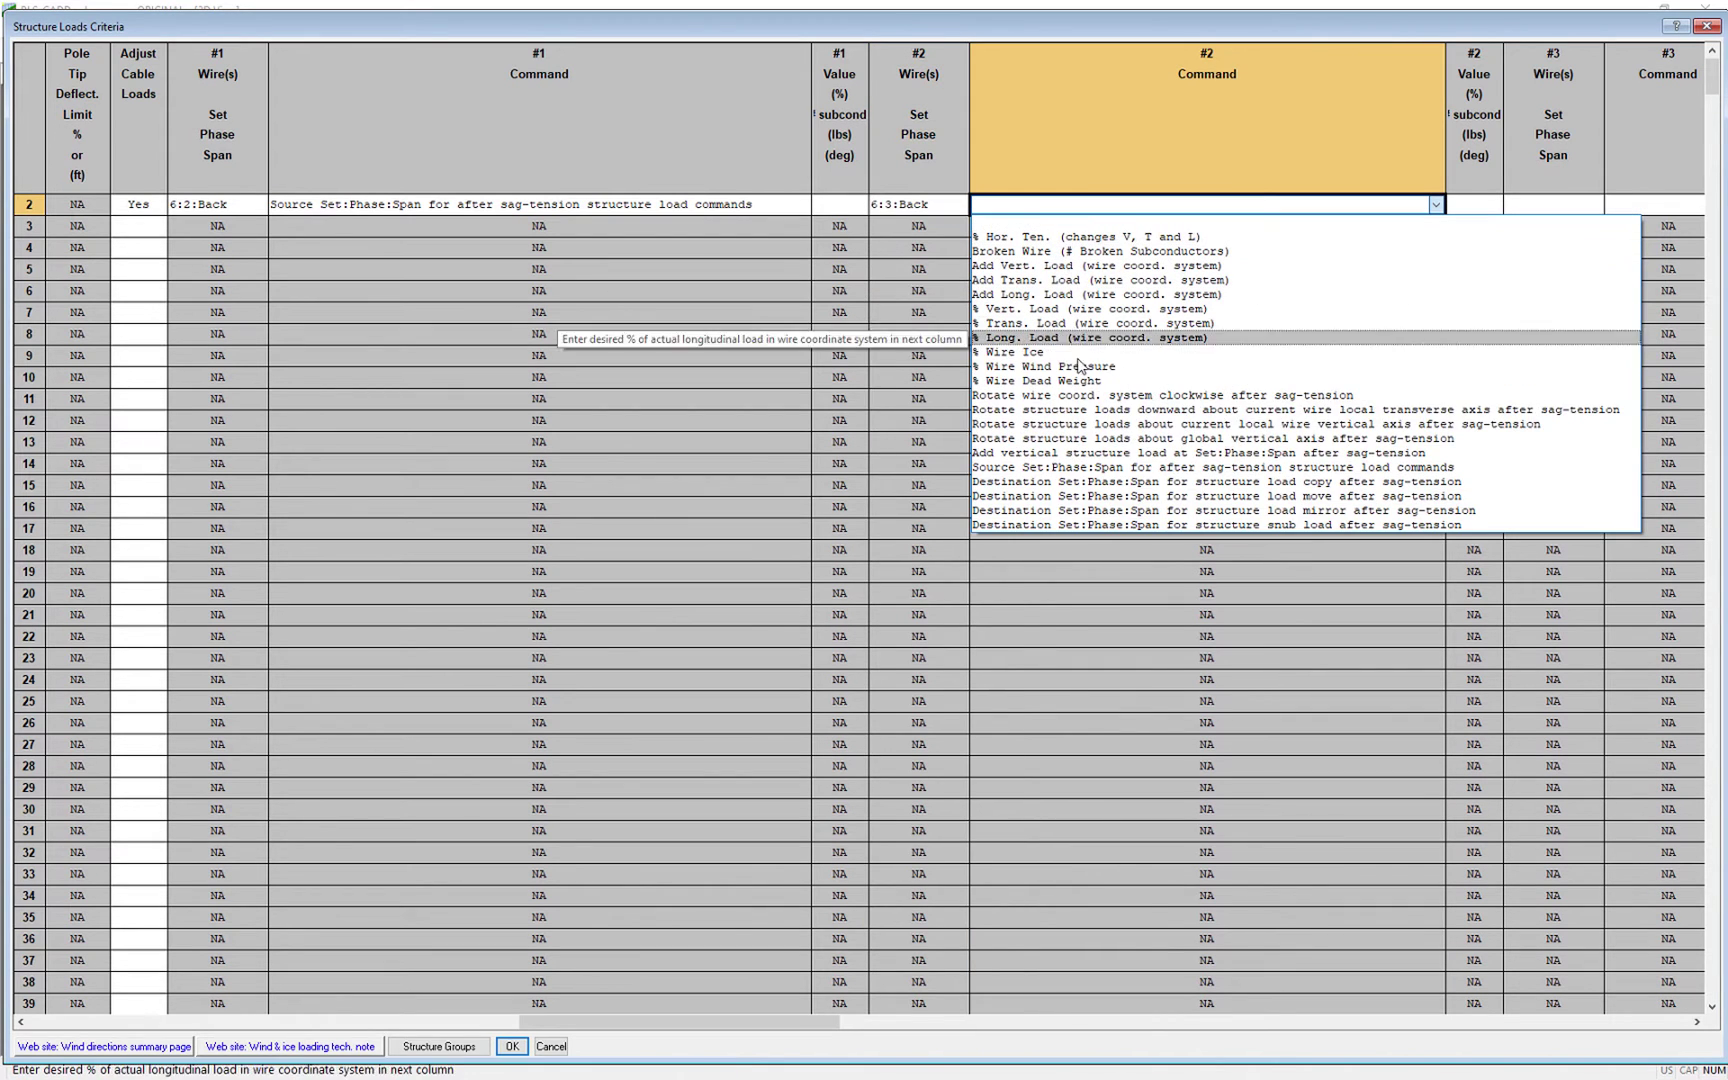
{"action": "left_click", "coordinate": [1079, 497]}
{"action": "left_click_drag", "start_coordinate": [588, 1021], "coordinate": [660, 1023]}
{"action": "left_click", "coordinate": [709, 1008]}
Step: Move 6:2:Ahead loads to 6:3:Ahead and add a vertical load of 1 on 6:2:Ahead
{"action": "left_click", "coordinate": [724, 205]}
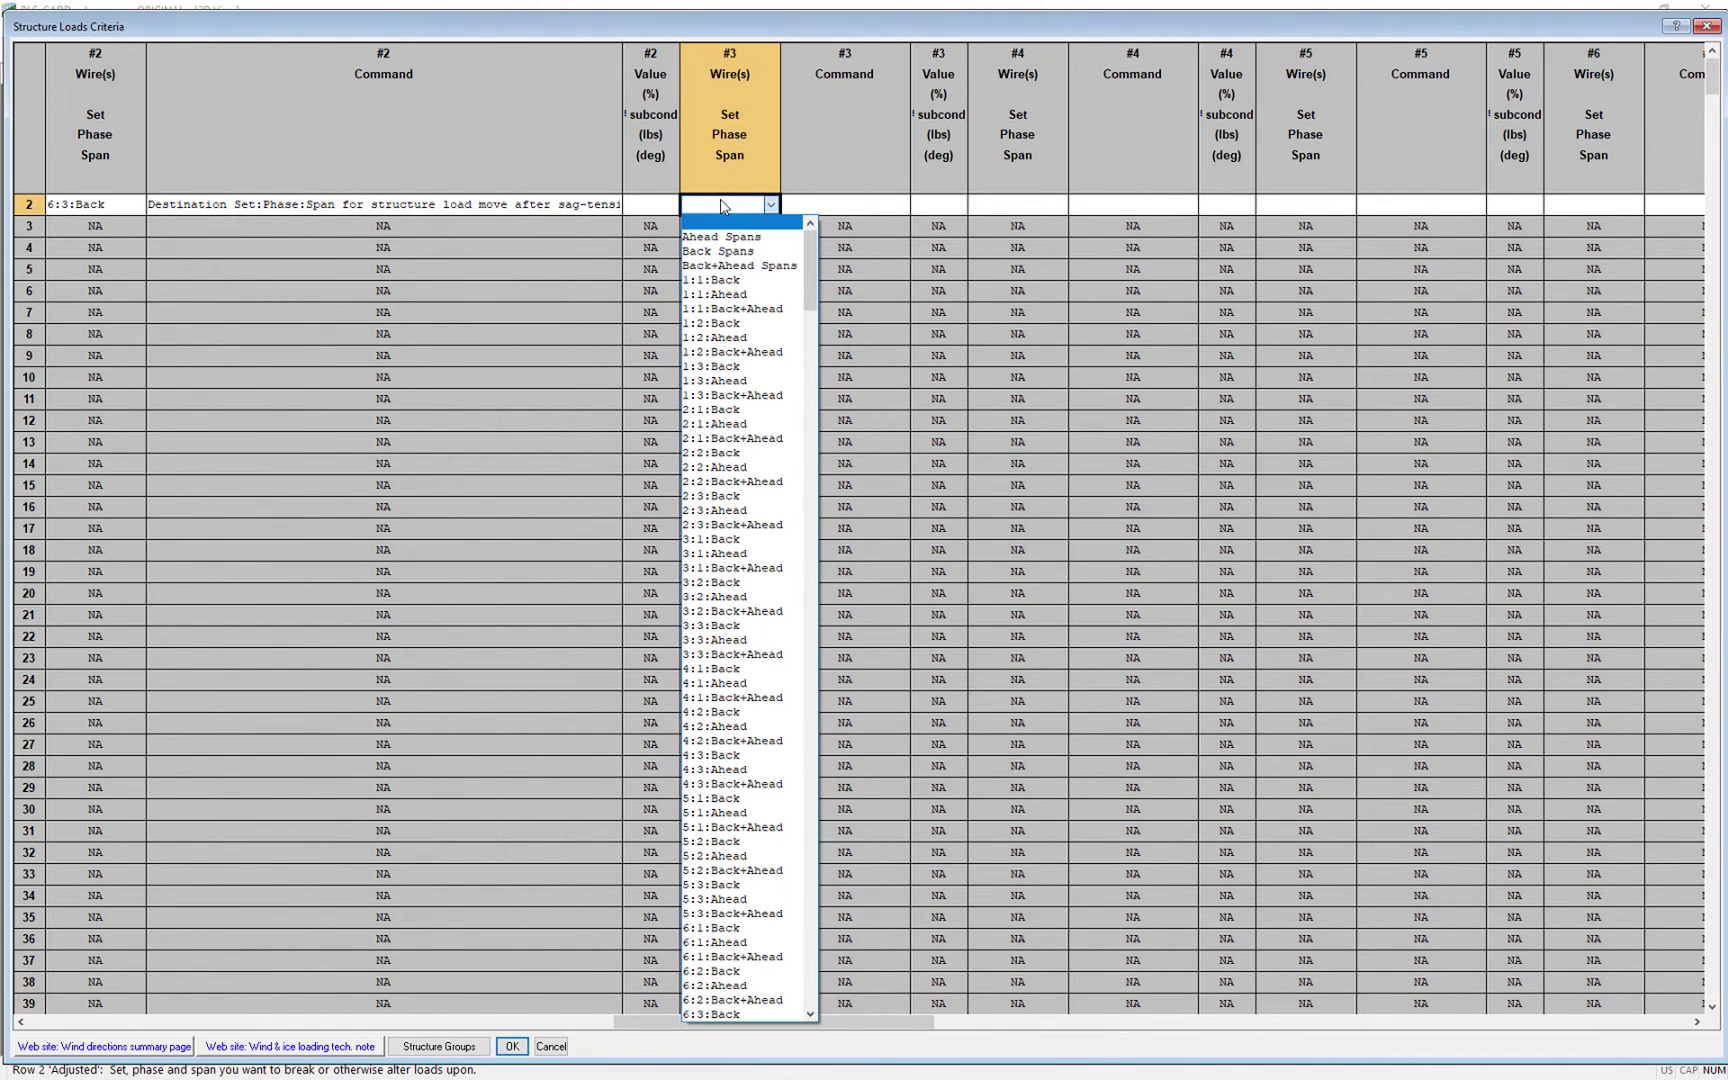
{"action": "scroll", "coordinate": [760, 975], "scroll_direction": "down", "scroll_amount": 1}
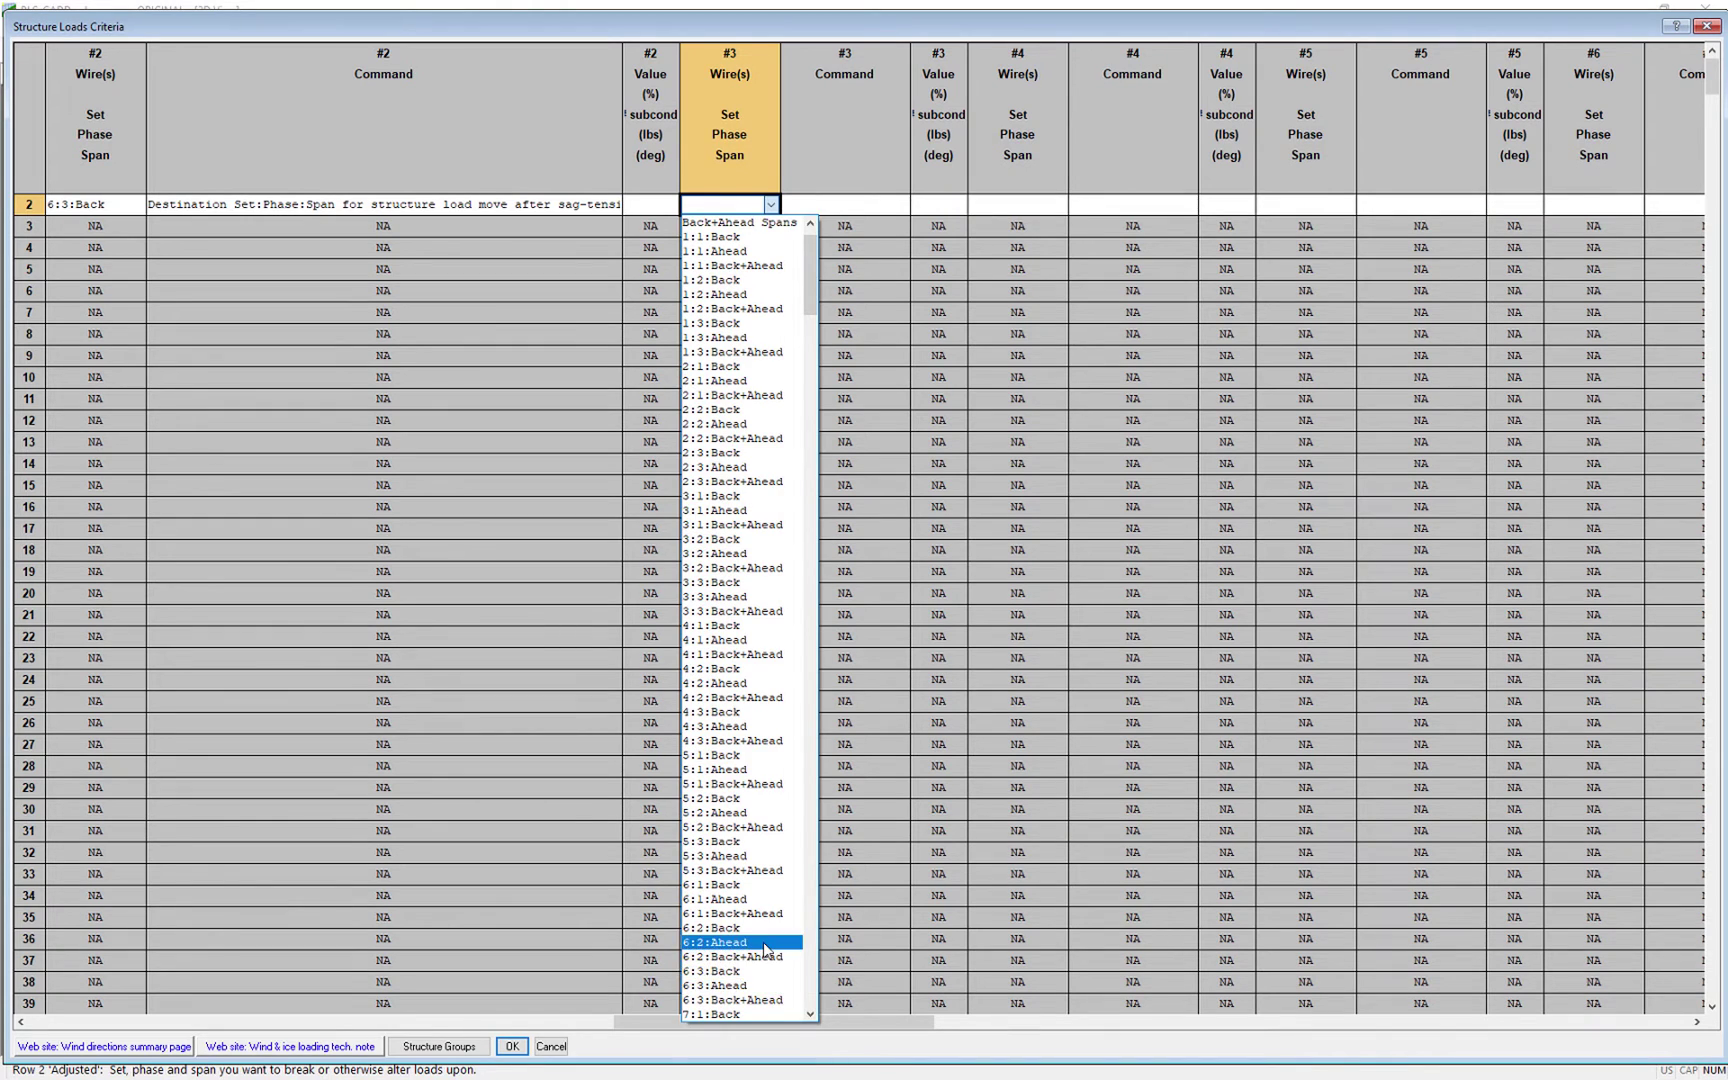
{"action": "left_click", "coordinate": [760, 948]}
{"action": "left_click", "coordinate": [950, 462]}
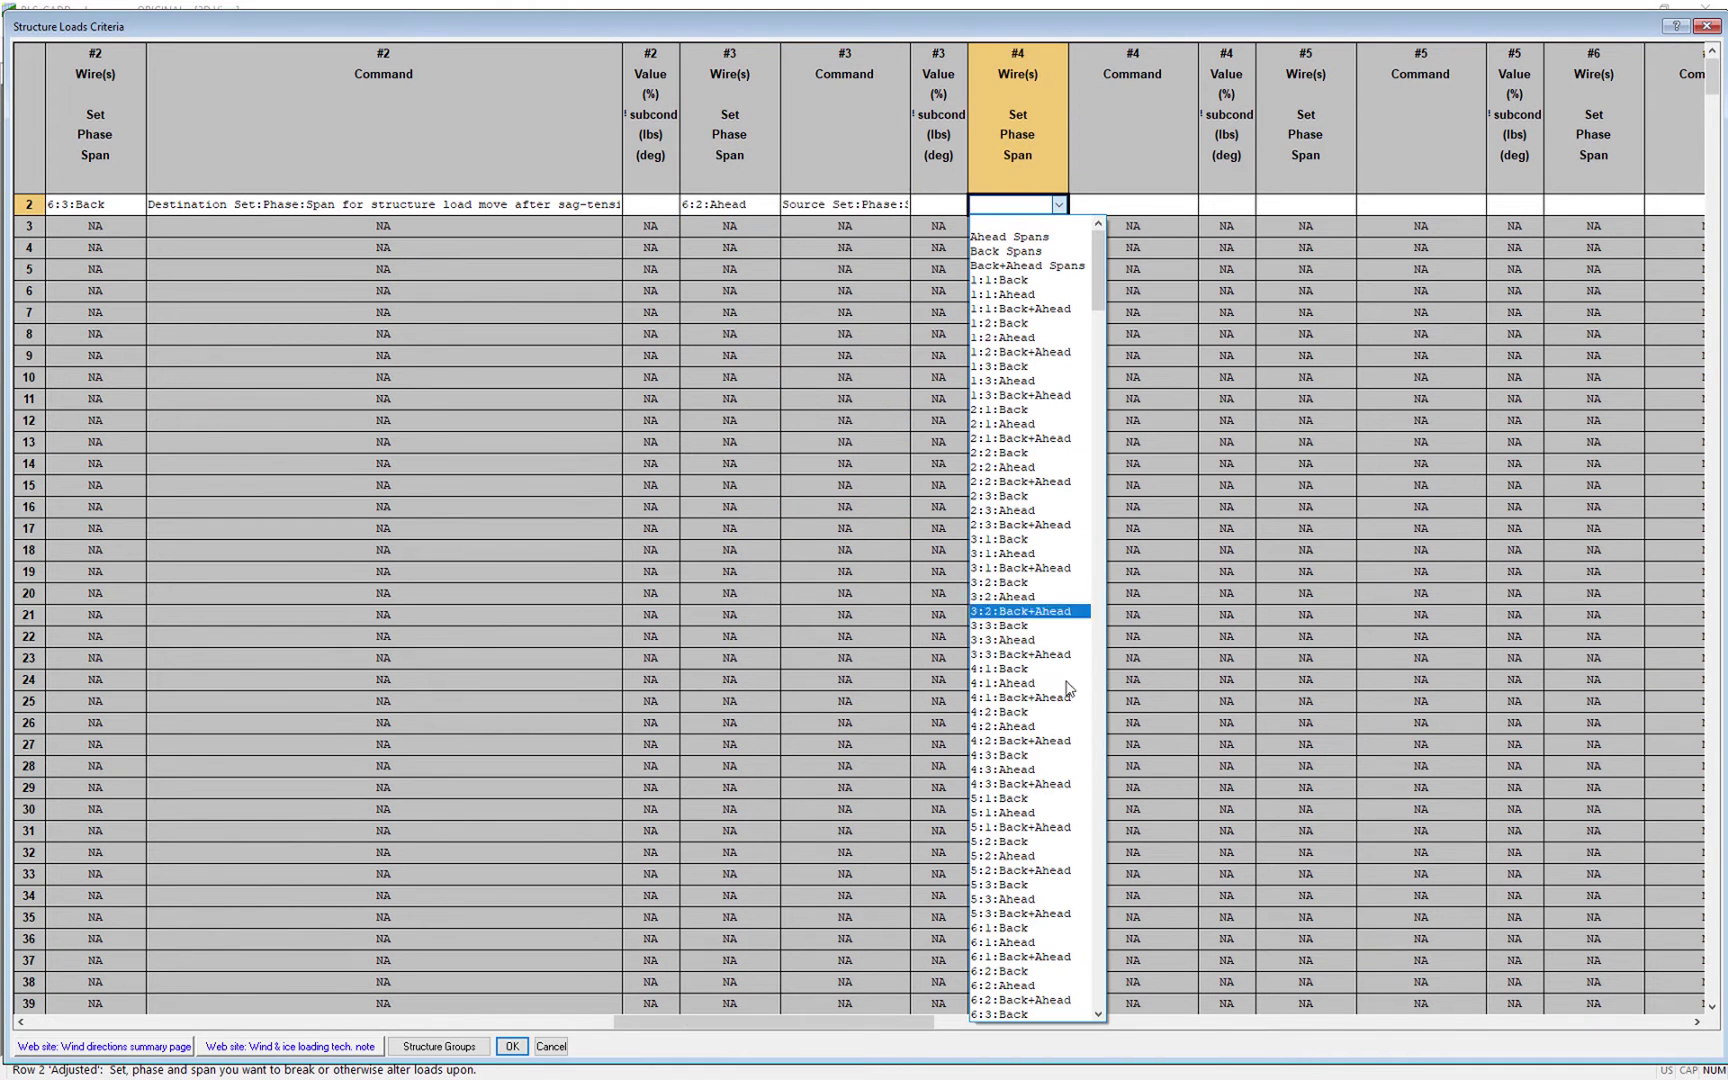
{"action": "scroll", "coordinate": [1055, 1008], "scroll_direction": "down", "scroll_amount": 1}
{"action": "left_click", "coordinate": [1040, 986]}
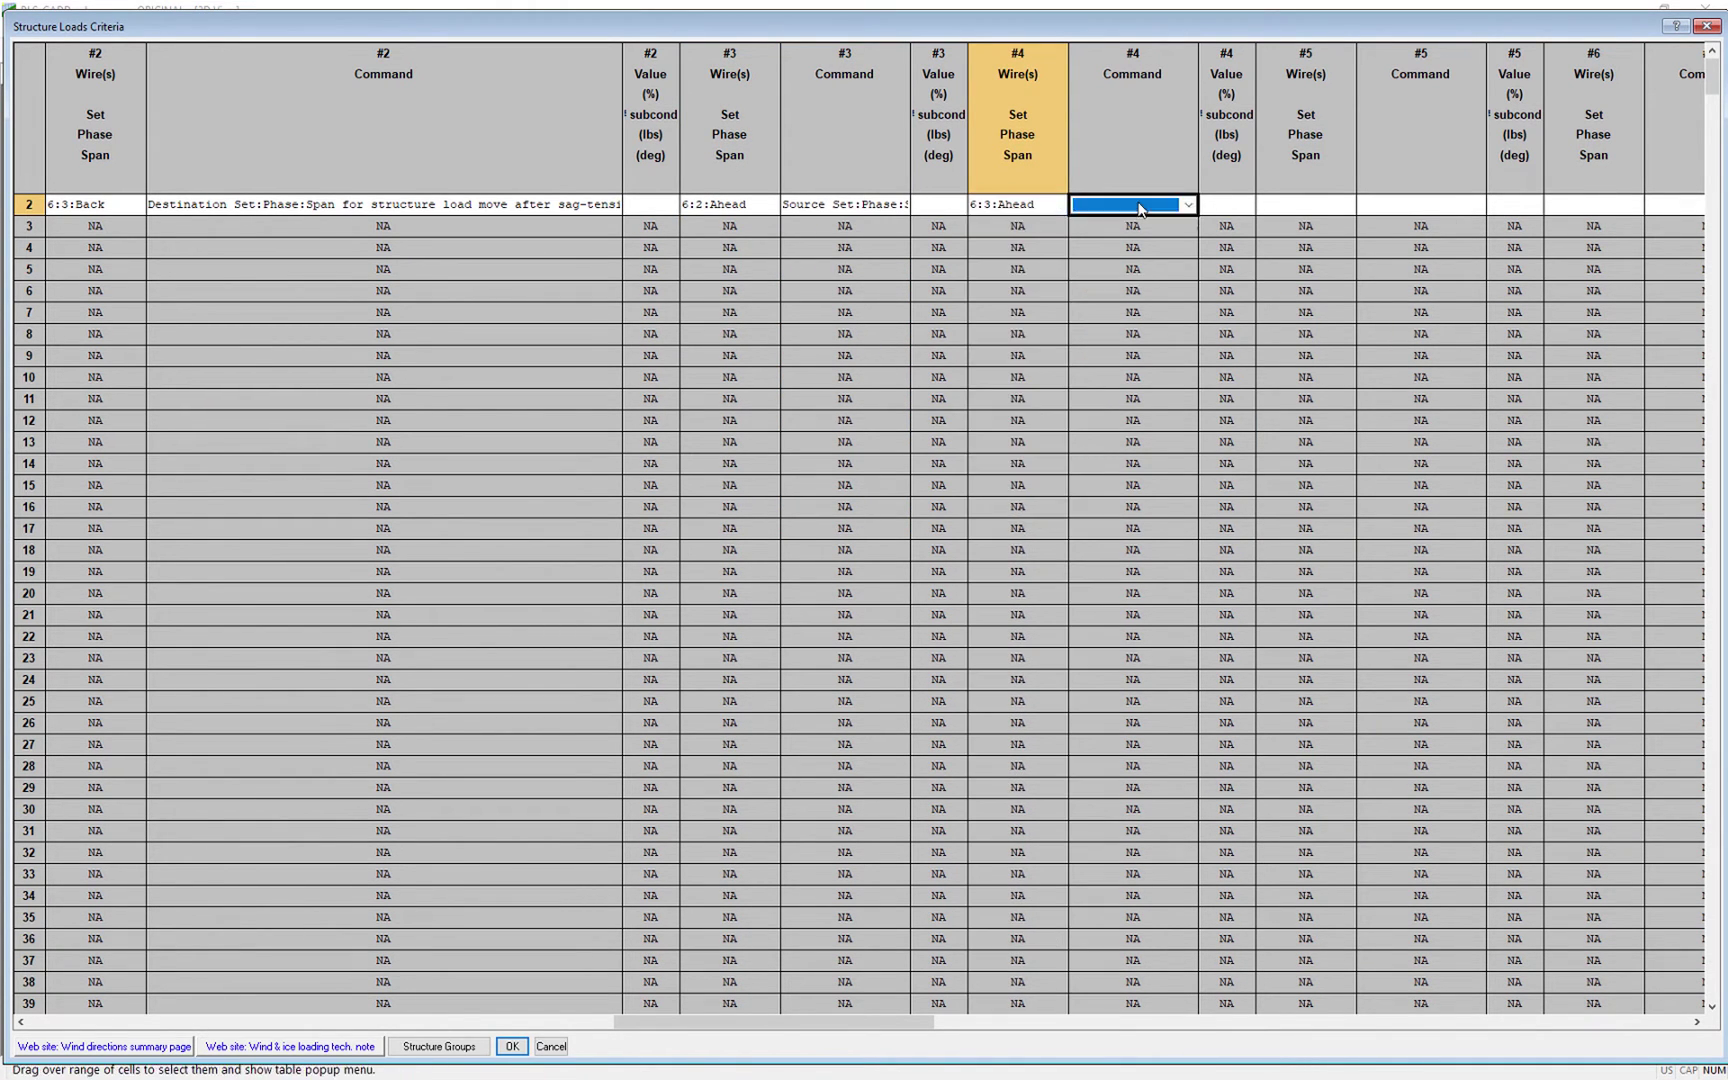
{"action": "left_click", "coordinate": [1050, 497]}
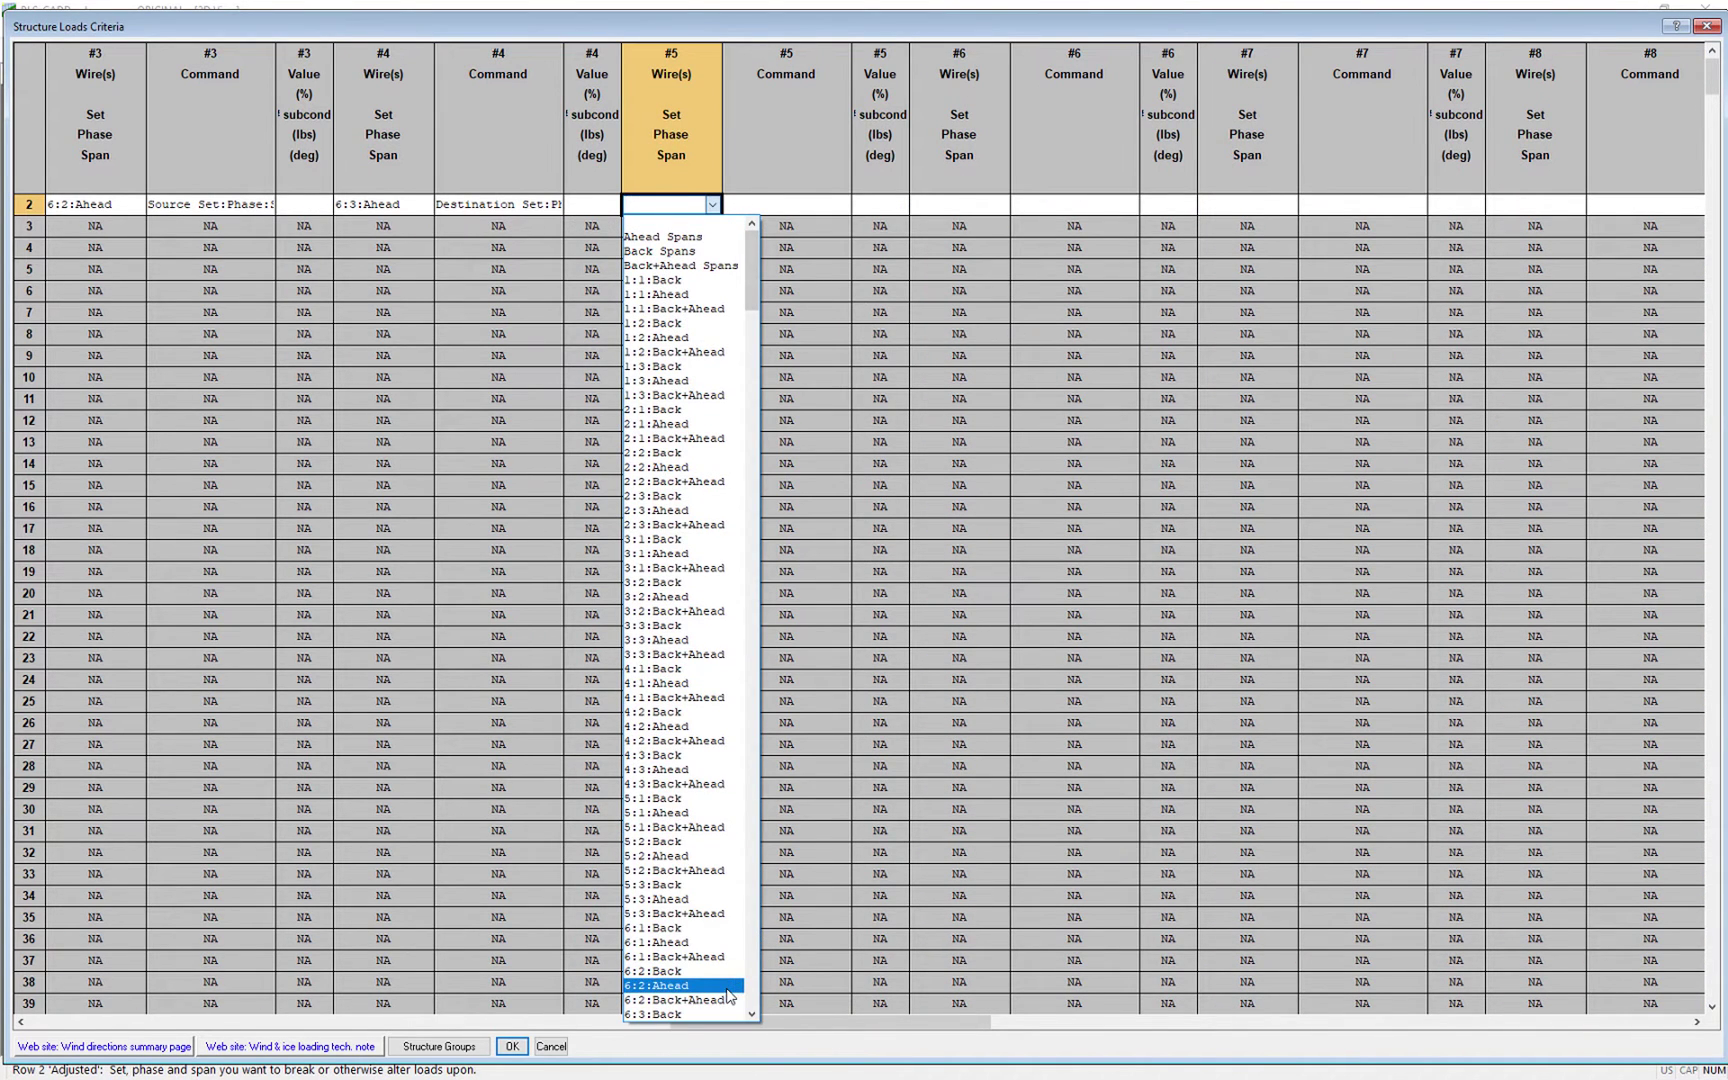
{"action": "left_click", "coordinate": [727, 986]}
{"action": "left_click", "coordinate": [917, 459]}
{"action": "type", "text": "1000"}
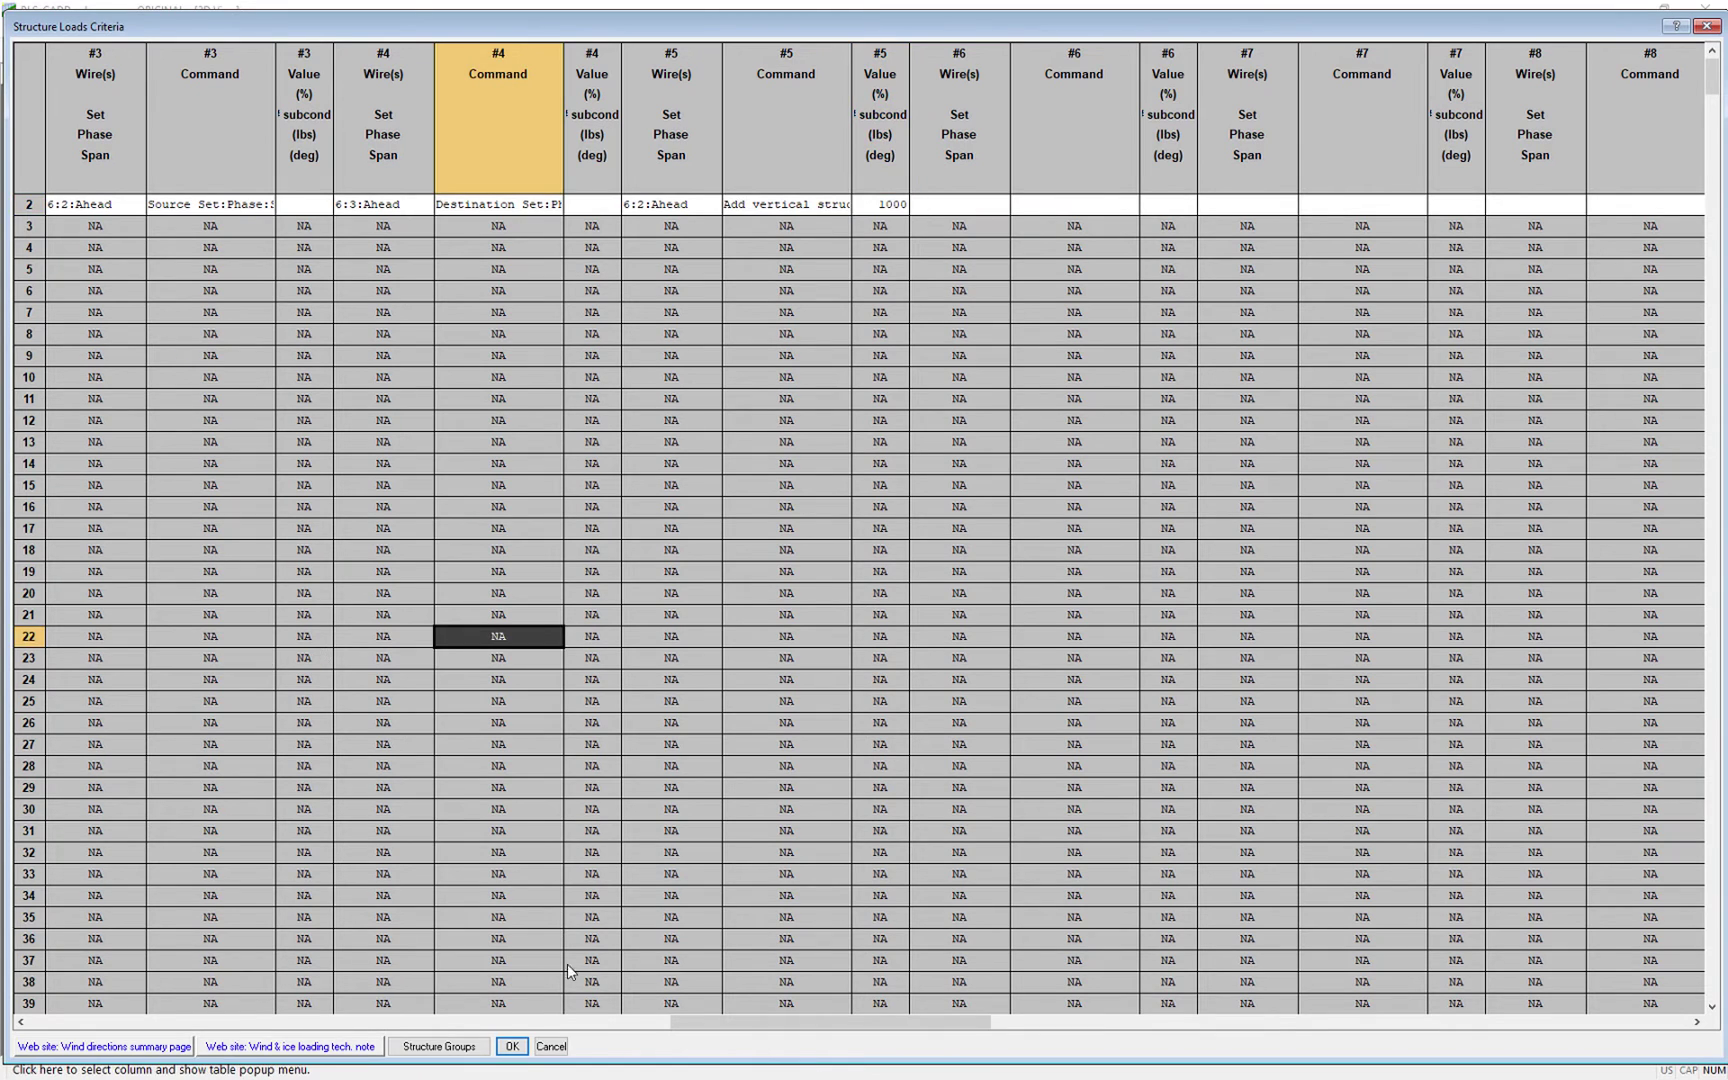
{"action": "left_click", "coordinate": [511, 1046]}
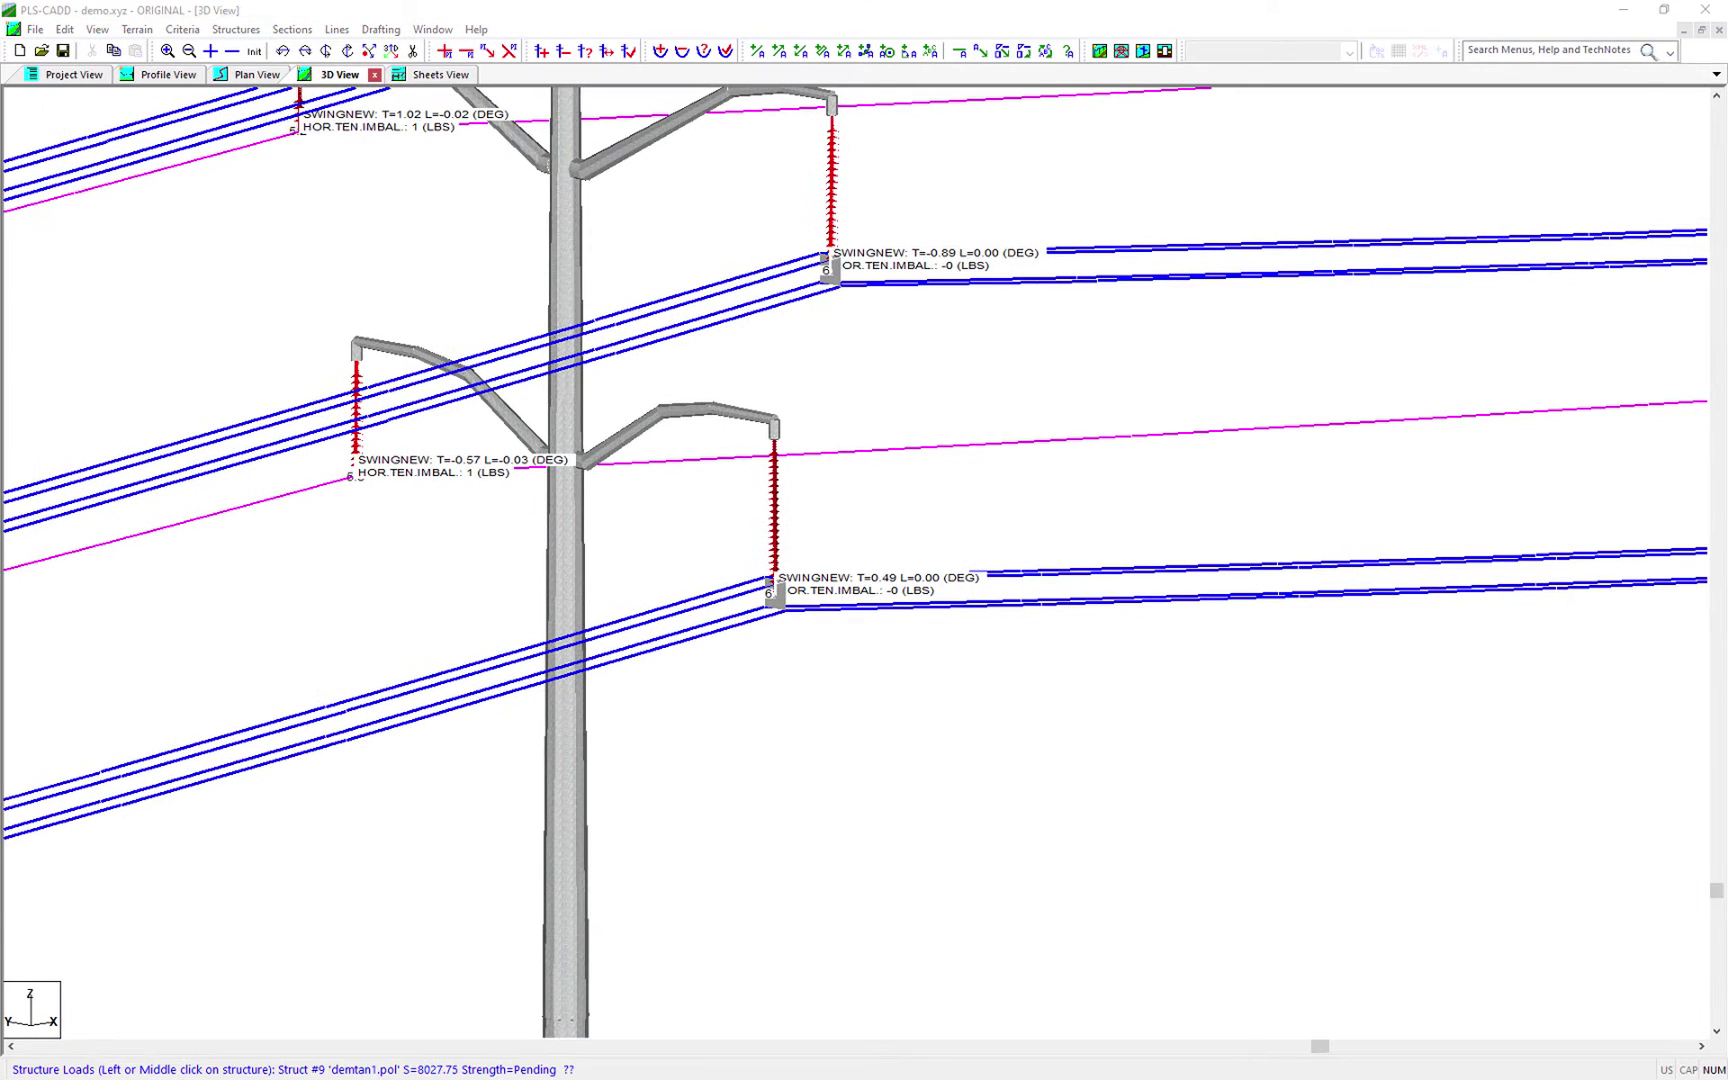
{"action": "left_click", "coordinate": [234, 29]}
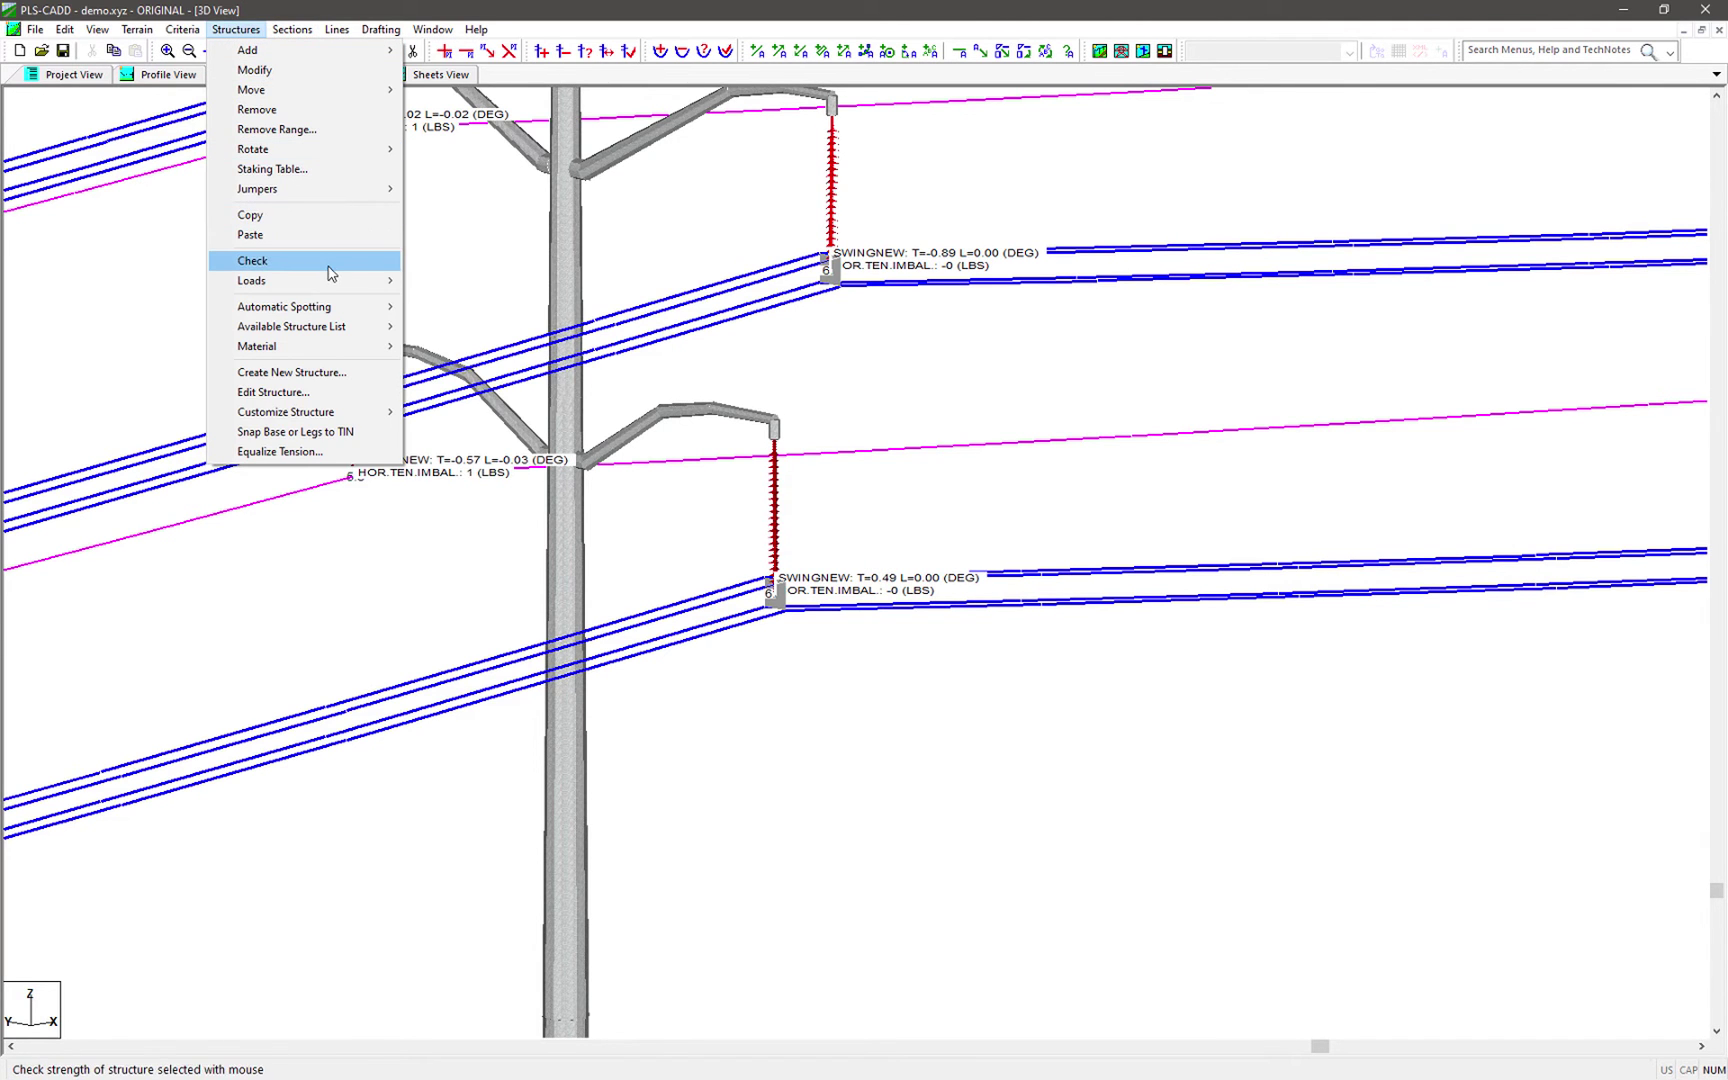
{"action": "left_click", "coordinate": [447, 281]}
{"action": "scroll", "coordinate": [655, 610], "scroll_direction": "down", "scroll_amount": 3}
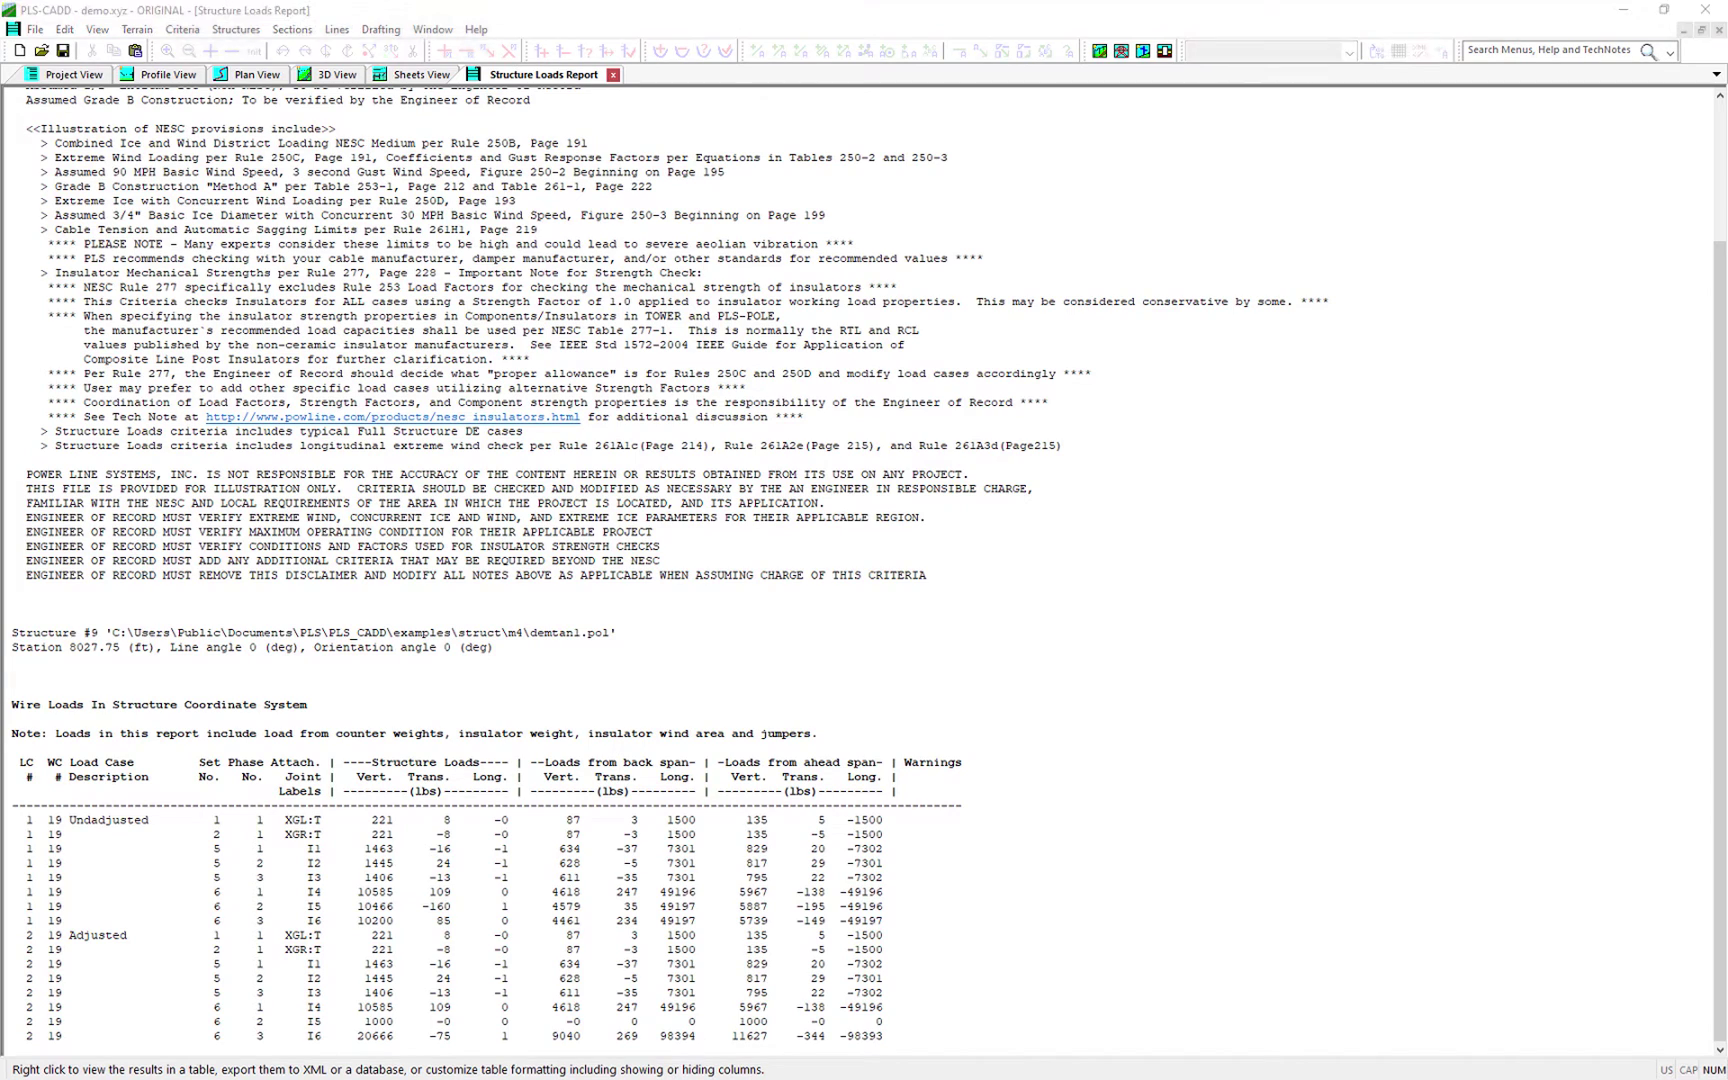
{"action": "left_click", "coordinate": [614, 75]}
{"action": "scroll", "coordinate": [795, 558], "scroll_direction": "down", "scroll_amount": 3}
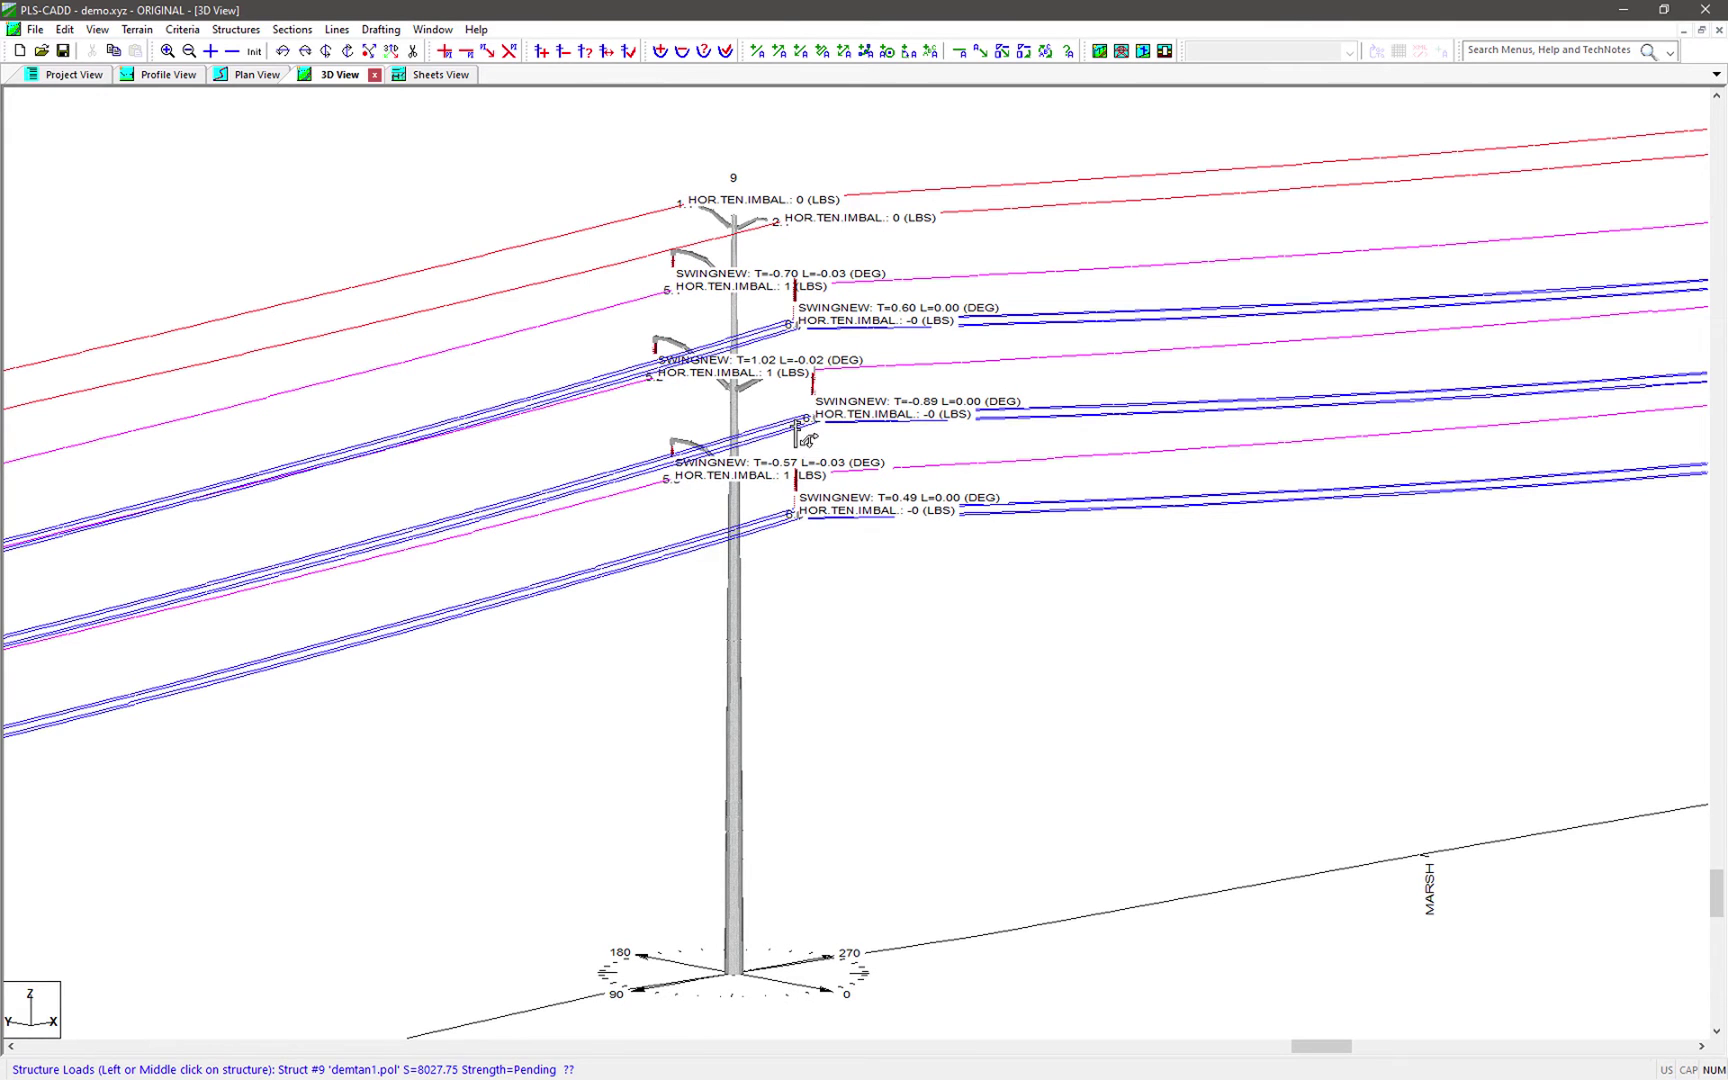
Step: Turn off the swing-angle and tension-imbalance attachment labels
{"action": "left_click", "coordinate": [236, 29]}
{"action": "left_click", "coordinate": [390, 313]}
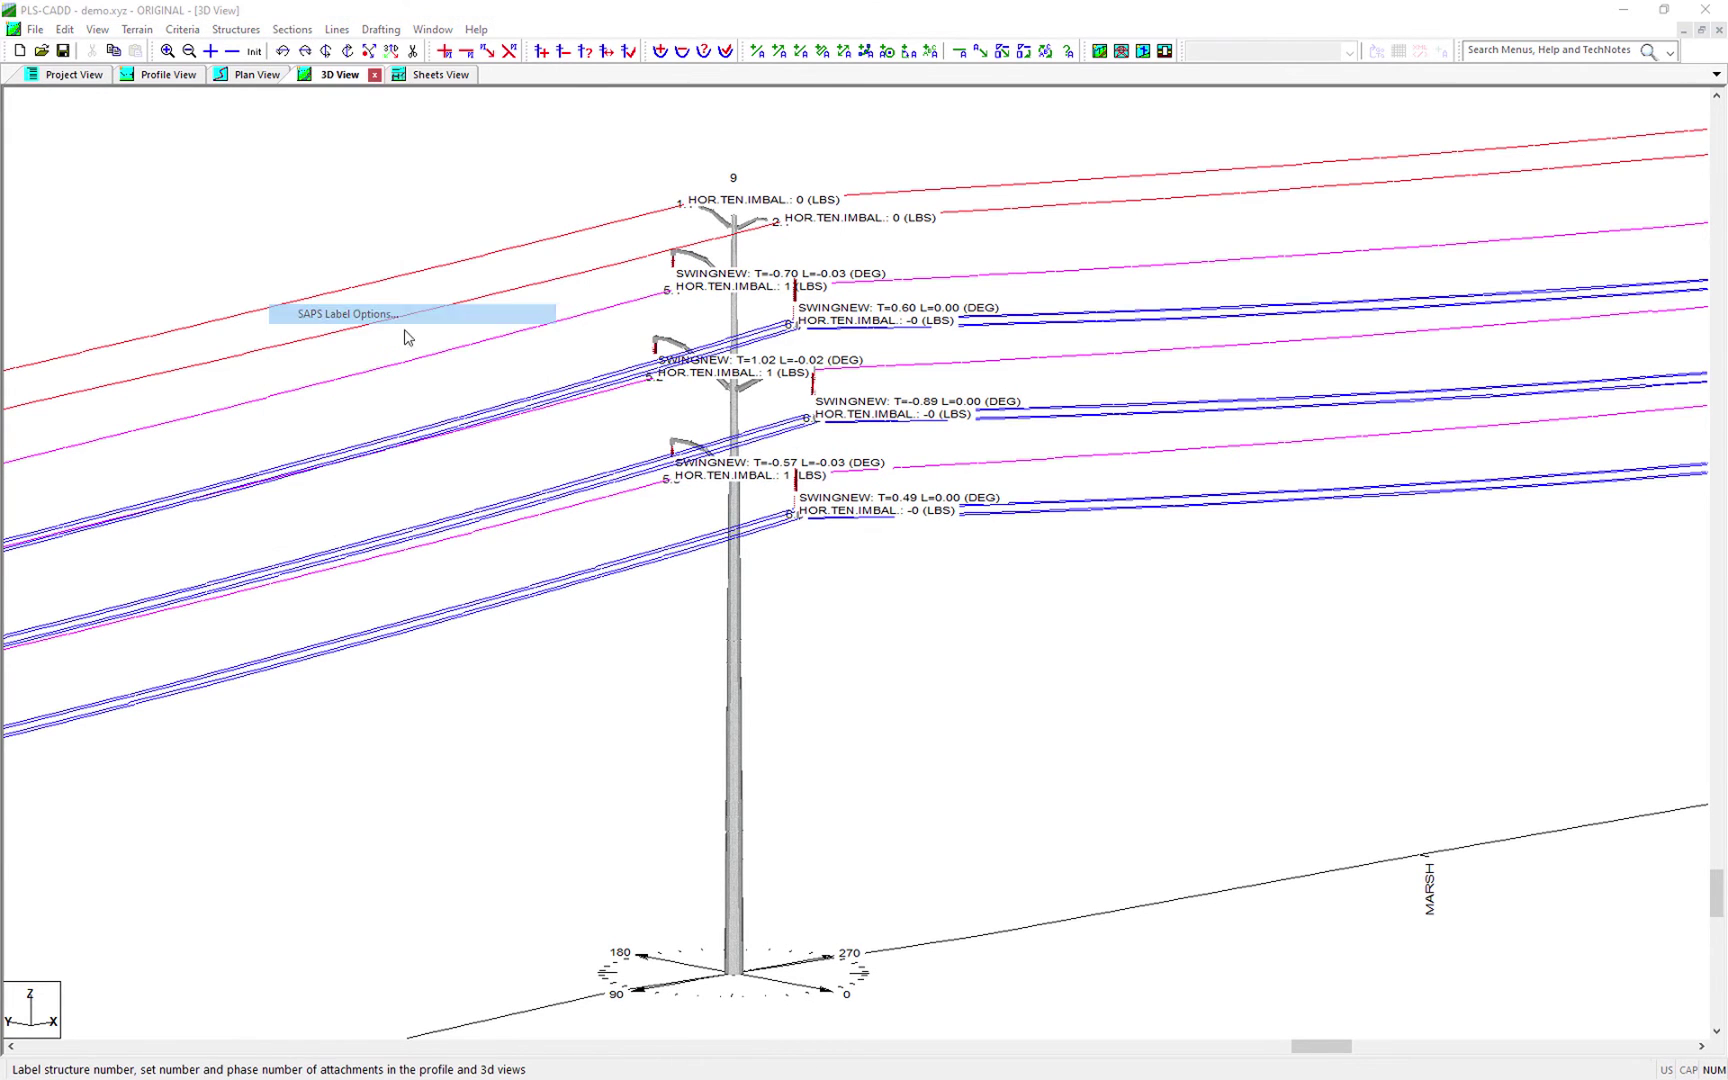
{"action": "left_click", "coordinate": [731, 533]}
{"action": "left_click", "coordinate": [735, 578]}
{"action": "left_click", "coordinate": [828, 678]}
Step: Zoom and rotate the 3D view about a new origin near structure 9
{"action": "scroll", "coordinate": [1146, 330], "scroll_direction": "down", "scroll_amount": 5}
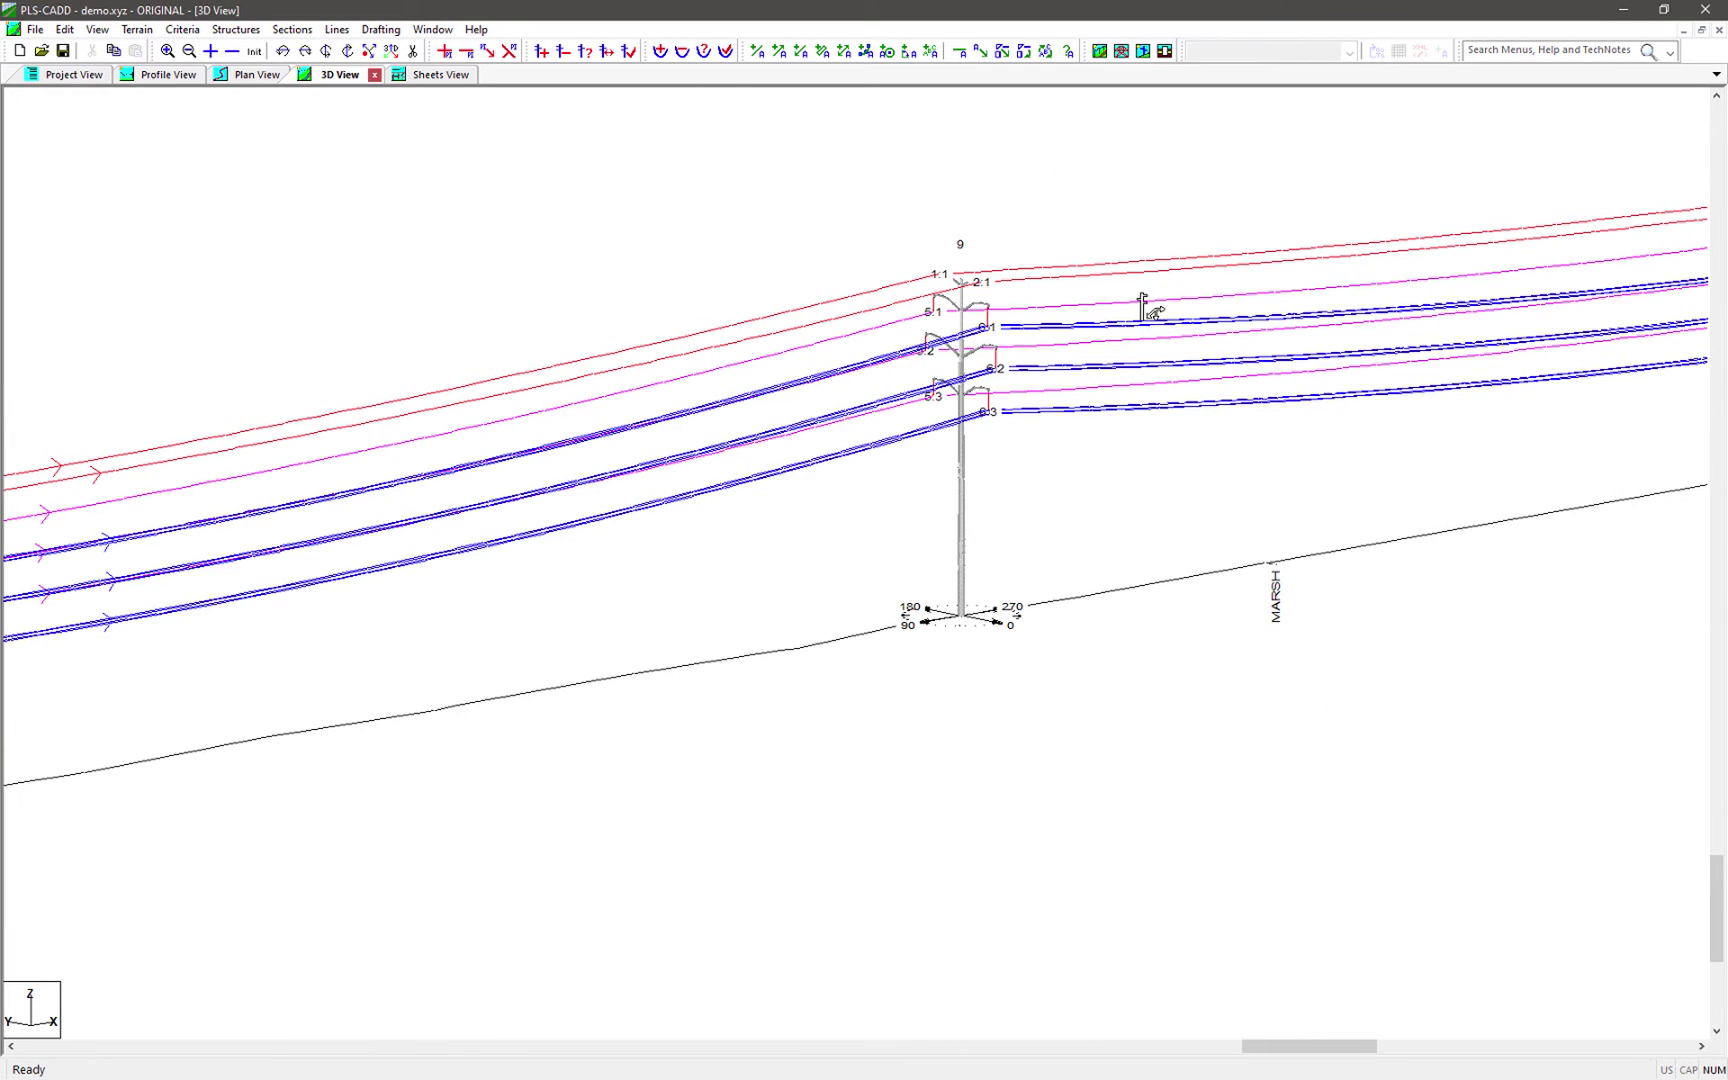
{"action": "scroll", "coordinate": [1120, 326], "scroll_direction": "up", "scroll_amount": 3}
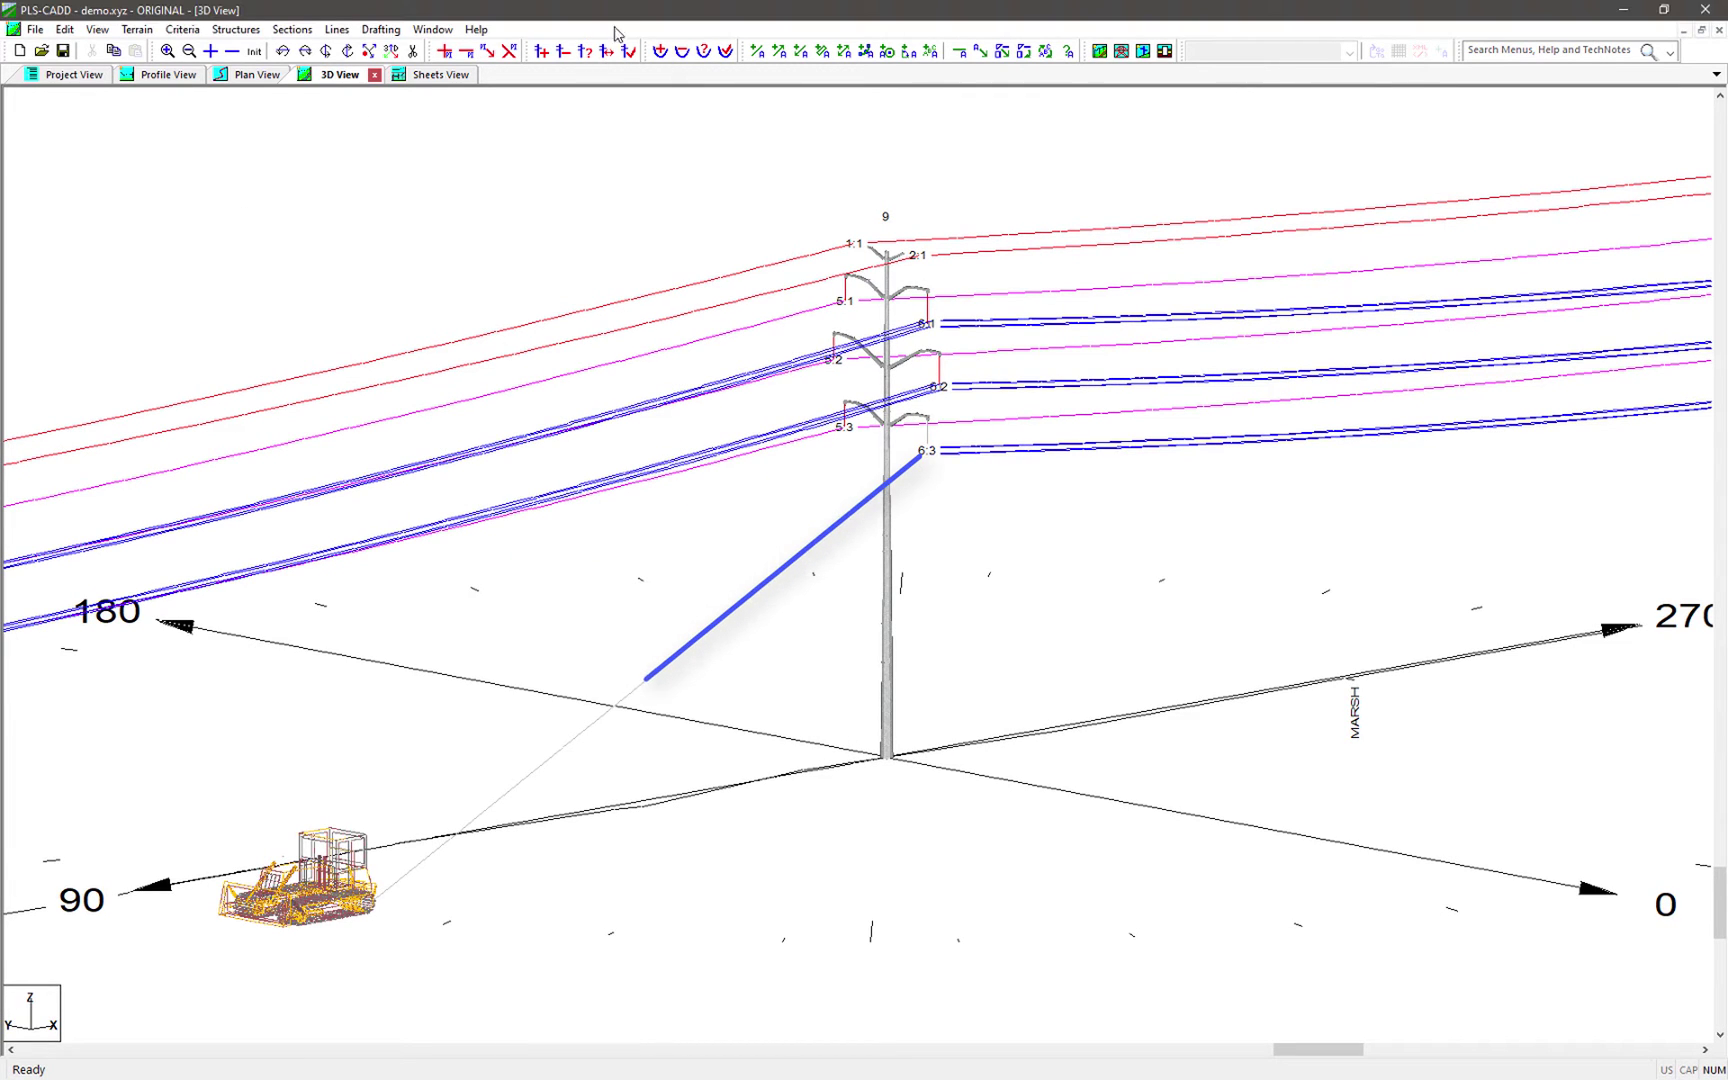
{"action": "middle_click", "coordinate": [791, 580]}
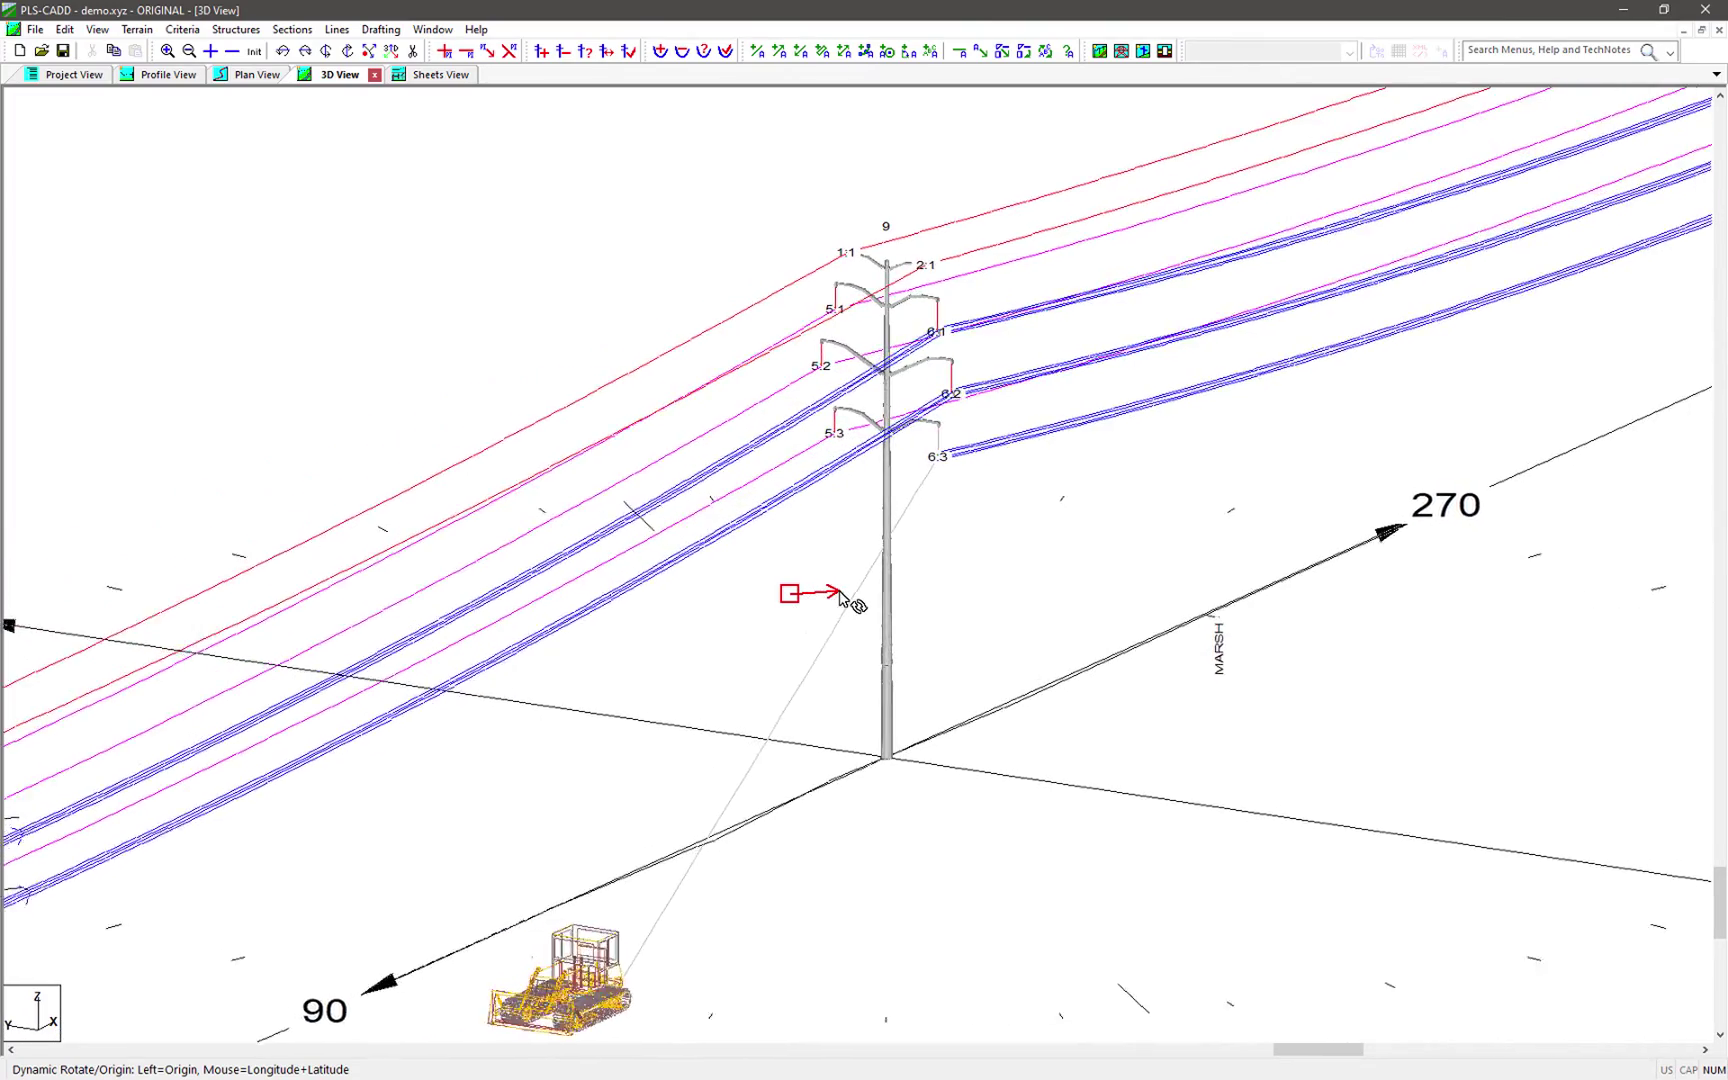
{"action": "left_click", "coordinate": [842, 598]}
{"action": "left_click", "coordinate": [821, 585]}
{"action": "right_click", "coordinate": [697, 592]}
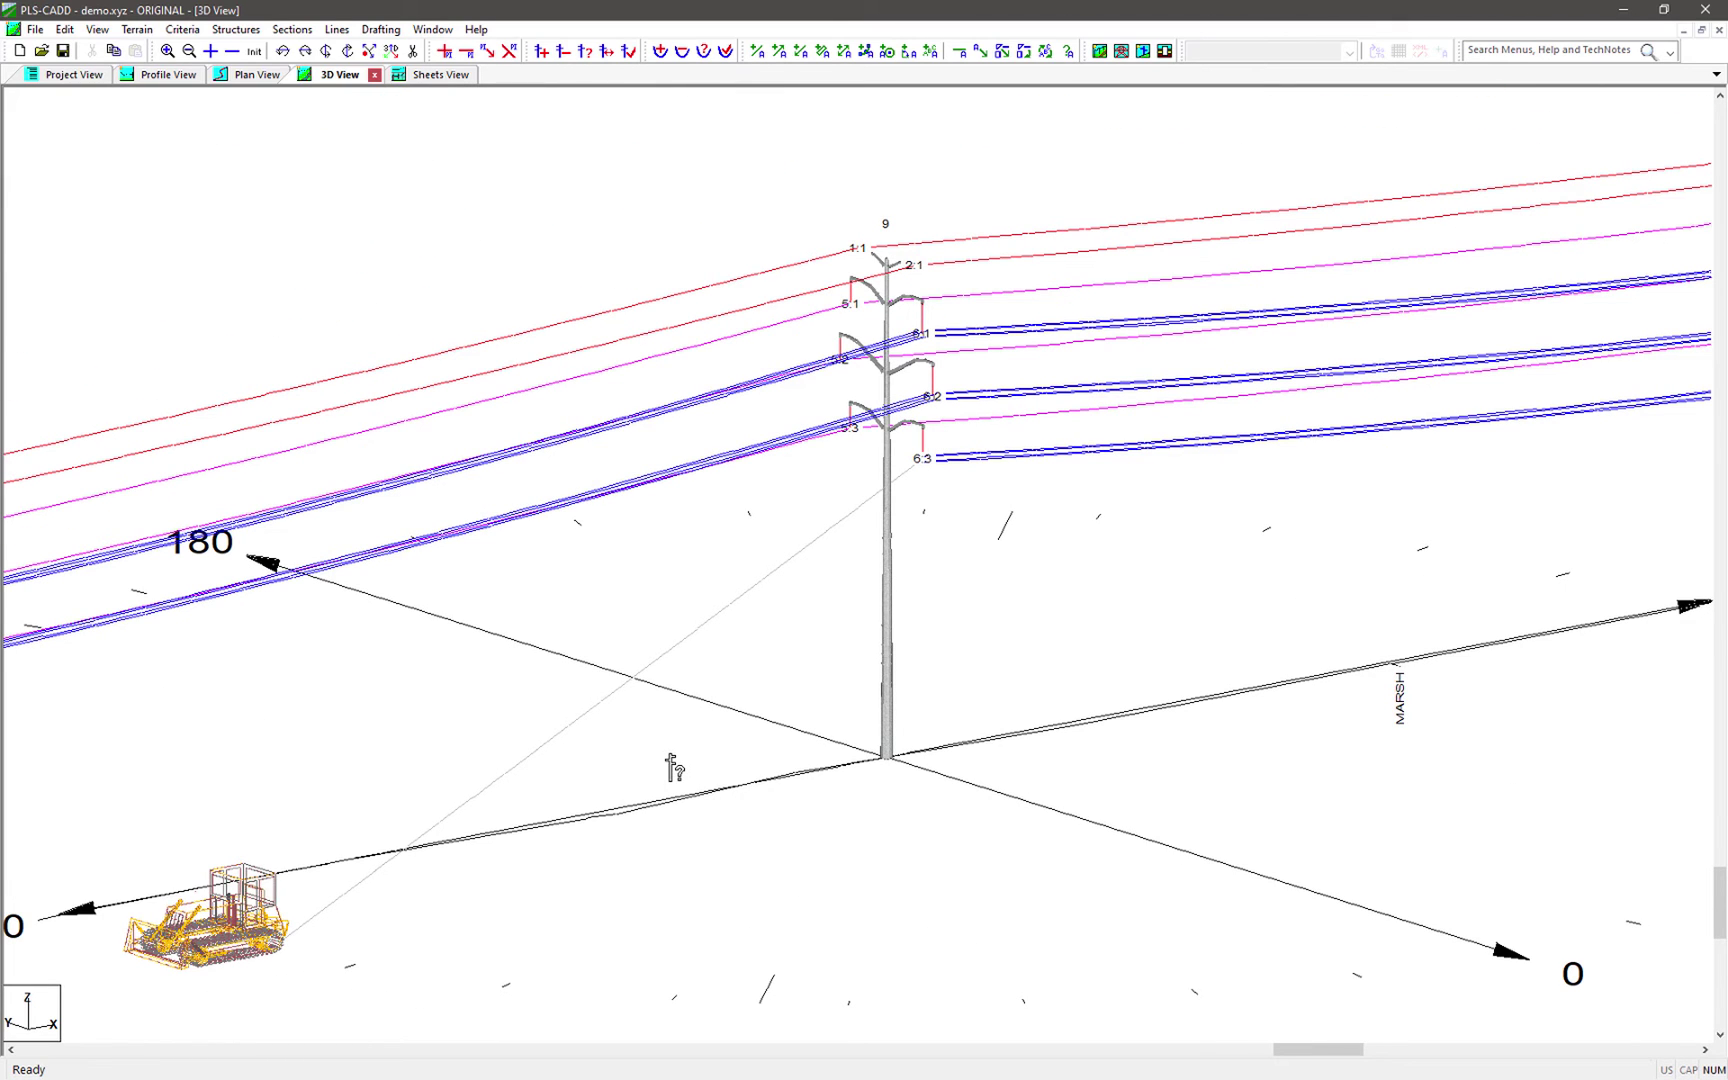
Step: Orbit around the tower to see the snub line side-on, then at an angle
{"action": "left_click_drag", "start_coordinate": [672, 766], "coordinate": [660, 902]}
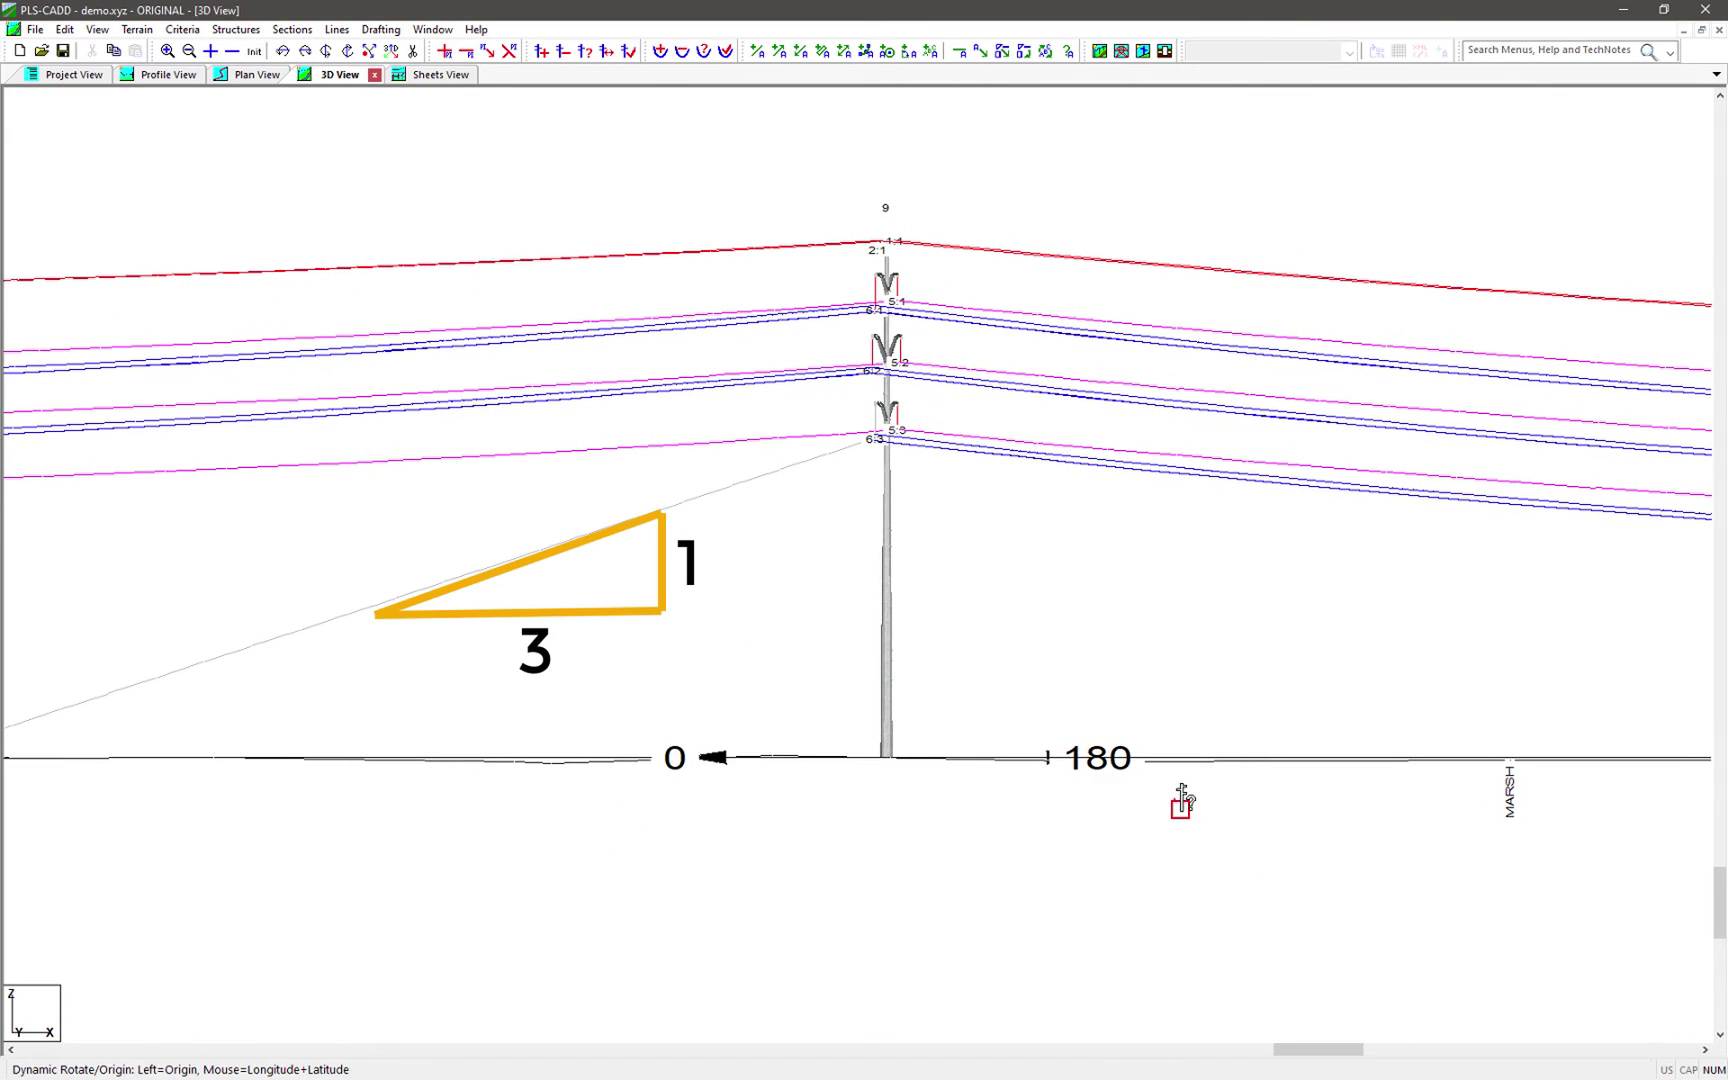
{"action": "left_click", "coordinate": [1242, 810]}
{"action": "left_click", "coordinate": [1300, 810]}
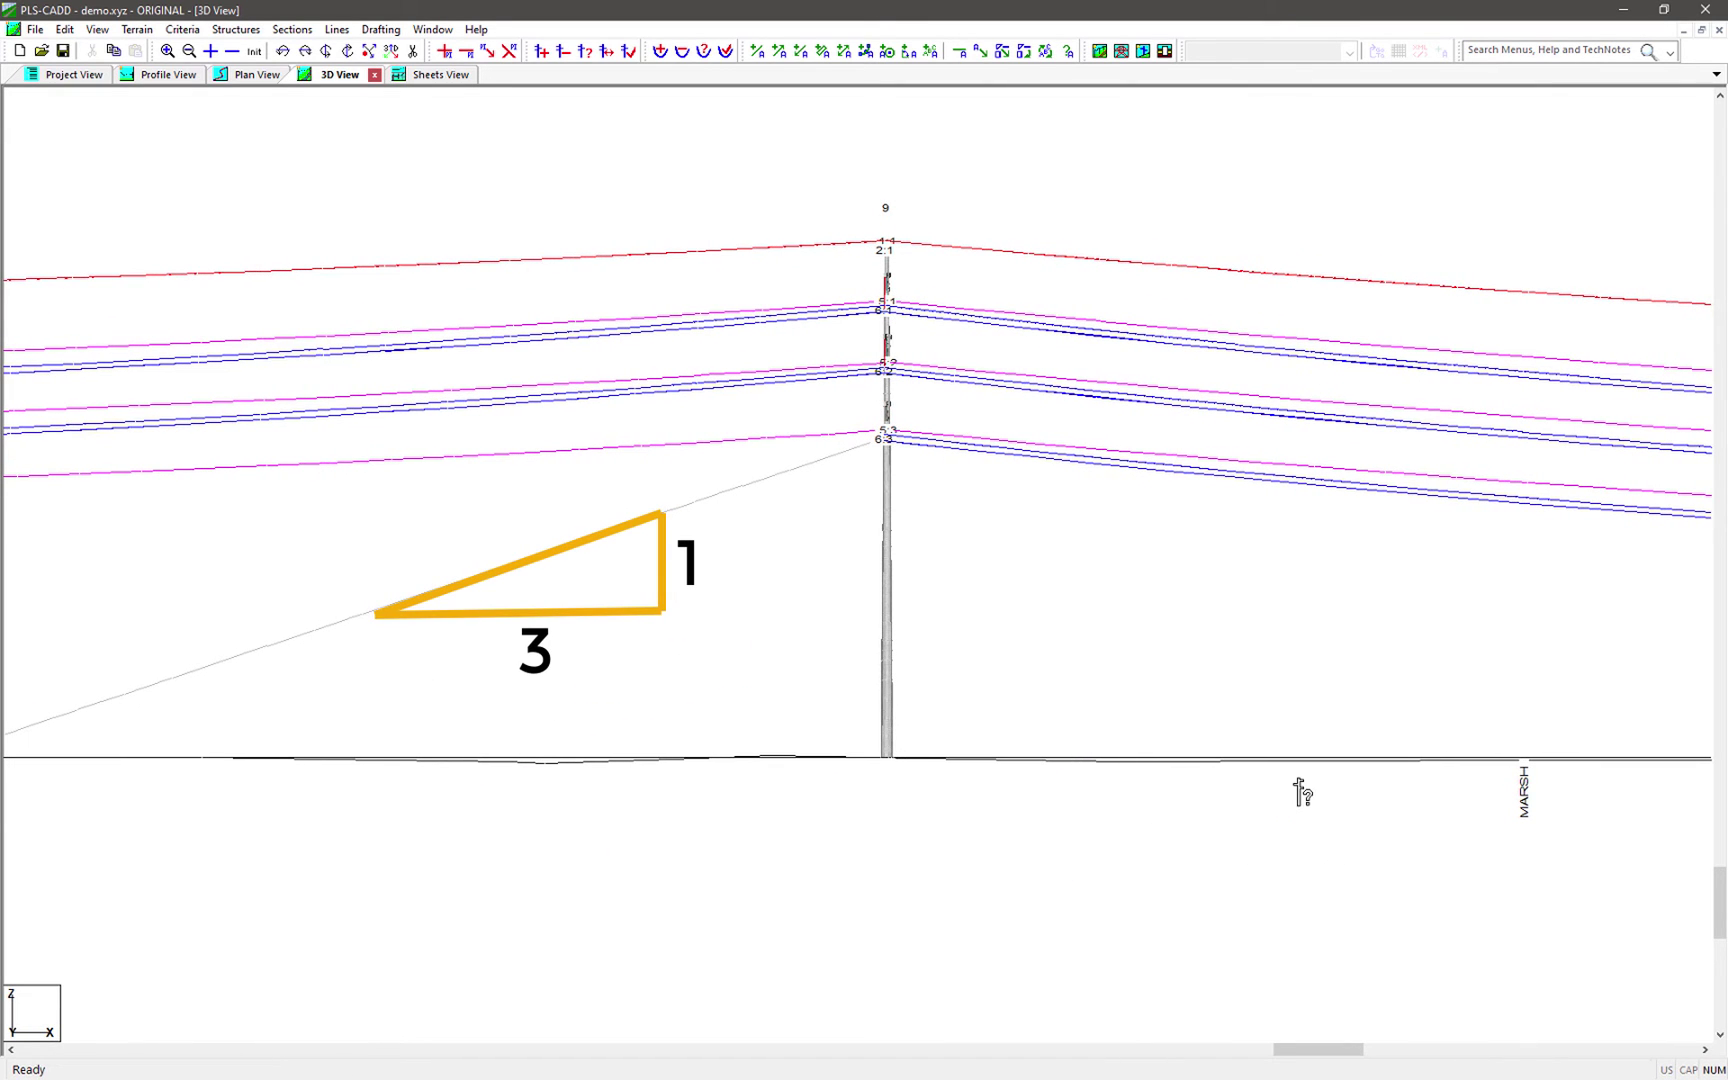
{"action": "scroll", "coordinate": [1300, 716], "scroll_direction": "down", "scroll_amount": 1}
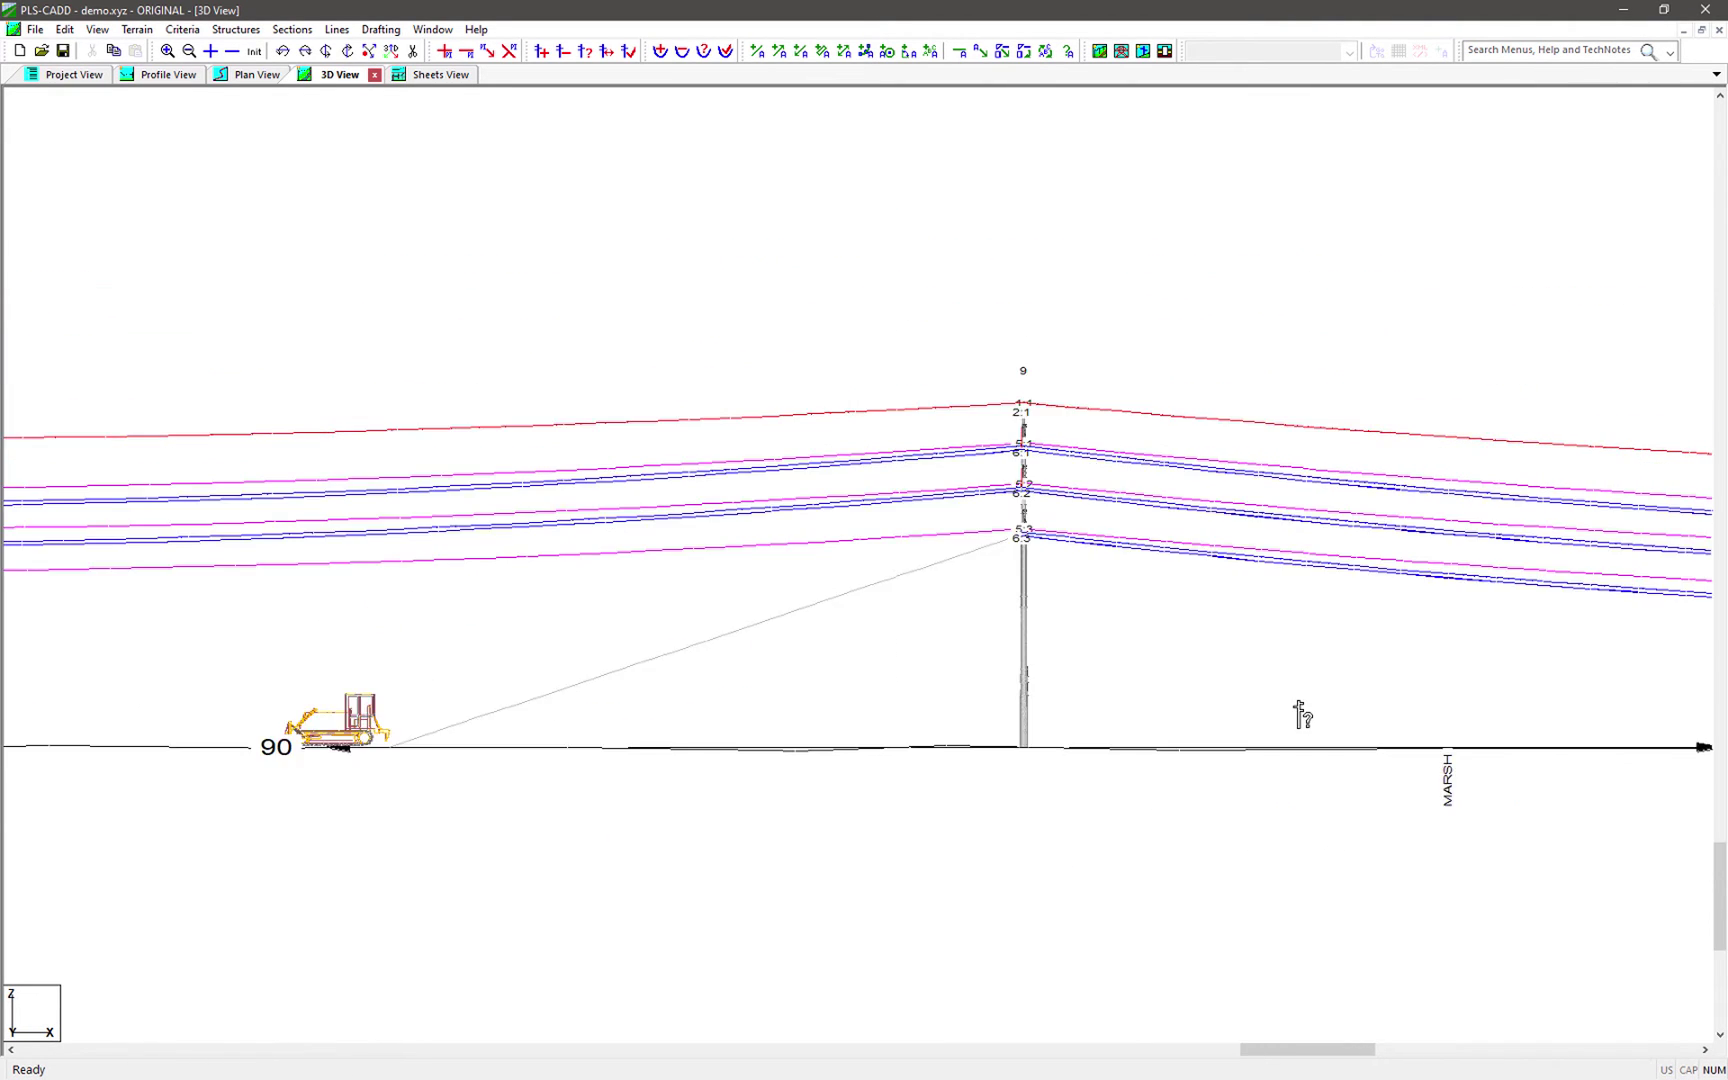
{"action": "left_click", "coordinate": [1057, 712]}
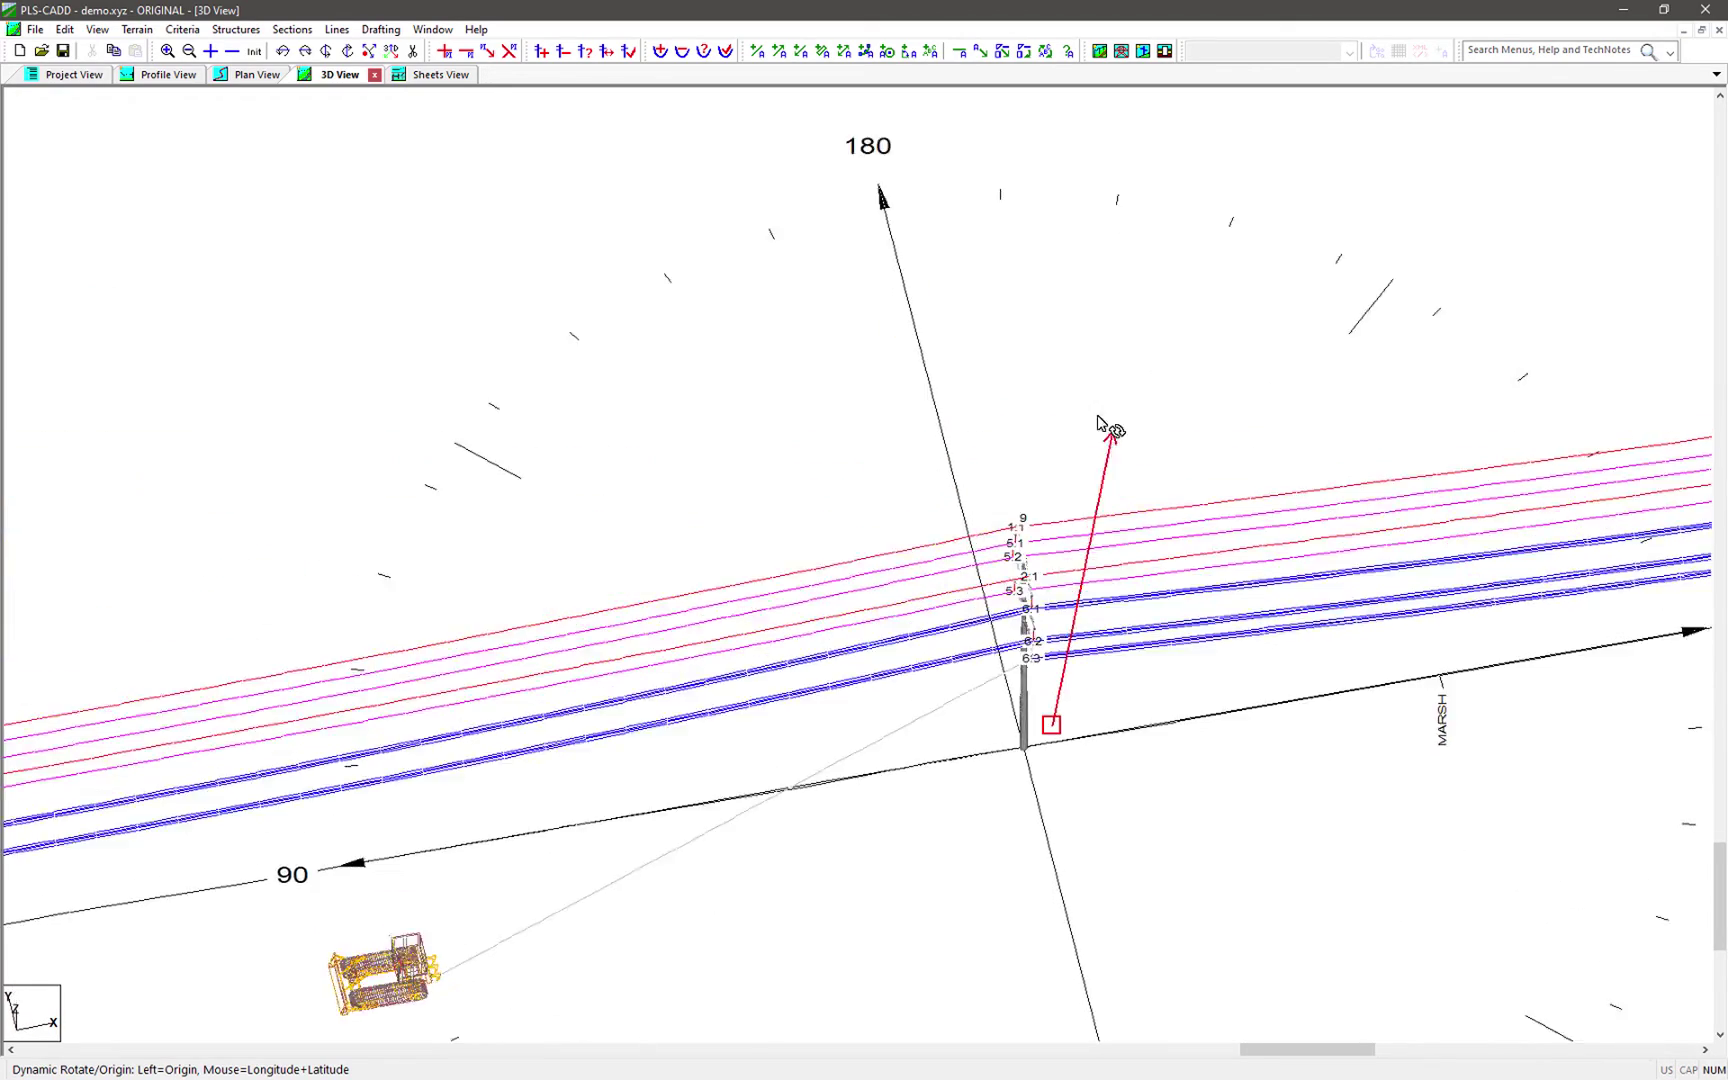
{"action": "left_click", "coordinate": [876, 336]}
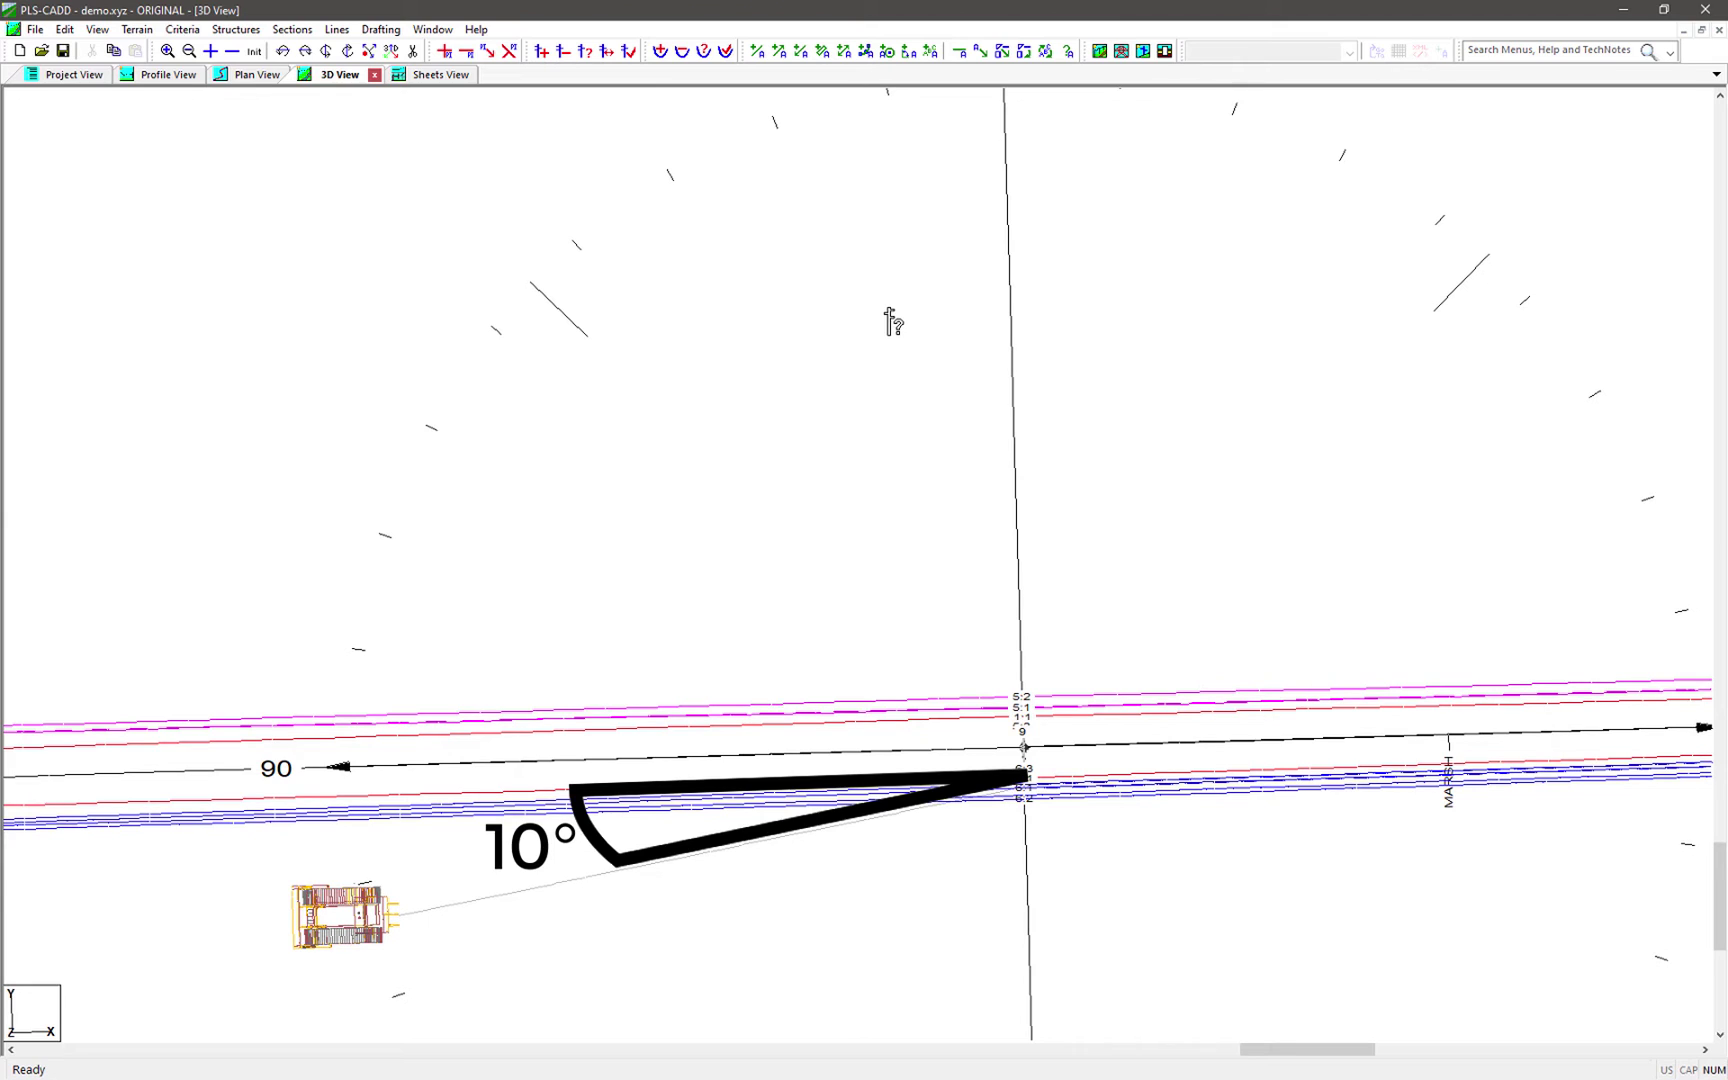
{"action": "scroll", "coordinate": [818, 938], "scroll_direction": "up", "scroll_amount": 1}
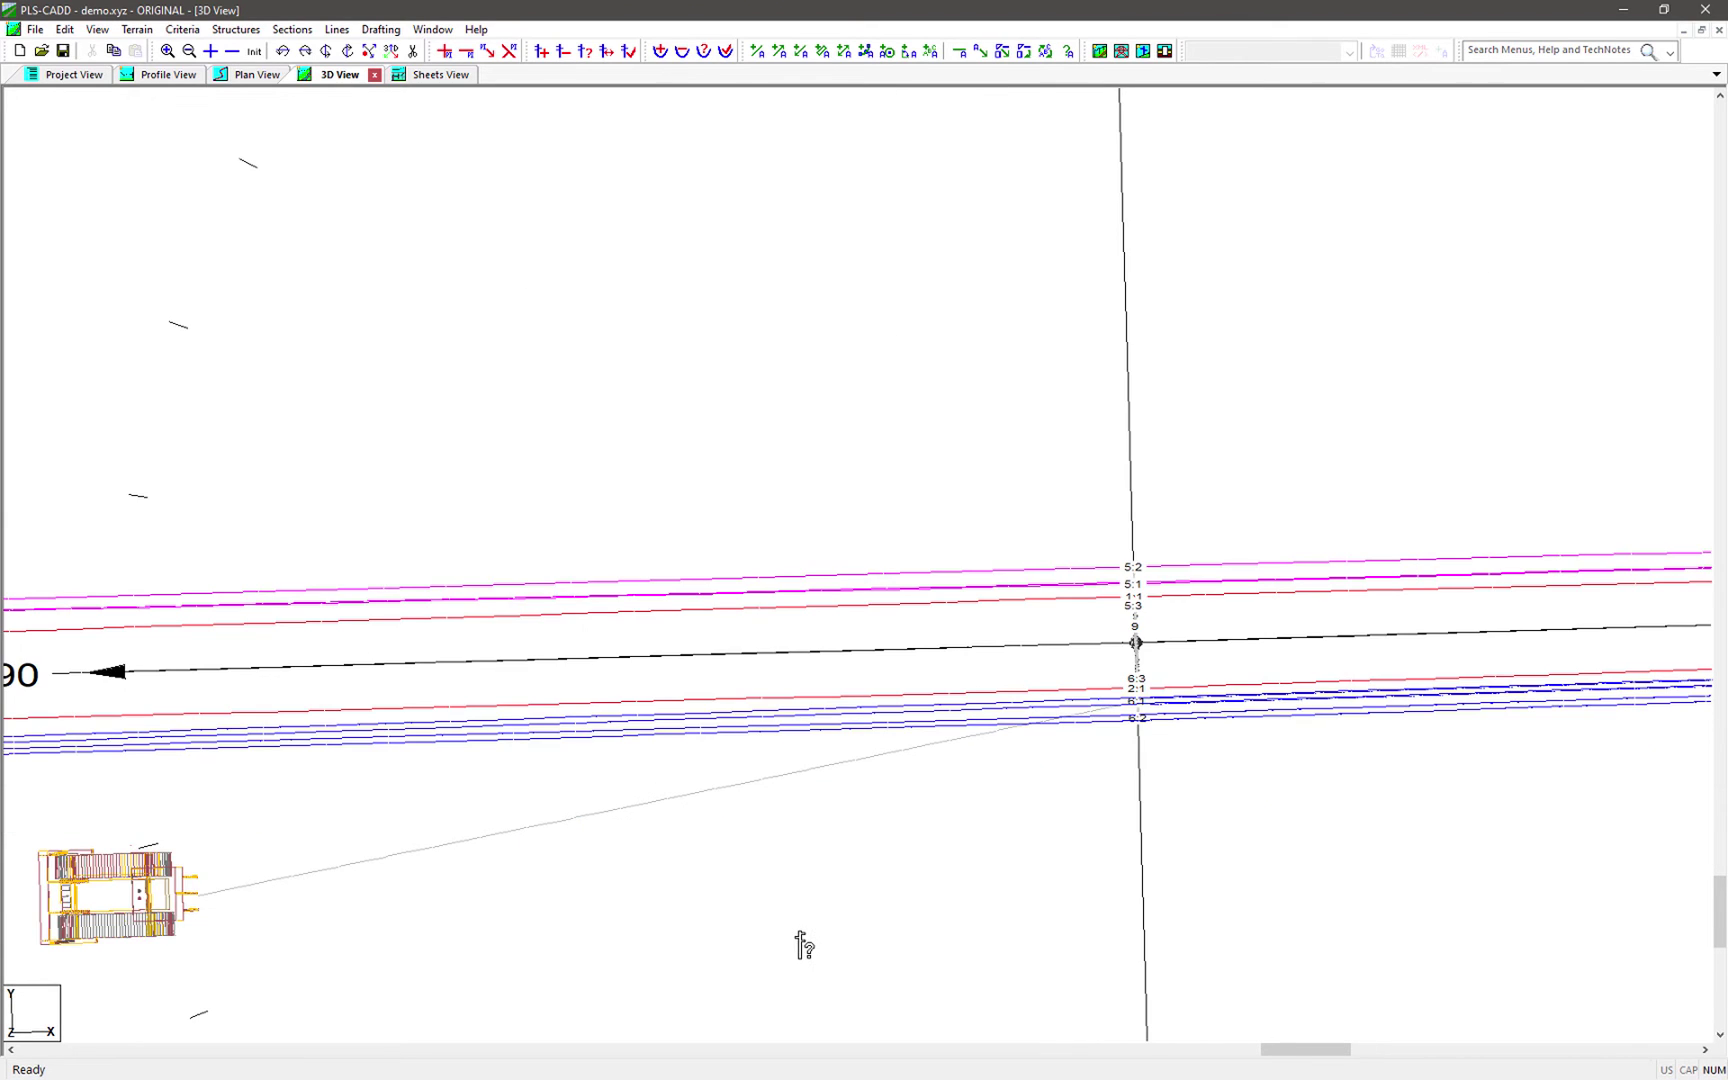
{"action": "scroll", "coordinate": [1098, 615], "scroll_direction": "down", "scroll_amount": 1}
{"action": "left_click", "coordinate": [1091, 625]}
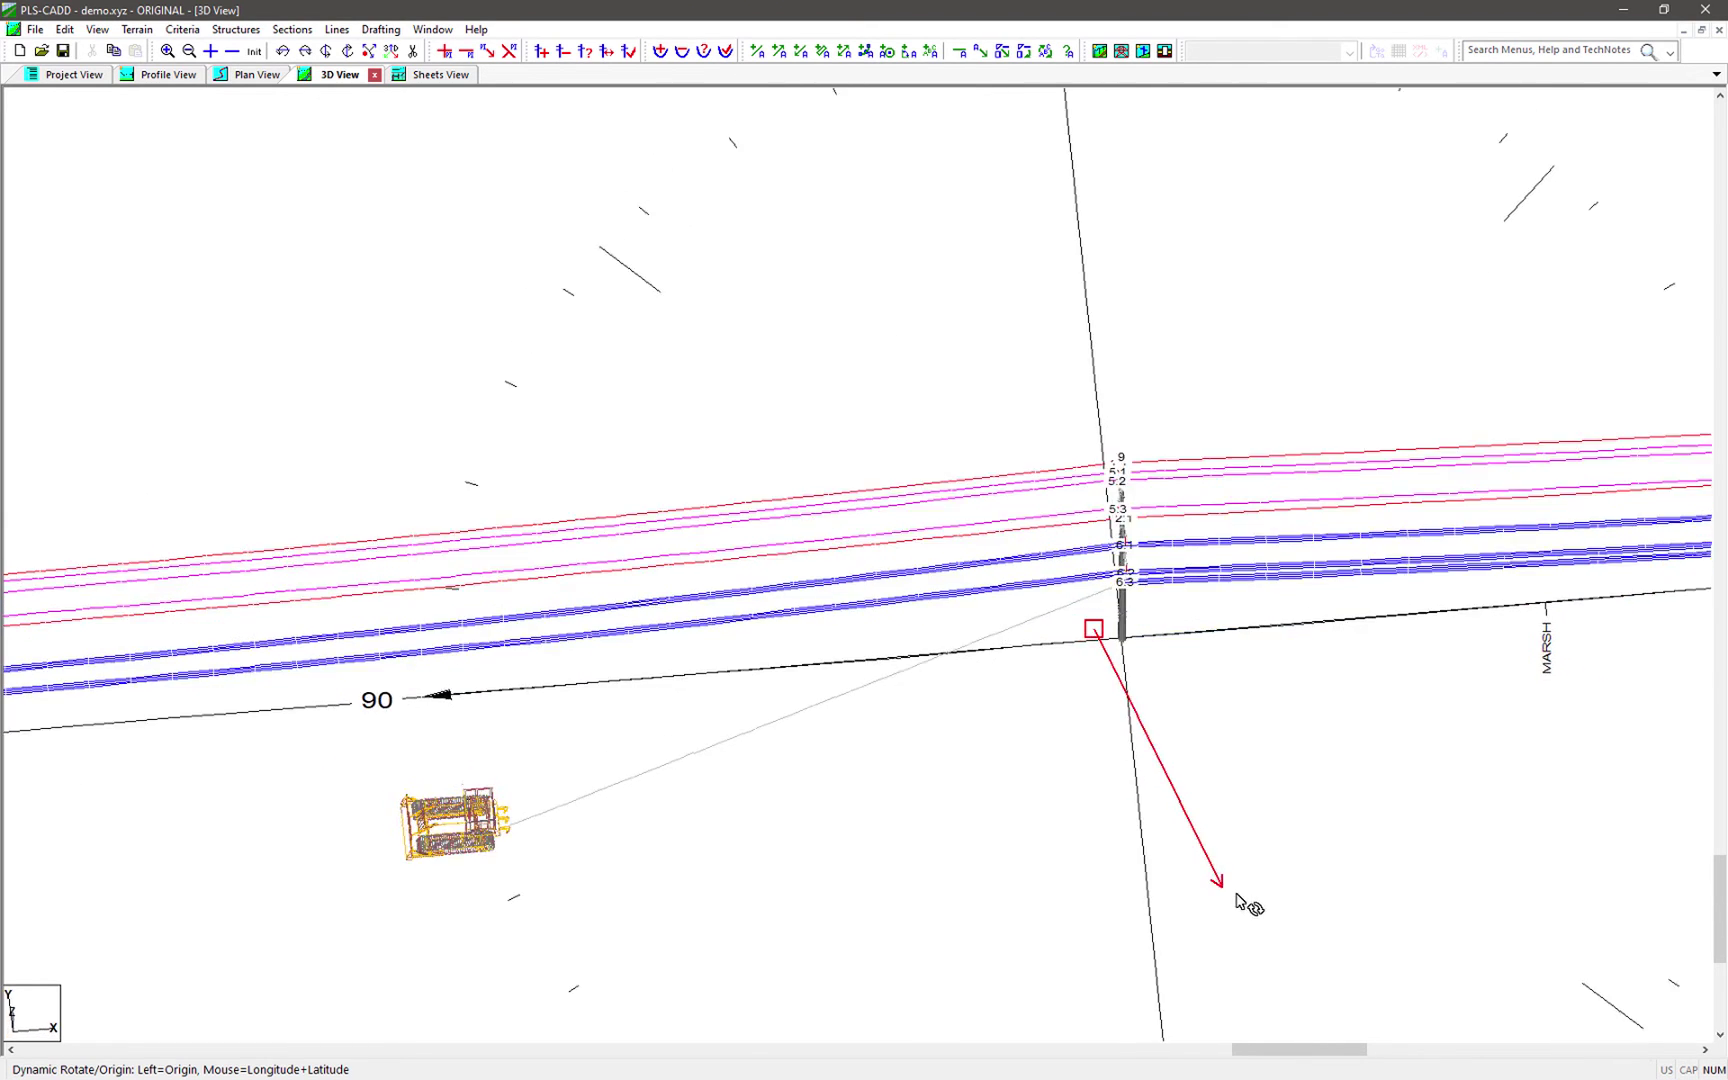
{"action": "left_click", "coordinate": [1246, 463]}
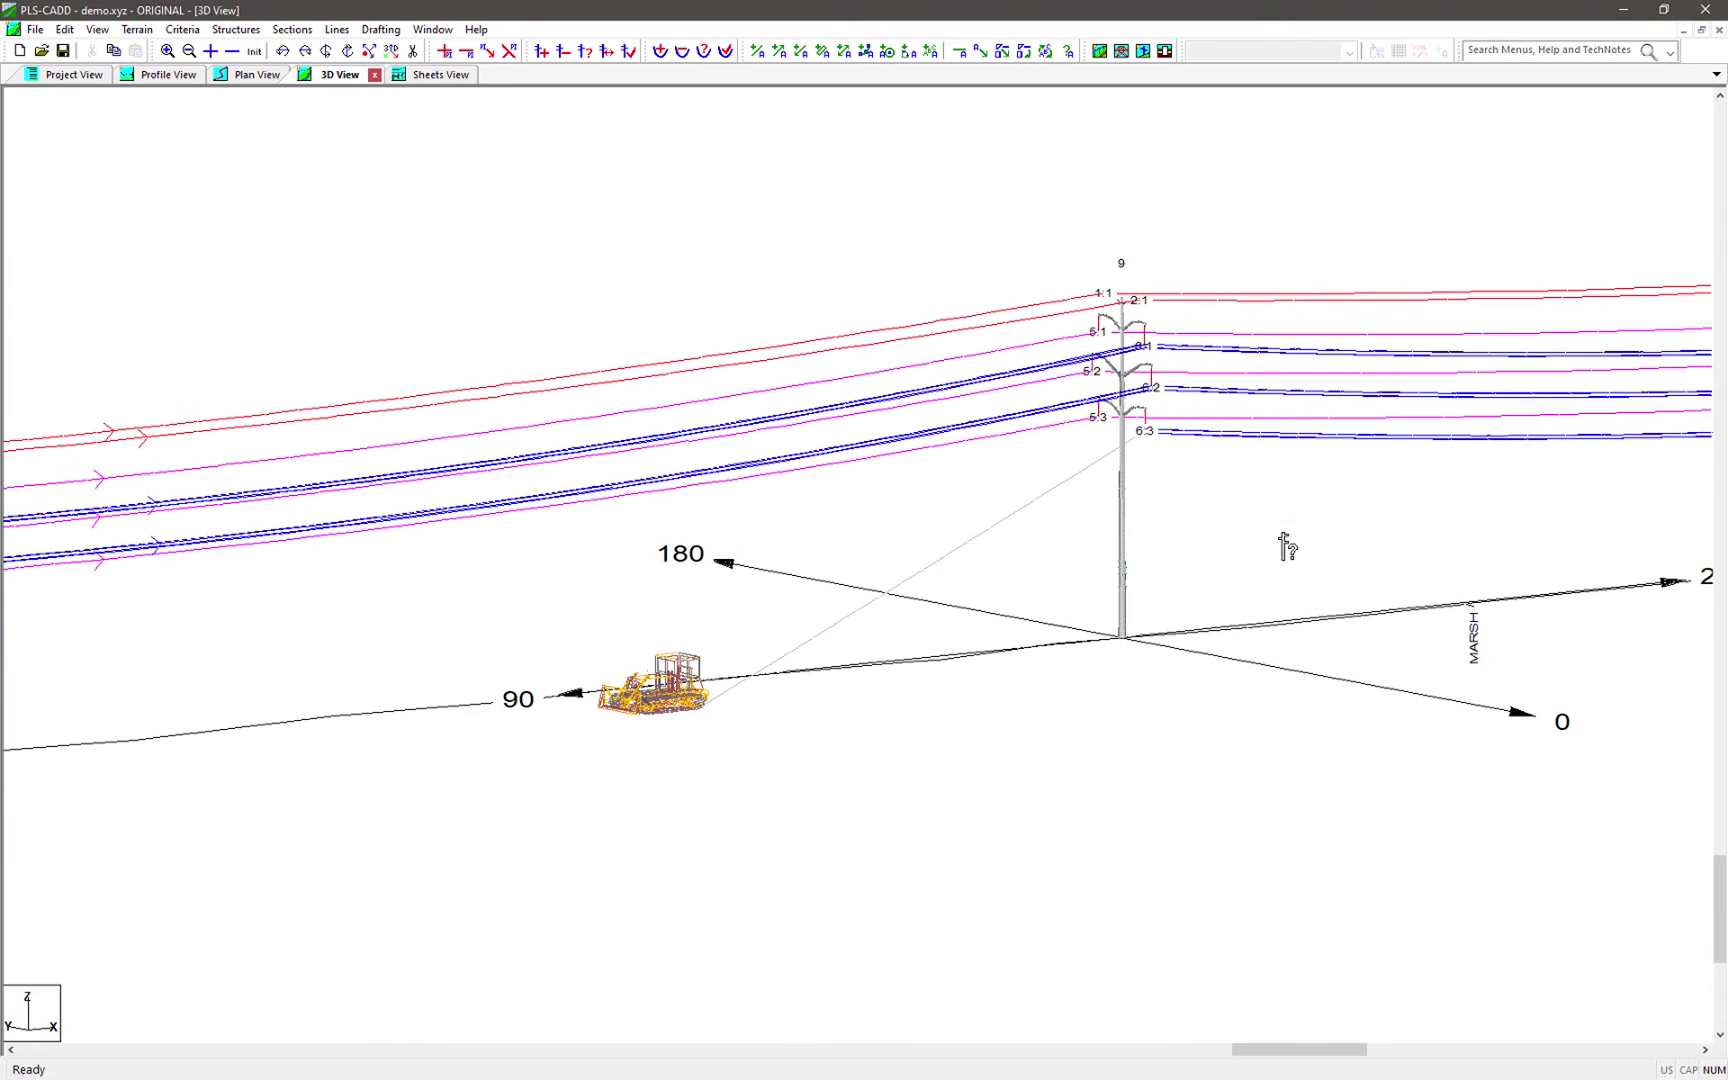
Step: In the Structure Loads table, set the Adjusted case's #1 wire 6:3:Ahead as load source
{"action": "left_click", "coordinate": [183, 29]}
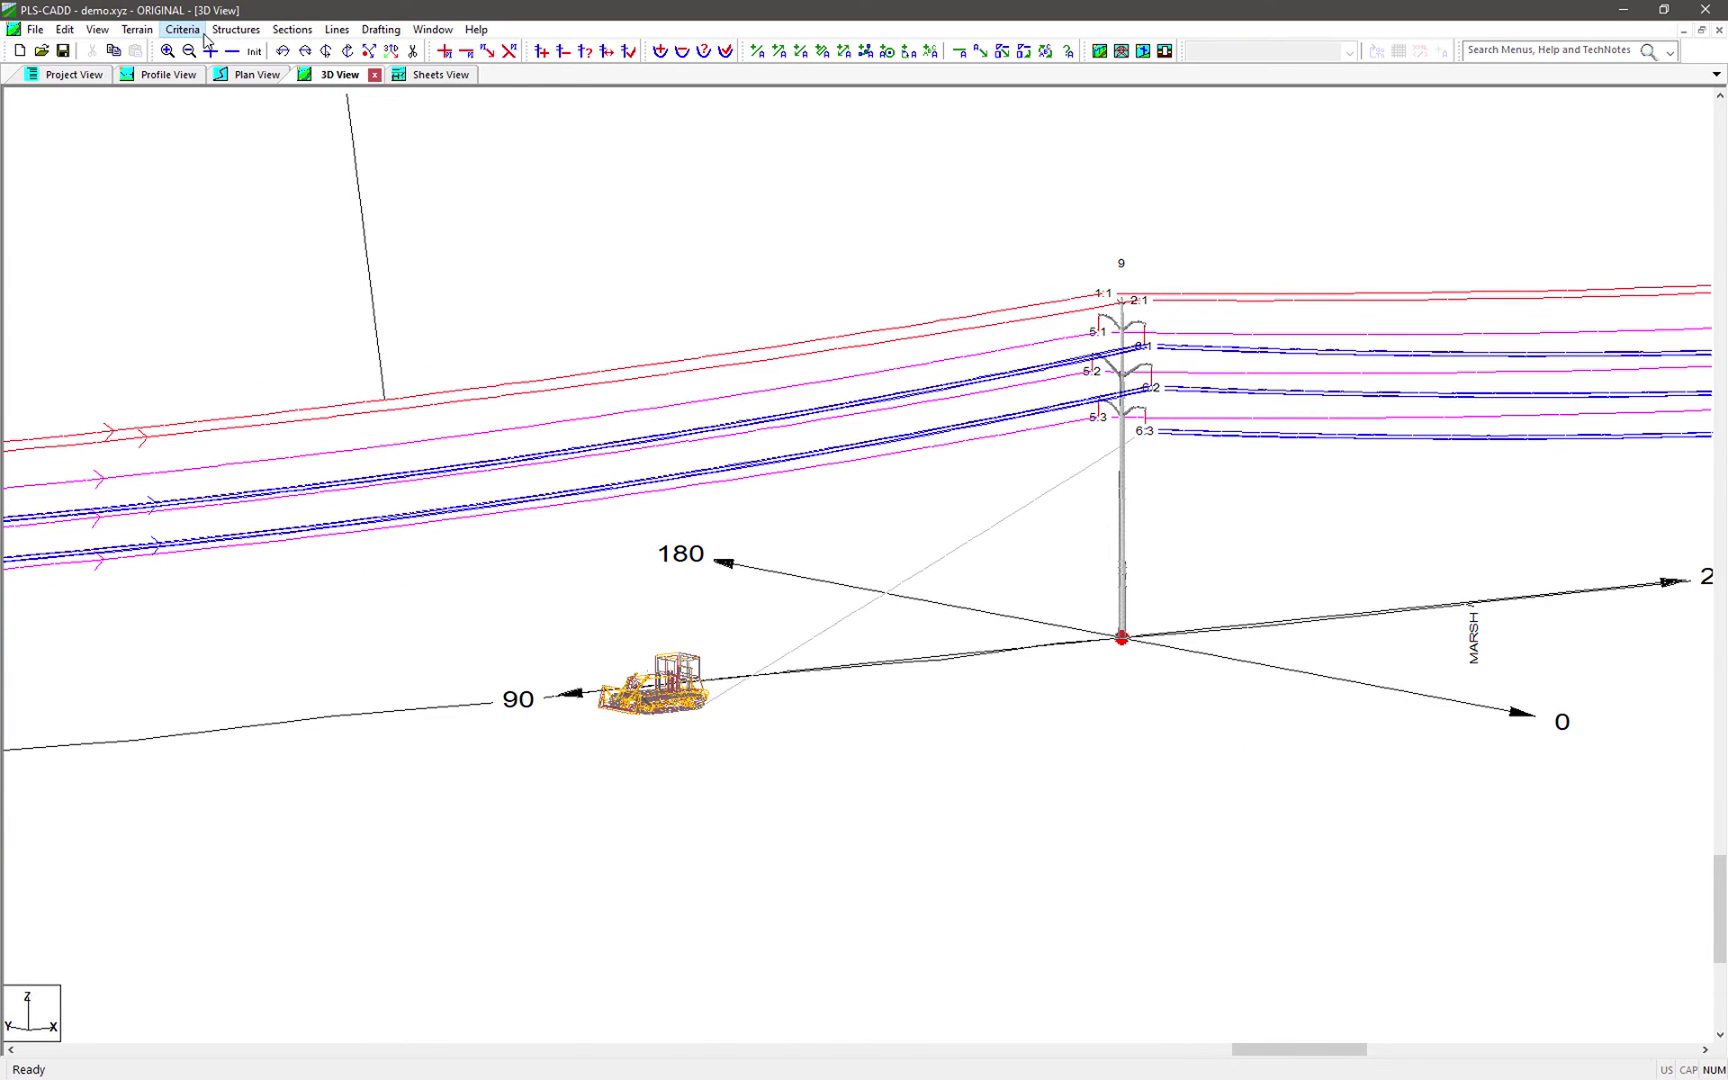
{"action": "left_click", "coordinate": [292, 280]}
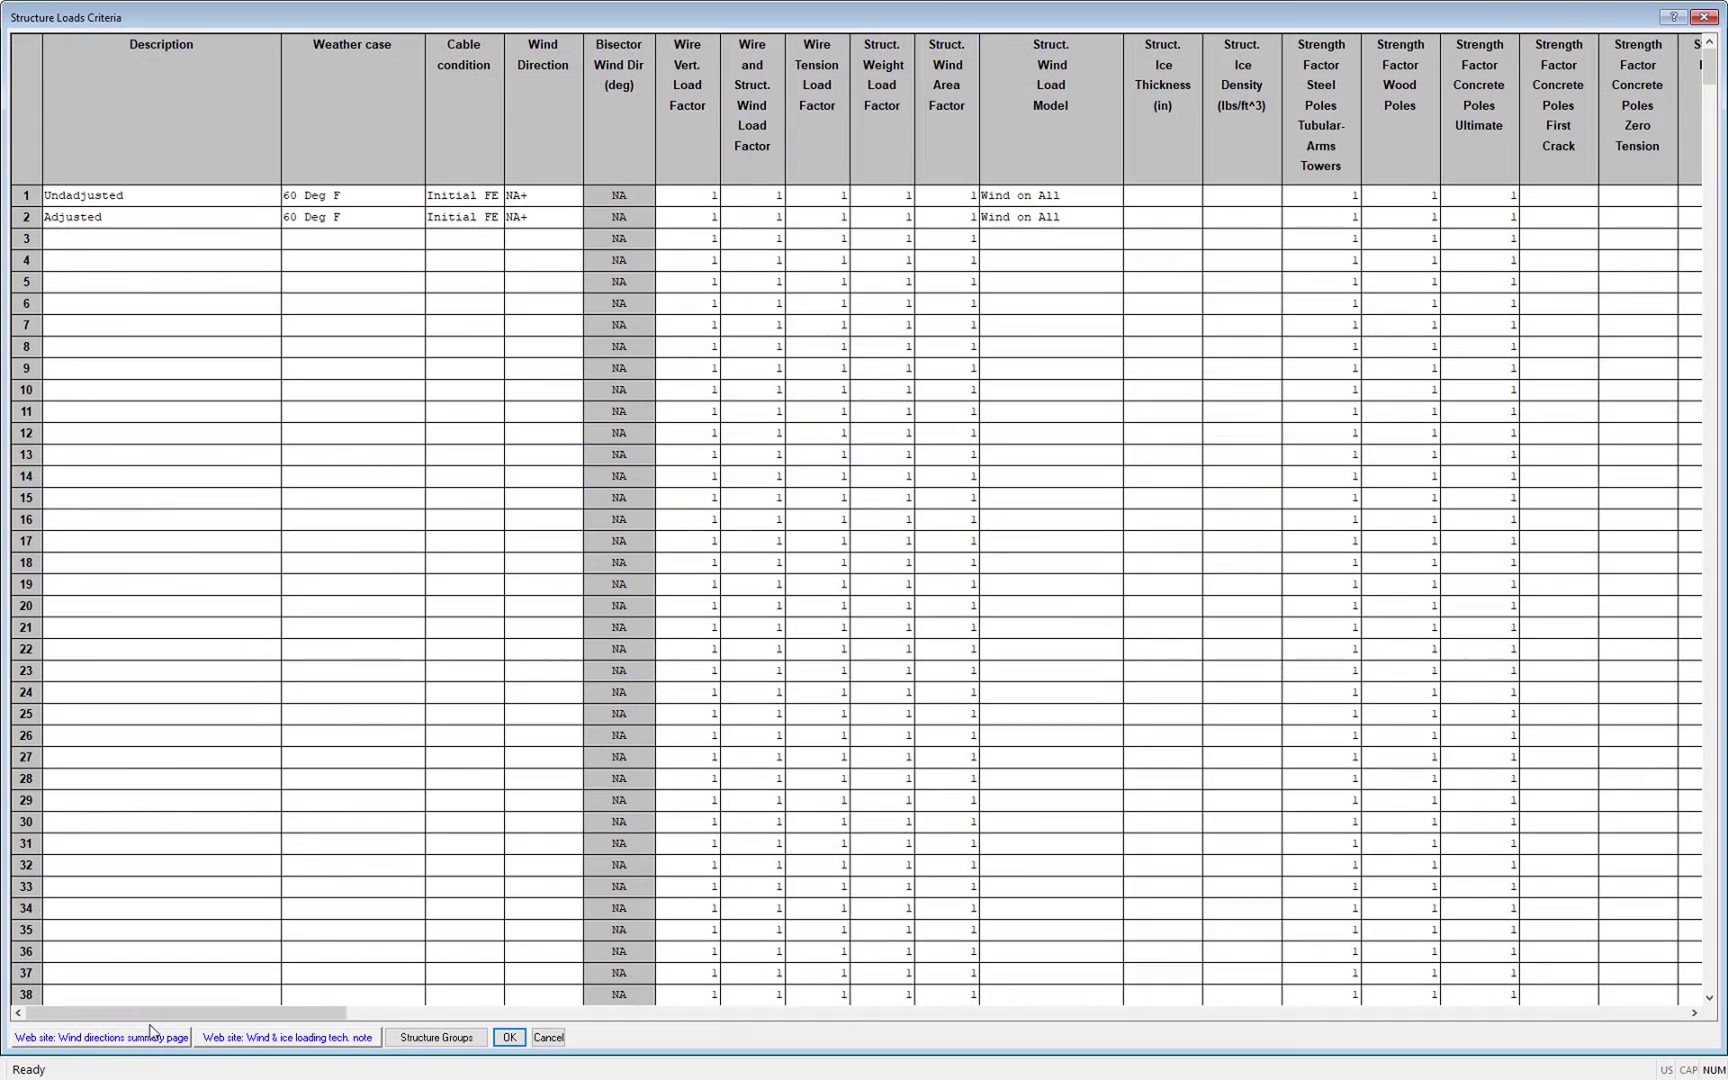
{"action": "left_click_drag", "start_coordinate": [150, 1008], "coordinate": [550, 1008]}
{"action": "left_click", "coordinate": [593, 218]}
{"action": "left_click", "coordinate": [593, 218]}
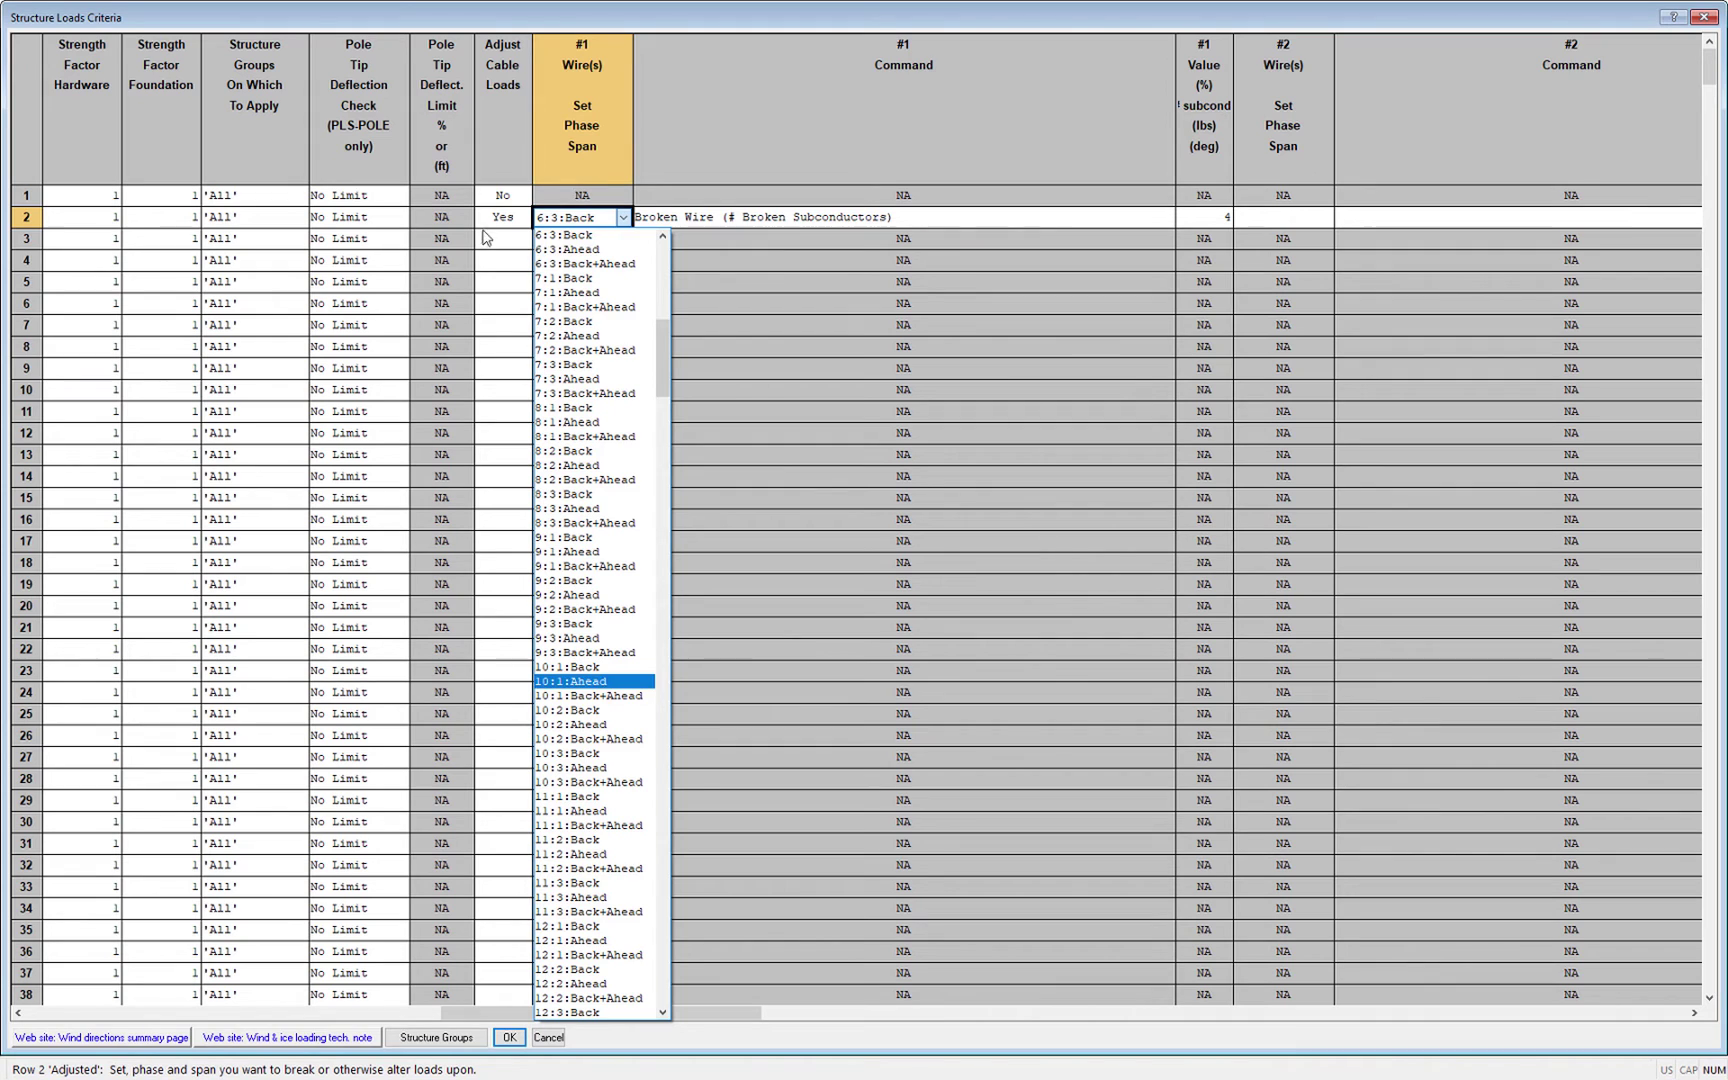
{"action": "left_click", "coordinate": [567, 249]}
{"action": "left_click", "coordinate": [680, 218]}
{"action": "left_click", "coordinate": [680, 218]}
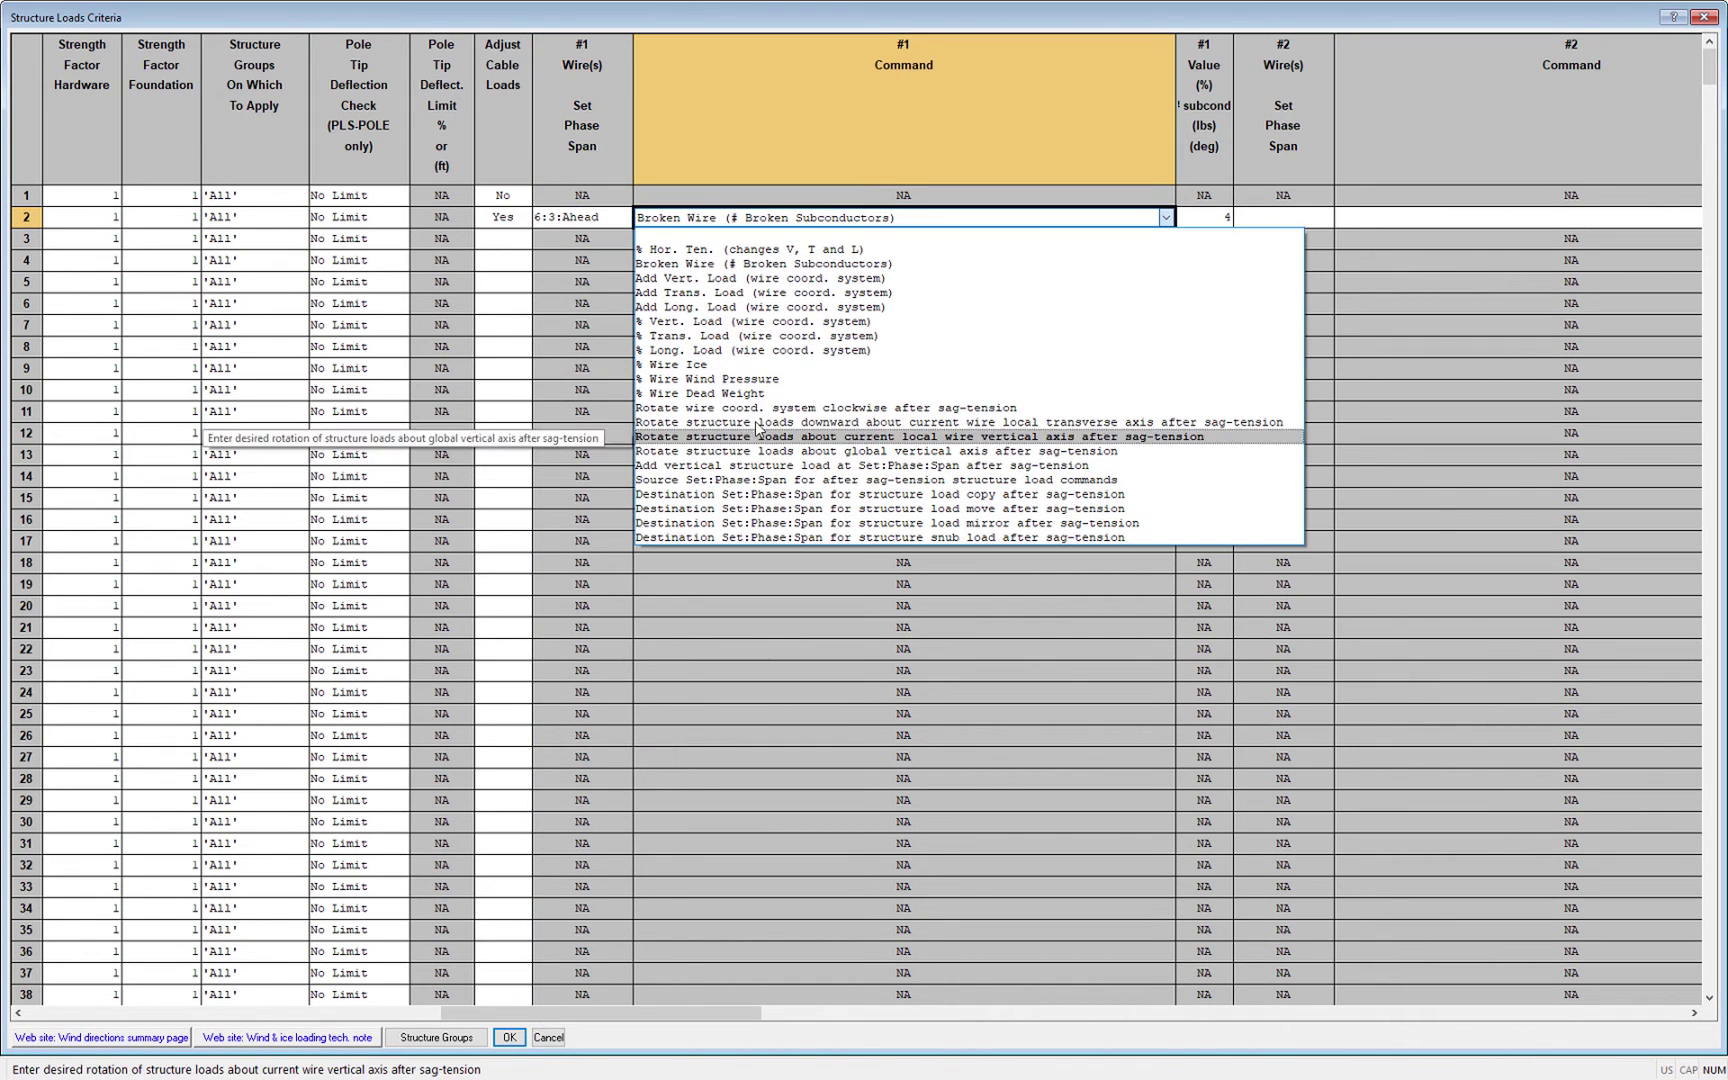
{"action": "left_click", "coordinate": [755, 481]}
{"action": "left_click", "coordinate": [1229, 217]}
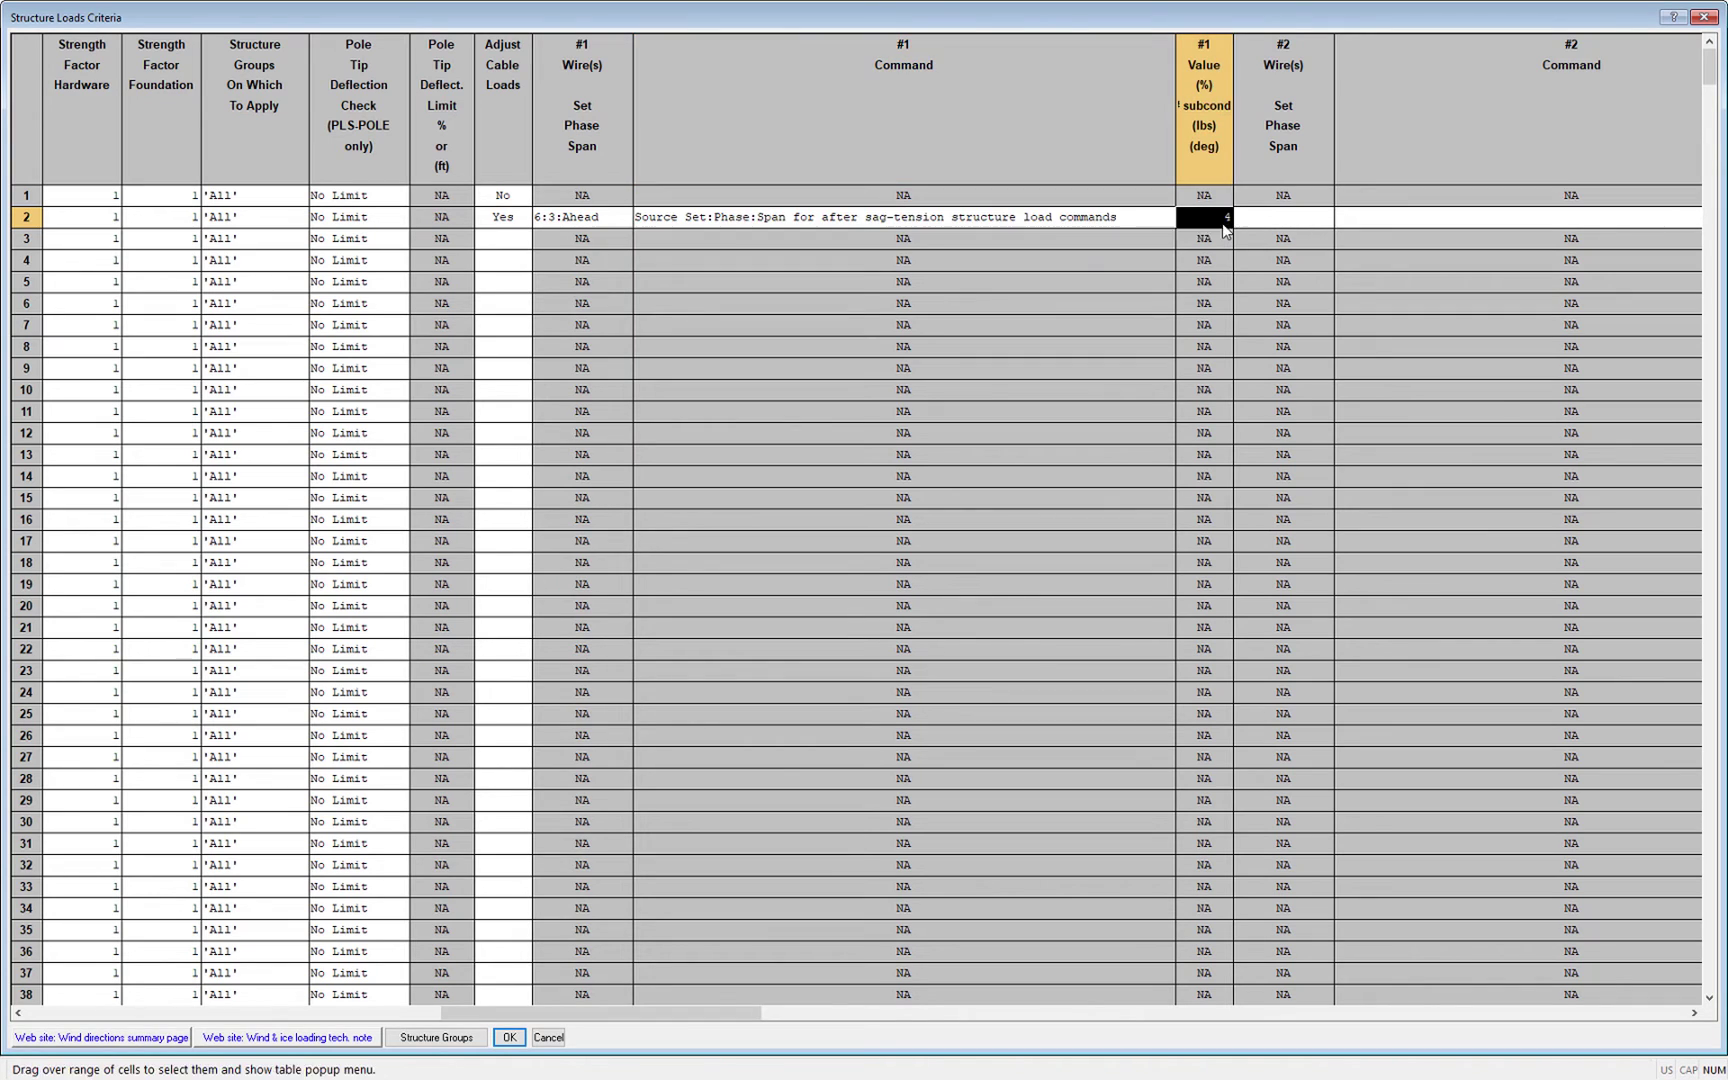
Step: Set #2 wire 6:3:Back with the Destination structure snub load command
{"action": "left_click", "coordinate": [1285, 217]}
{"action": "left_click", "coordinate": [1285, 217]}
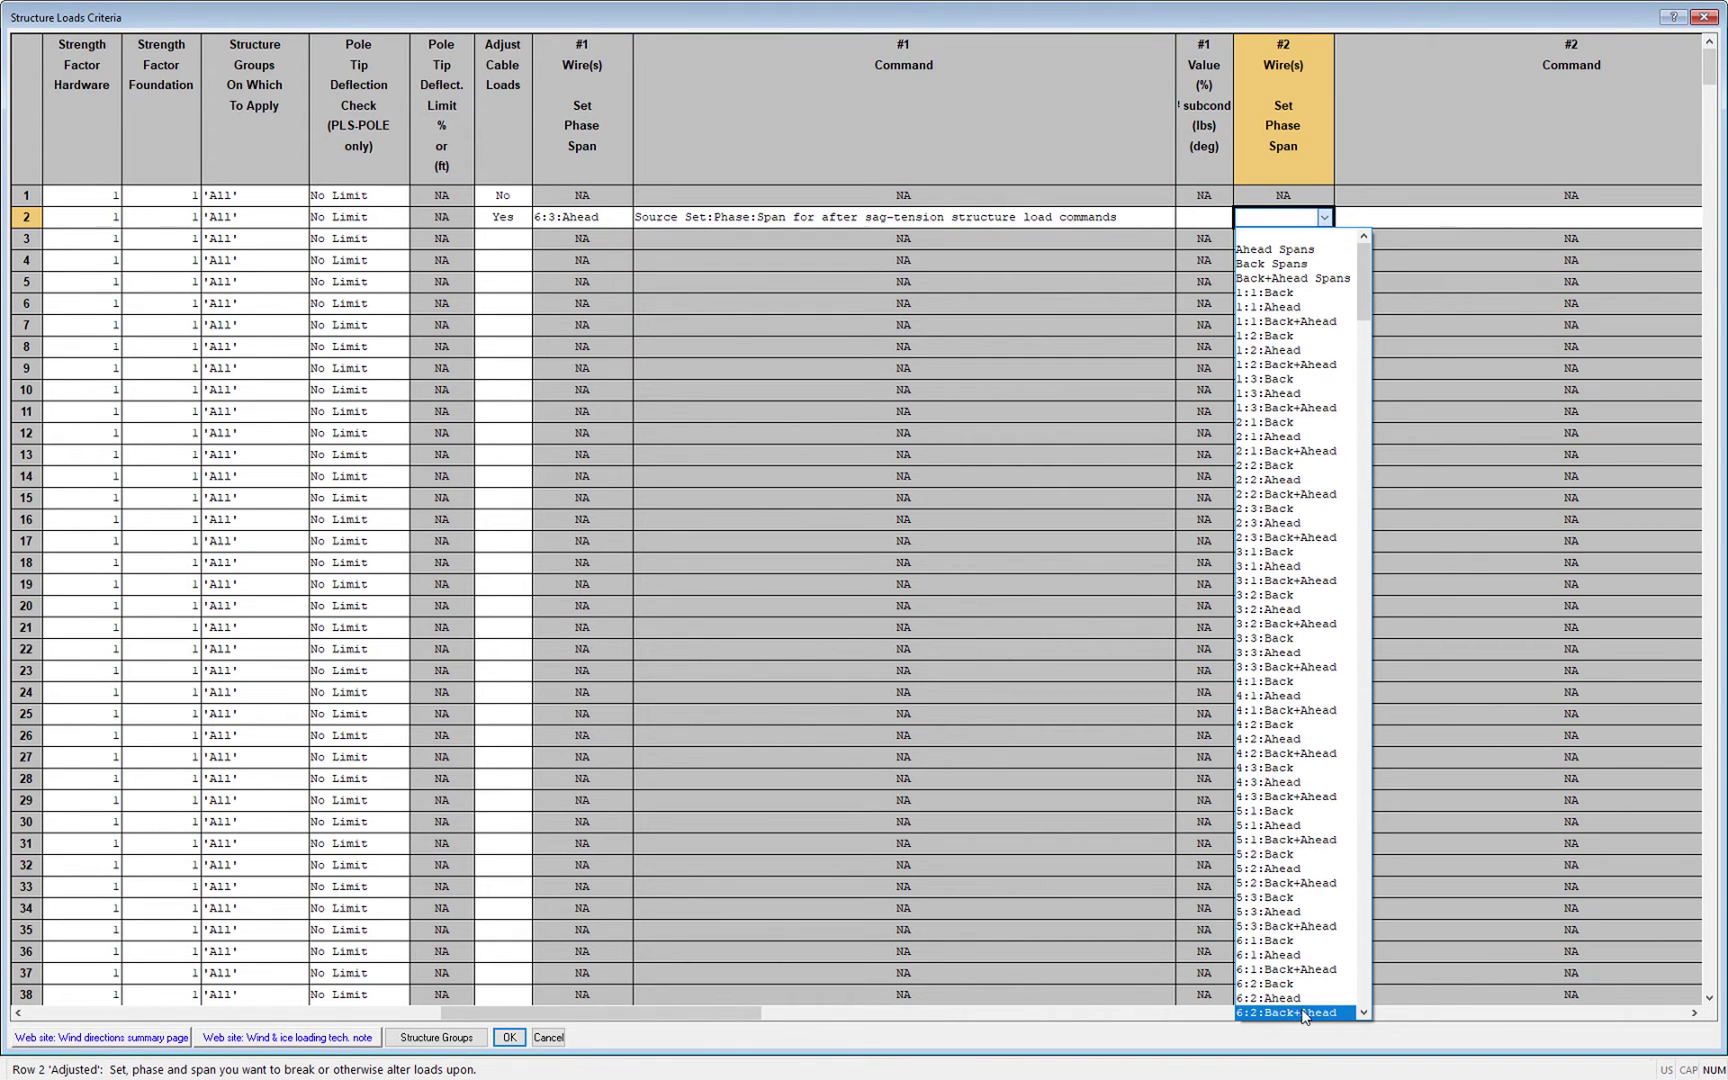
{"action": "scroll", "coordinate": [1300, 1012], "scroll_direction": "down", "scroll_amount": 1}
{"action": "scroll", "coordinate": [1298, 1004], "scroll_direction": "down", "scroll_amount": 1}
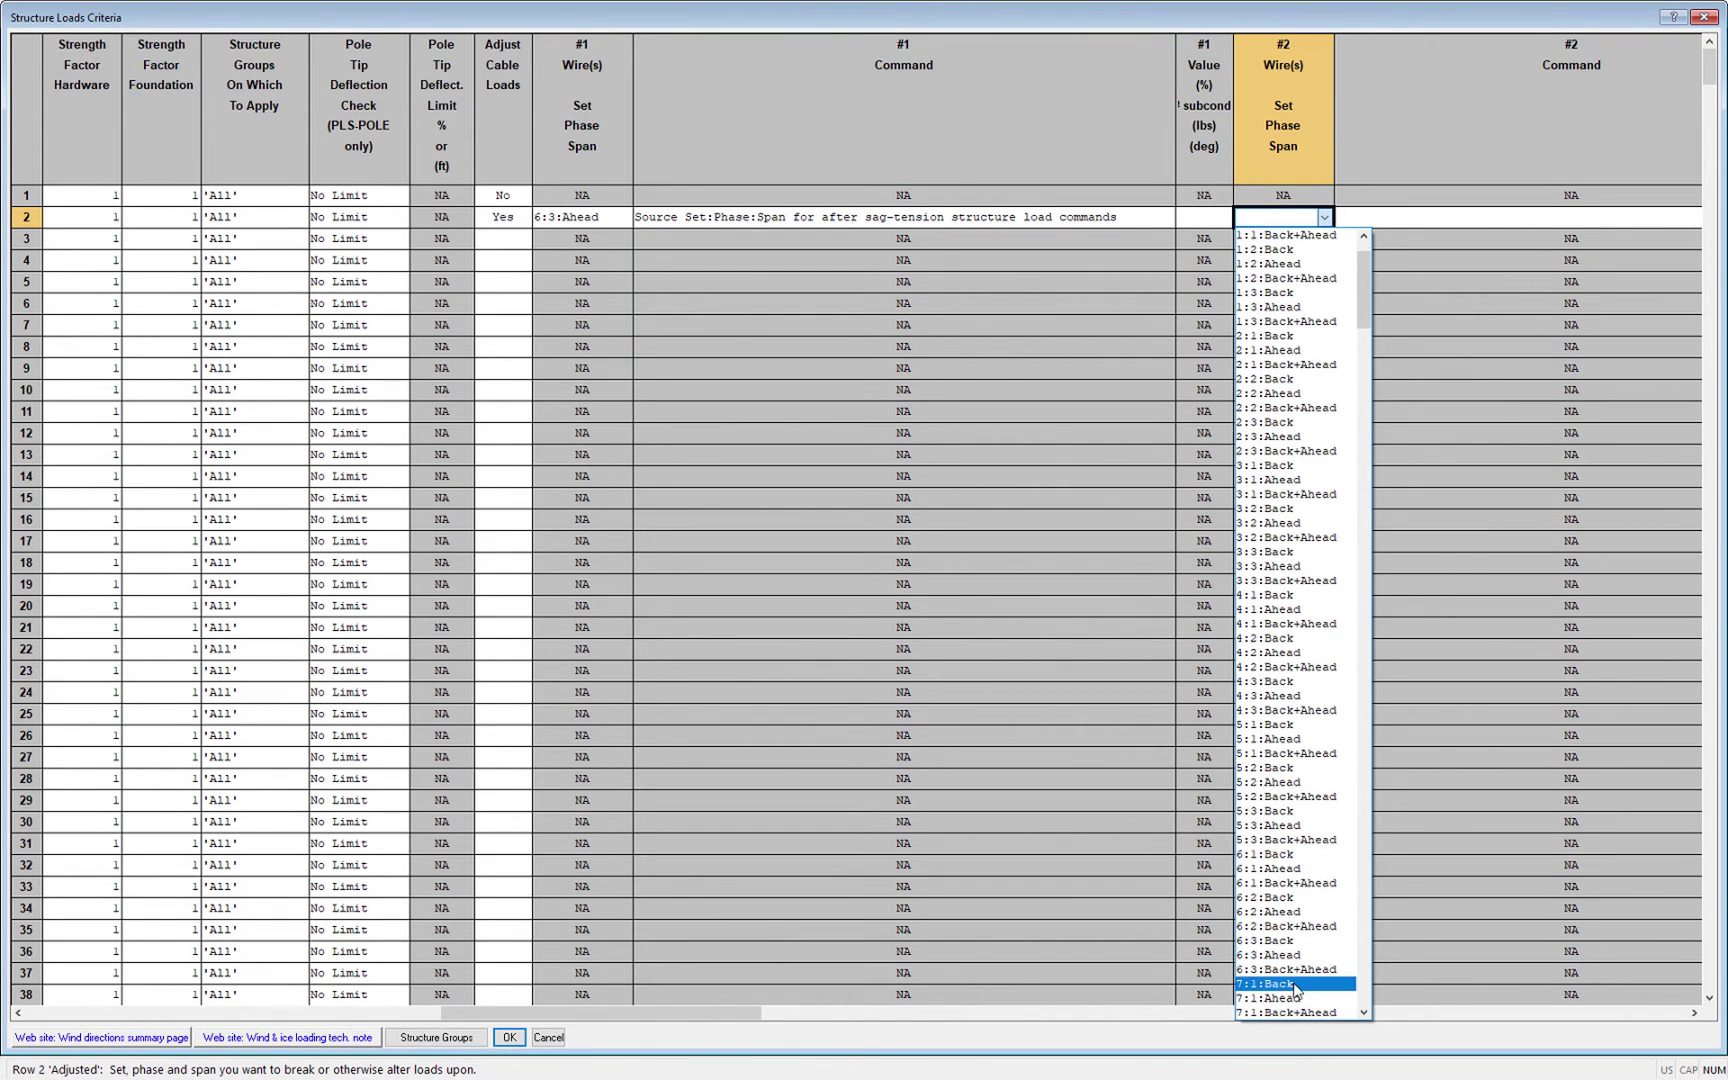
{"action": "left_click", "coordinate": [1297, 941]}
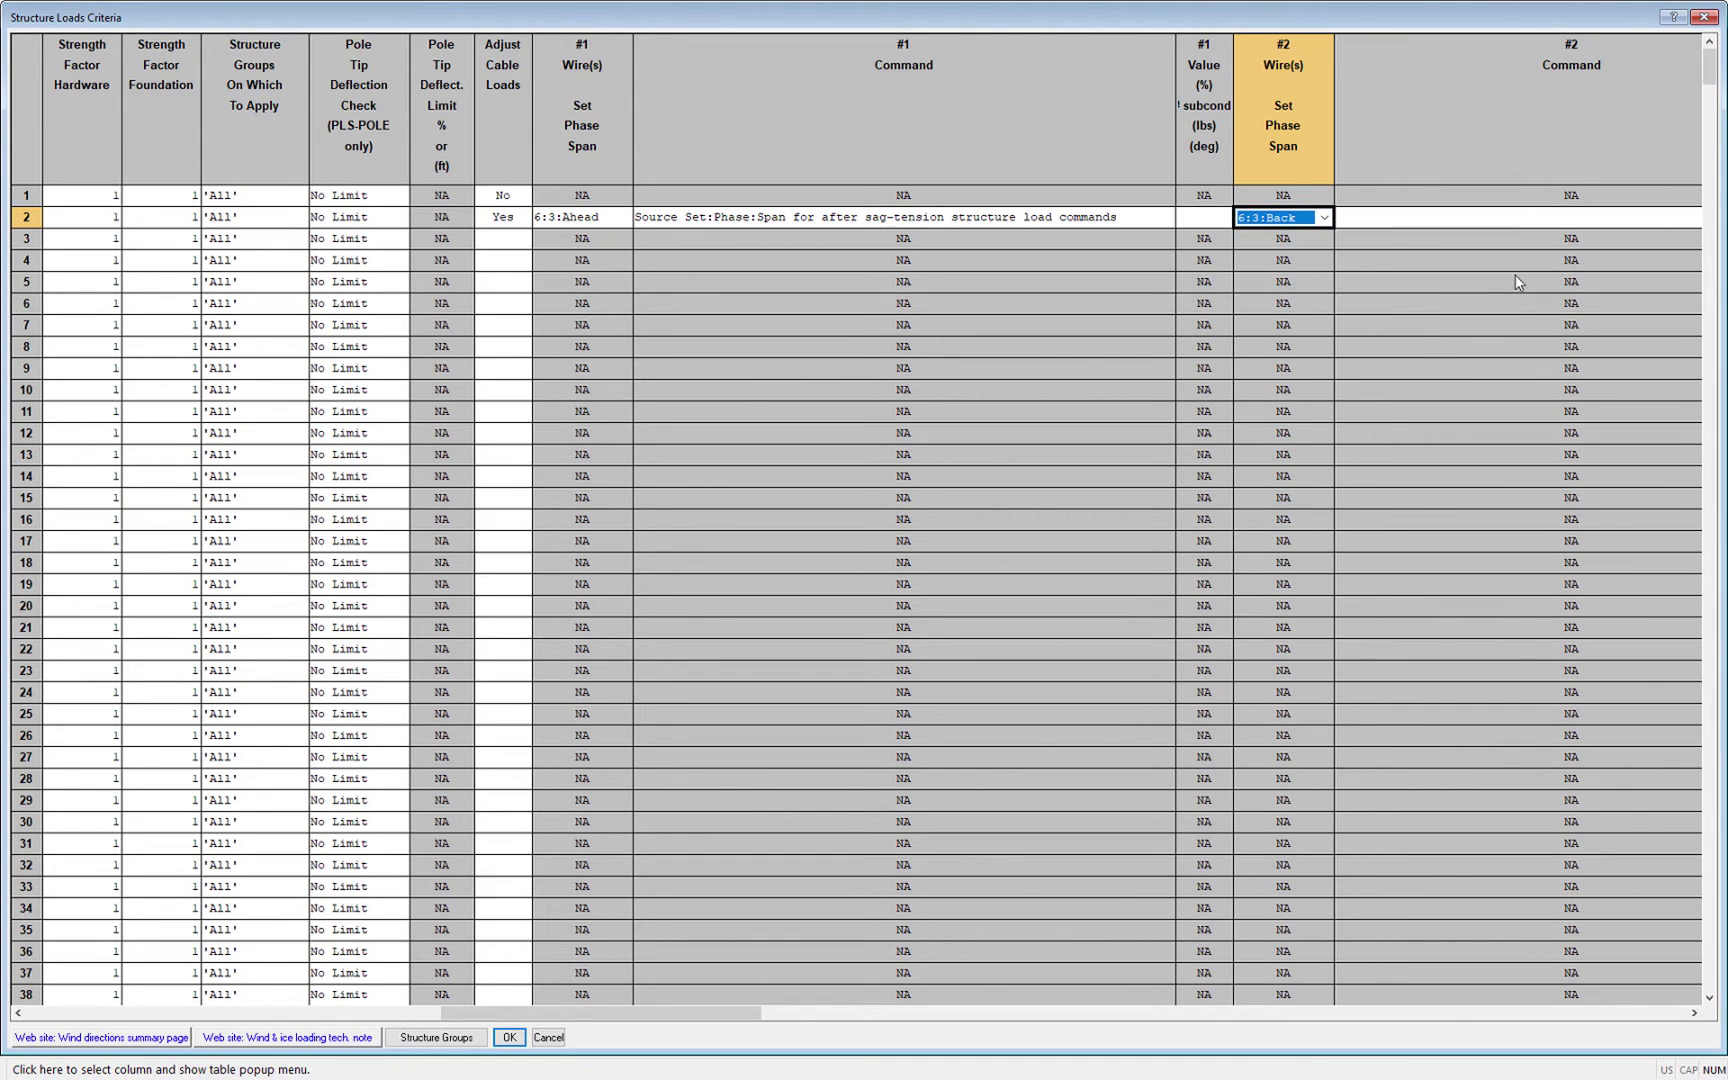
{"action": "left_click", "coordinate": [1470, 220]}
{"action": "left_click", "coordinate": [1380, 218]}
{"action": "mouse_move", "coordinate": [1400, 537]}
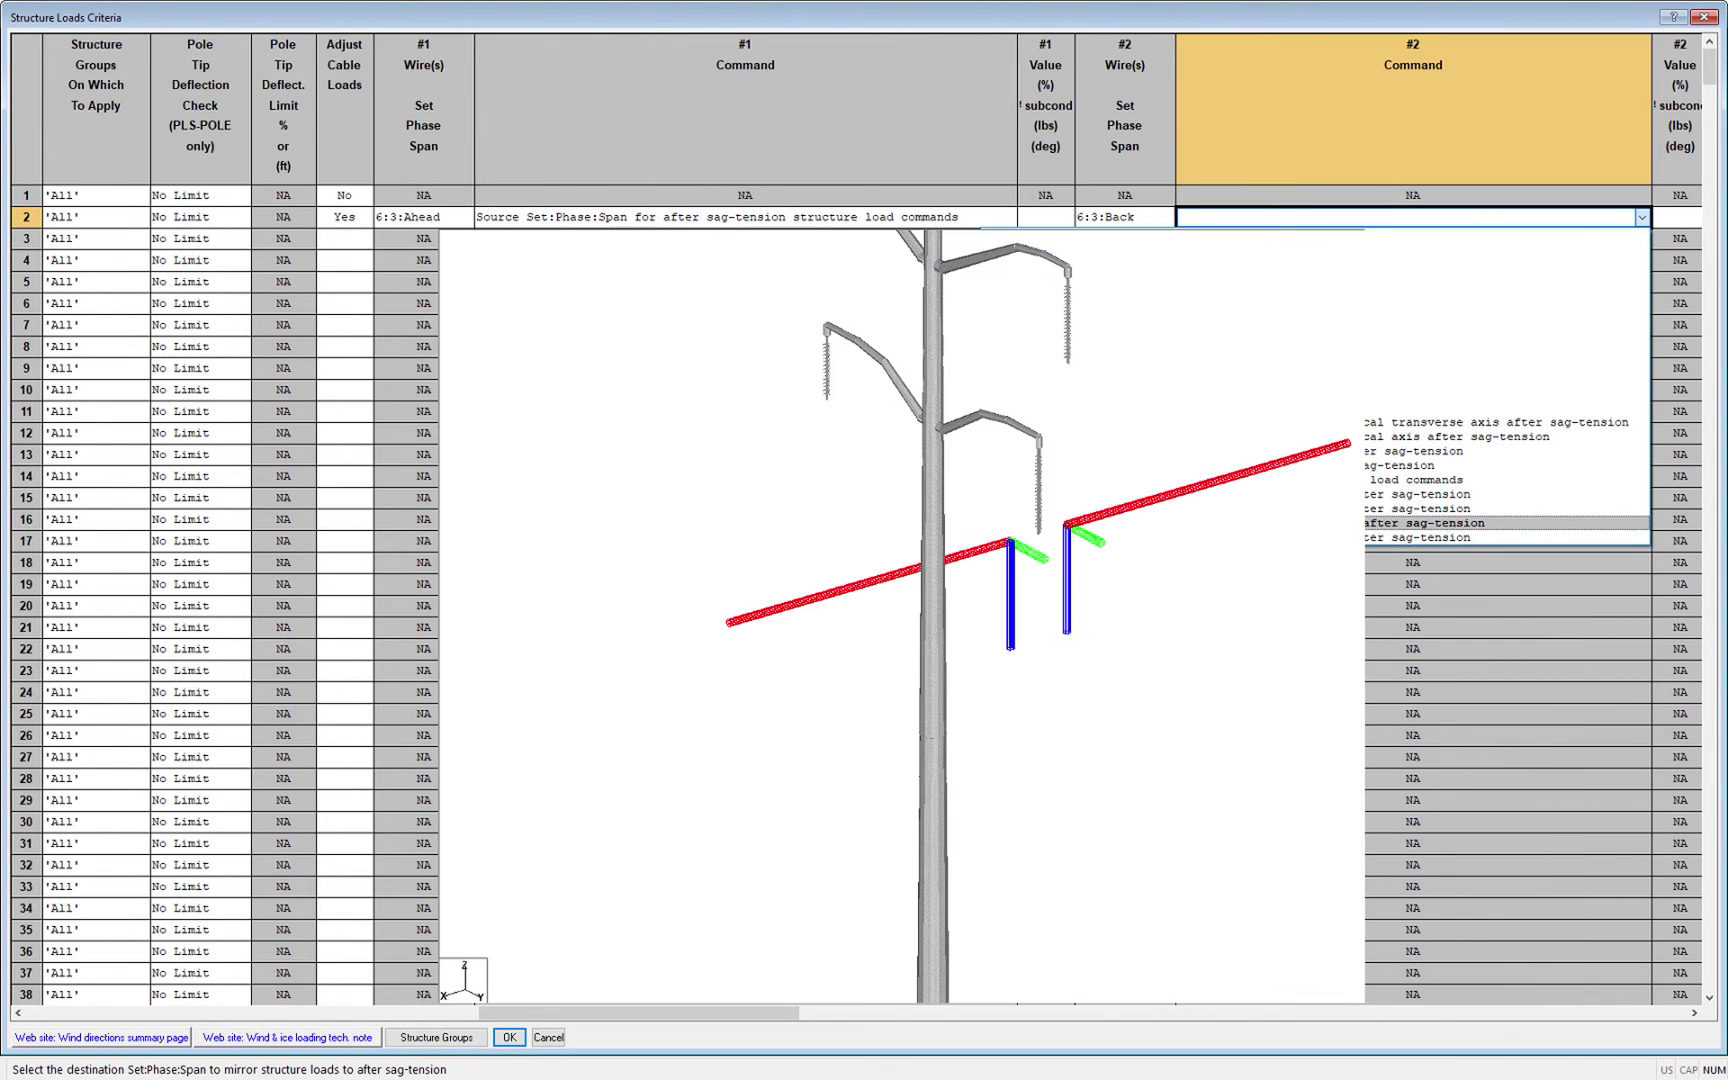
{"action": "left_click", "coordinate": [1400, 537]}
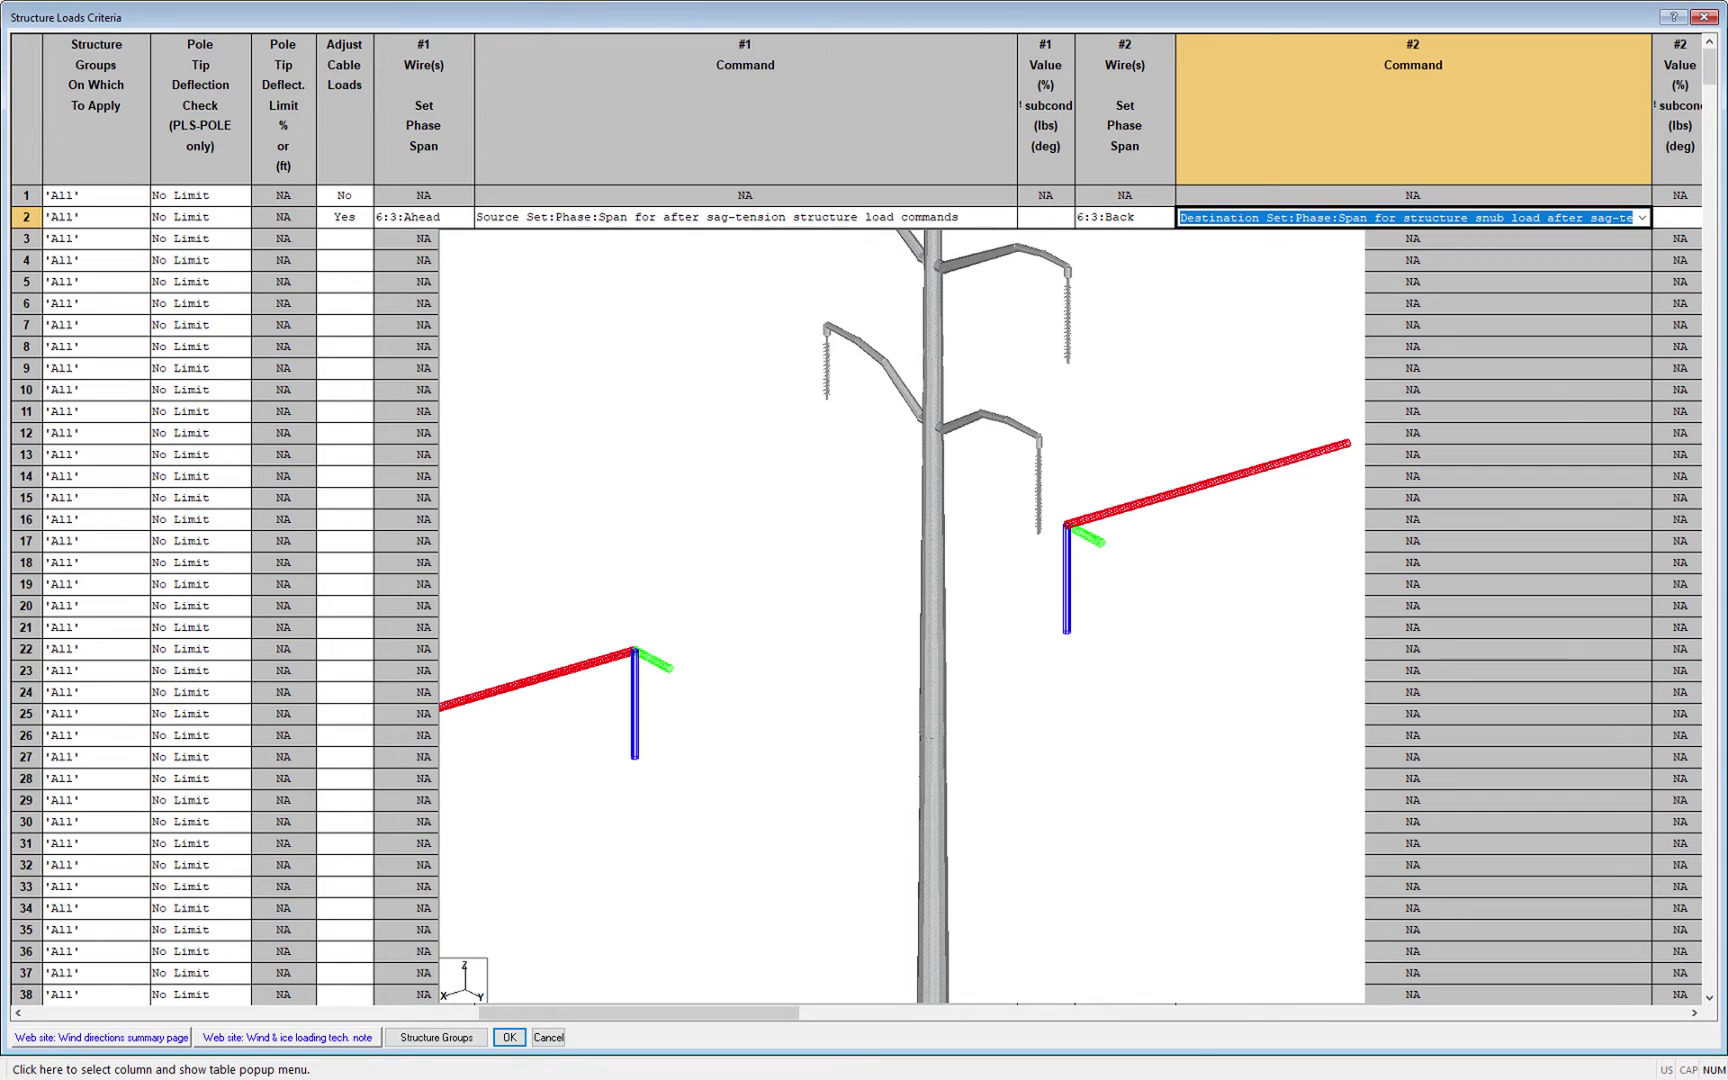
{"action": "left_click_drag", "start_coordinate": [710, 1018], "coordinate": [782, 1025]}
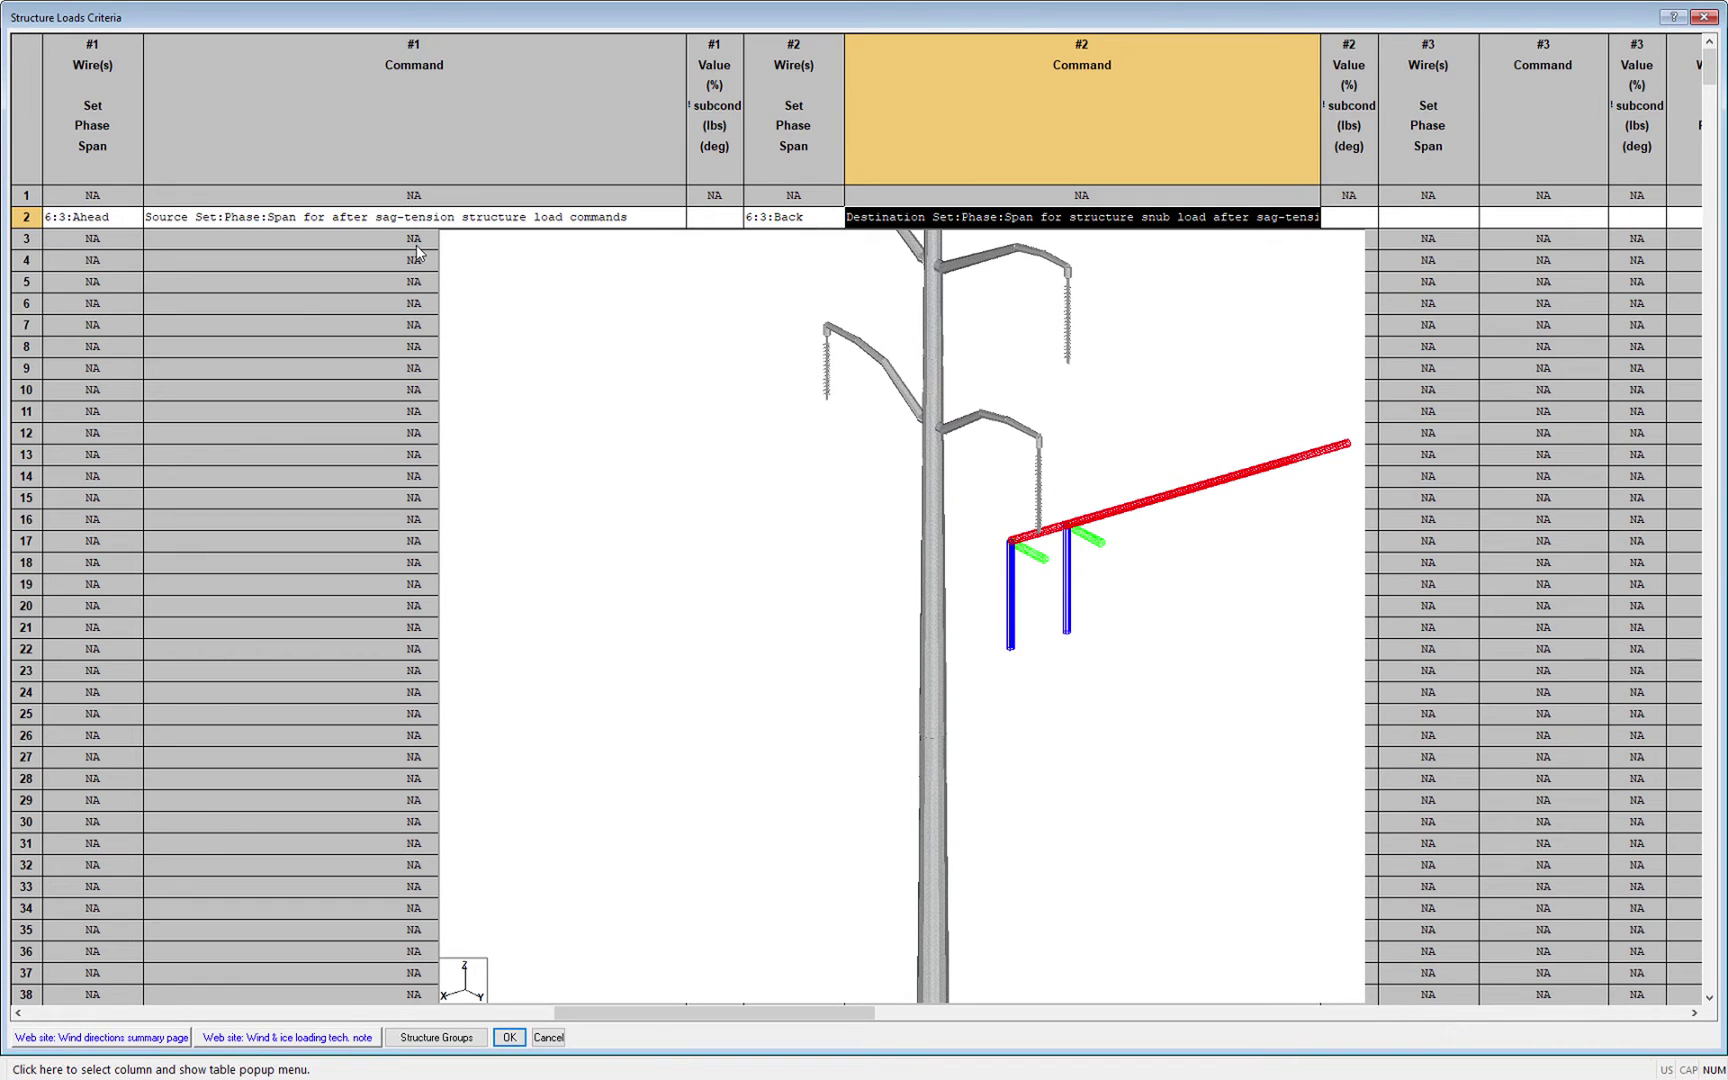
{"action": "left_click", "coordinate": [118, 218]}
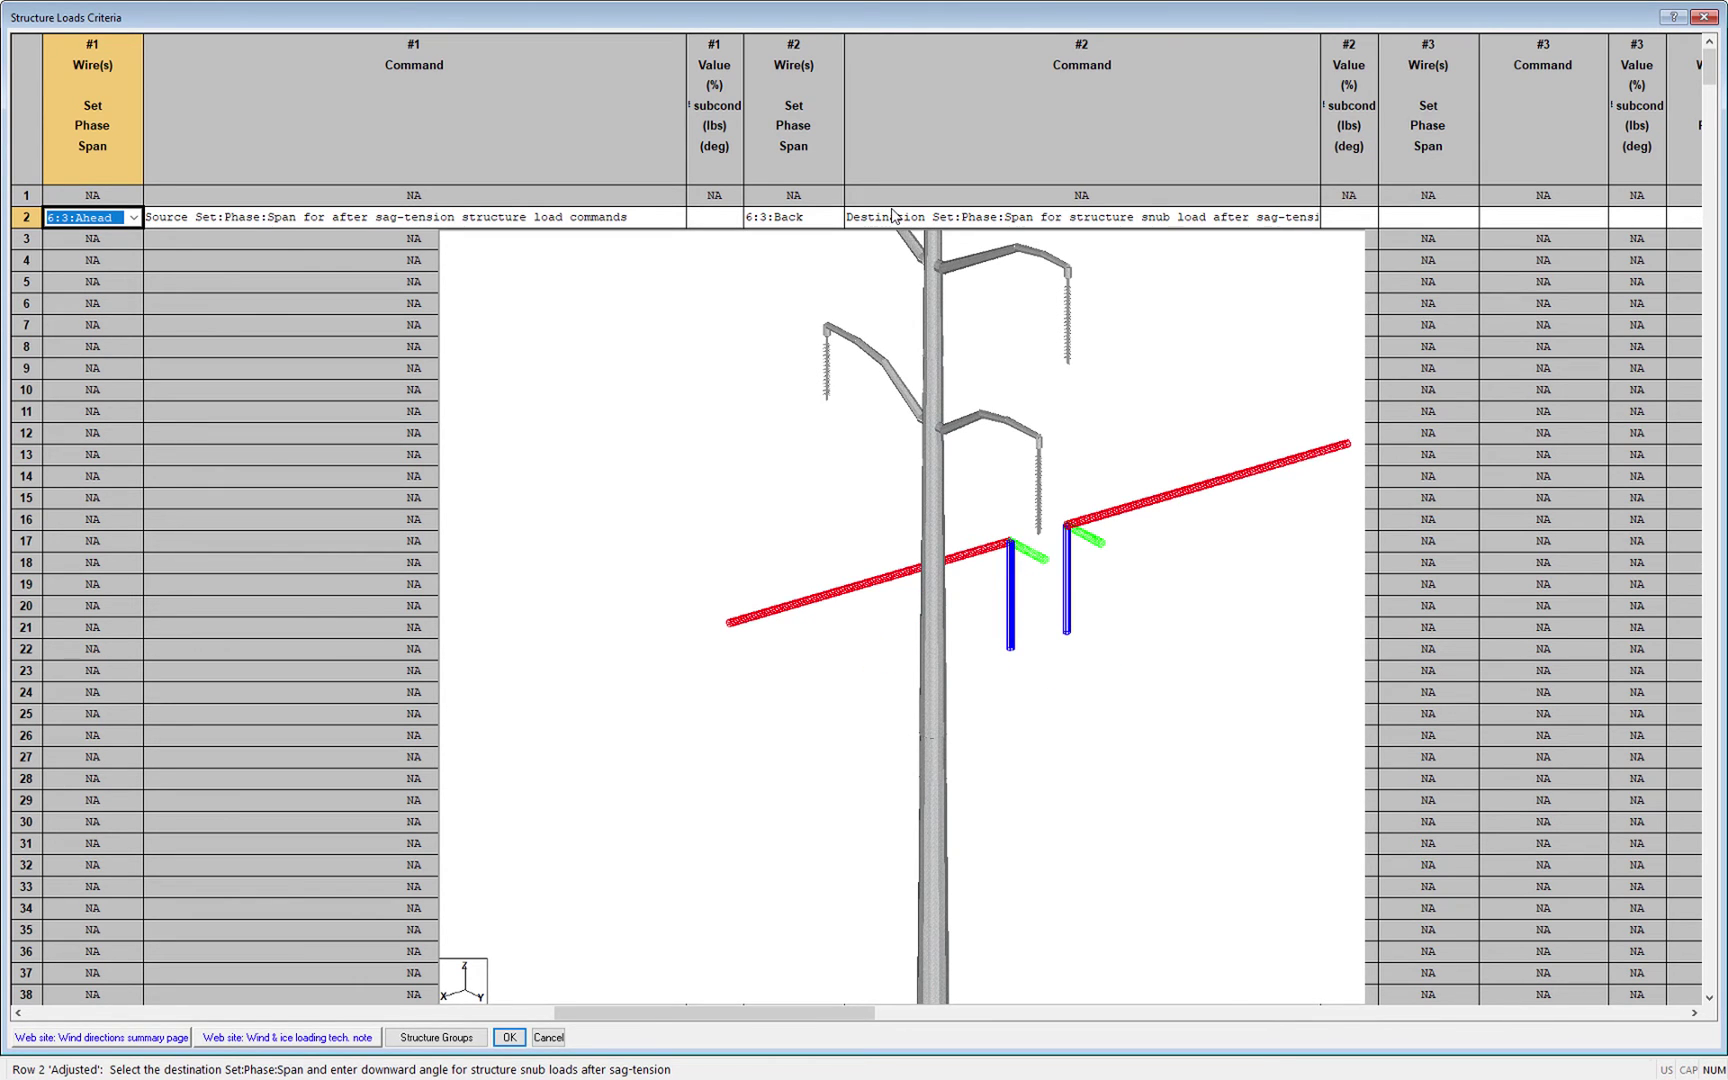
Step: Set the 6:3:Back snub load angle to 18.43°
{"action": "left_click", "coordinate": [1337, 219]}
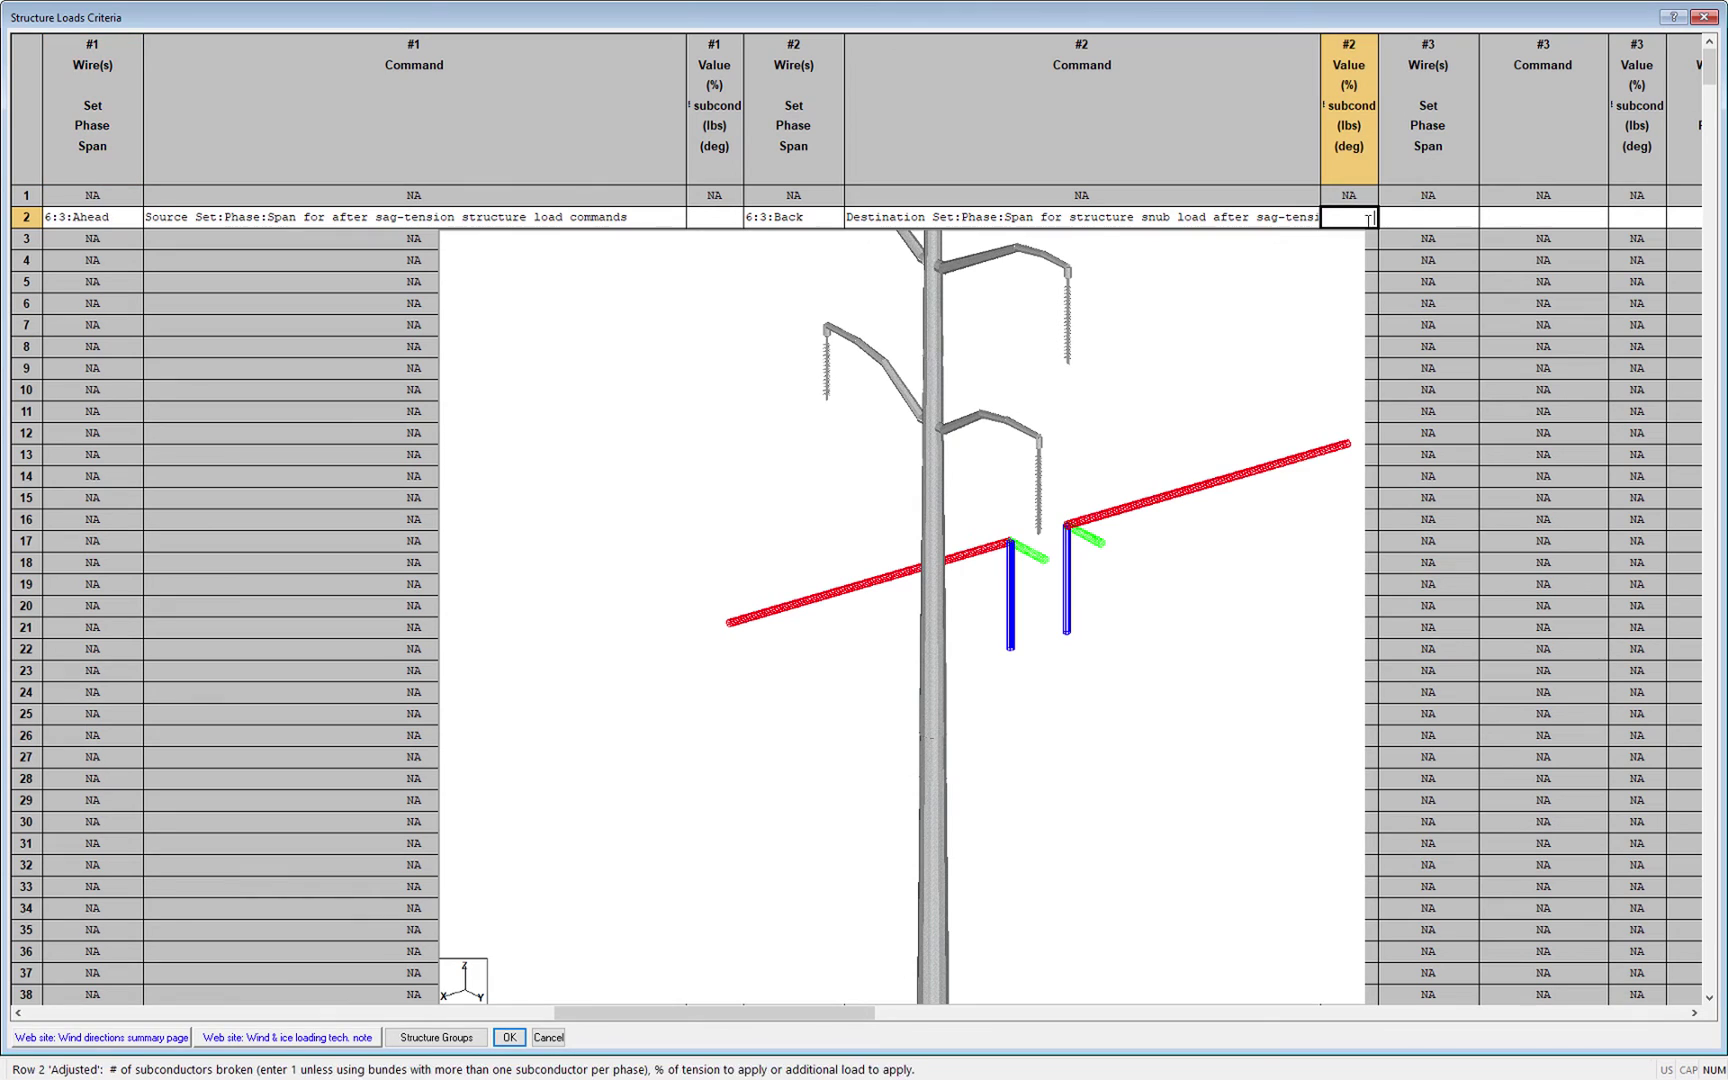
{"action": "type", "text": "18.43"}
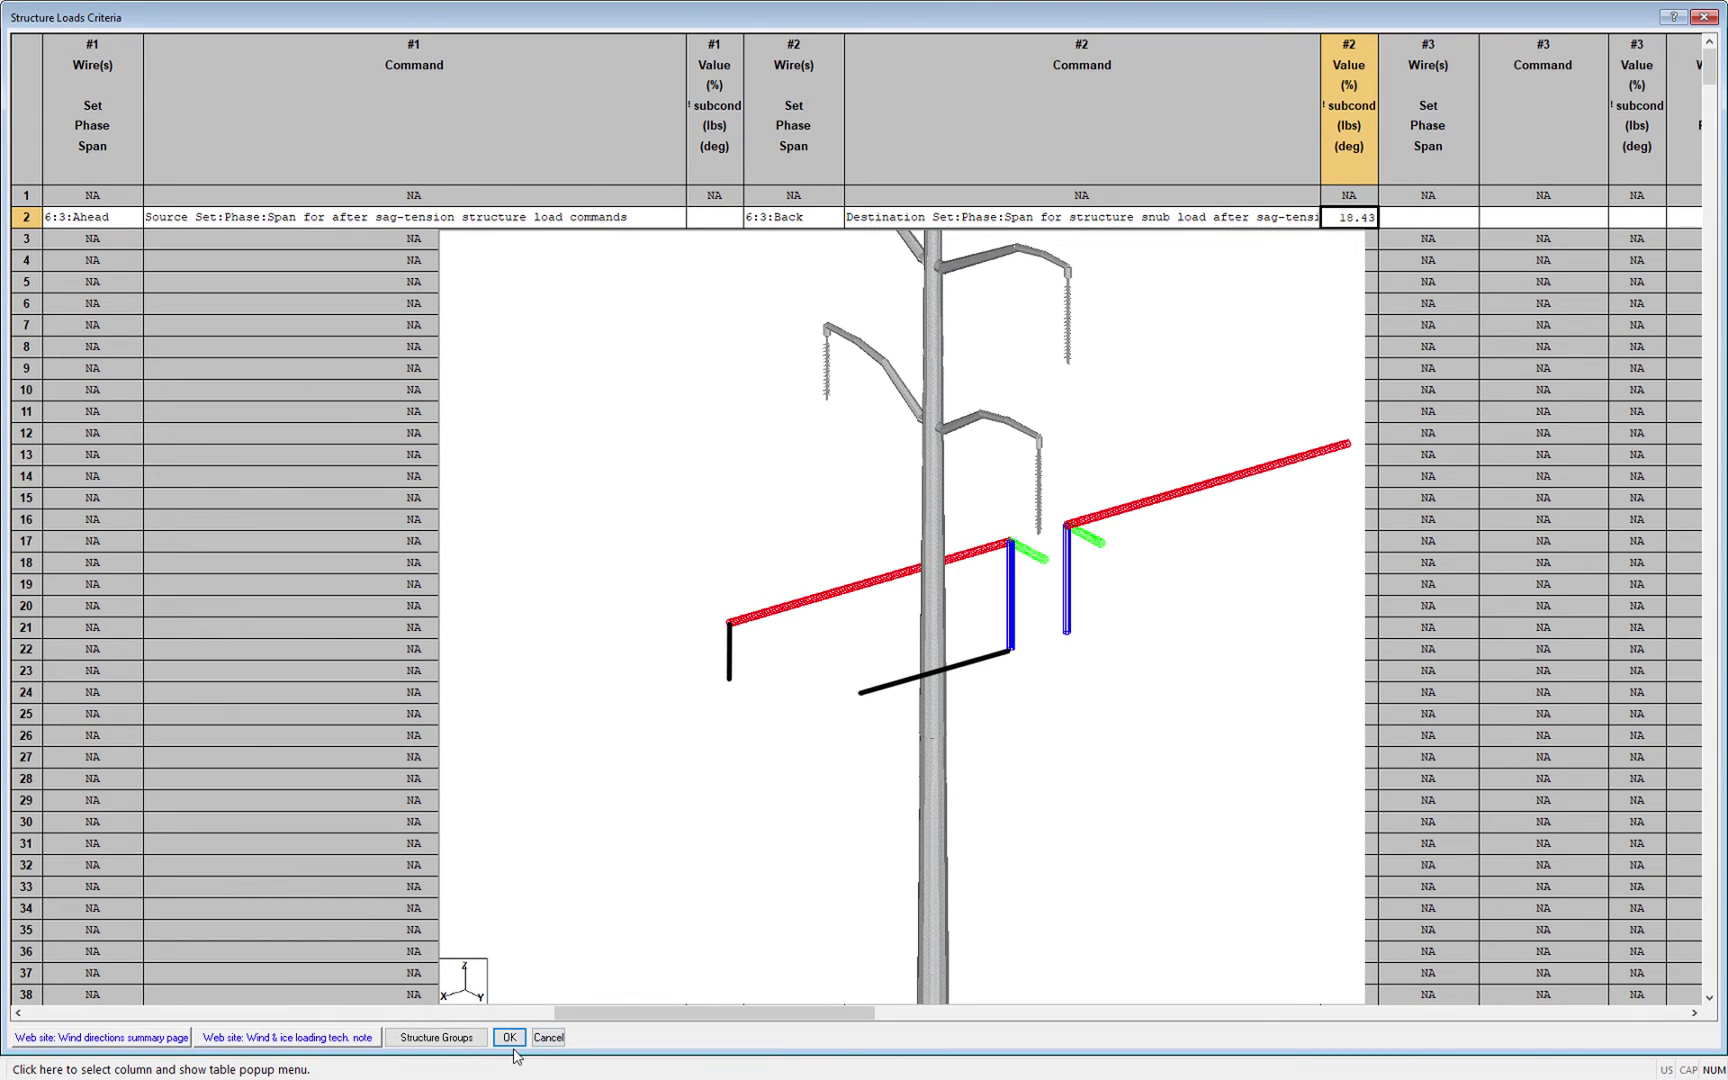
{"action": "key", "text": "Return"}
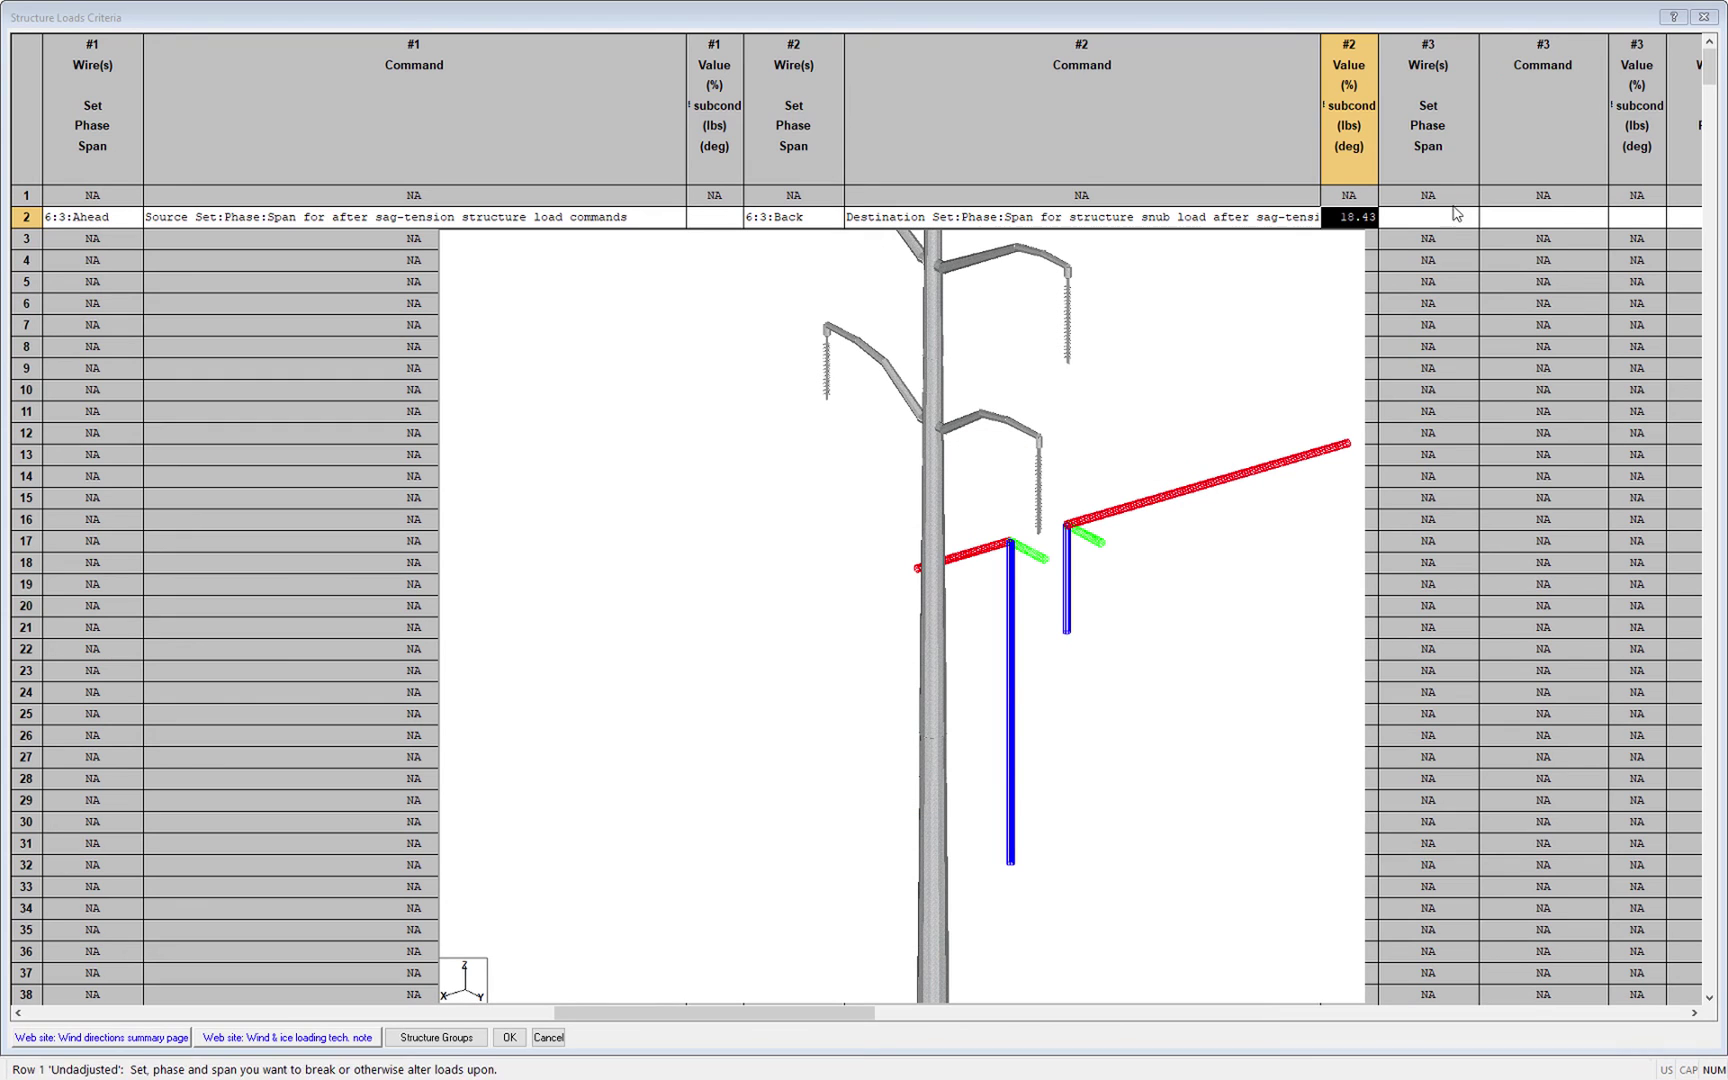
Step: Add a third command rotating 6:3:Back structure loads −10° about the global vertical axis
{"action": "left_click", "coordinate": [1455, 218]}
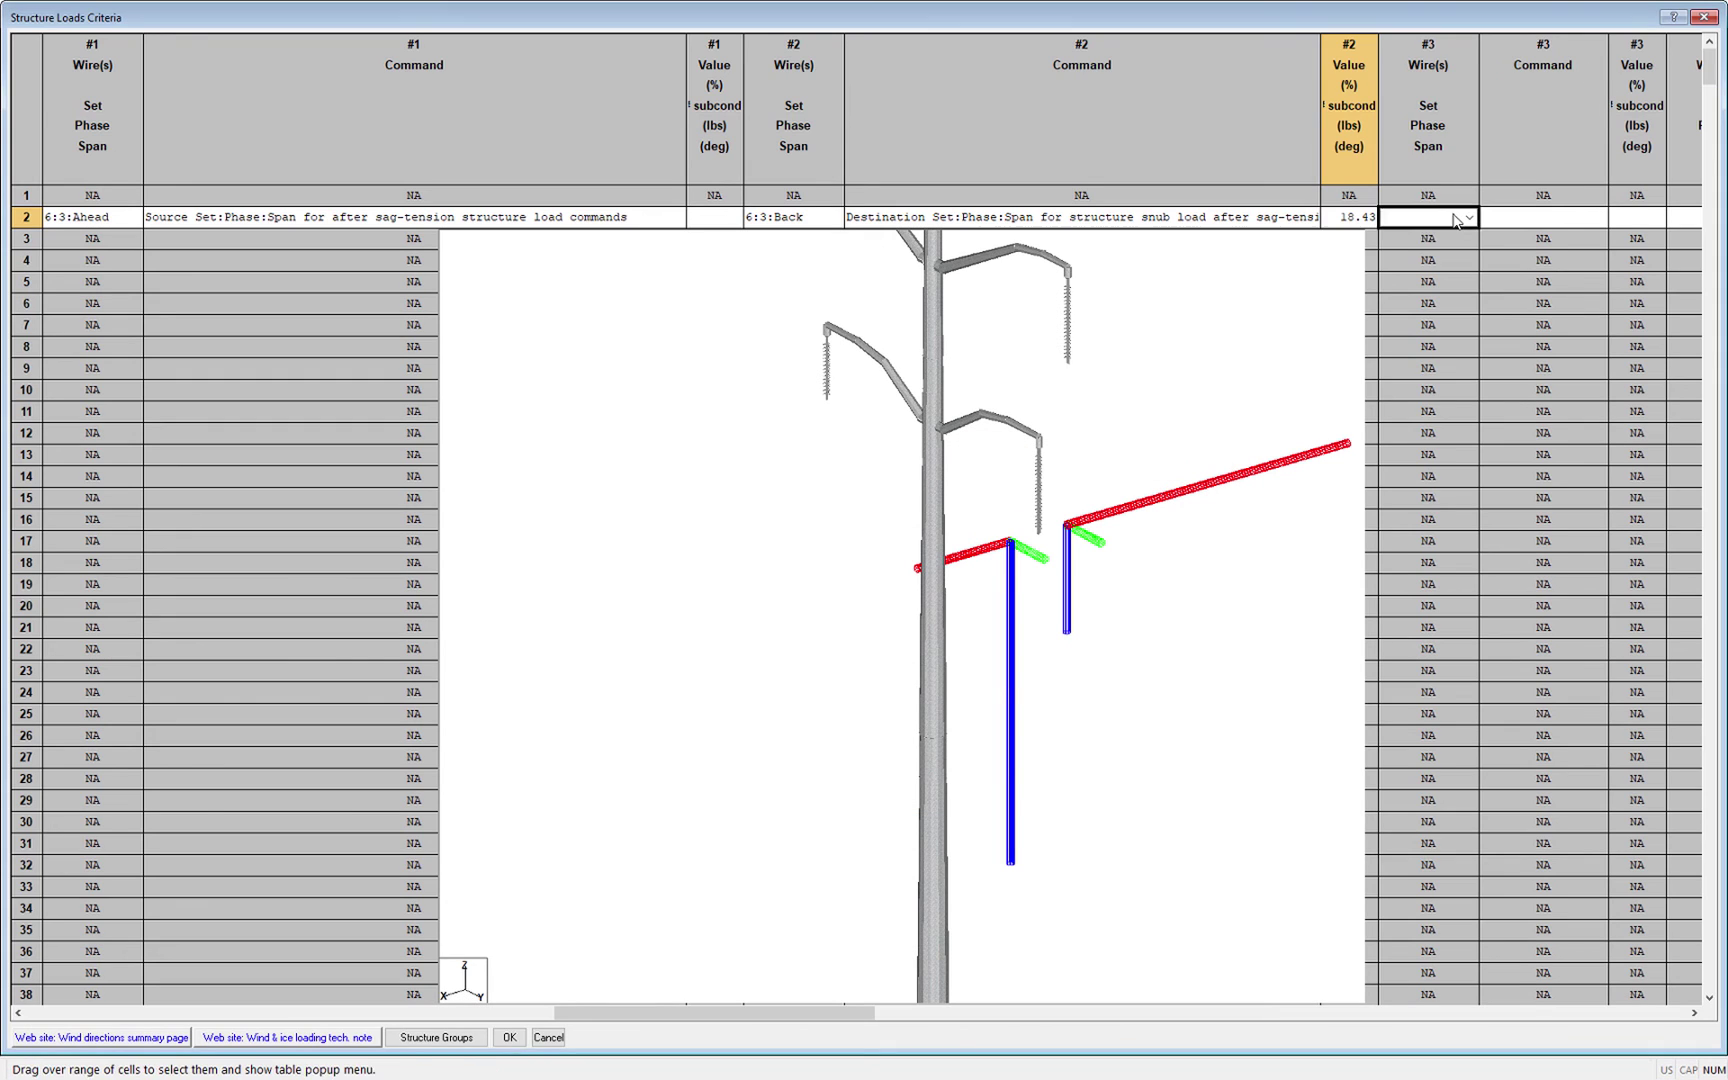
{"action": "left_click", "coordinate": [1455, 218]}
{"action": "scroll", "coordinate": [1450, 930], "scroll_direction": "down", "scroll_amount": 2}
{"action": "left_click", "coordinate": [1448, 941]}
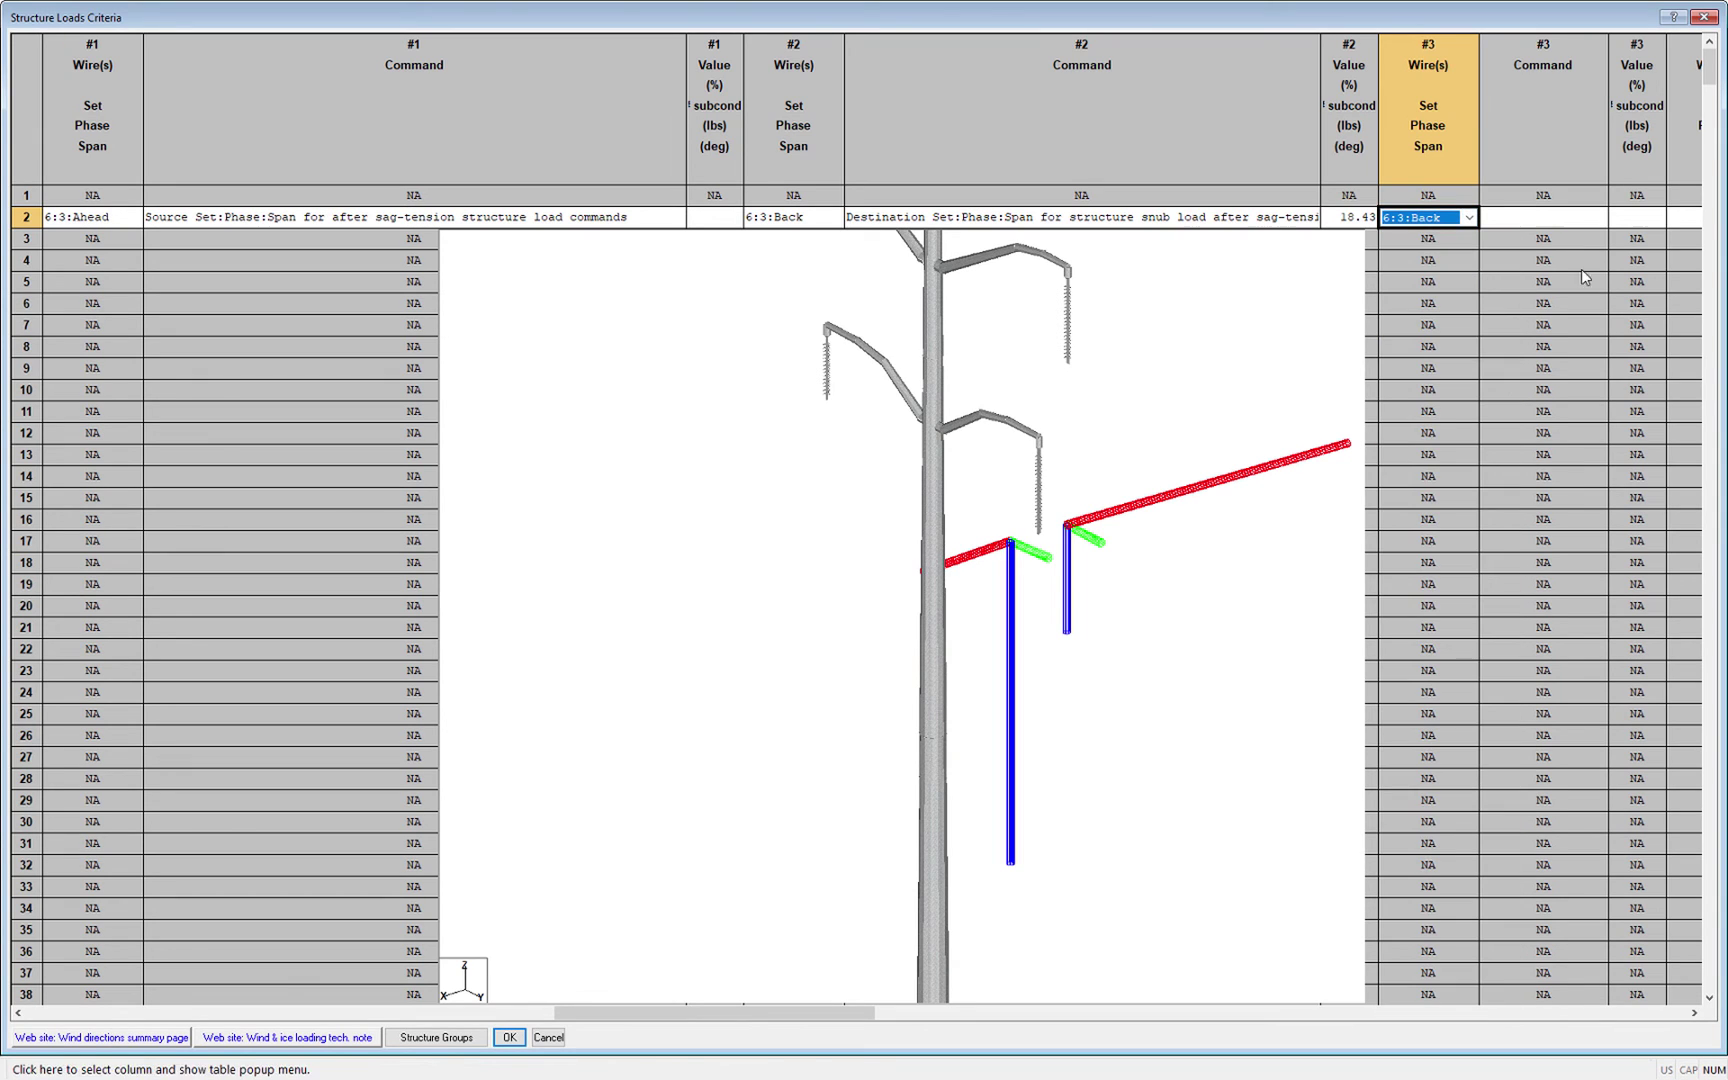
{"action": "left_click", "coordinate": [1545, 218]}
{"action": "left_click", "coordinate": [1545, 218]}
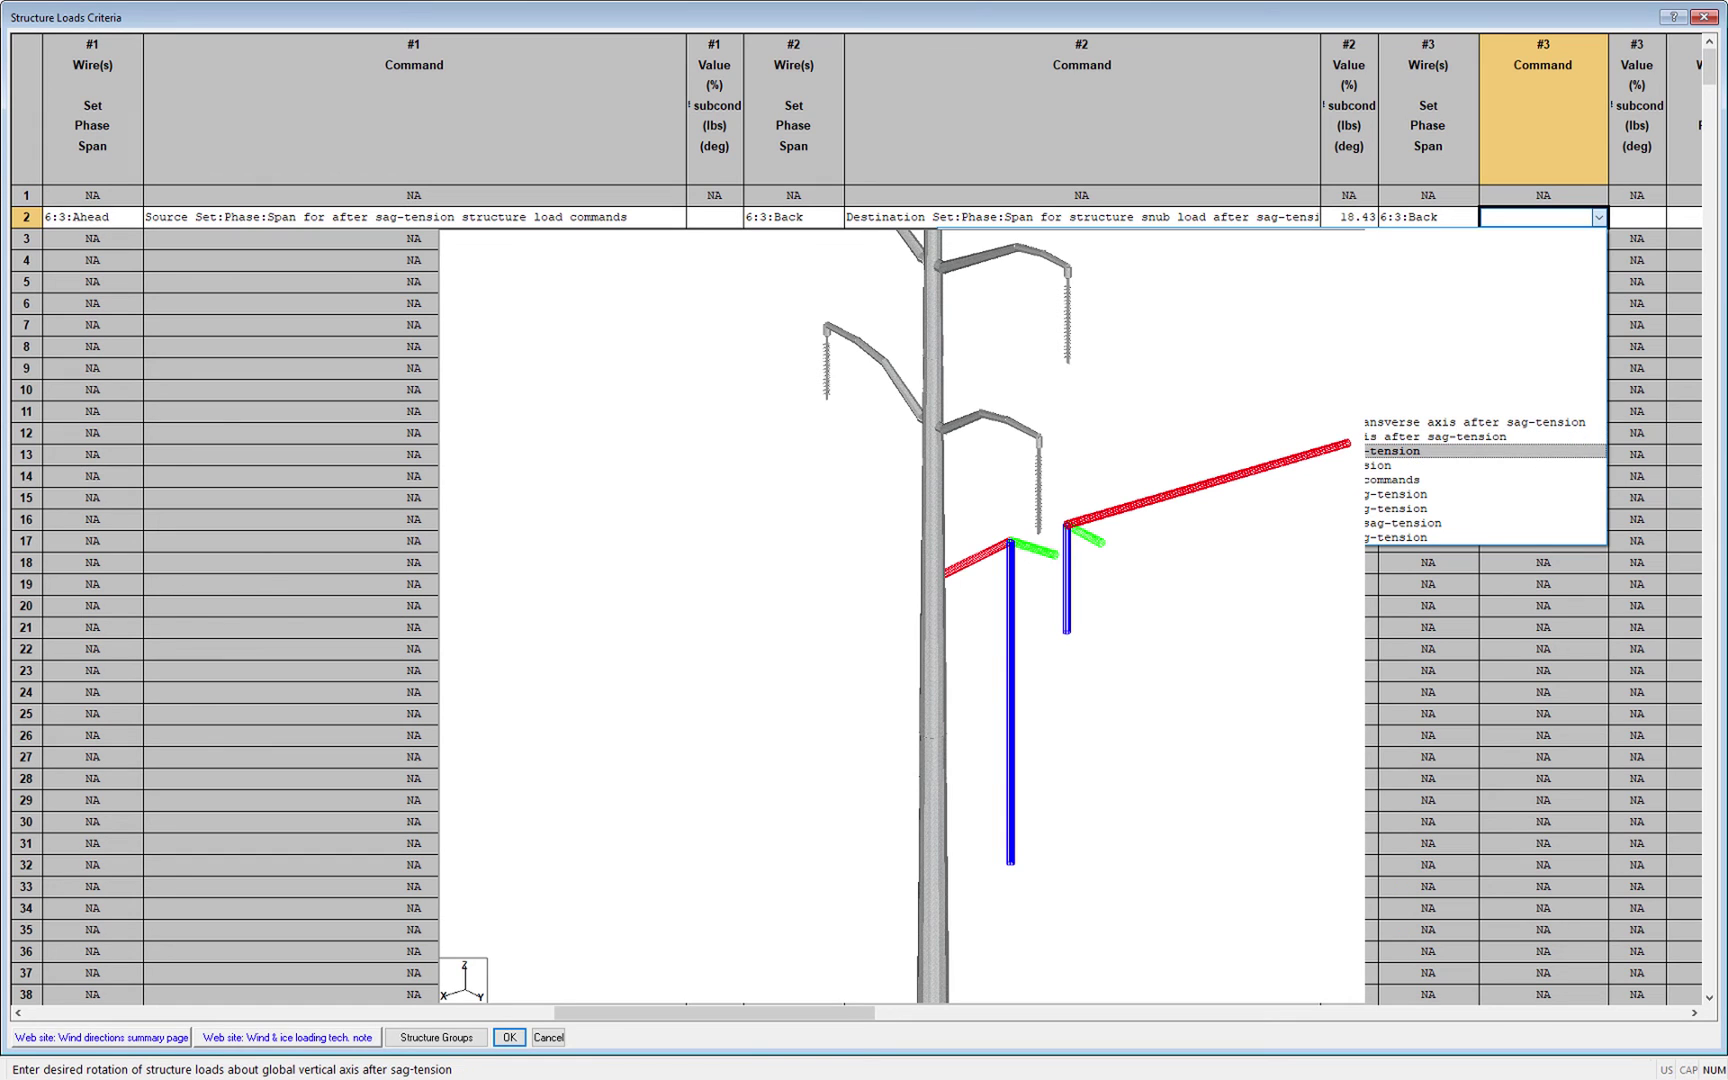
{"action": "left_click", "coordinate": [1590, 451]}
{"action": "left_click", "coordinate": [1632, 218]}
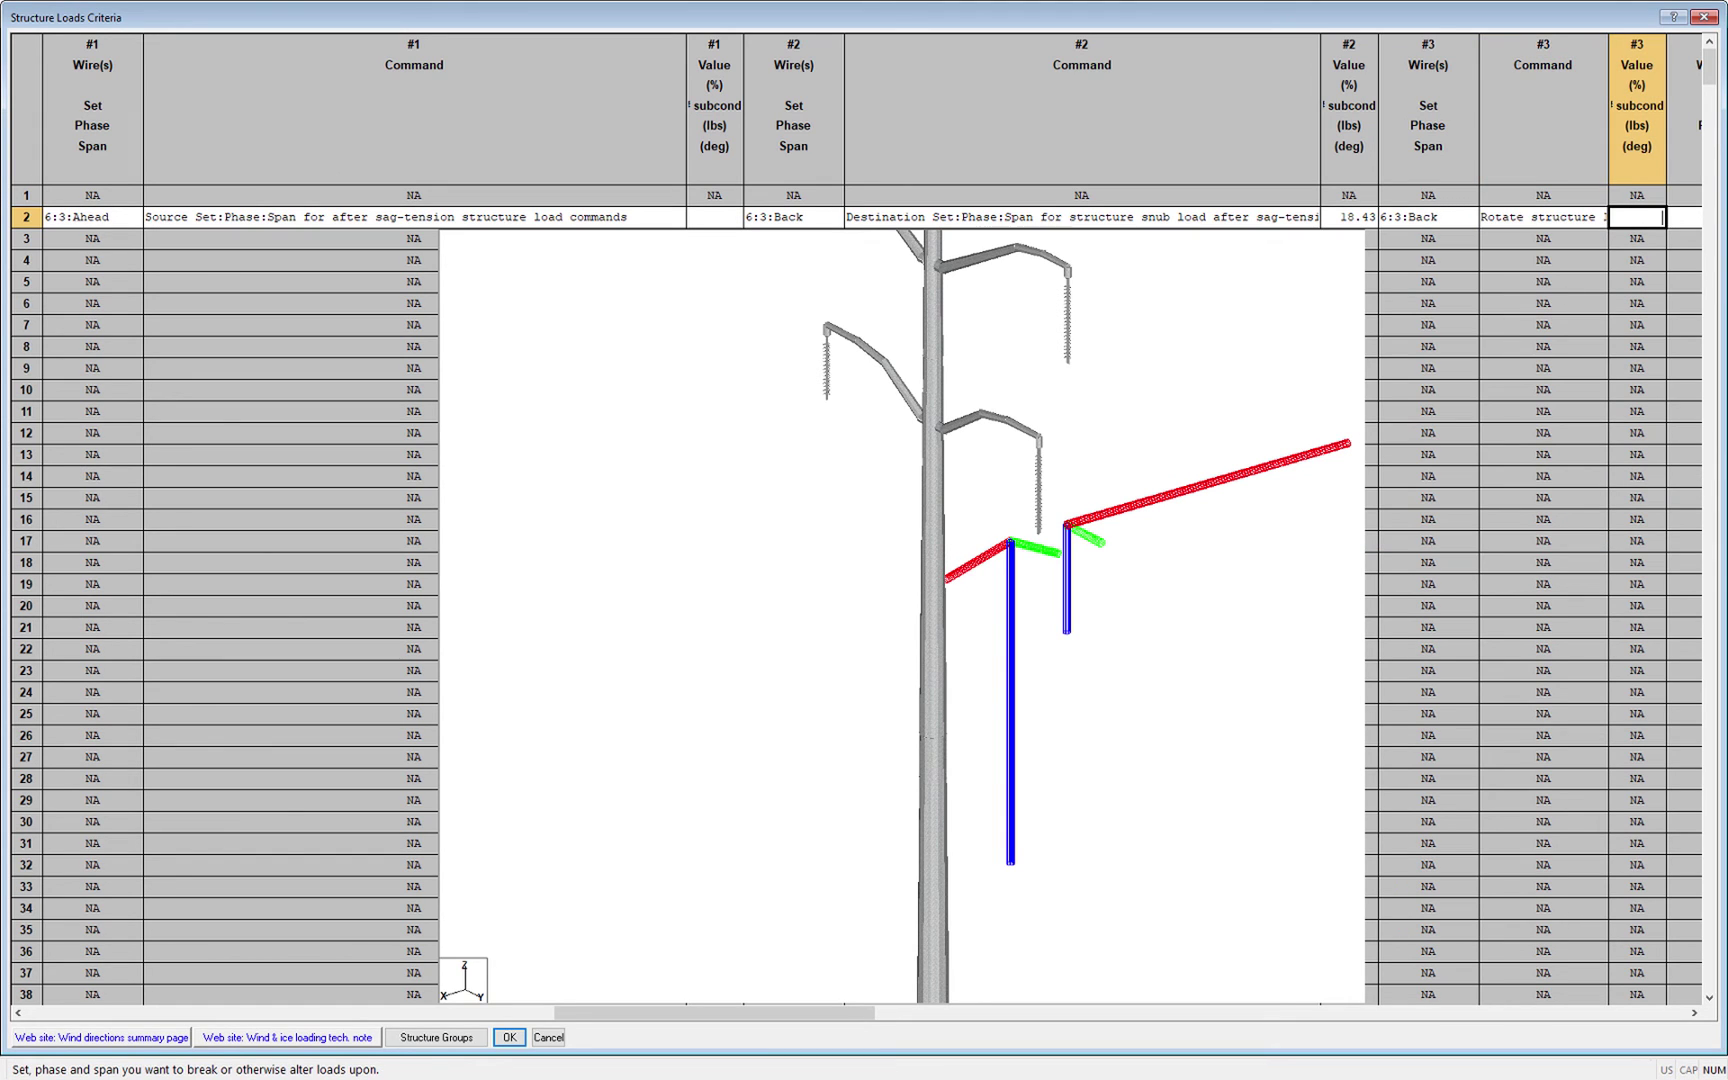
{"action": "type", "text": "-10"}
{"action": "key", "text": "Return"}
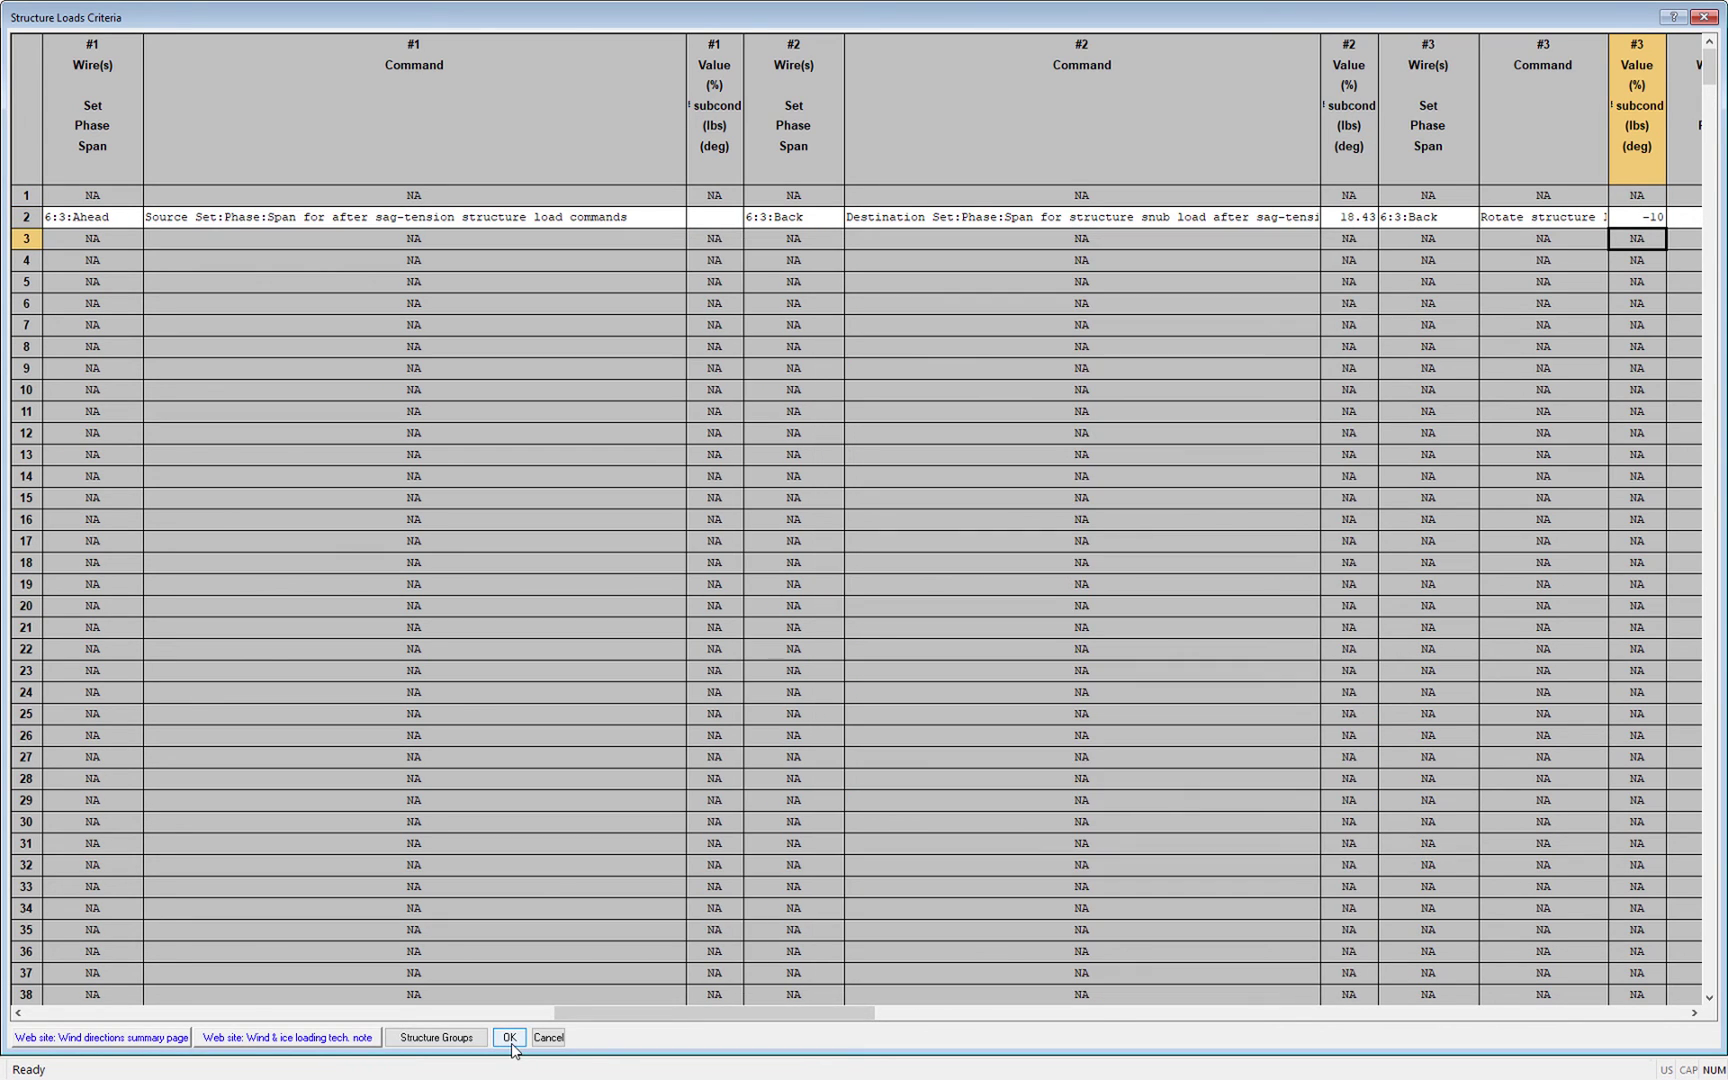
{"action": "left_click", "coordinate": [509, 1038]}
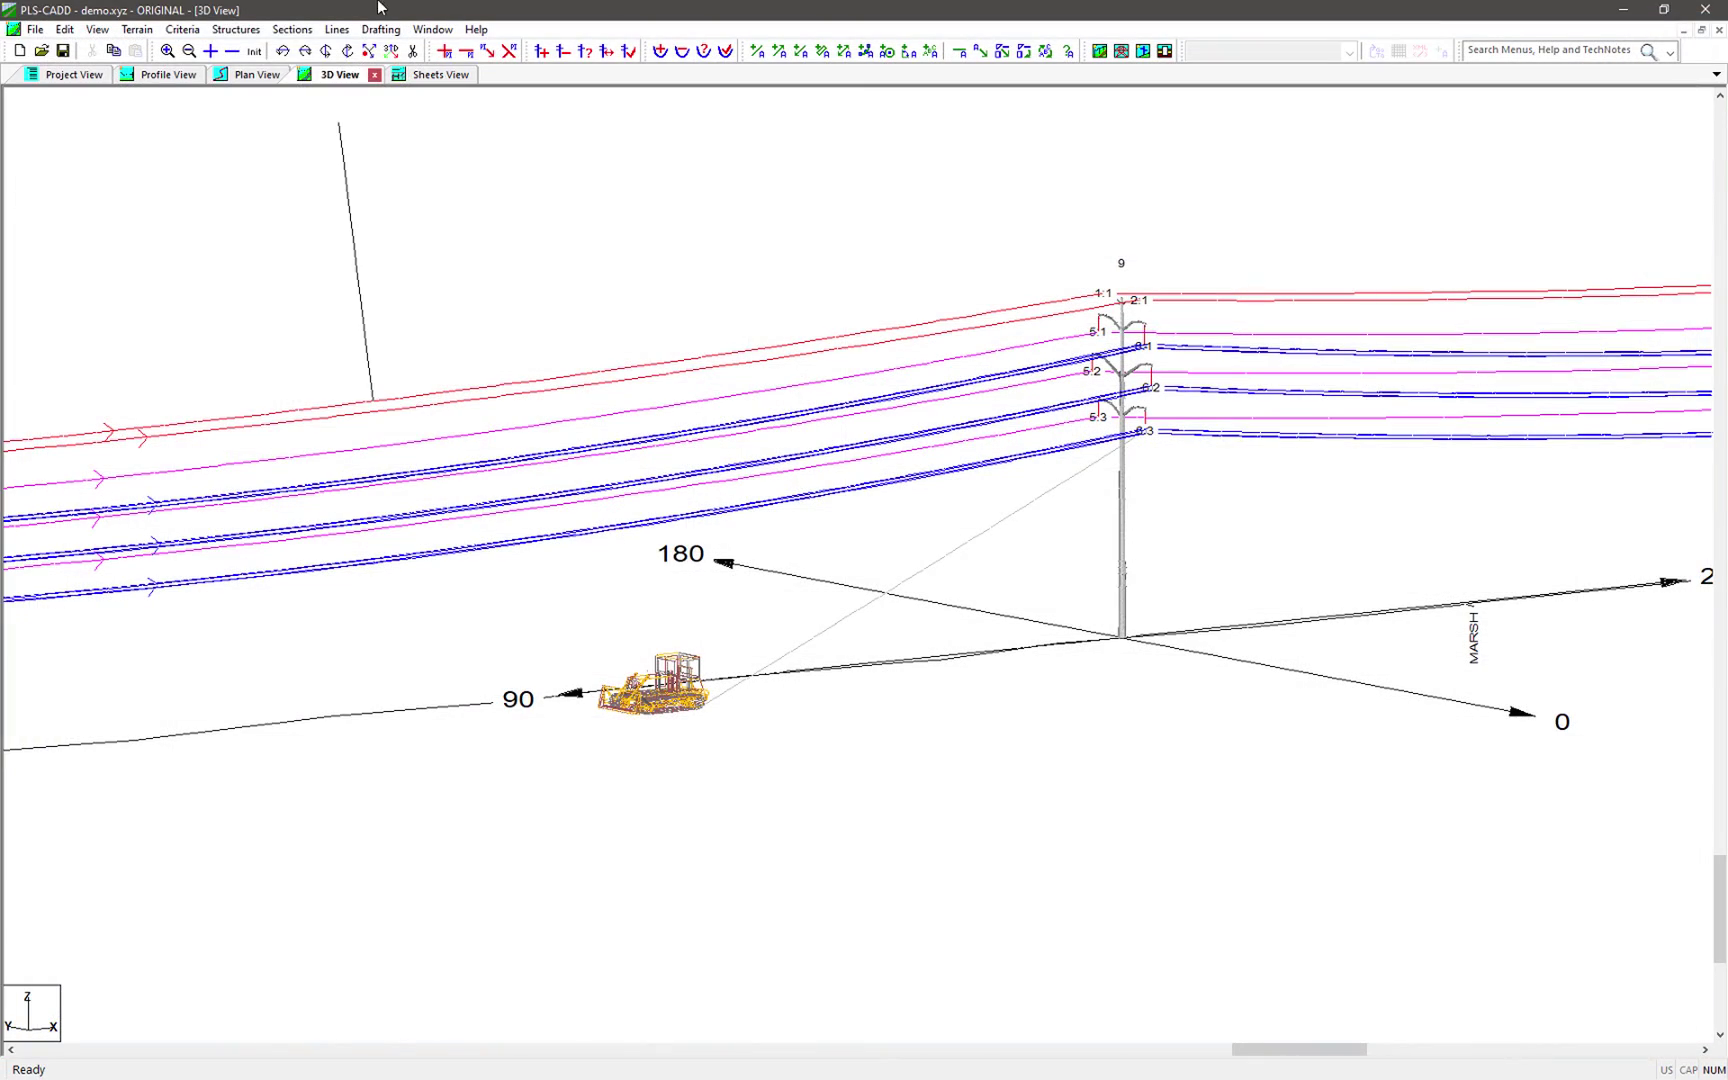
{"action": "left_click", "coordinate": [236, 29]}
{"action": "mouse_move", "coordinate": [301, 280]}
{"action": "left_click", "coordinate": [442, 281]}
{"action": "scroll", "coordinate": [1080, 520], "scroll_direction": "down", "scroll_amount": 5}
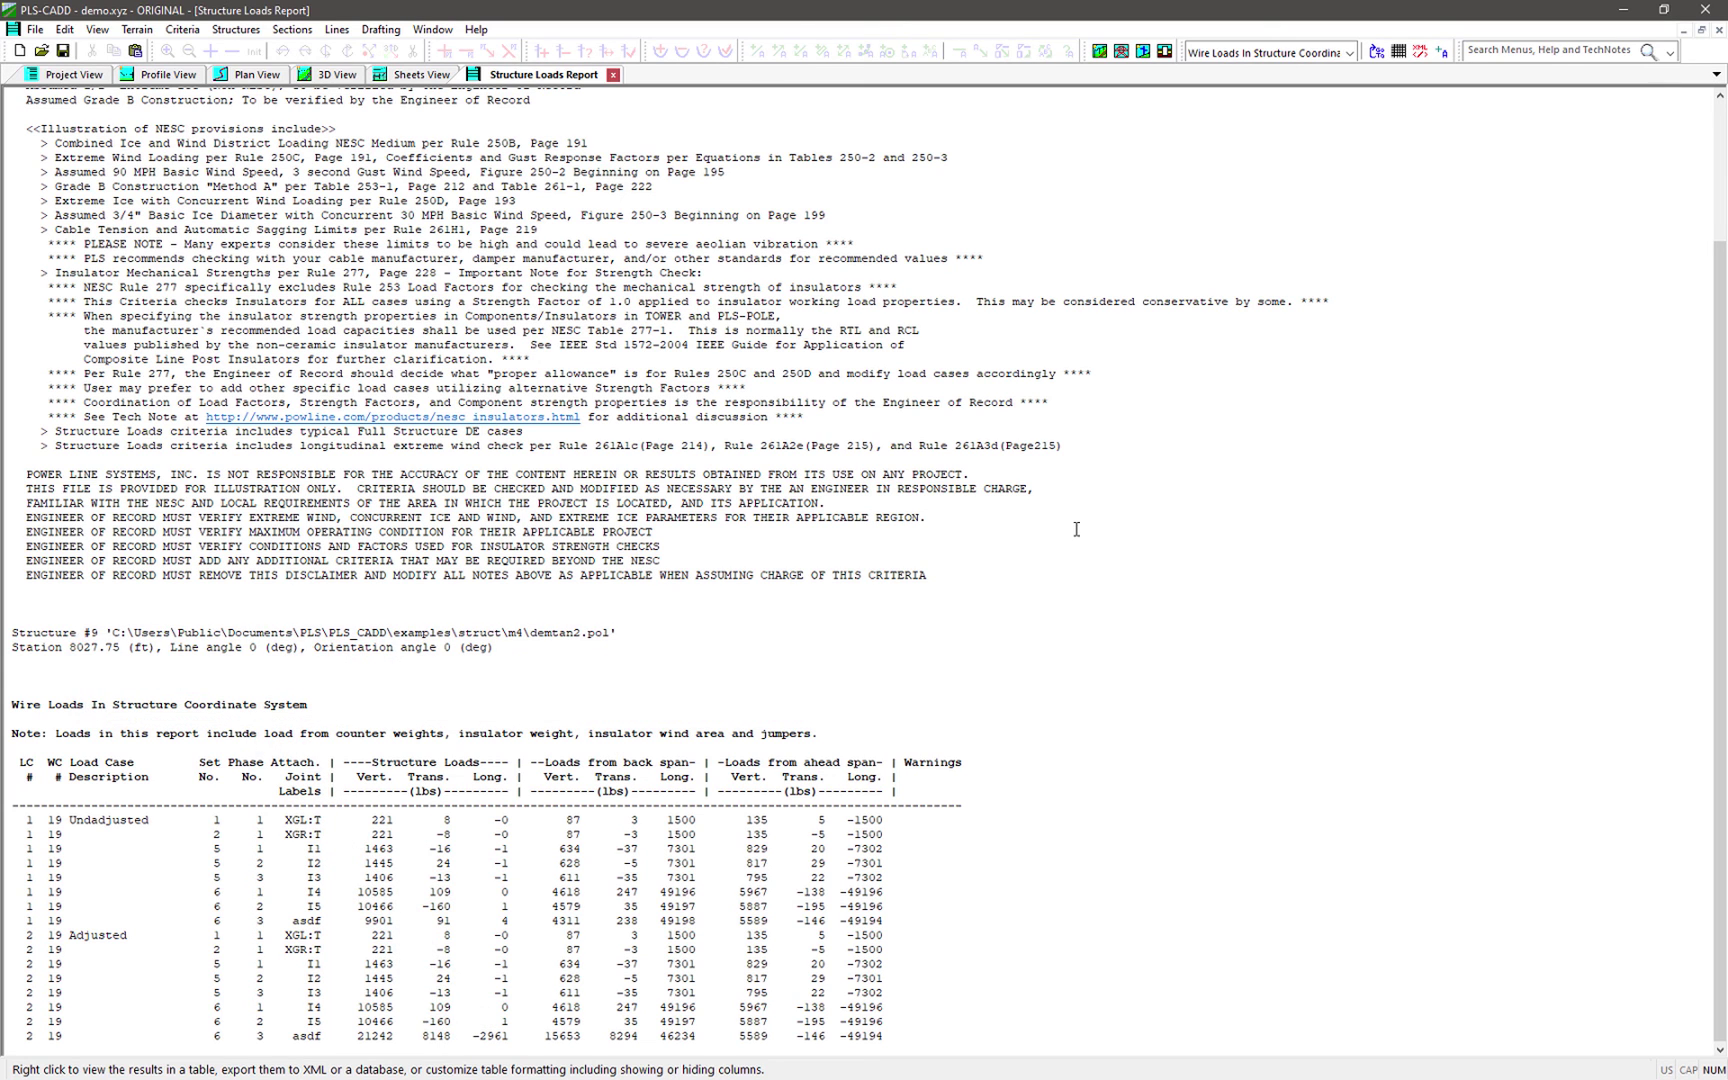
Step: Close the Structure Loads Report and orbit to an elevated oblique view of structure 9
{"action": "left_click", "coordinate": [613, 74]}
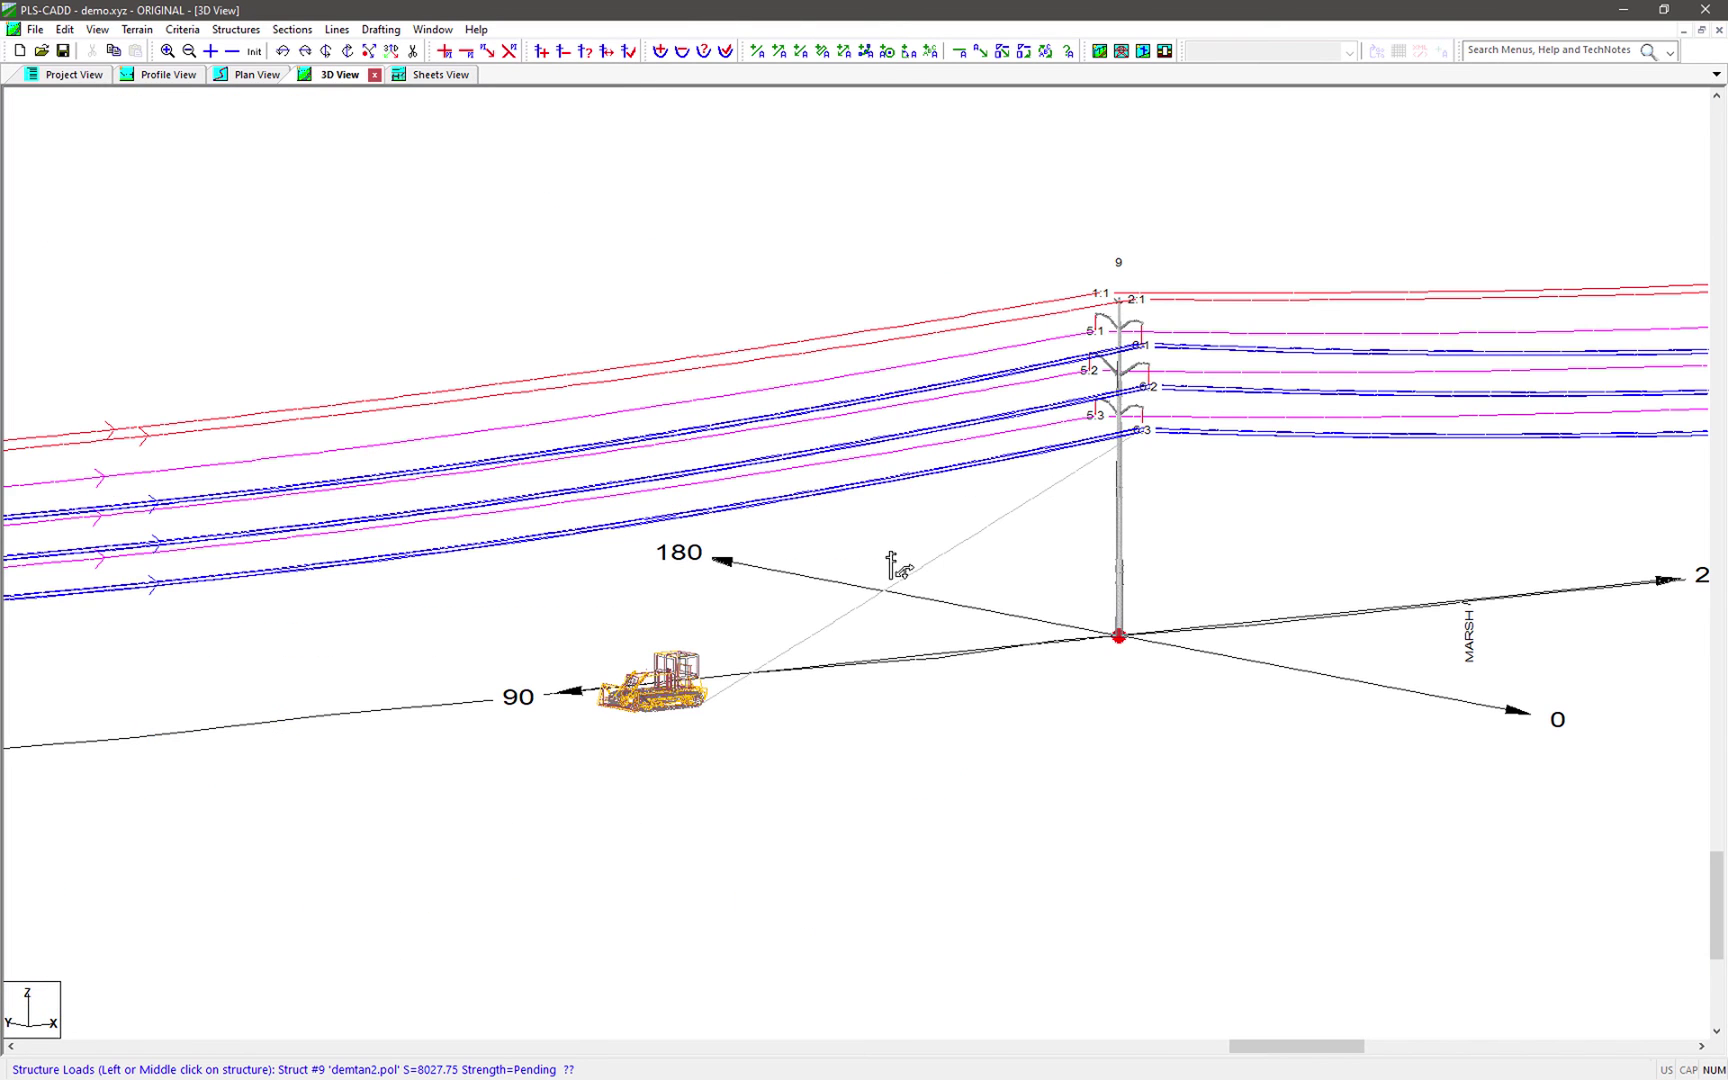
{"action": "middle_click_drag", "start_coordinate": [895, 546], "coordinate": [990, 520]}
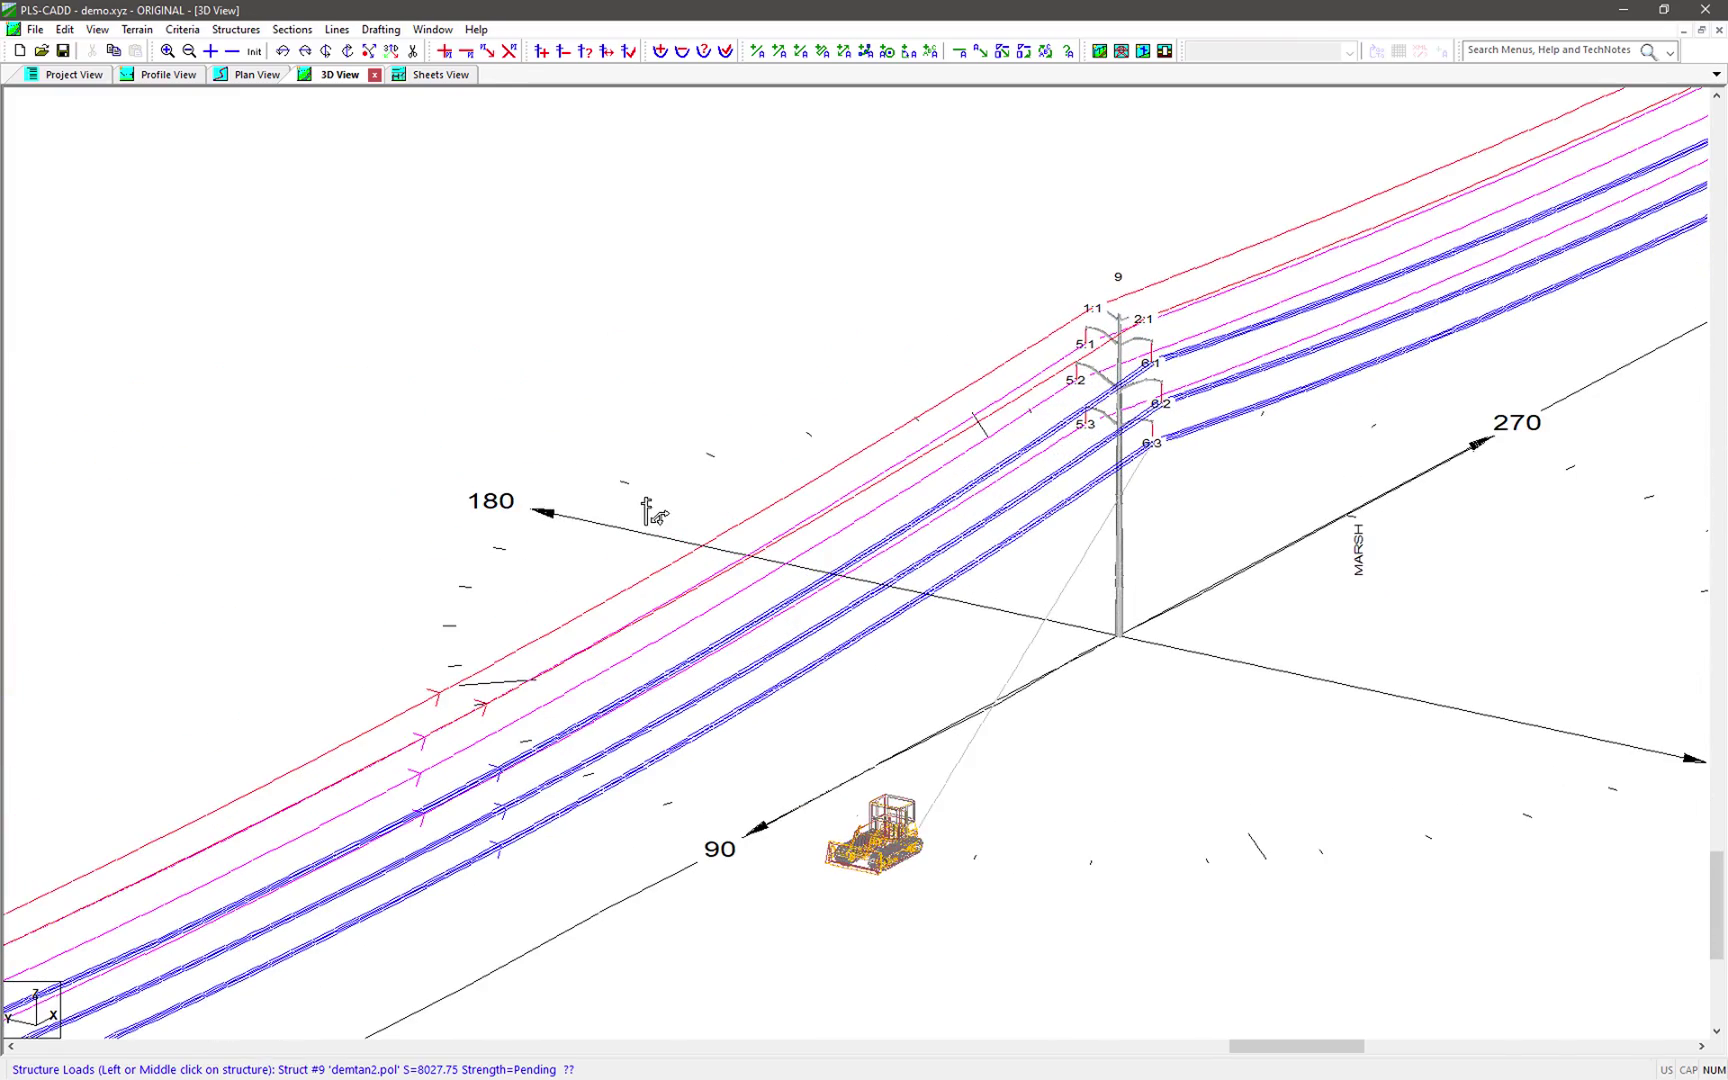